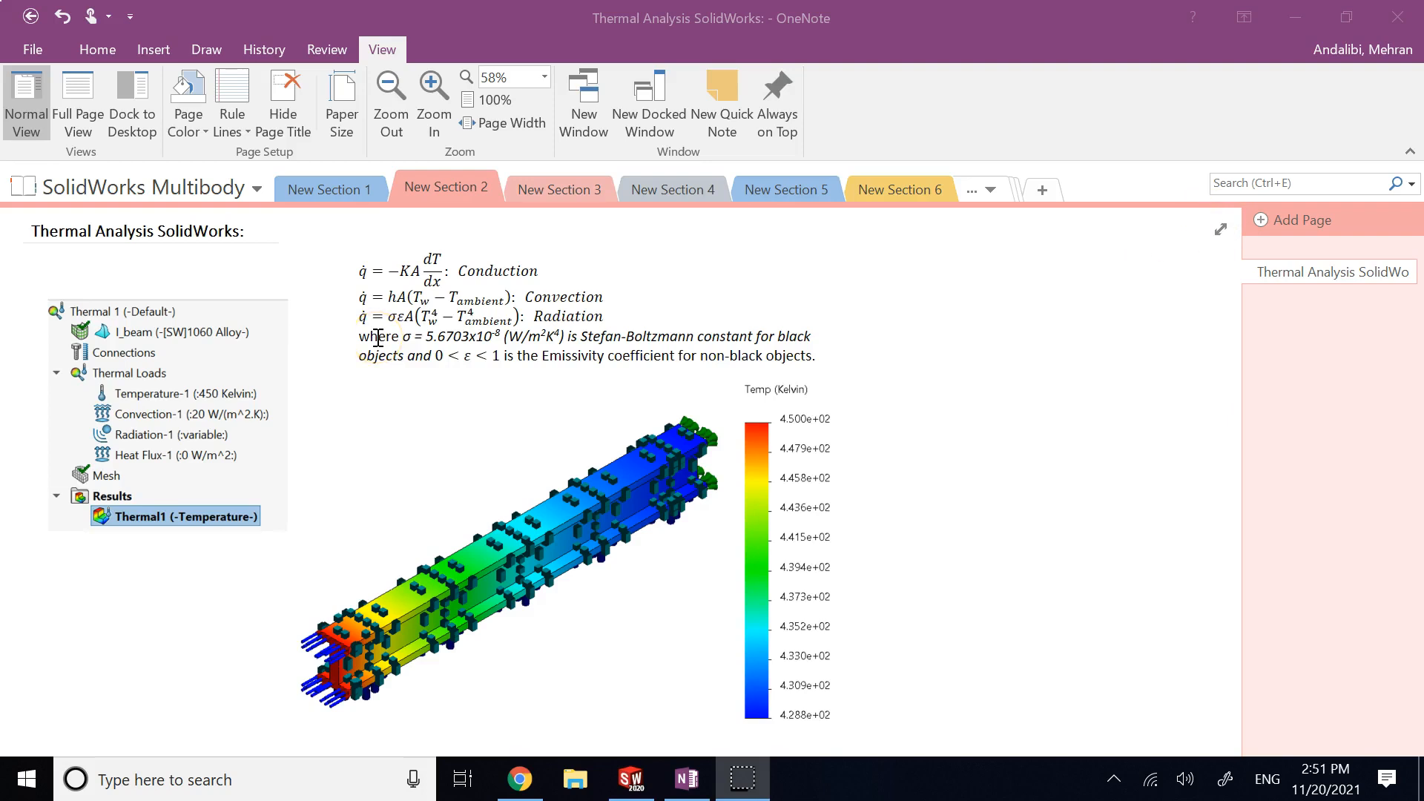
# Step: Examine the conduction equation in the thermal analysis notes, including its conductivity, area and temperature gradient terms
pyautogui.click(374, 273)
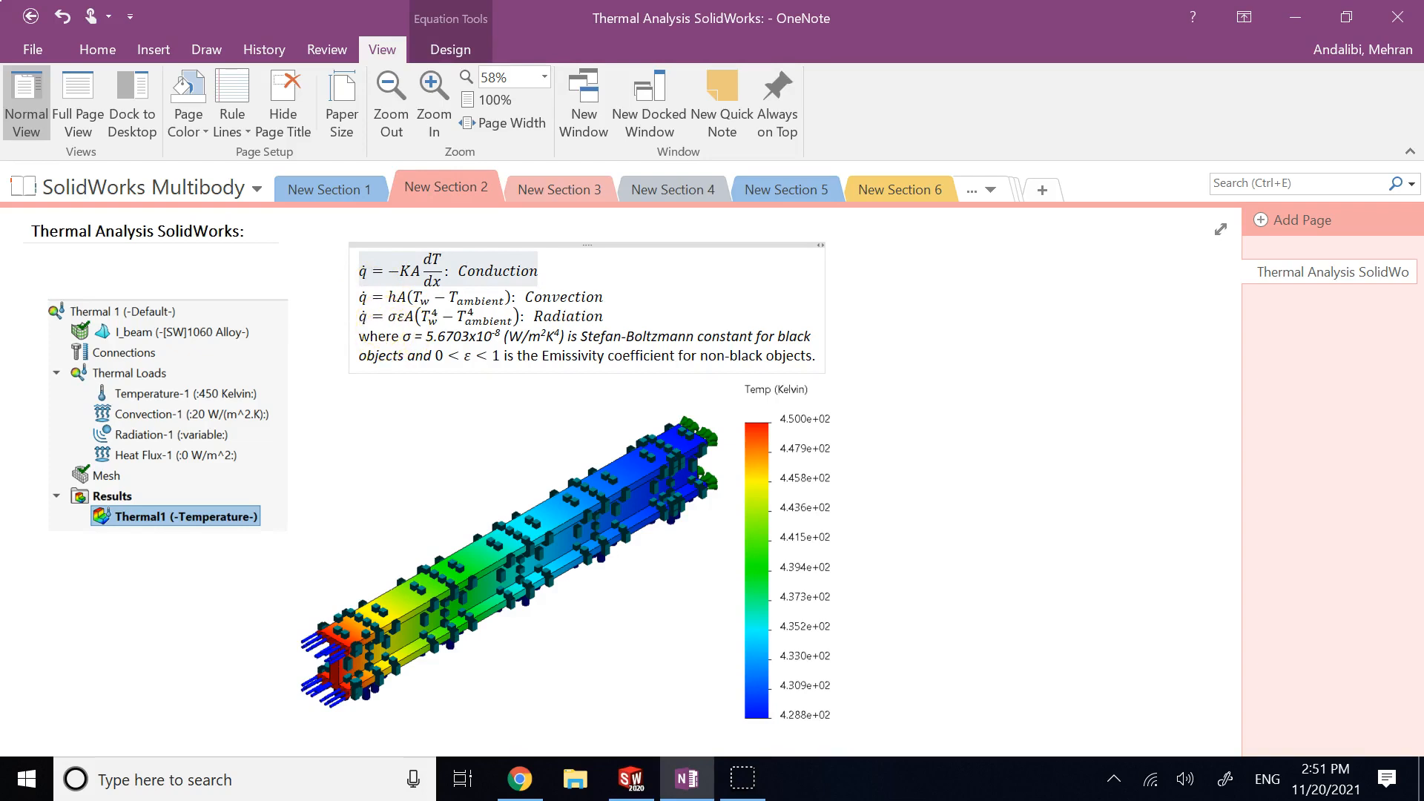
pyautogui.click(356, 271)
pyautogui.moveTo(357, 271); pyautogui.dragTo(369, 270)
pyautogui.click(398, 269)
pyautogui.click(401, 268)
pyautogui.click(401, 269)
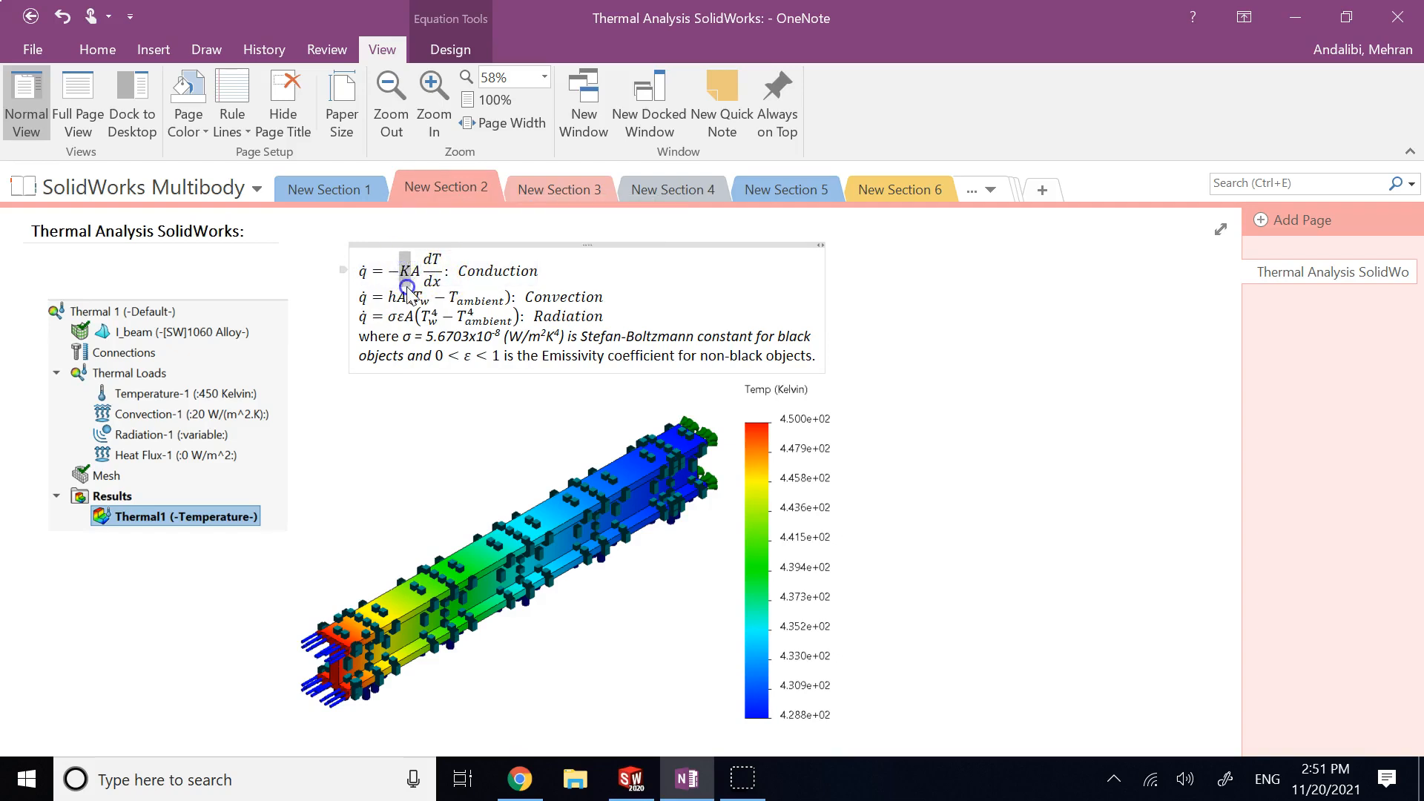
pyautogui.click(430, 273)
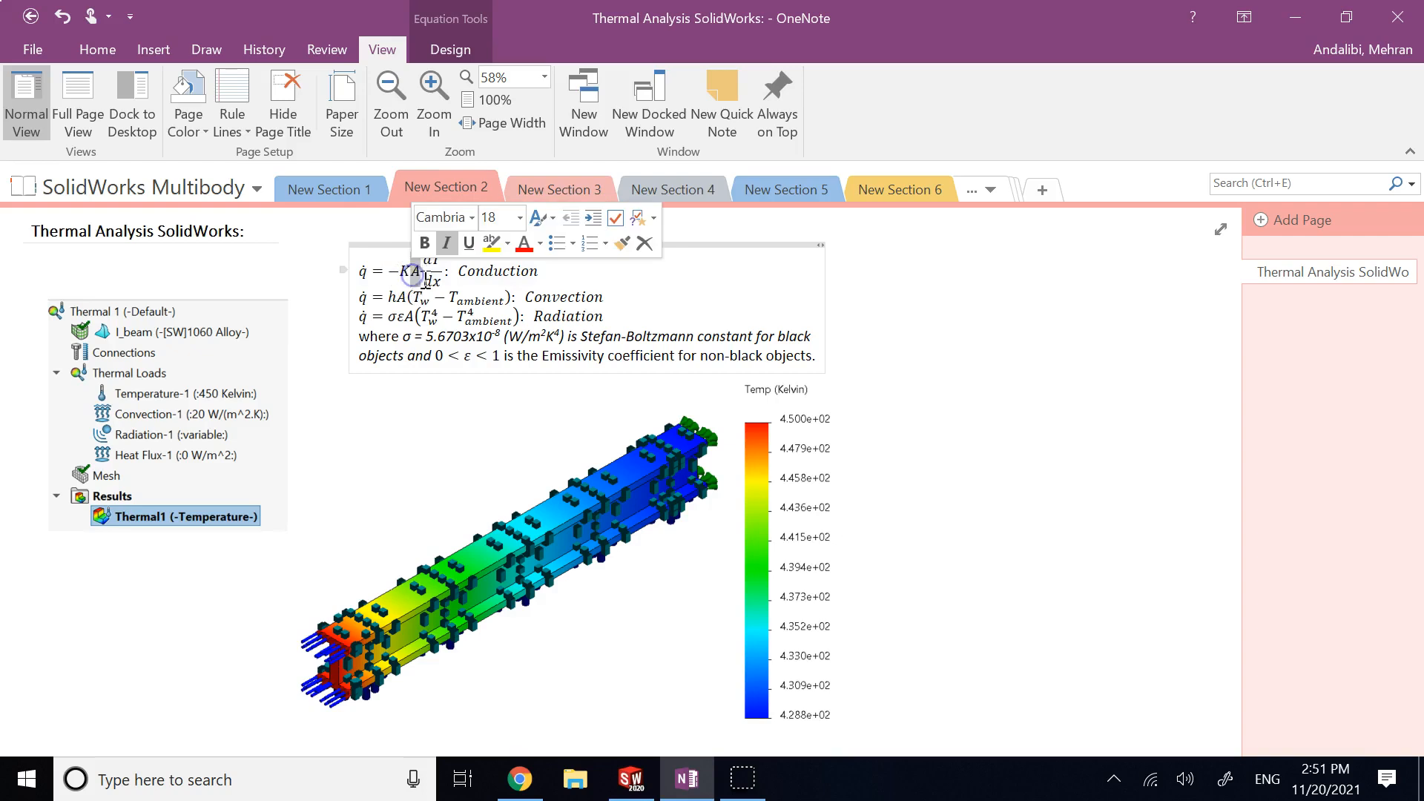
pyautogui.click(431, 267)
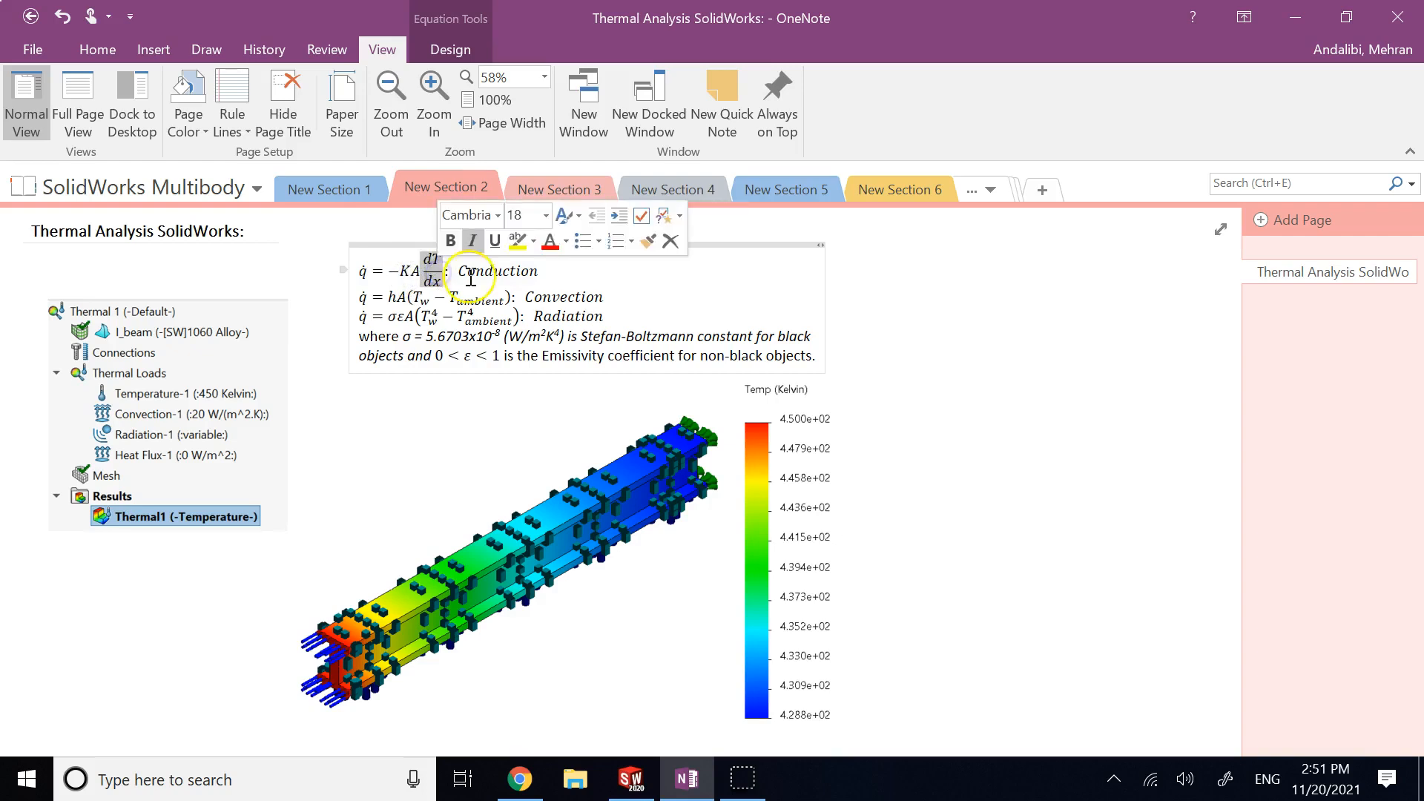
pyautogui.click(471, 276)
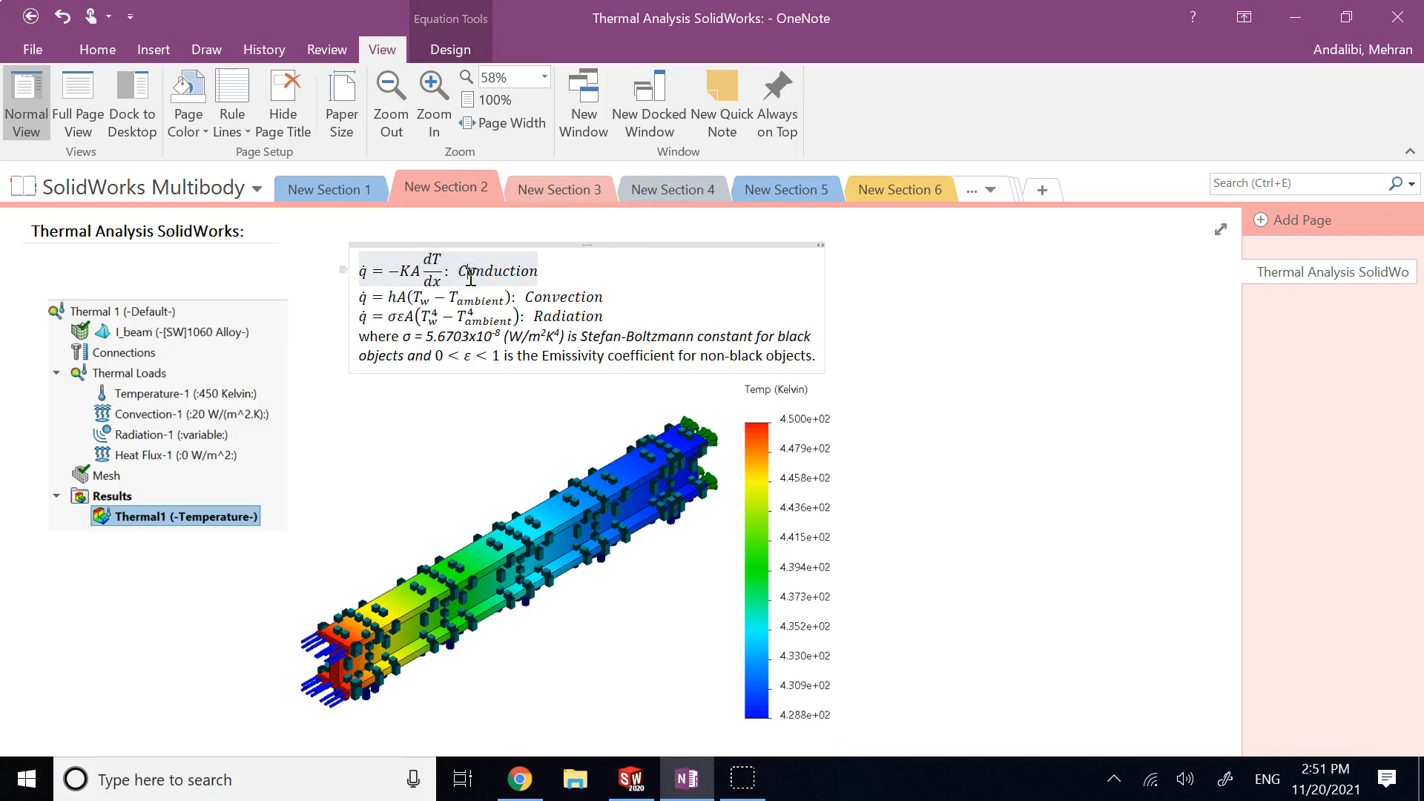
pyautogui.click(395, 269)
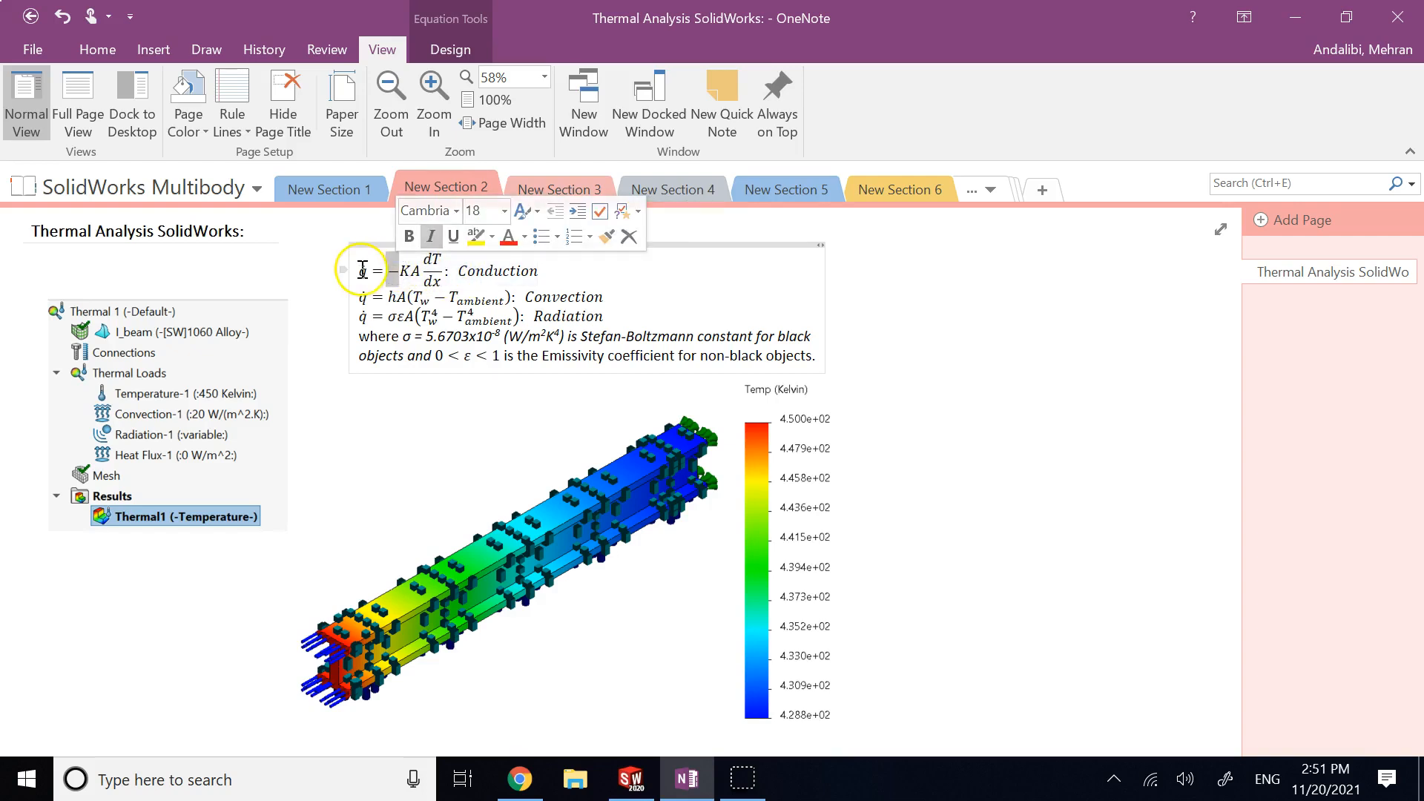
pyautogui.click(362, 269)
pyautogui.click(430, 262)
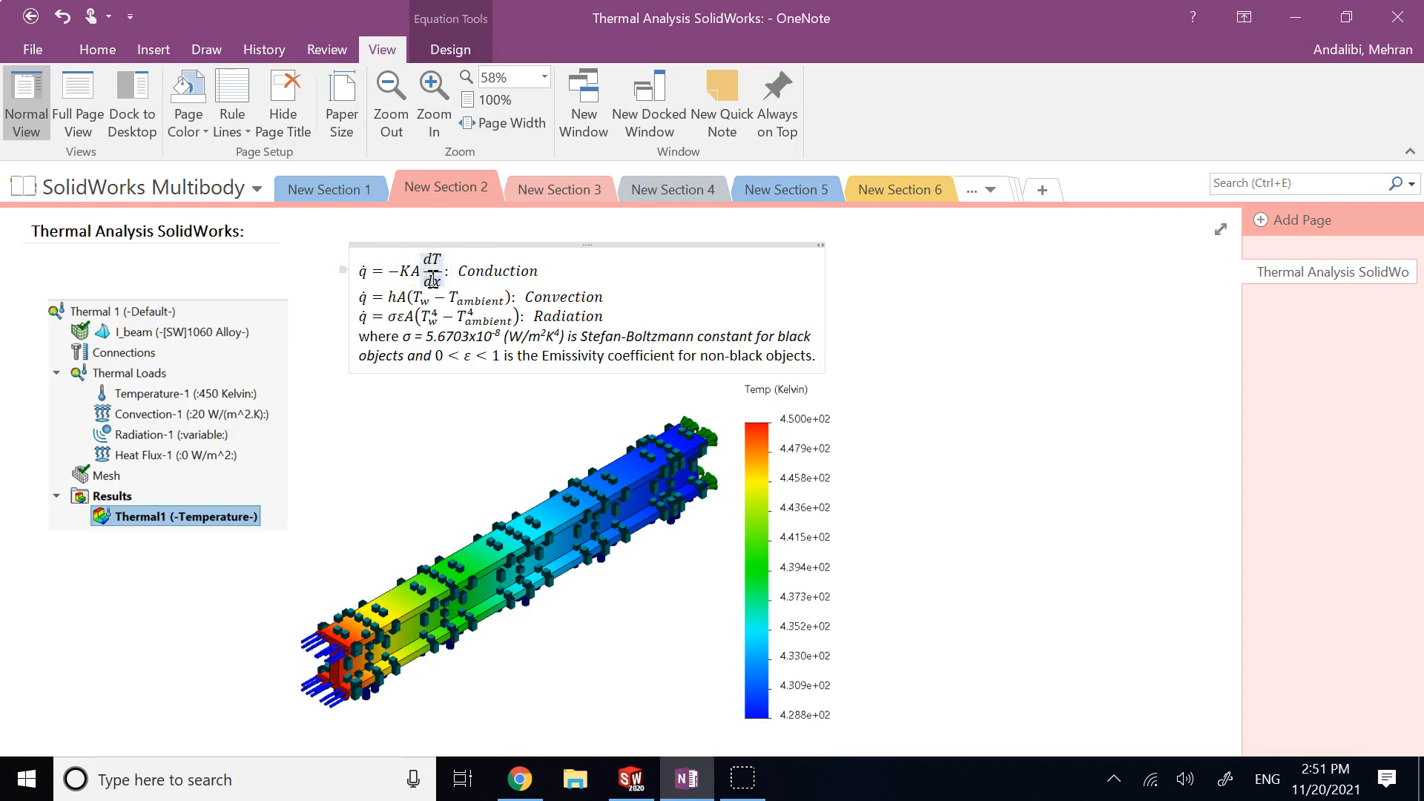
# Step: Examine the convection equation, including its heat flow term and its convection coefficient h
pyautogui.click(363, 297)
pyautogui.click(558, 302)
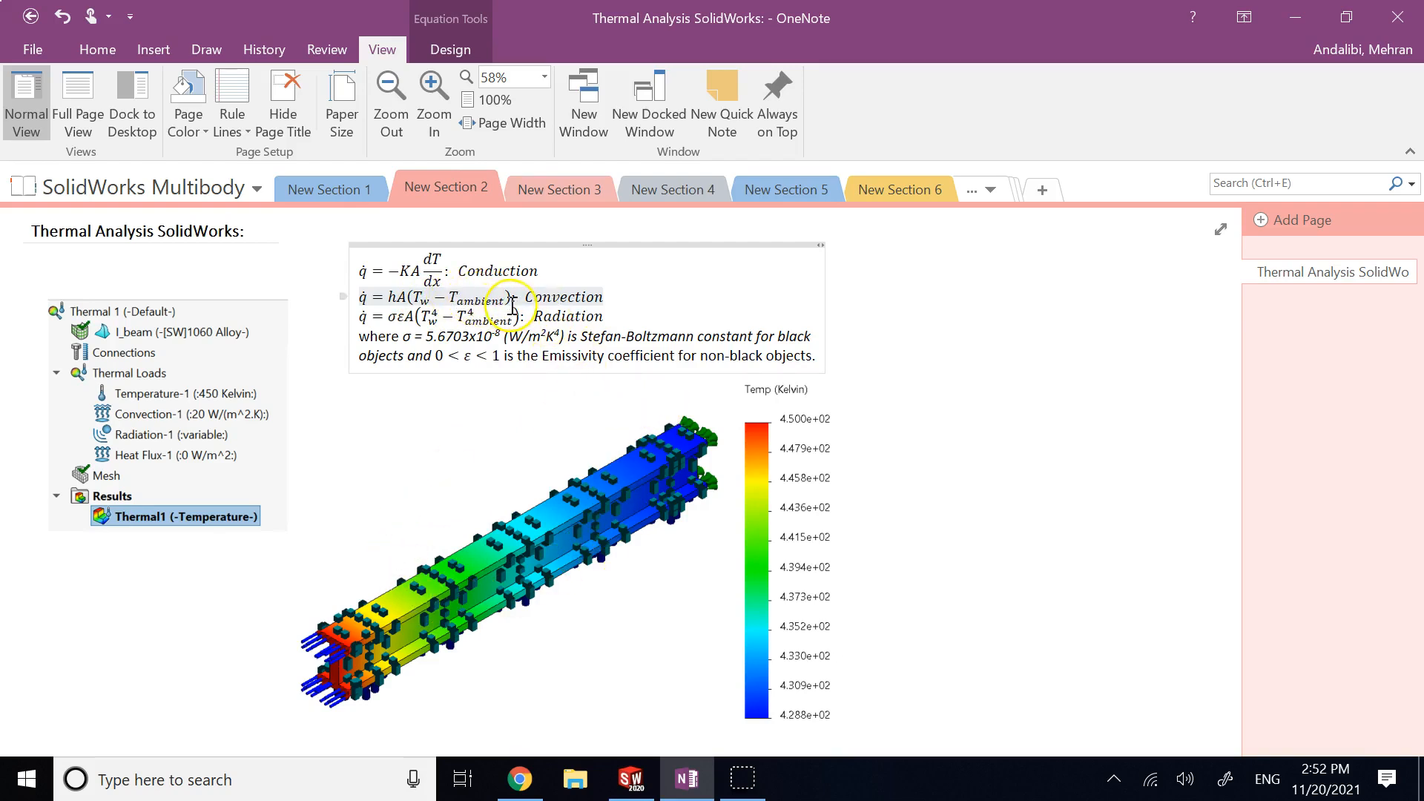
pyautogui.click(367, 298)
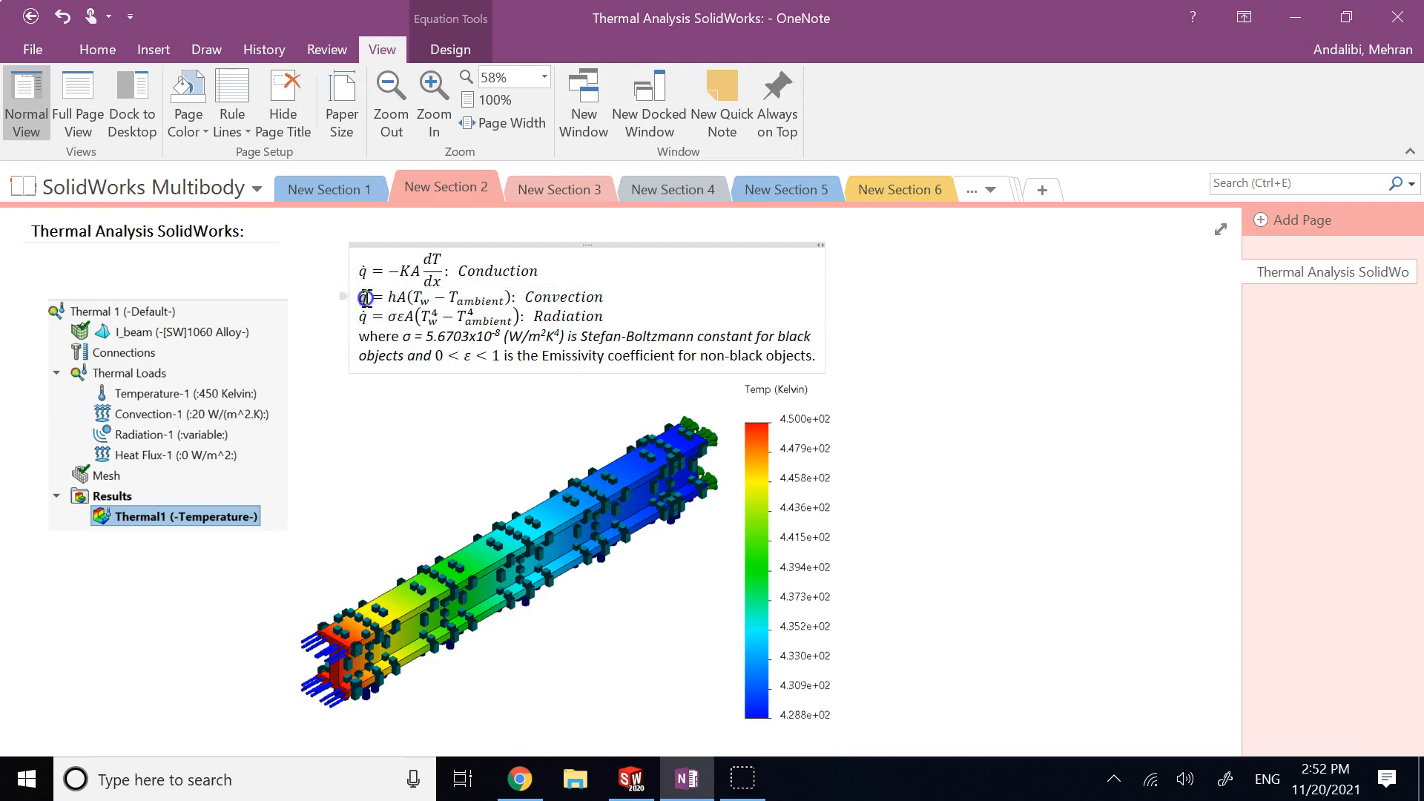
pyautogui.doubleClick(368, 297)
pyautogui.click(393, 300)
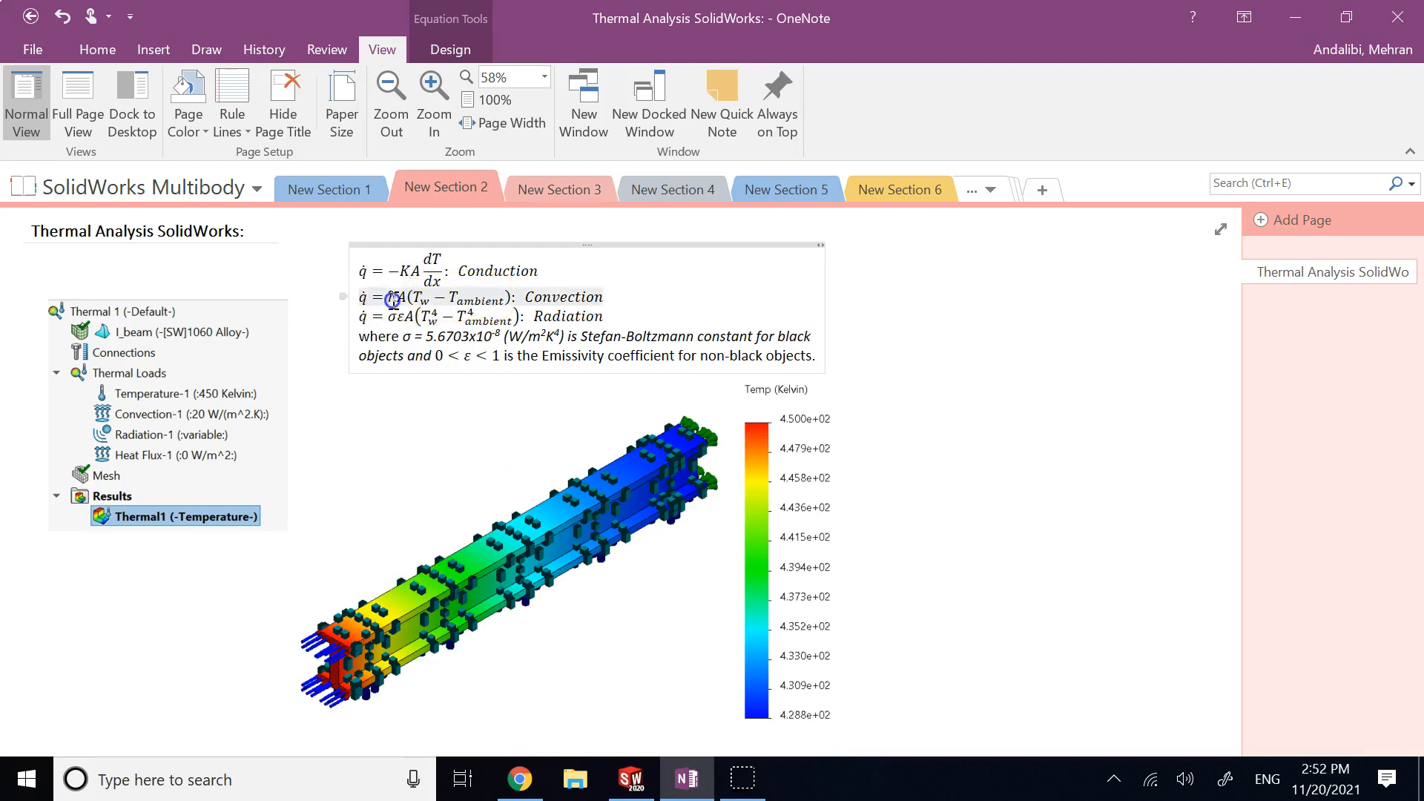
pyautogui.click(855, 311)
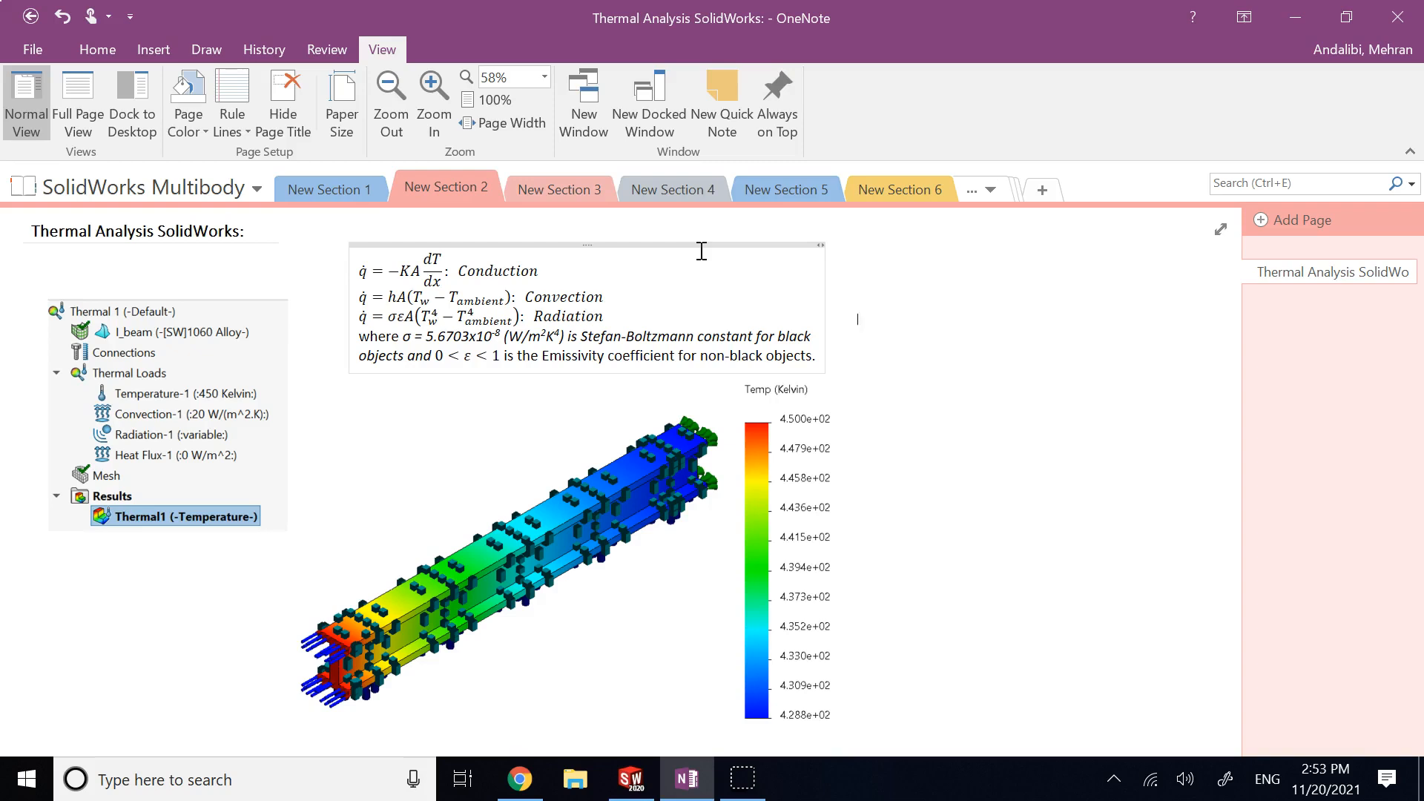
# Step: Examine the radiation equation term by term, covering σ, ε, the area and the fourth-power wall temperature
pyautogui.click(594, 264)
pyautogui.click(384, 319)
pyautogui.click(386, 318)
pyautogui.click(607, 316)
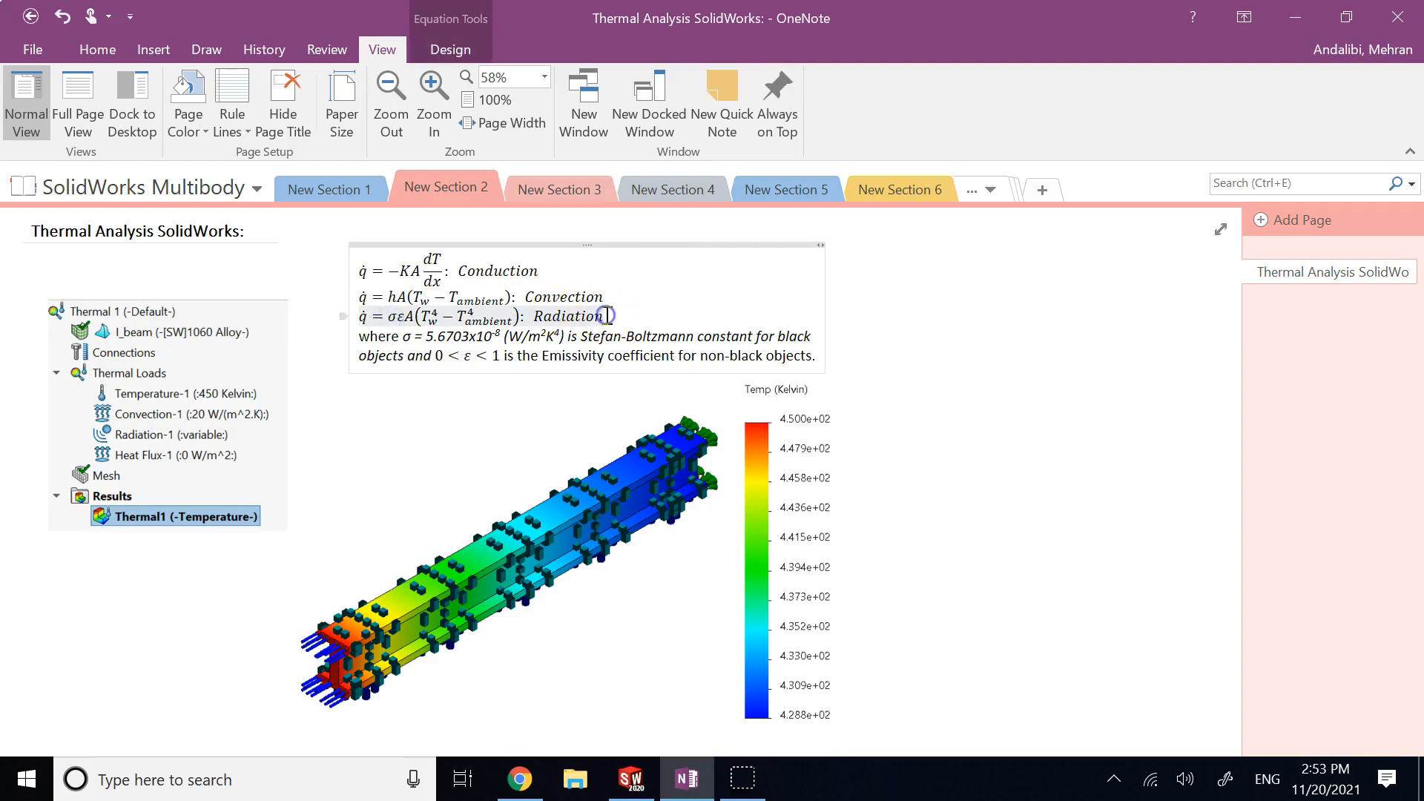
pyautogui.click(413, 313)
pyautogui.tripleClick(365, 314)
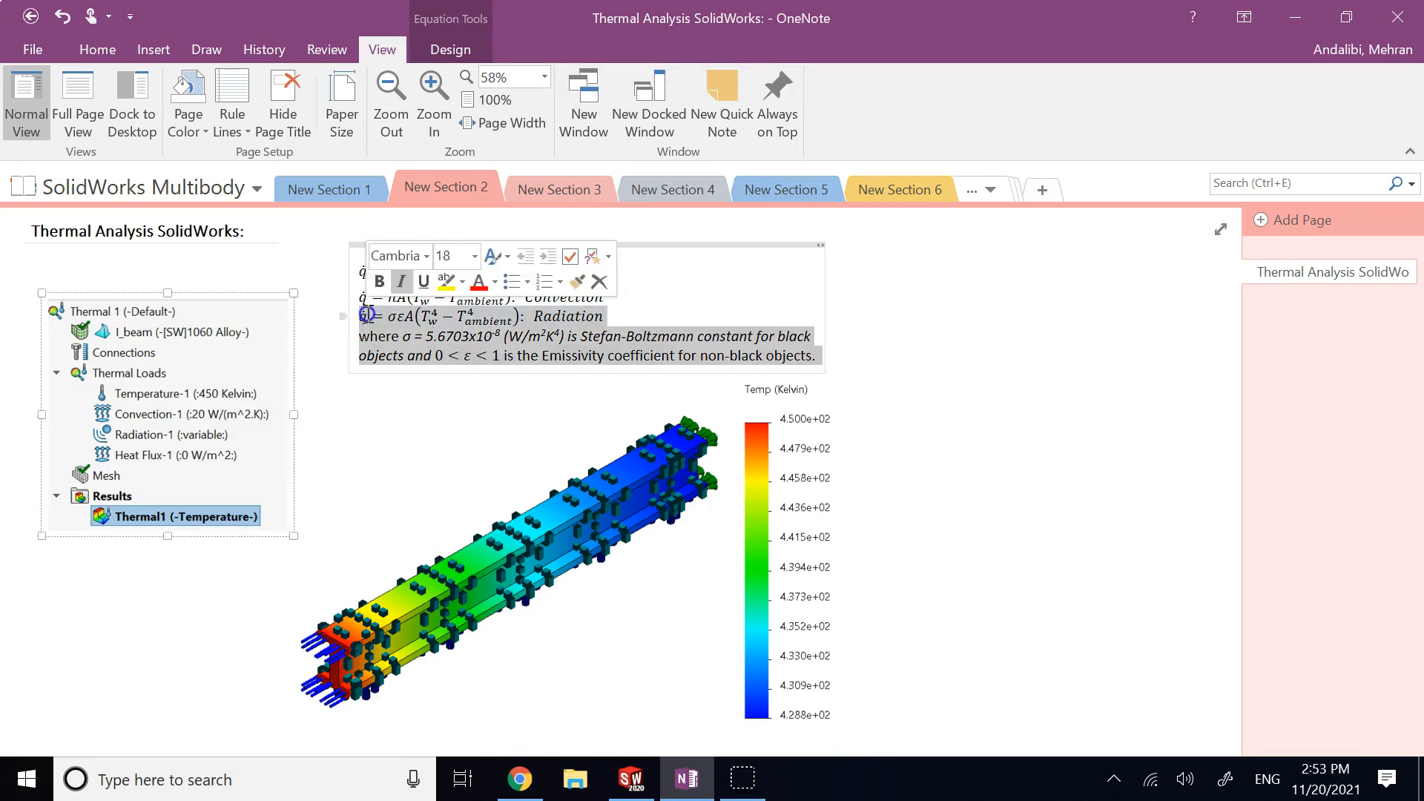
pyautogui.click(366, 315)
pyautogui.click(398, 316)
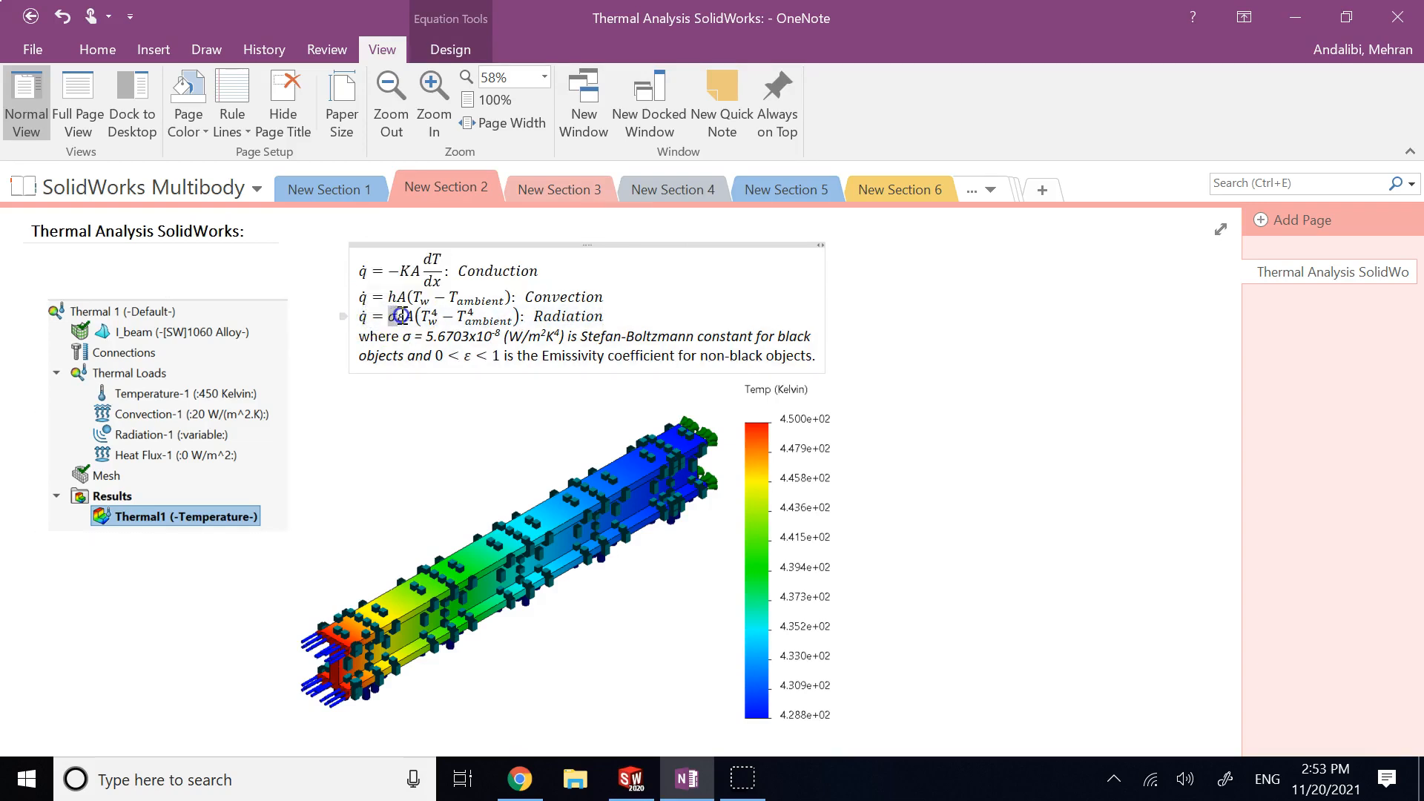
pyautogui.click(399, 357)
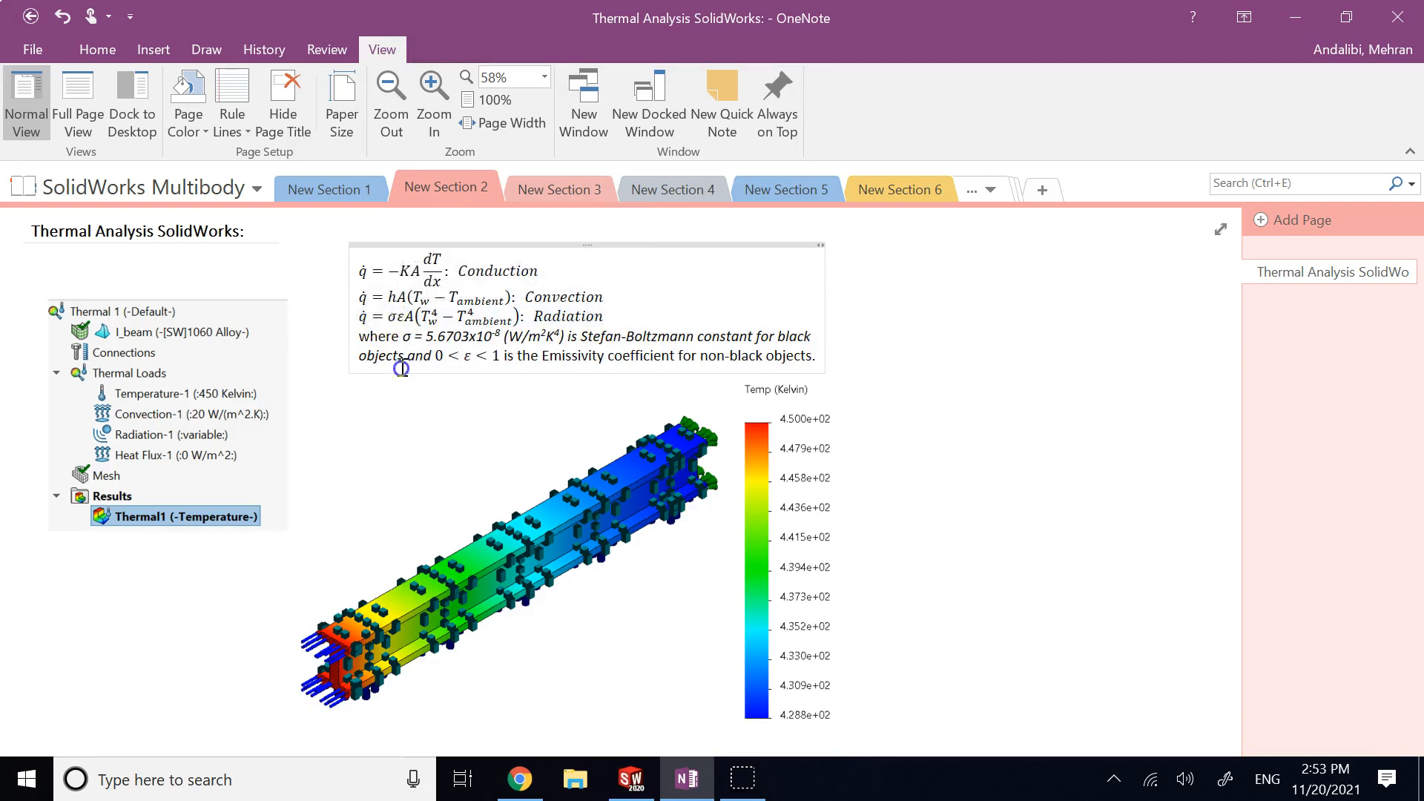
pyautogui.click(412, 317)
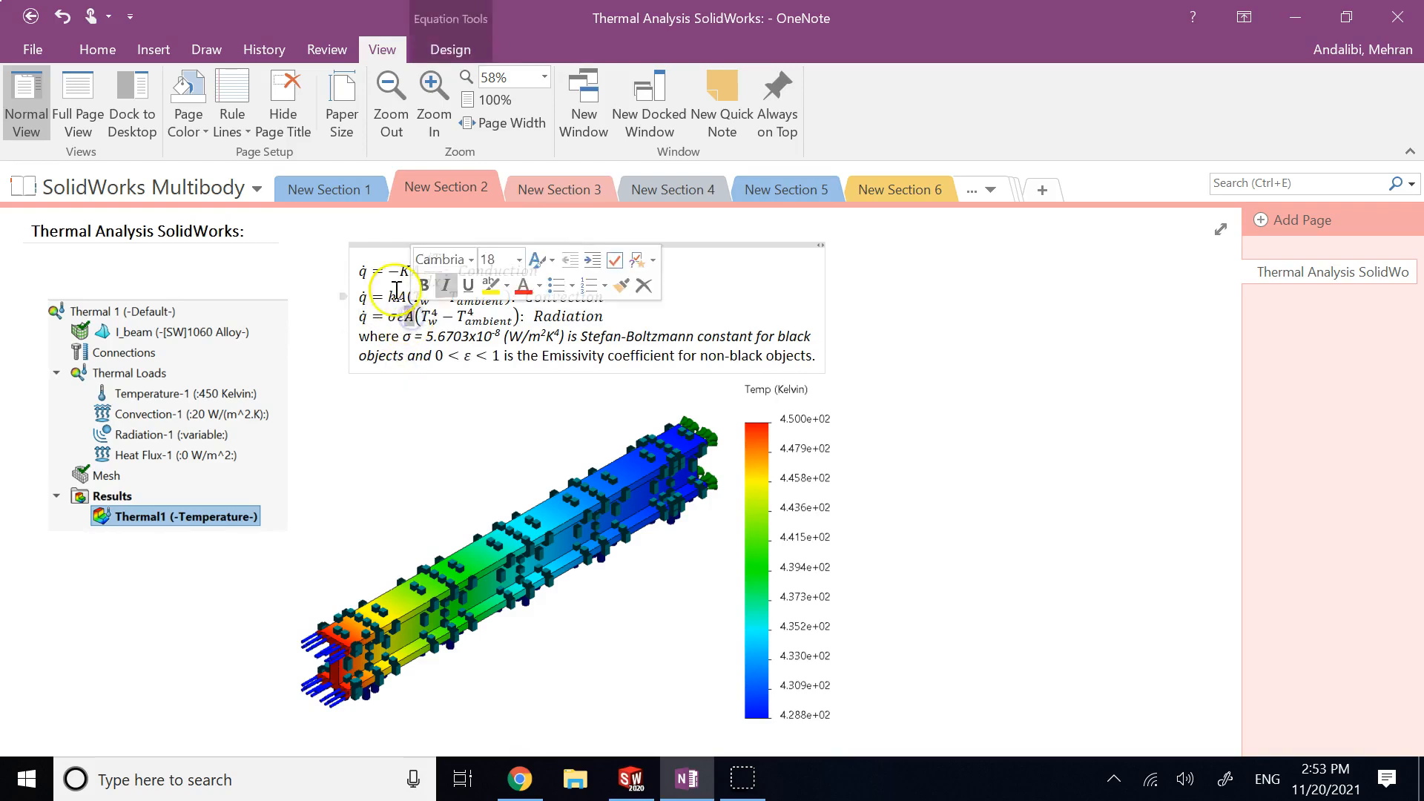
pyautogui.click(414, 347)
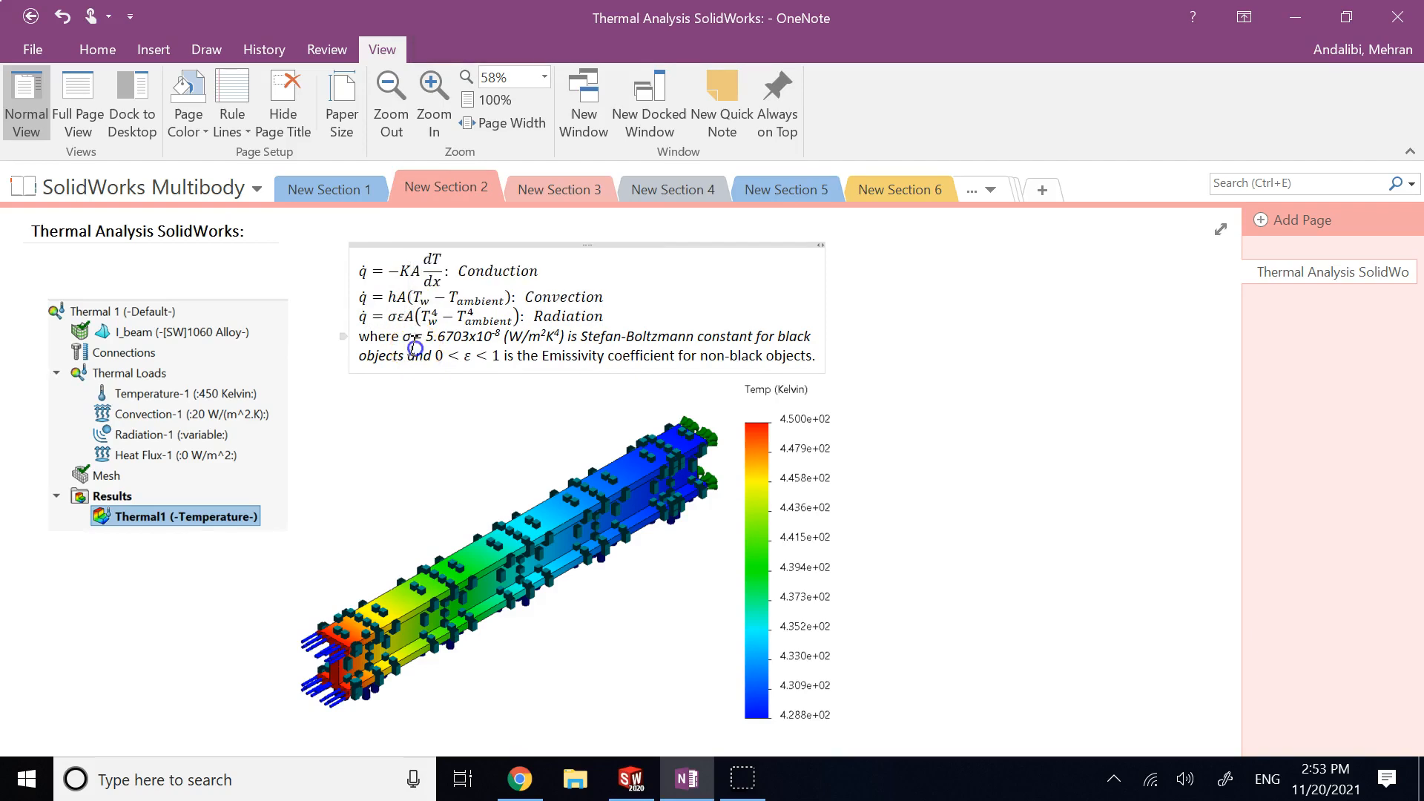
pyautogui.moveTo(417, 320); pyautogui.dragTo(432, 324)
pyautogui.click(432, 324)
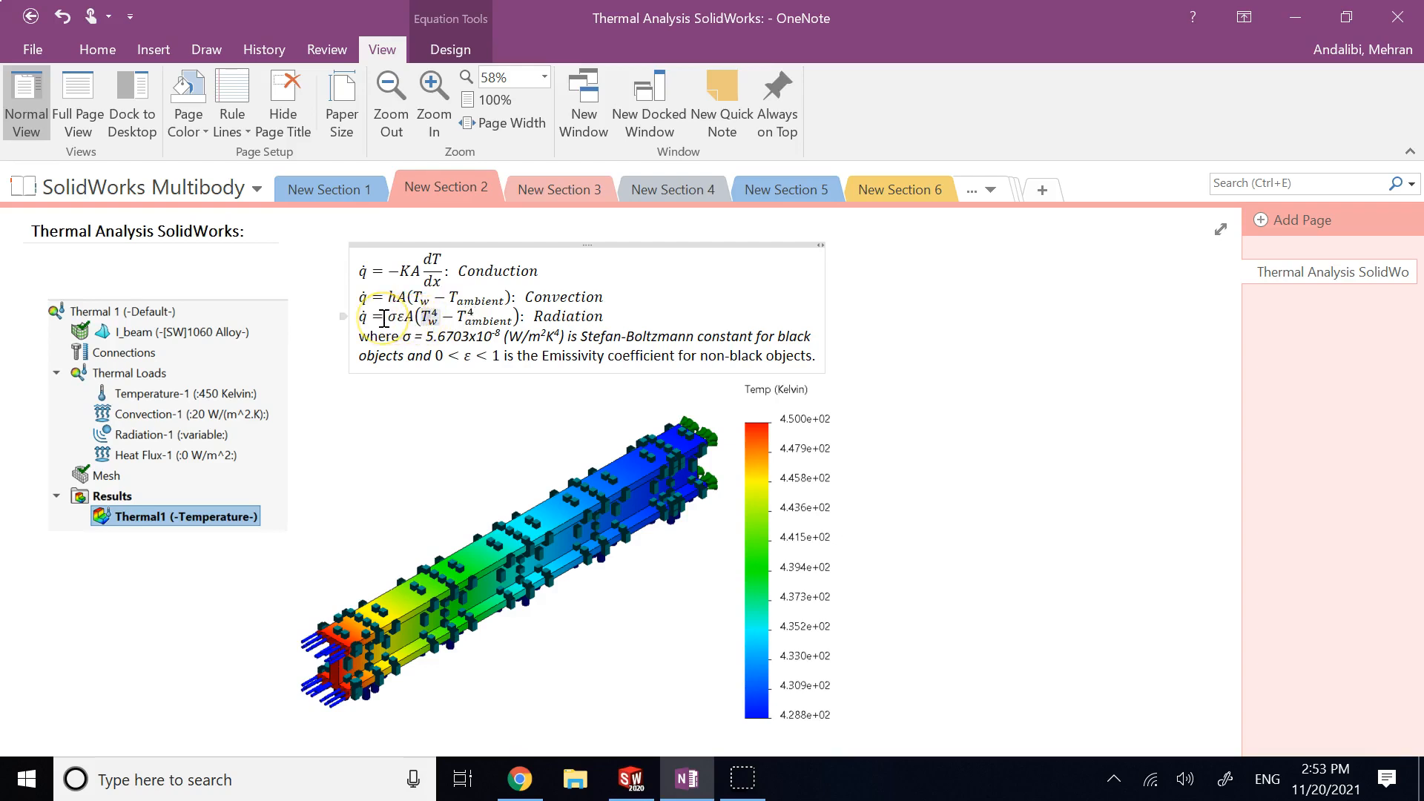
pyautogui.click(34, 758)
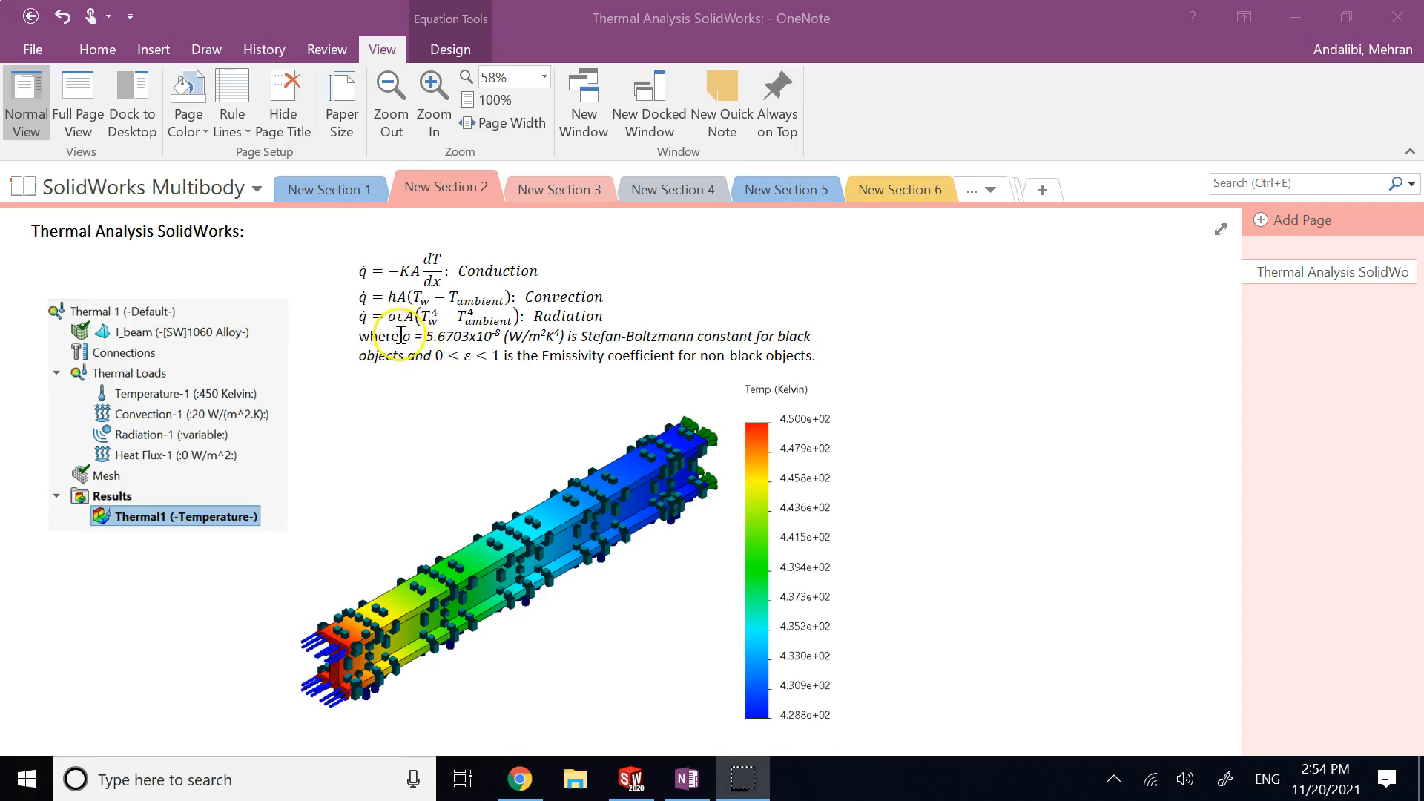
# Step: Read the notes on the Stefan-Boltzmann constant and emissivity coefficient, and review the three heat-transfer equations together
pyautogui.doubleClick(410, 336)
pyautogui.moveTo(389, 317); pyautogui.dragTo(434, 319)
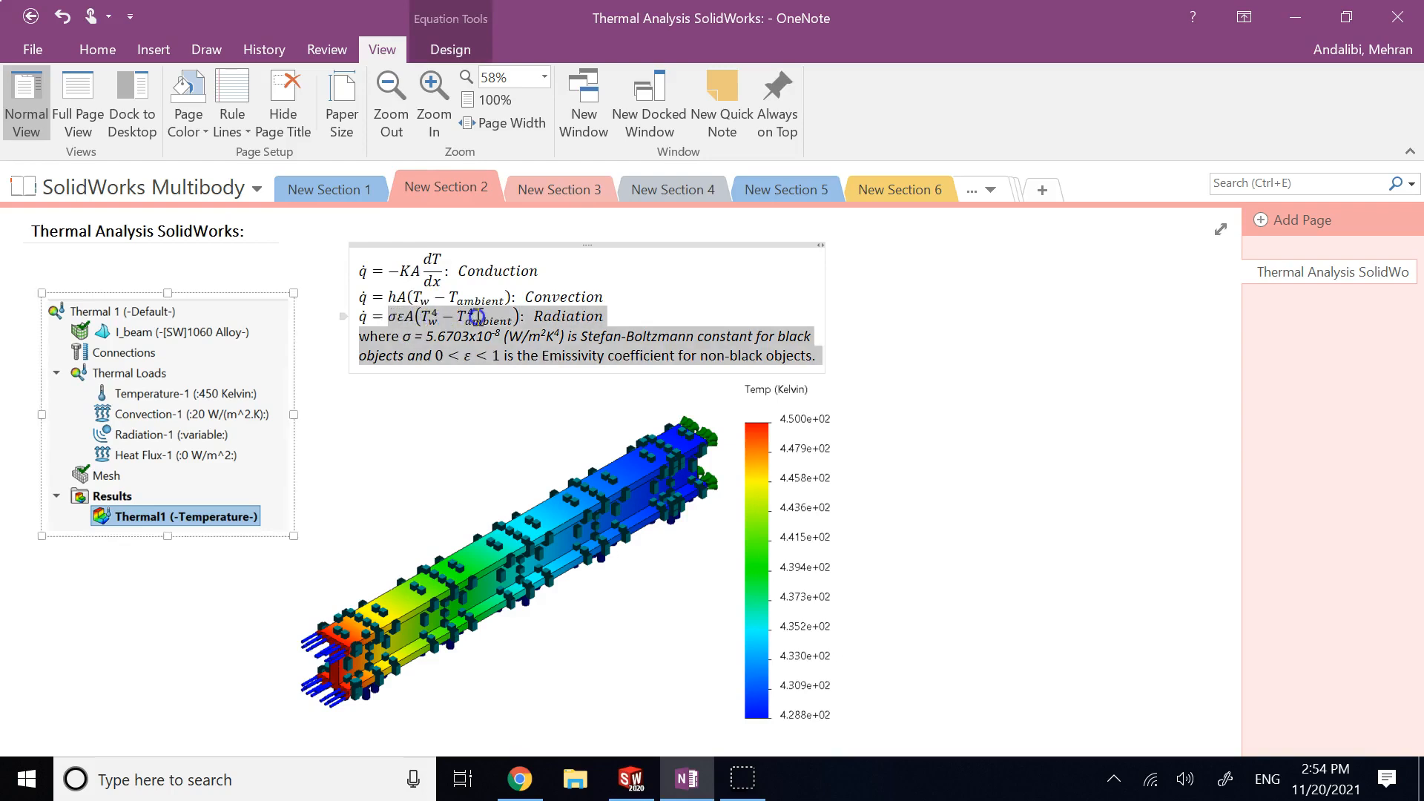
pyautogui.click(473, 448)
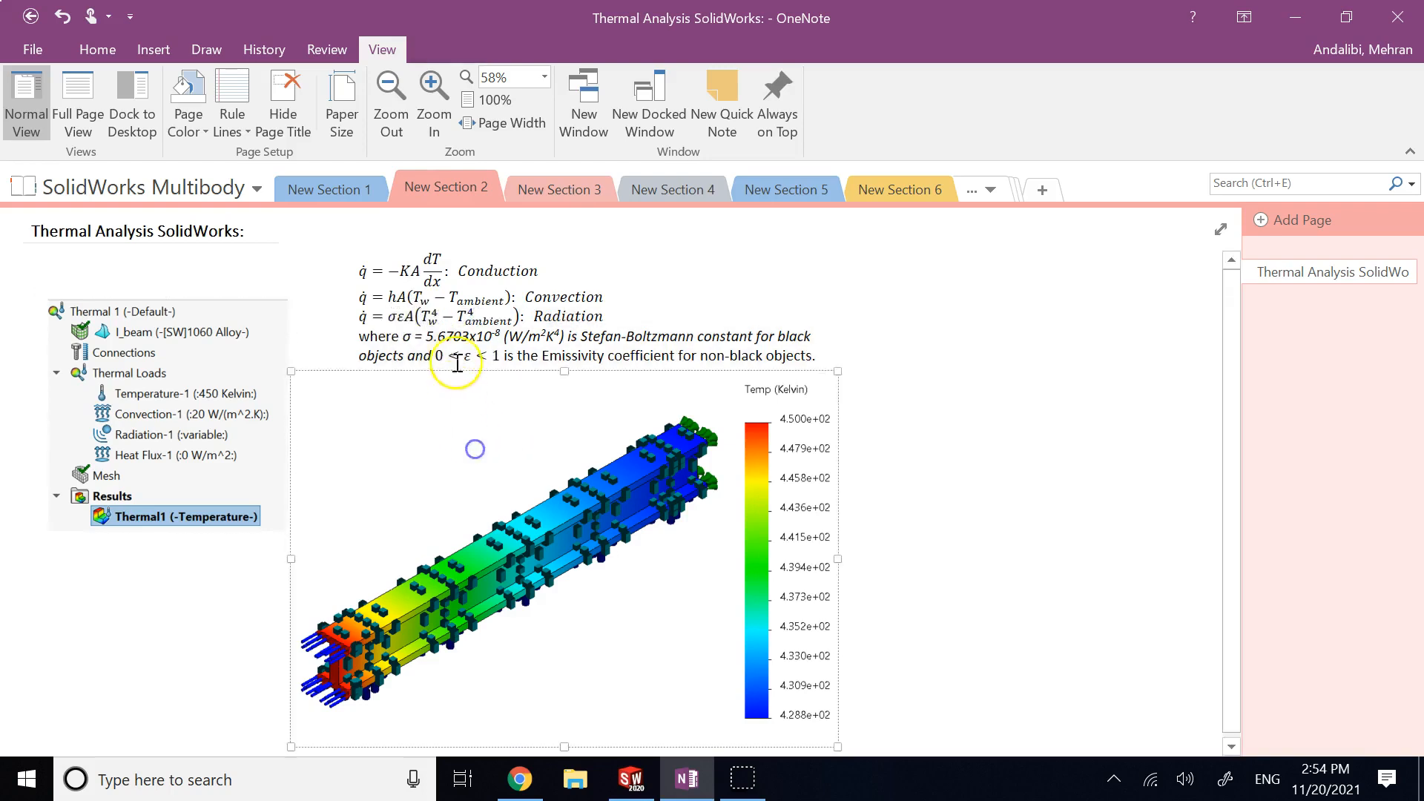
pyautogui.click(403, 322)
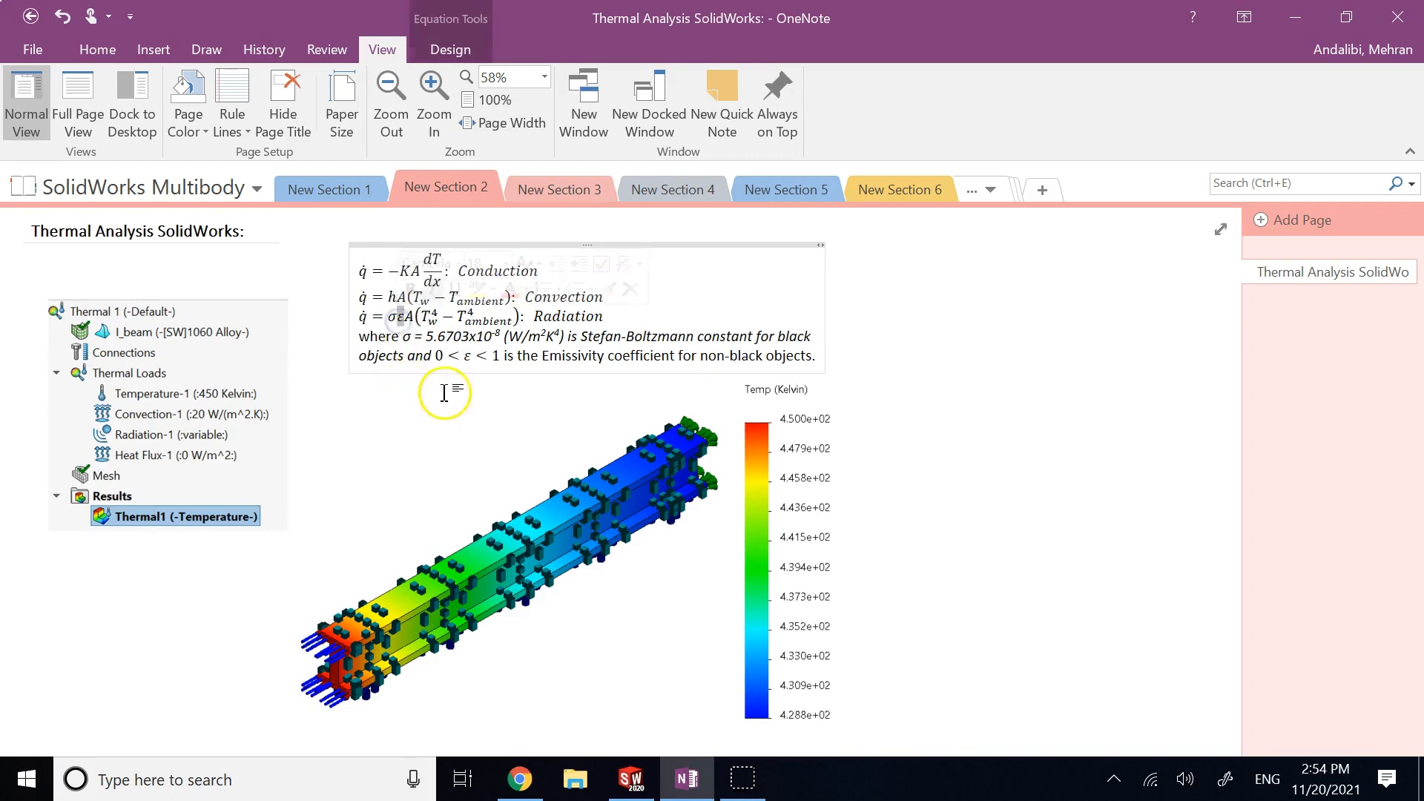
pyautogui.moveTo(438, 356); pyautogui.dragTo(815, 357)
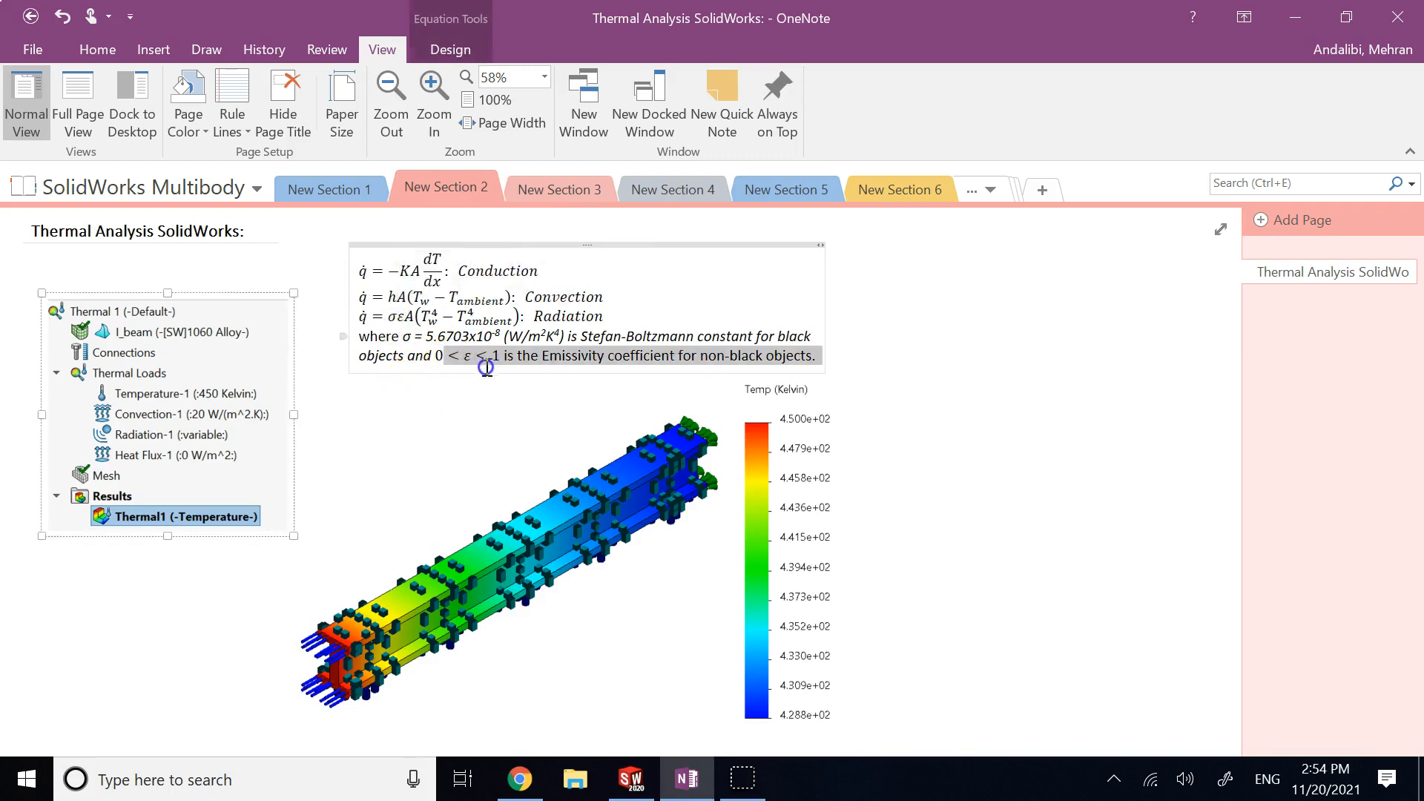
pyautogui.click(523, 399)
pyautogui.click(550, 355)
pyautogui.moveTo(568, 352); pyautogui.dragTo(663, 355)
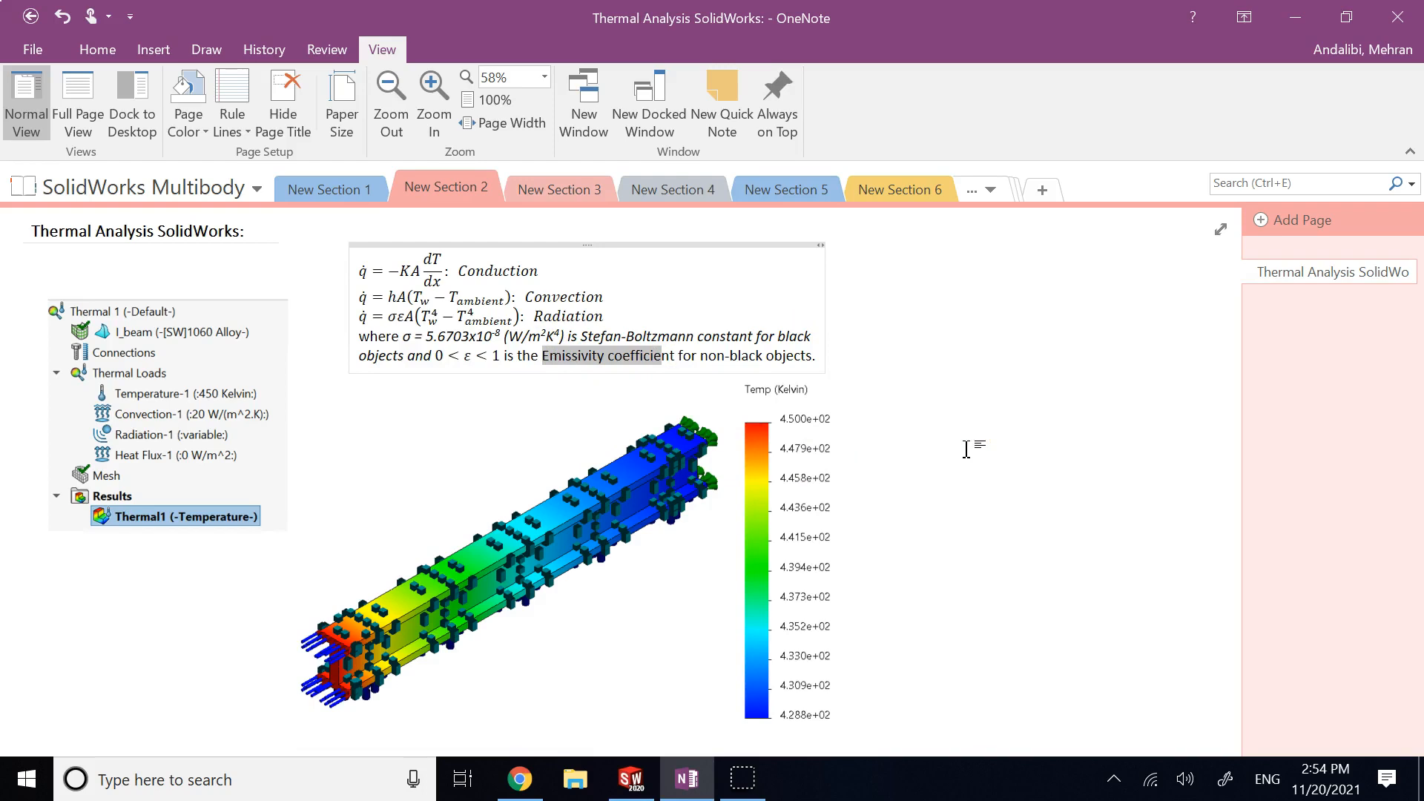
pyautogui.click(965, 448)
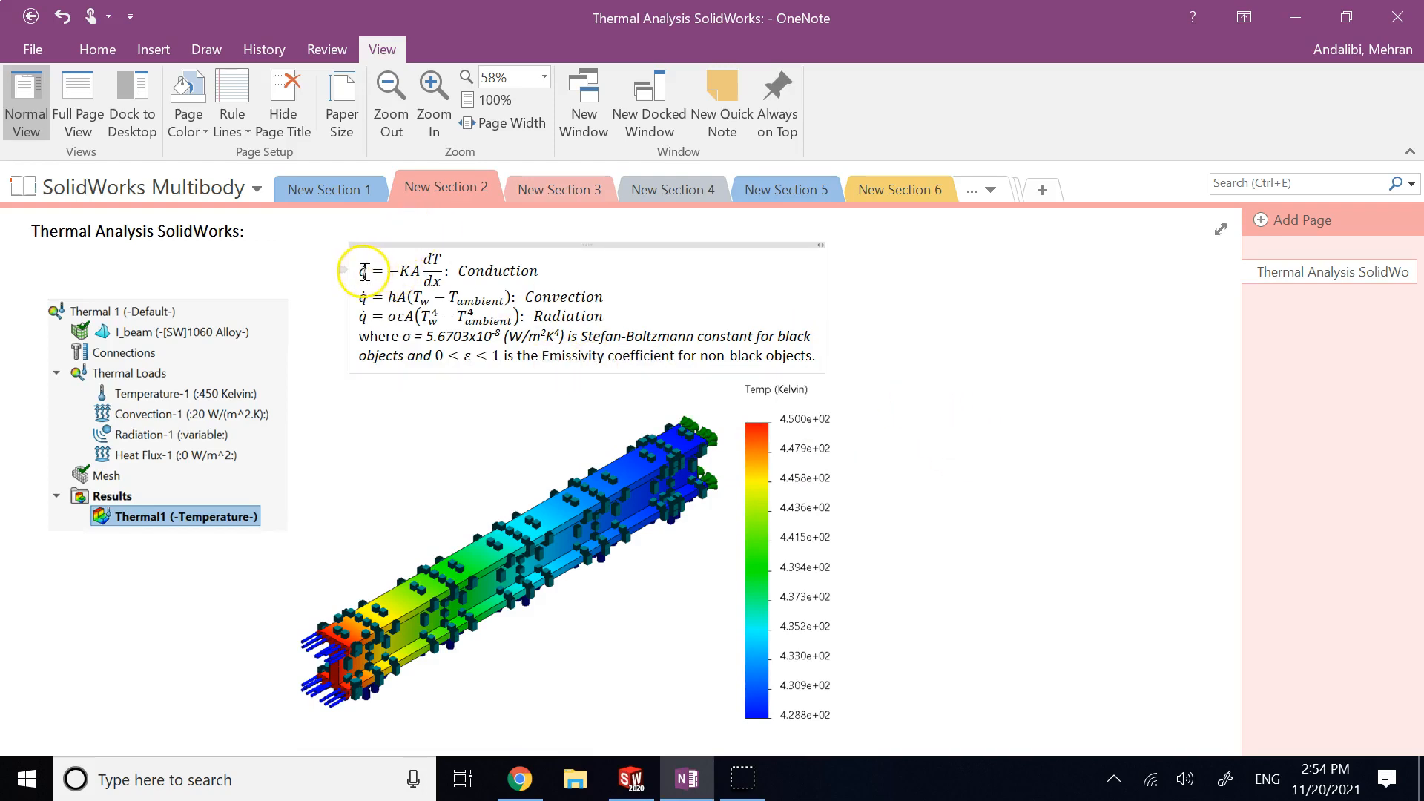
pyautogui.moveTo(359, 268); pyautogui.dragTo(620, 314)
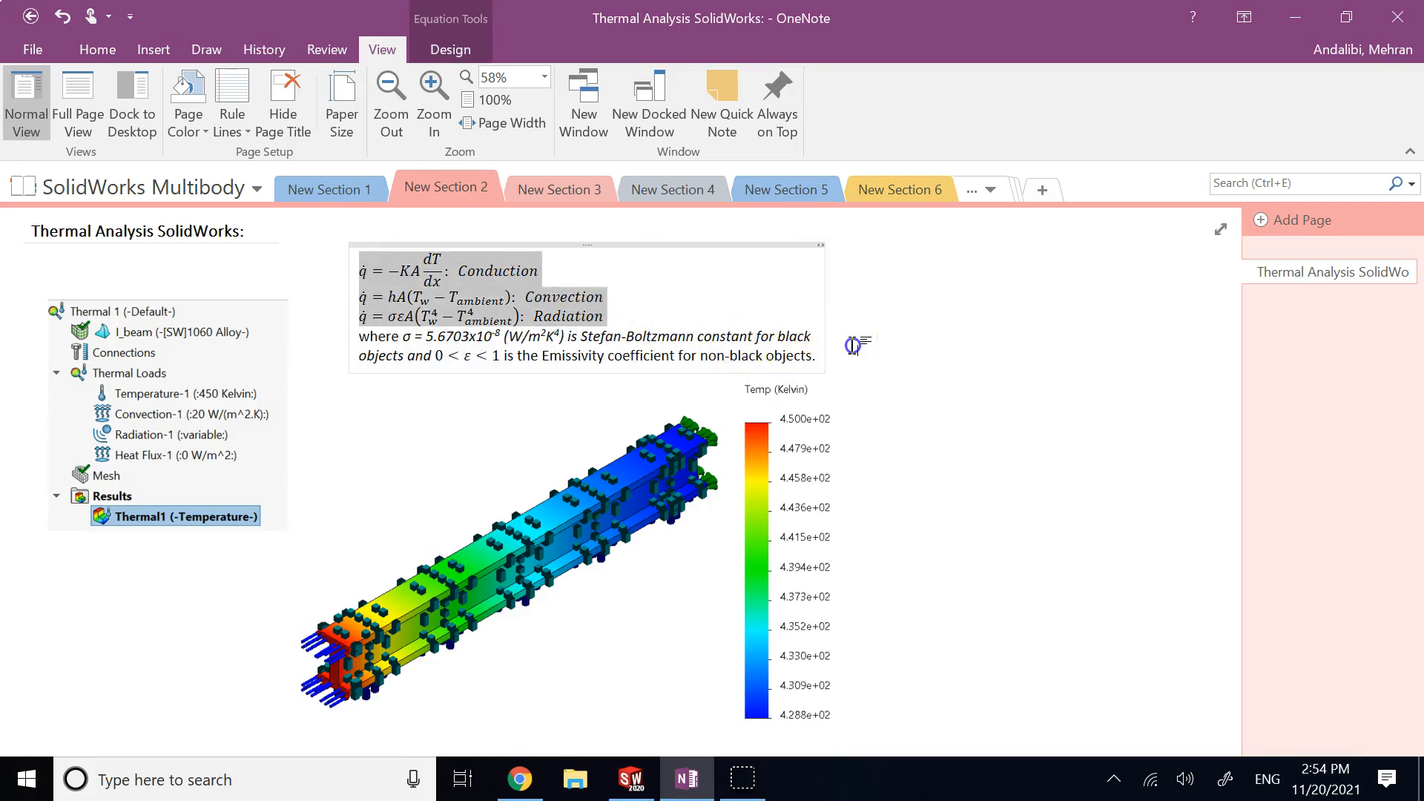
pyautogui.click(778, 320)
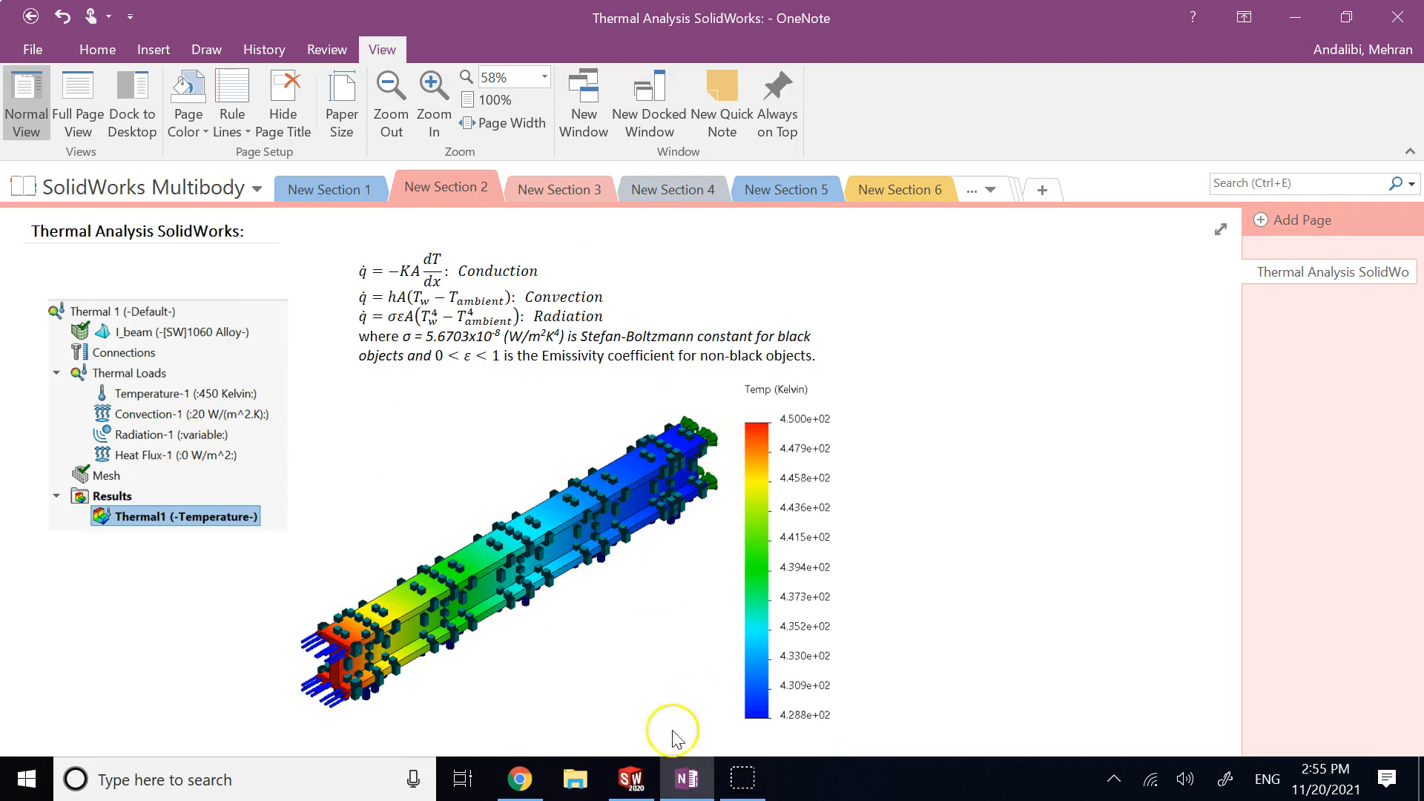
# Step: Switch to SOLIDWORKS and create a new simulation study of type Thermal for the I-beam
pyautogui.click(630, 779)
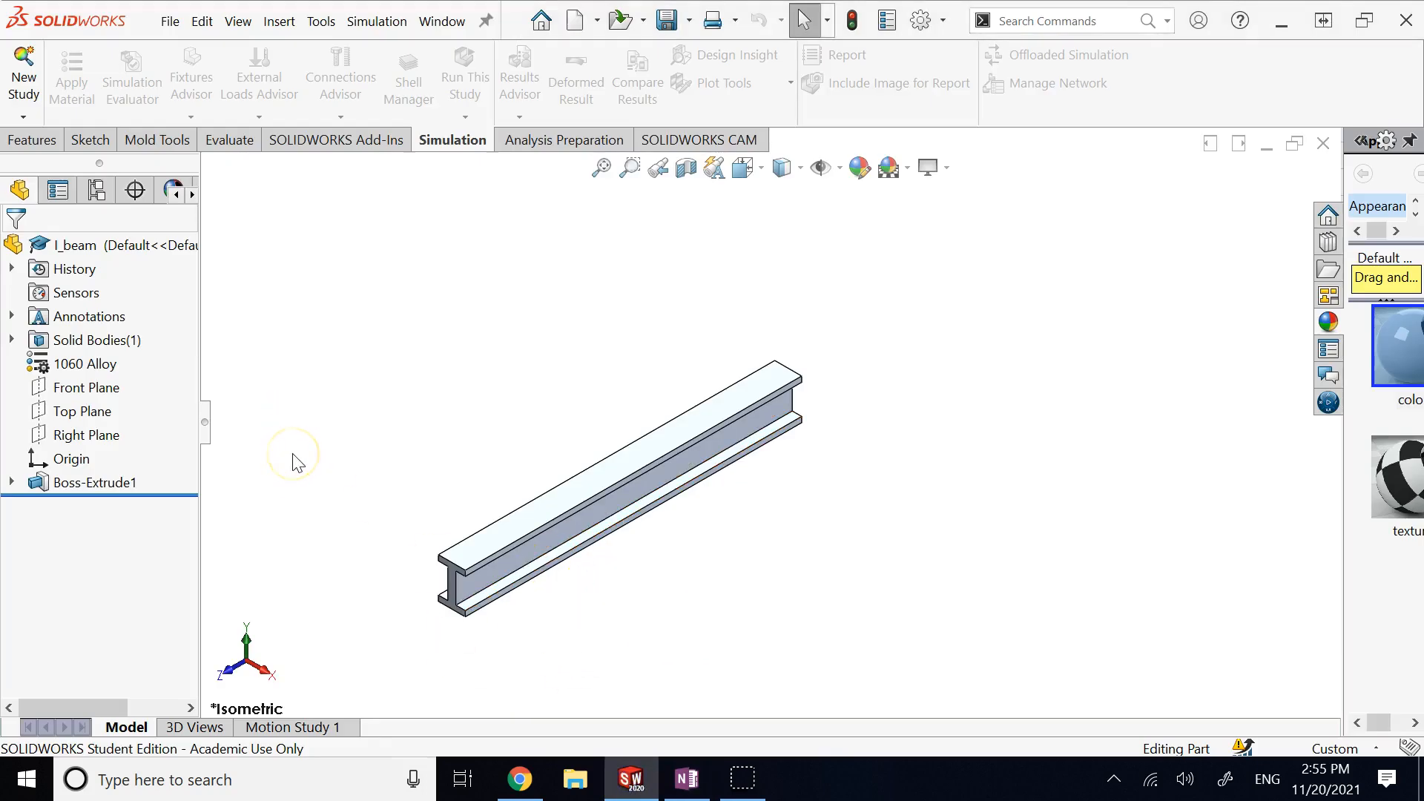
pyautogui.click(469, 143)
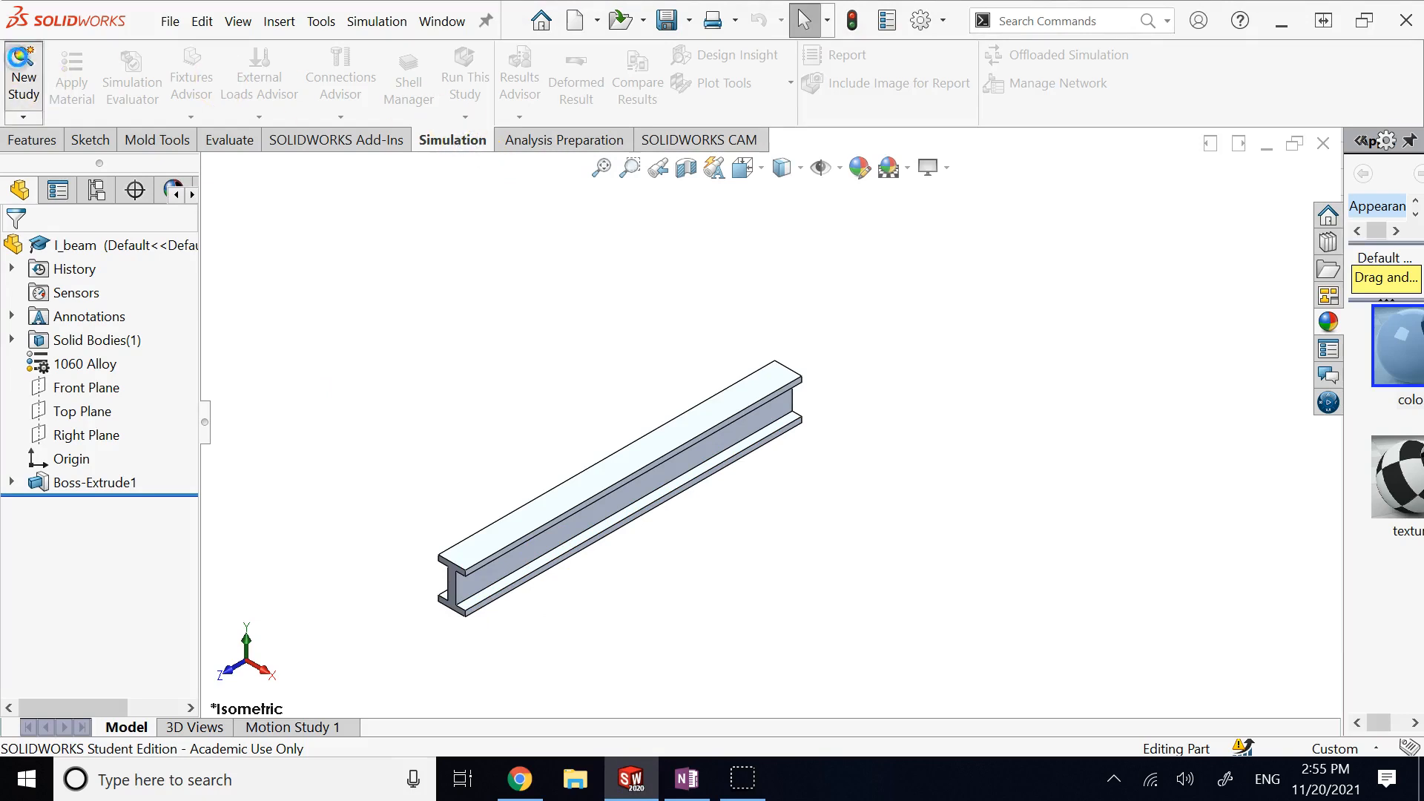
pyautogui.click(23, 74)
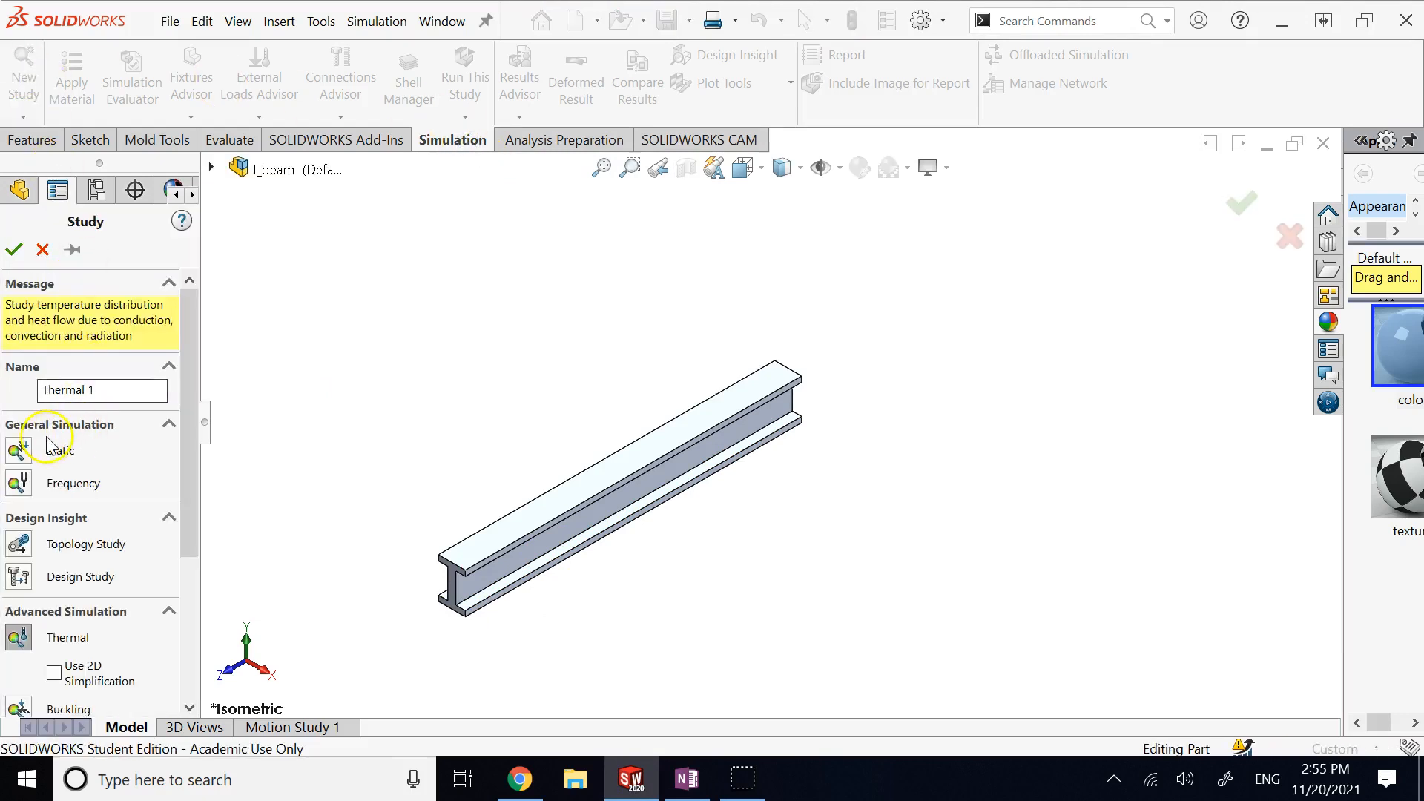
pyautogui.scroll(-3, 52, 475)
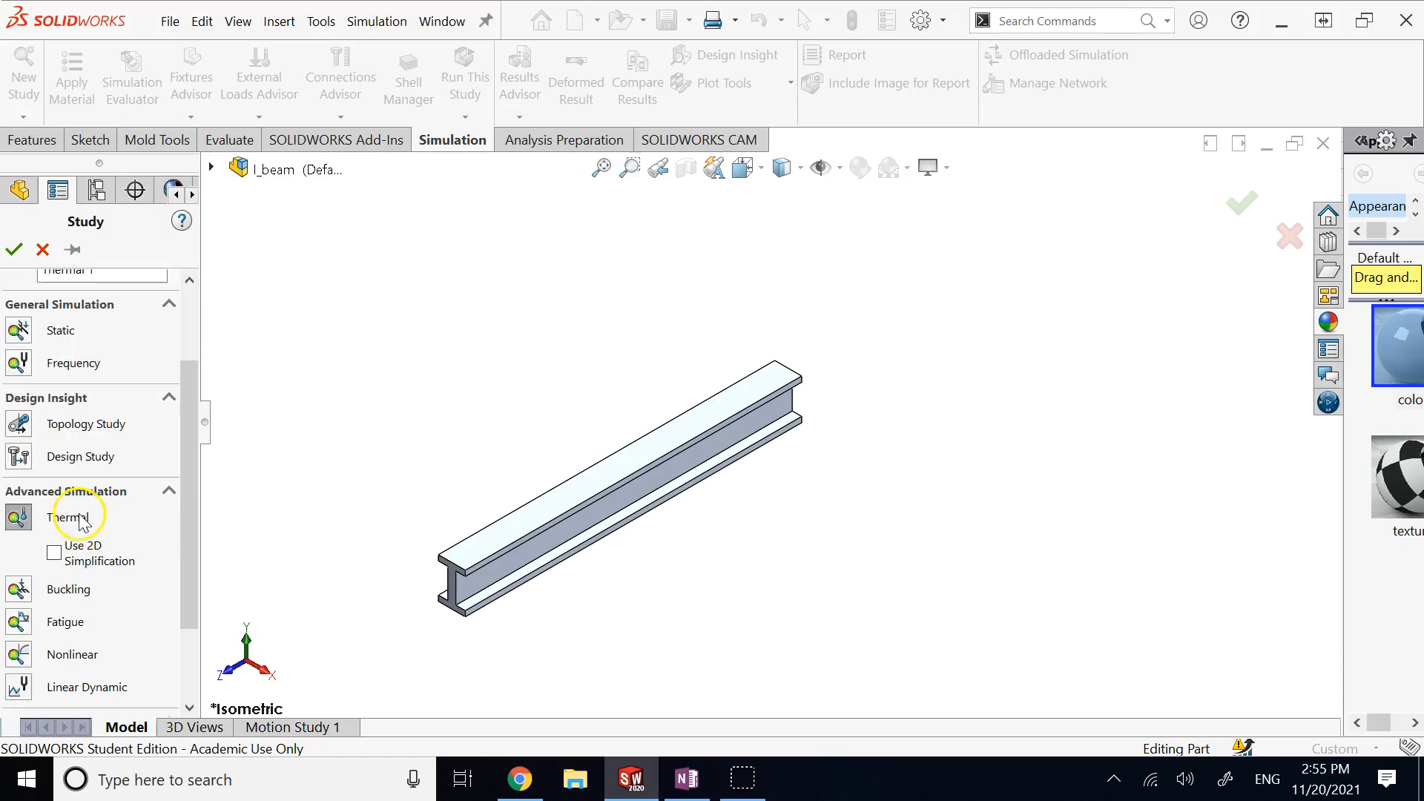
pyautogui.click(17, 523)
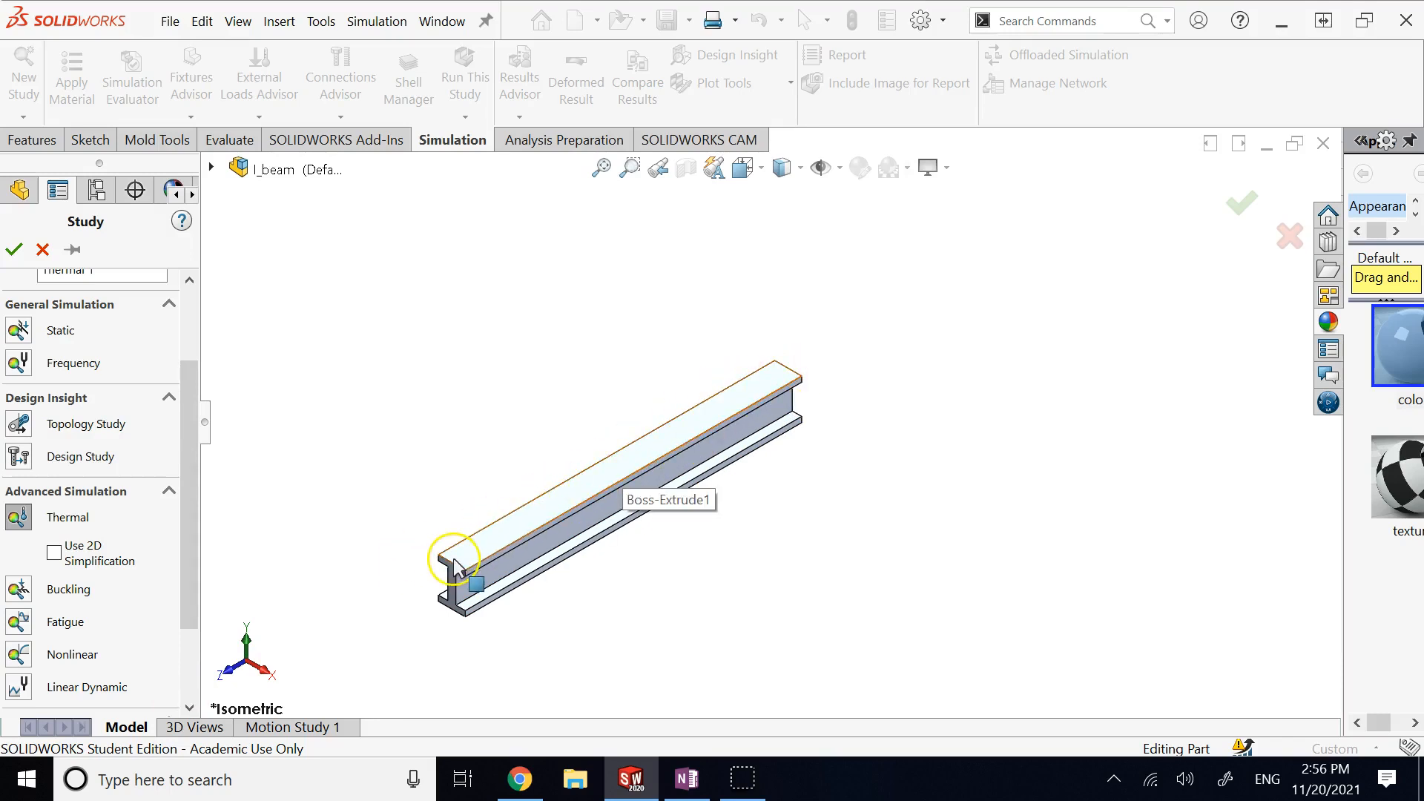
pyautogui.moveTo(454, 562)
pyautogui.mouseDown()
pyautogui.moveTo(652, 470)
pyautogui.moveTo(790, 384)
pyautogui.mouseUp()
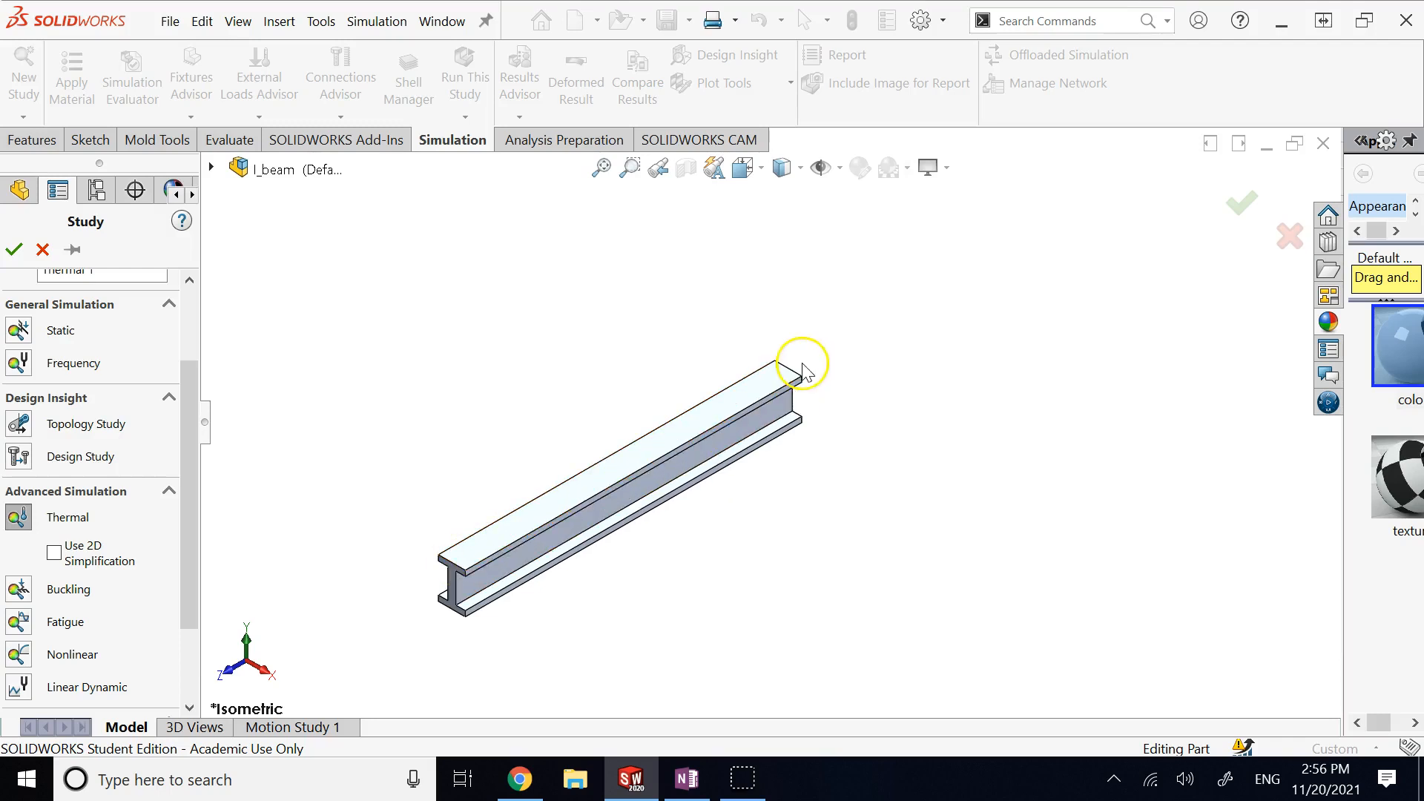
pyautogui.click(14, 249)
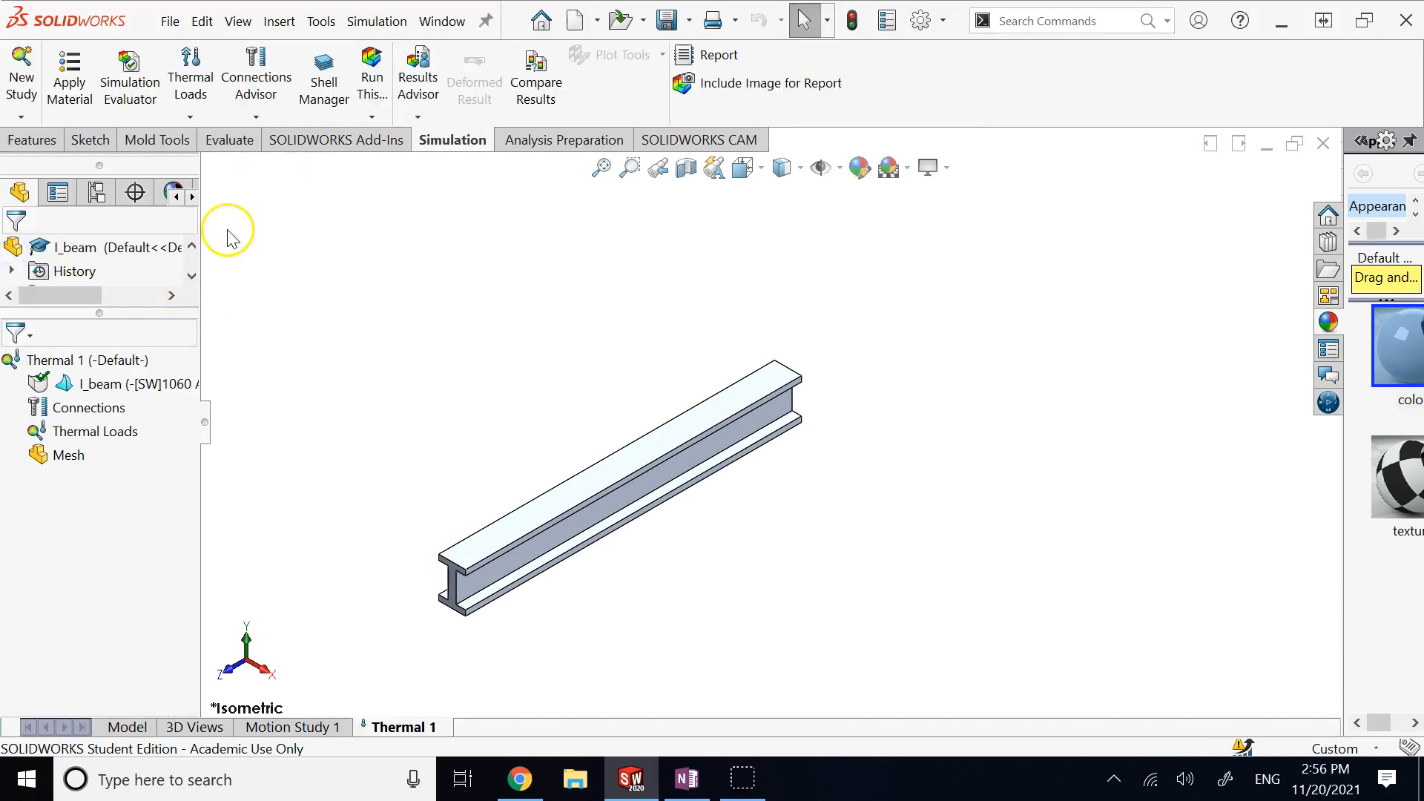
# Step: Examine the contact options under the study's Connections and the load types offered under Thermal Loads
pyautogui.rightClick(111, 407)
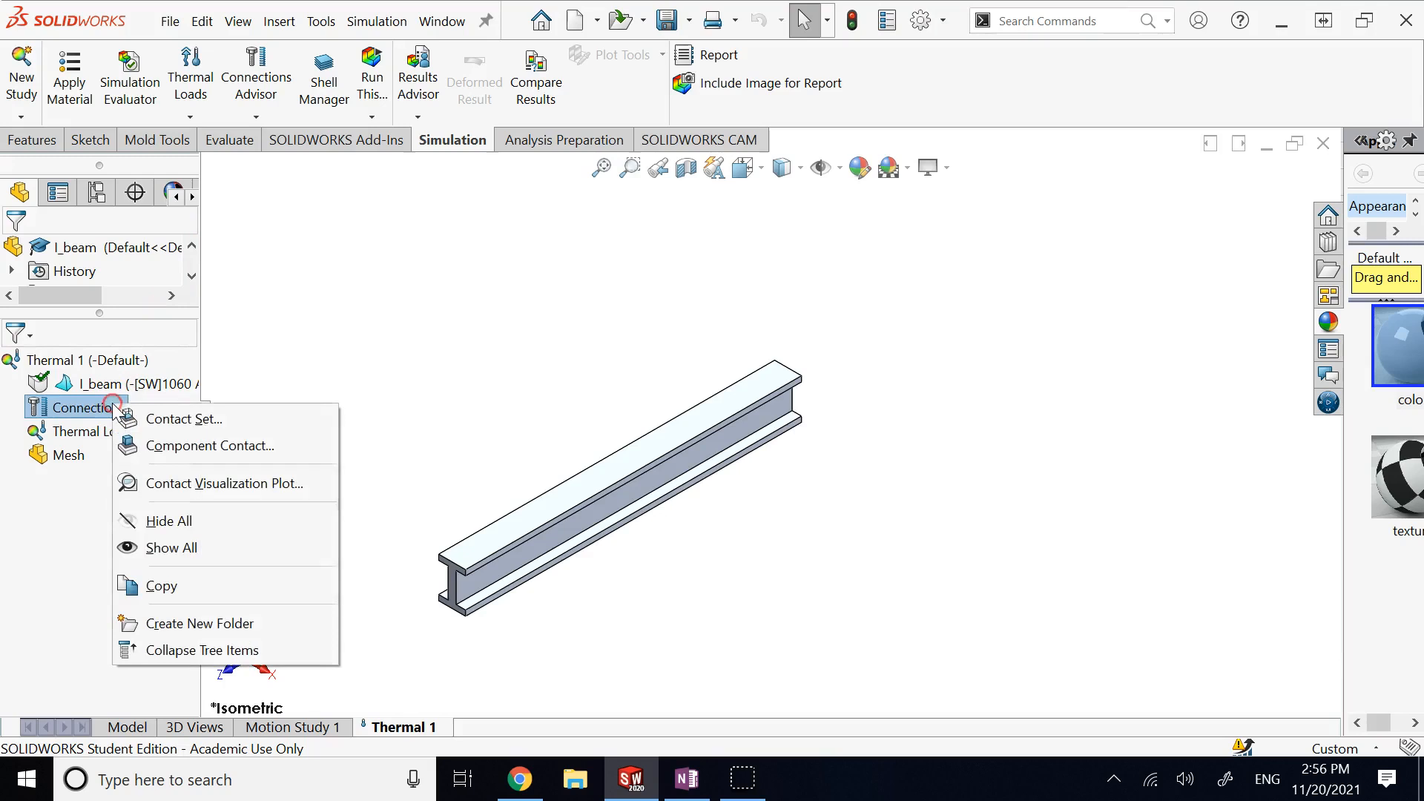
pyautogui.click(447, 411)
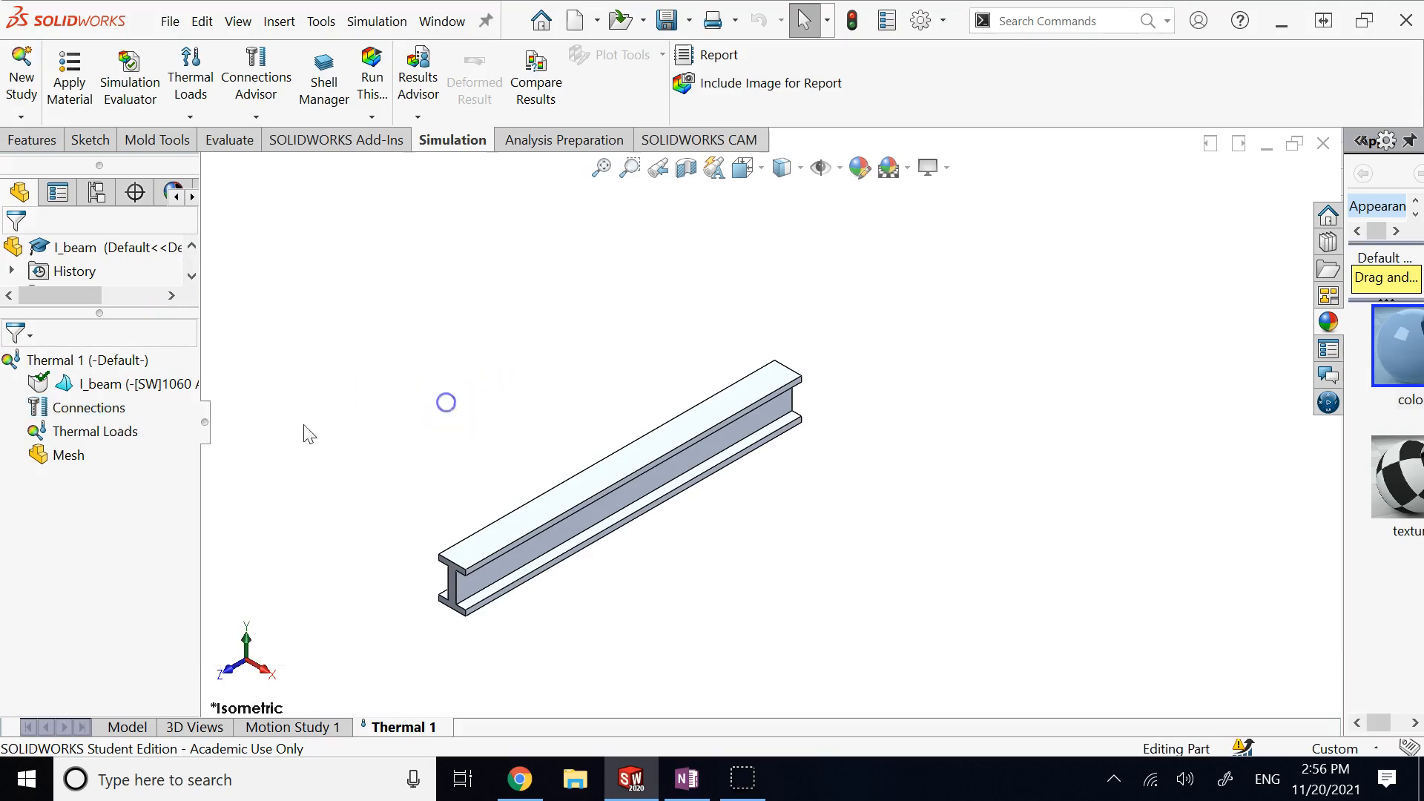
pyautogui.rightClick(125, 433)
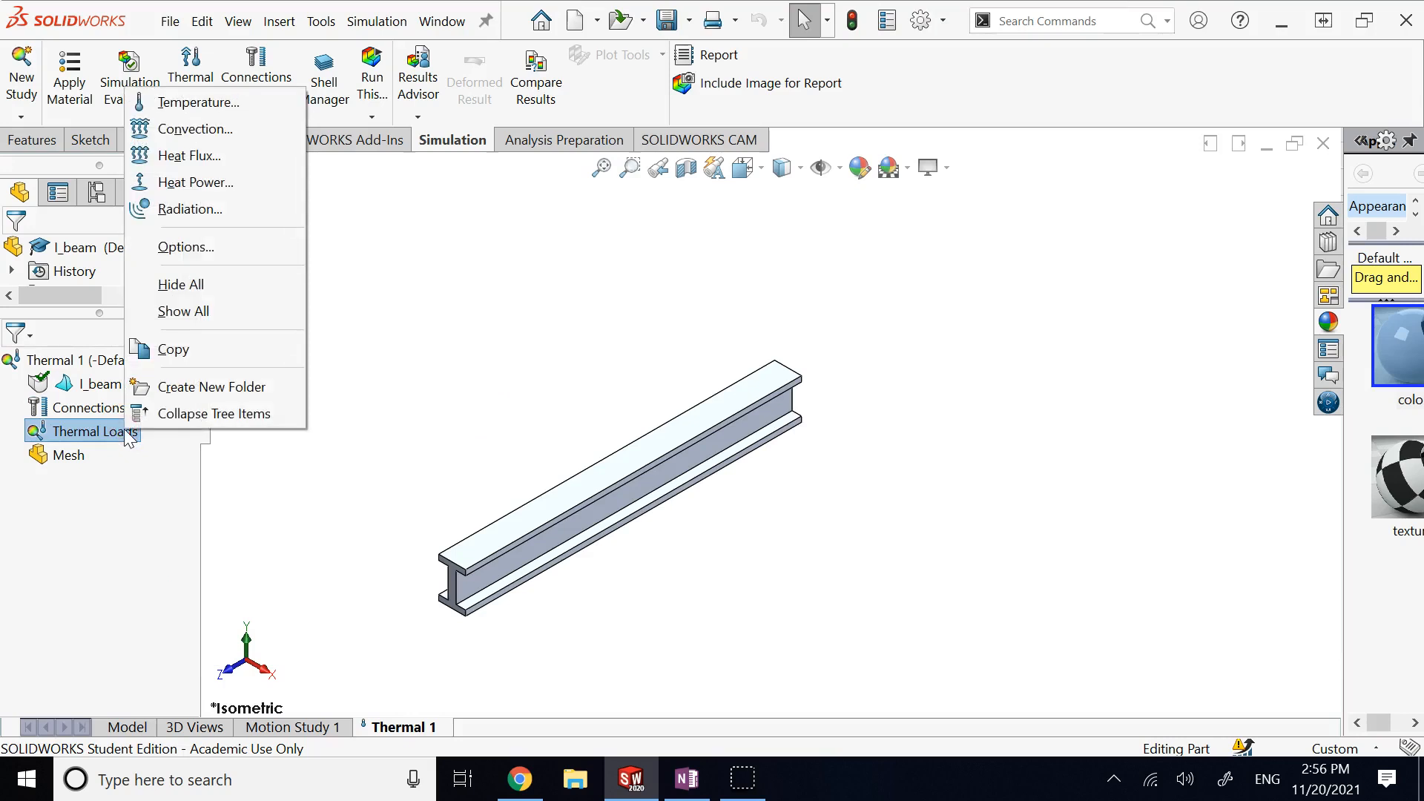
pyautogui.click(240, 109)
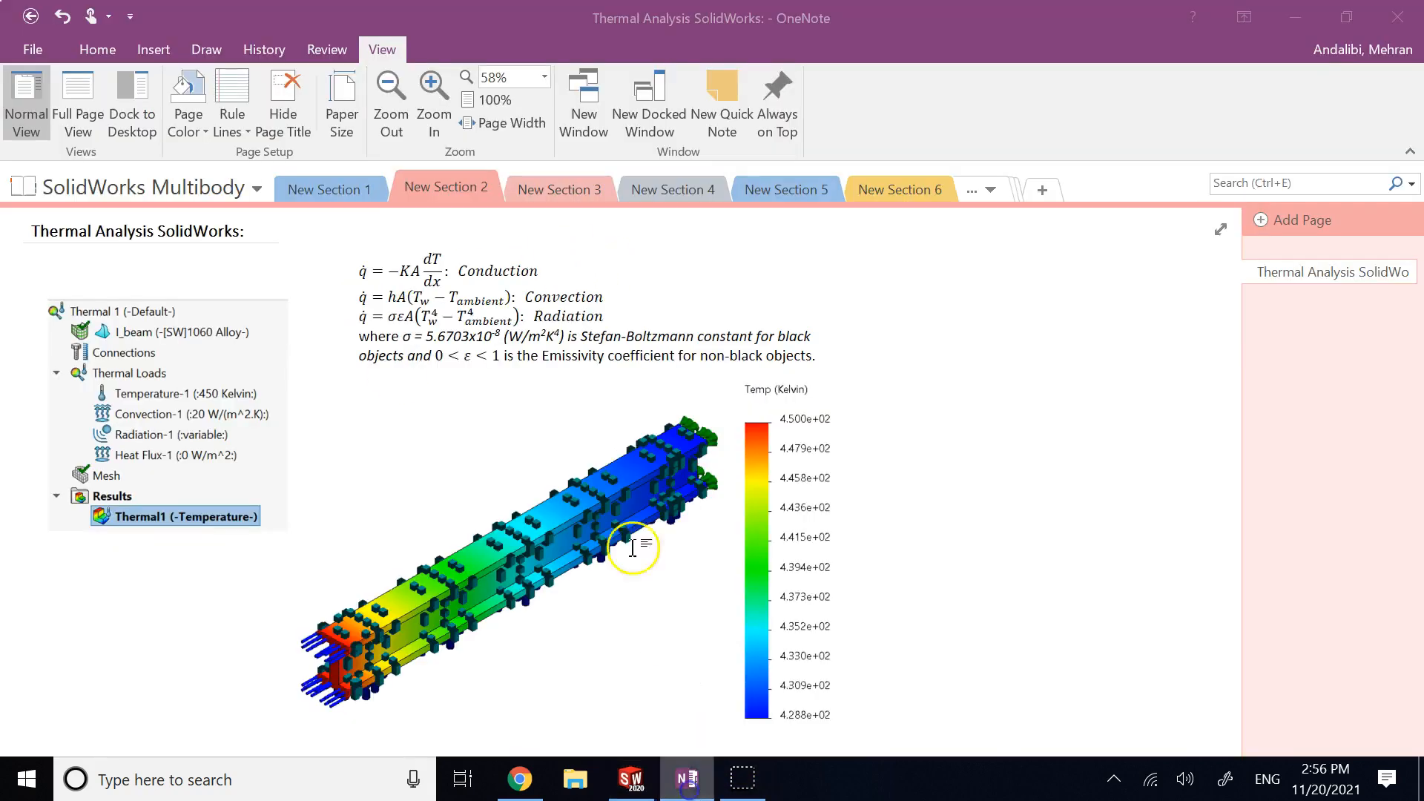
# Step: Switch to OneNote and examine the convection equation and the heat flow term of the conduction equation
pyautogui.click(687, 779)
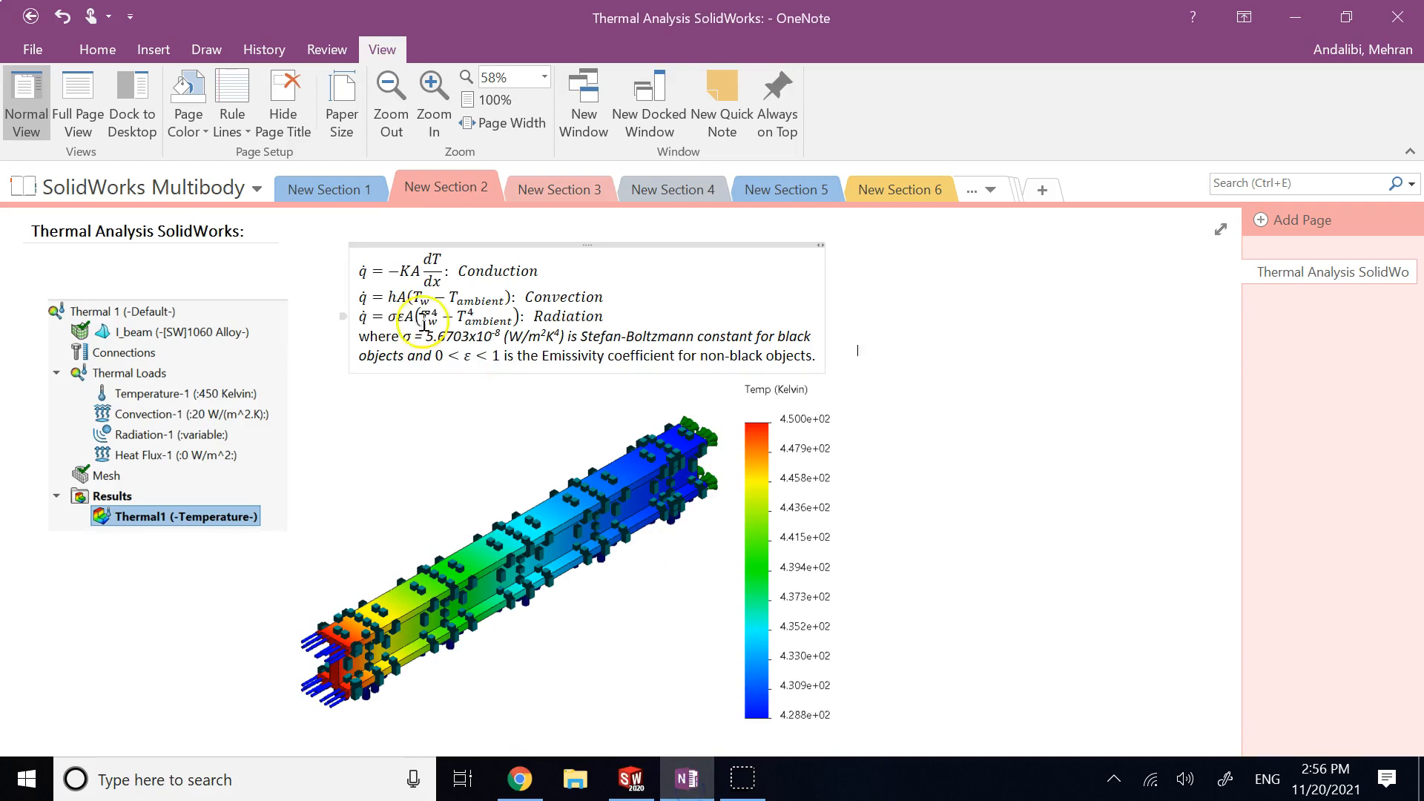
pyautogui.moveTo(359, 298); pyautogui.dragTo(473, 301)
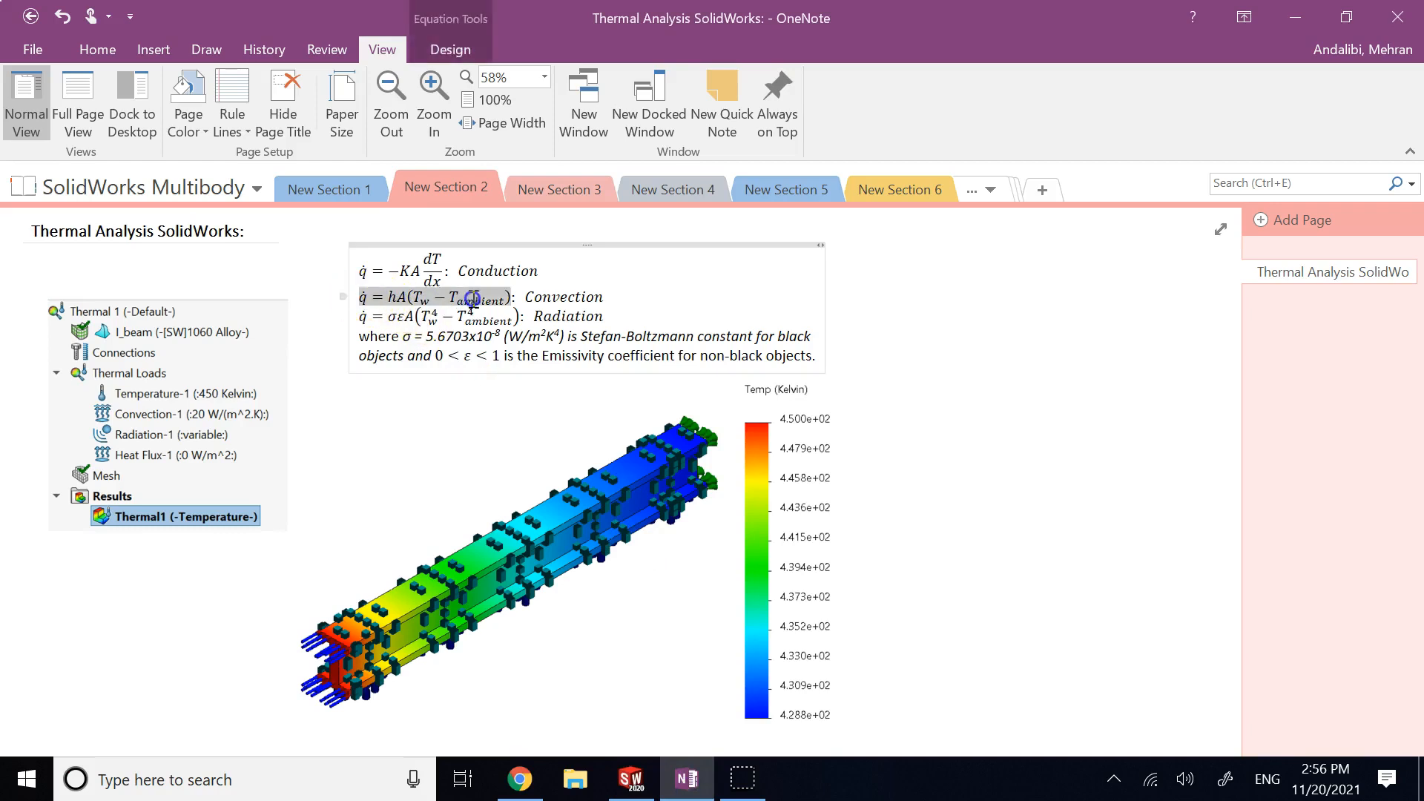
pyautogui.click(658, 298)
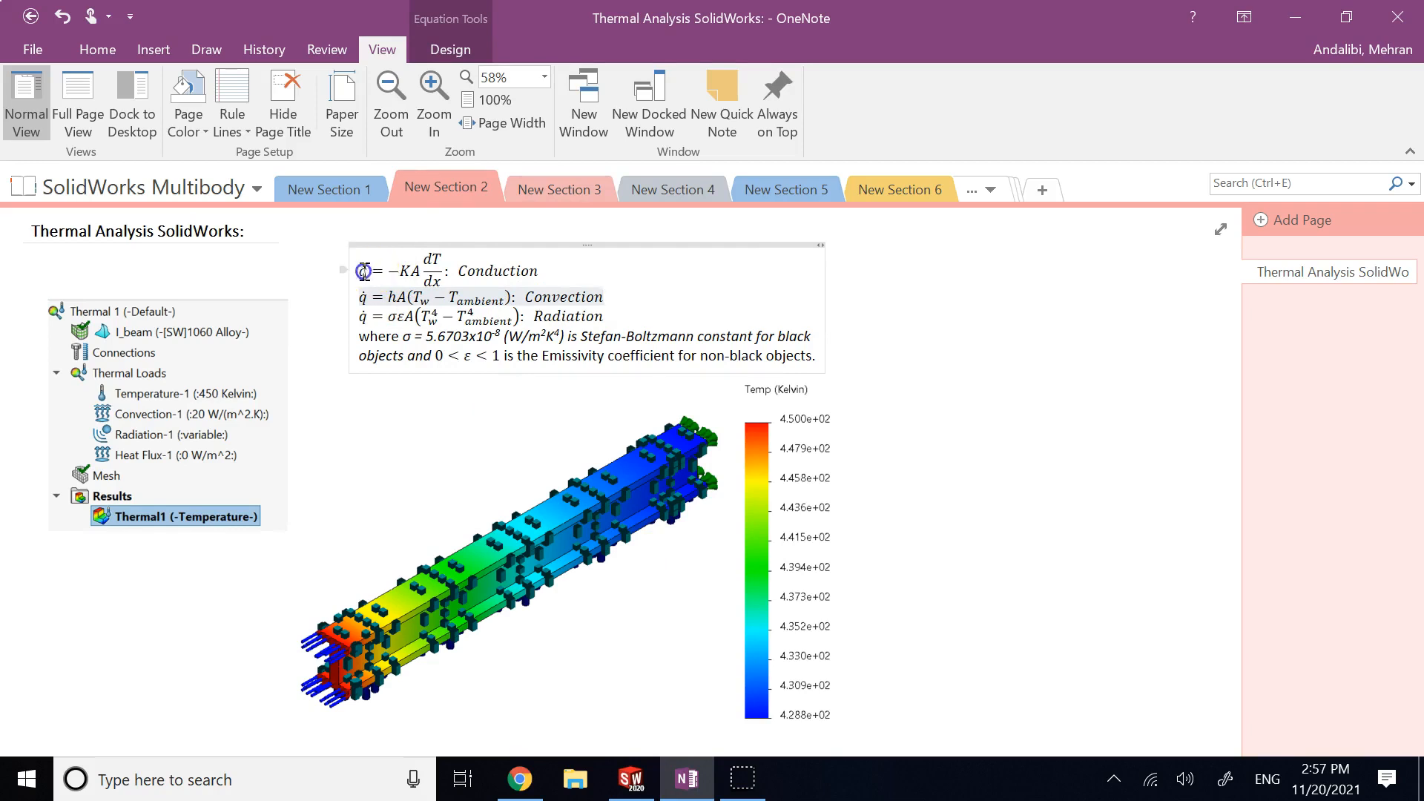
pyautogui.moveTo(363, 271); pyautogui.dragTo(384, 272)
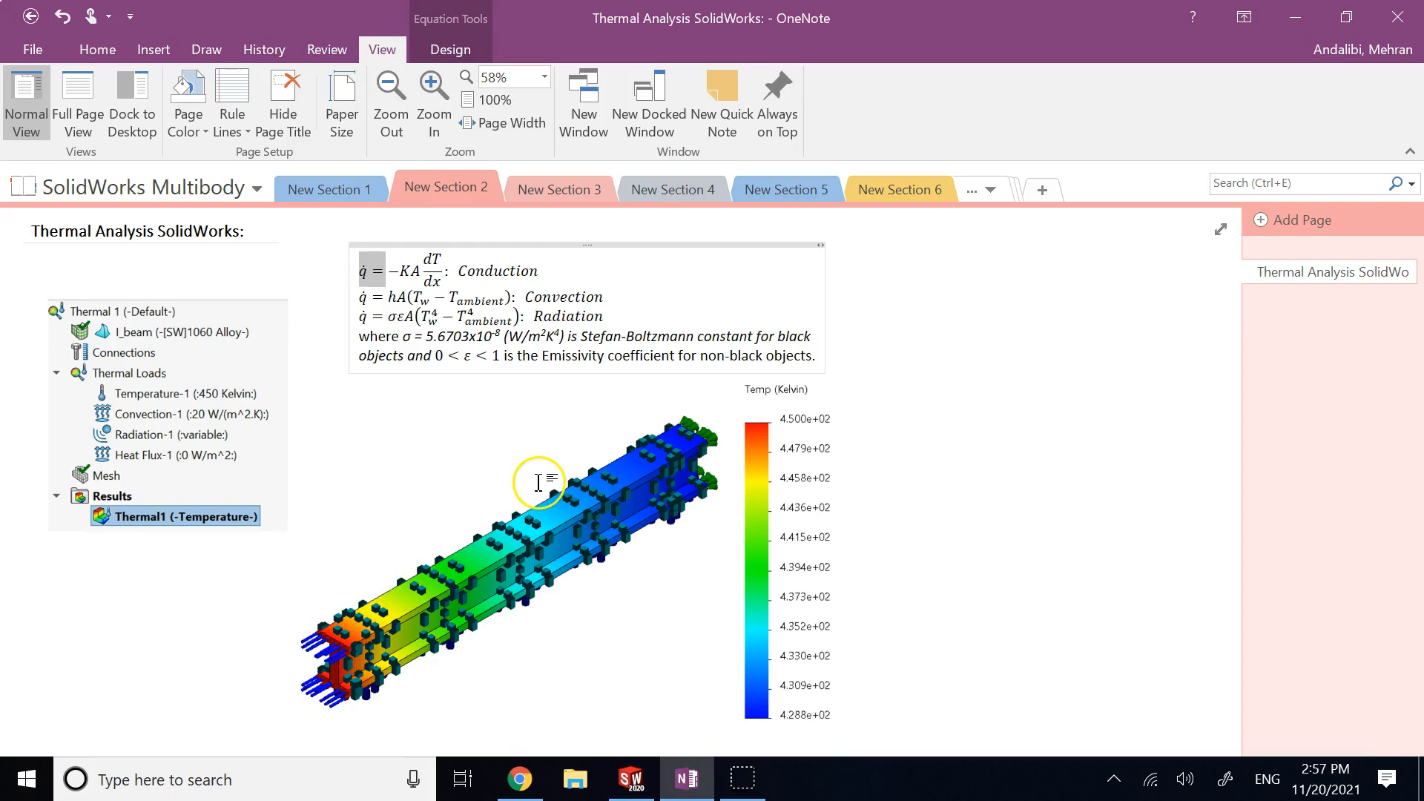
# Step: Switch to SOLIDWORKS and review the Temperature, Convection and Heat Flux load types and the I-beam's top face
pyautogui.click(632, 777)
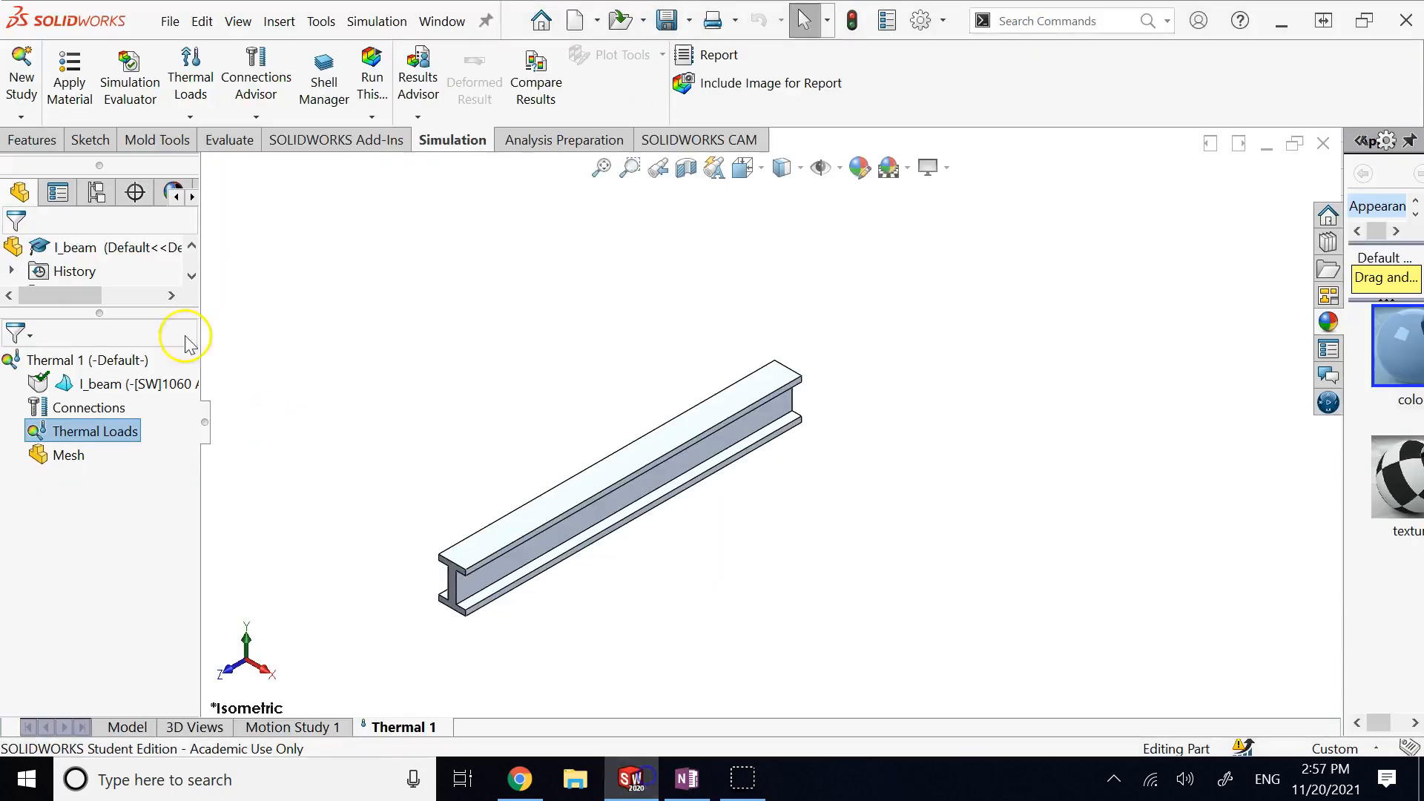
pyautogui.rightClick(104, 432)
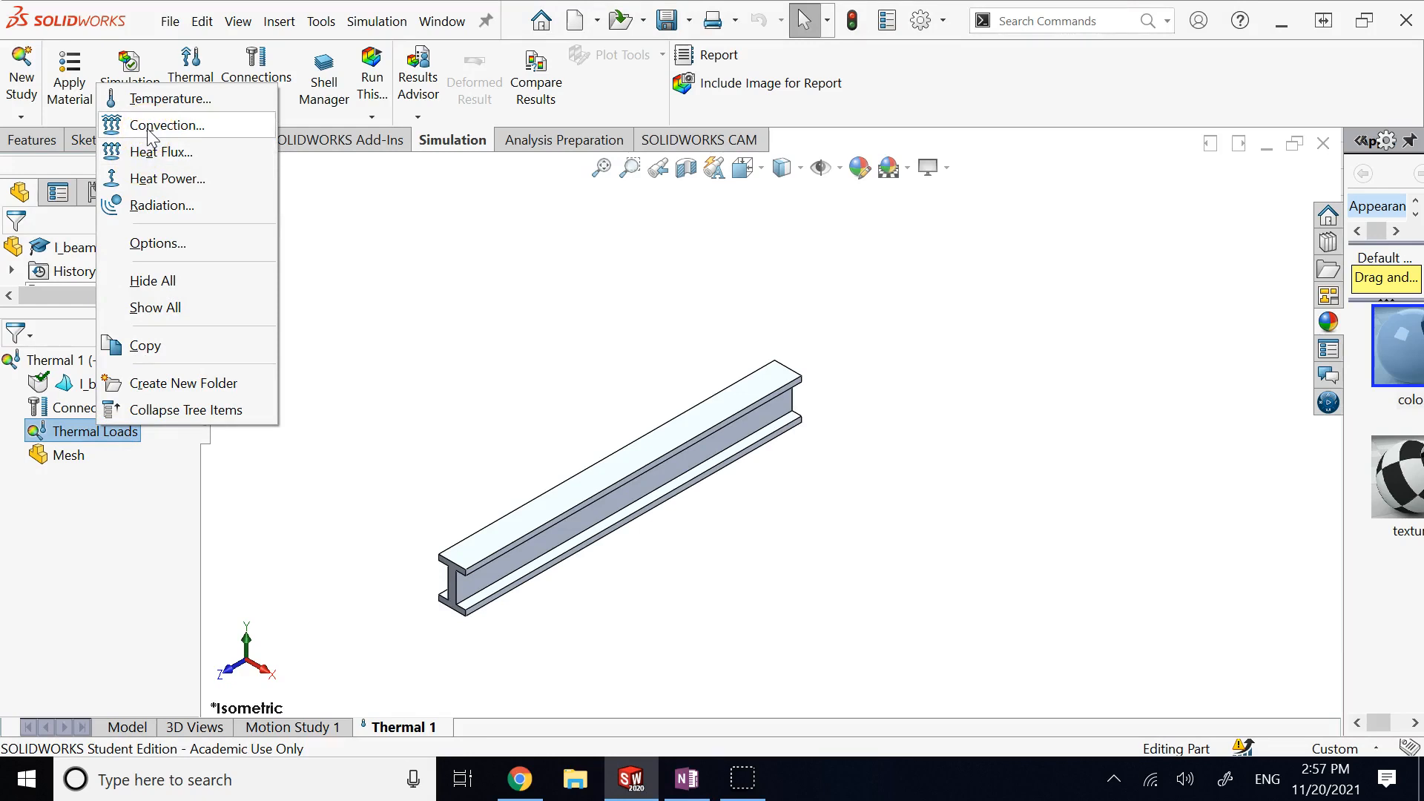
pyautogui.click(161, 103)
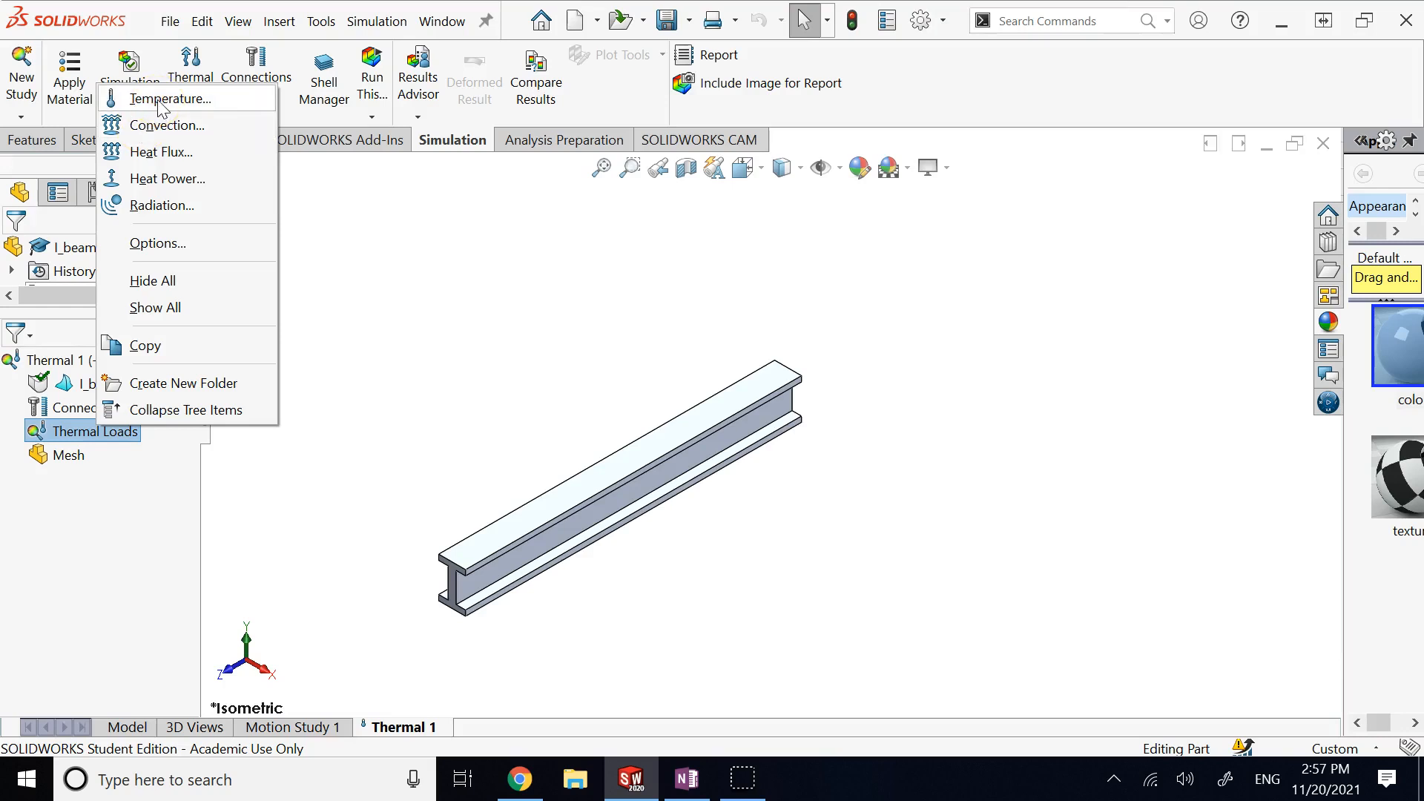
pyautogui.click(156, 156)
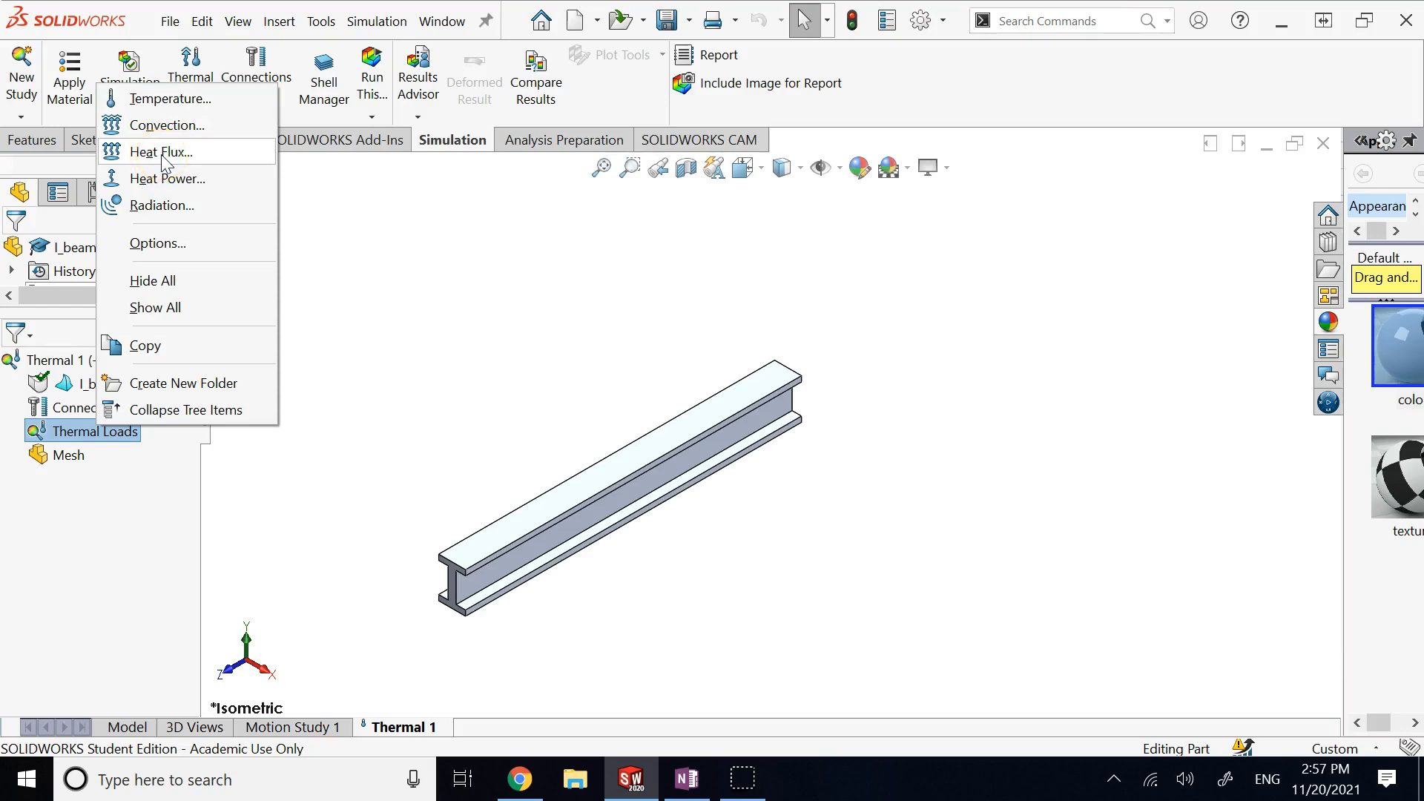
pyautogui.click(558, 498)
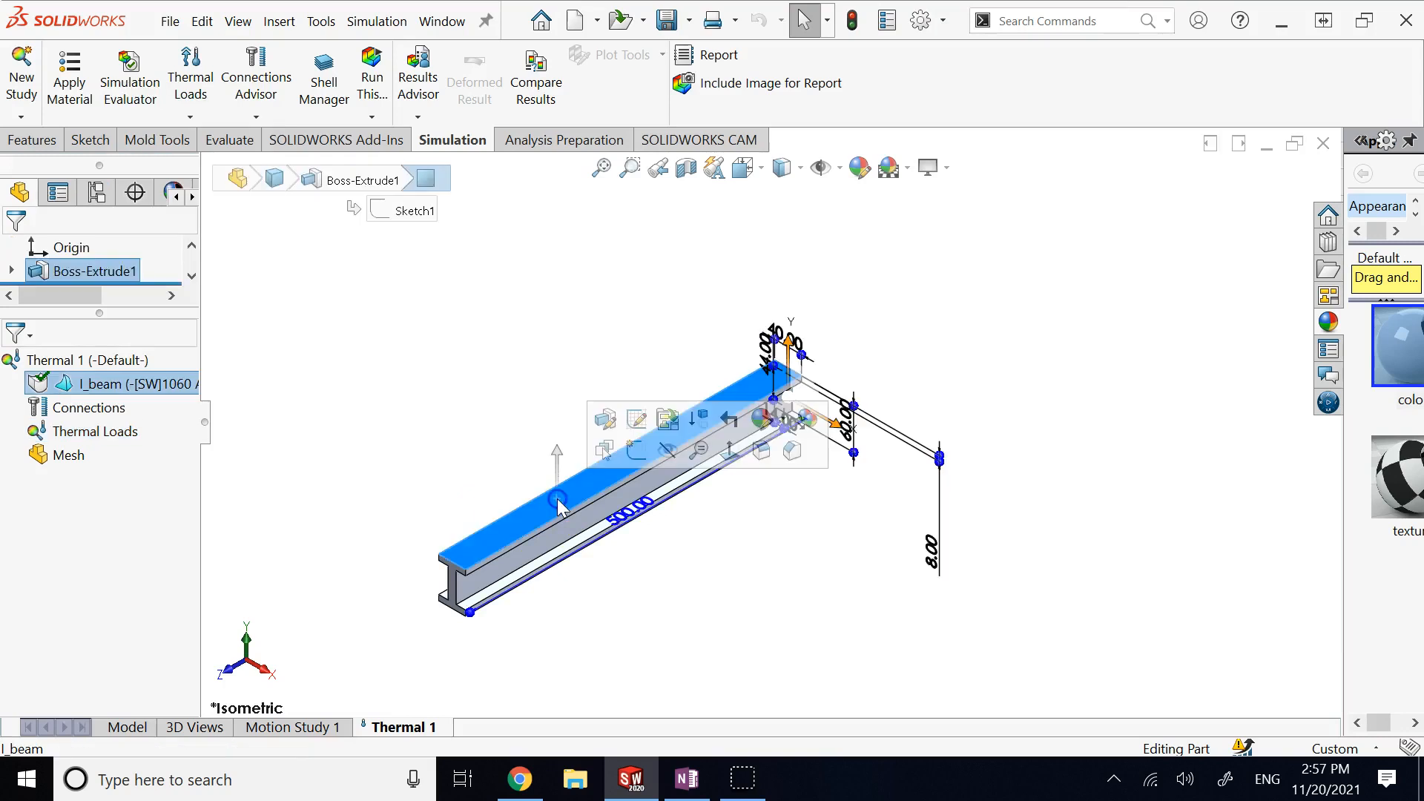
pyautogui.click(435, 445)
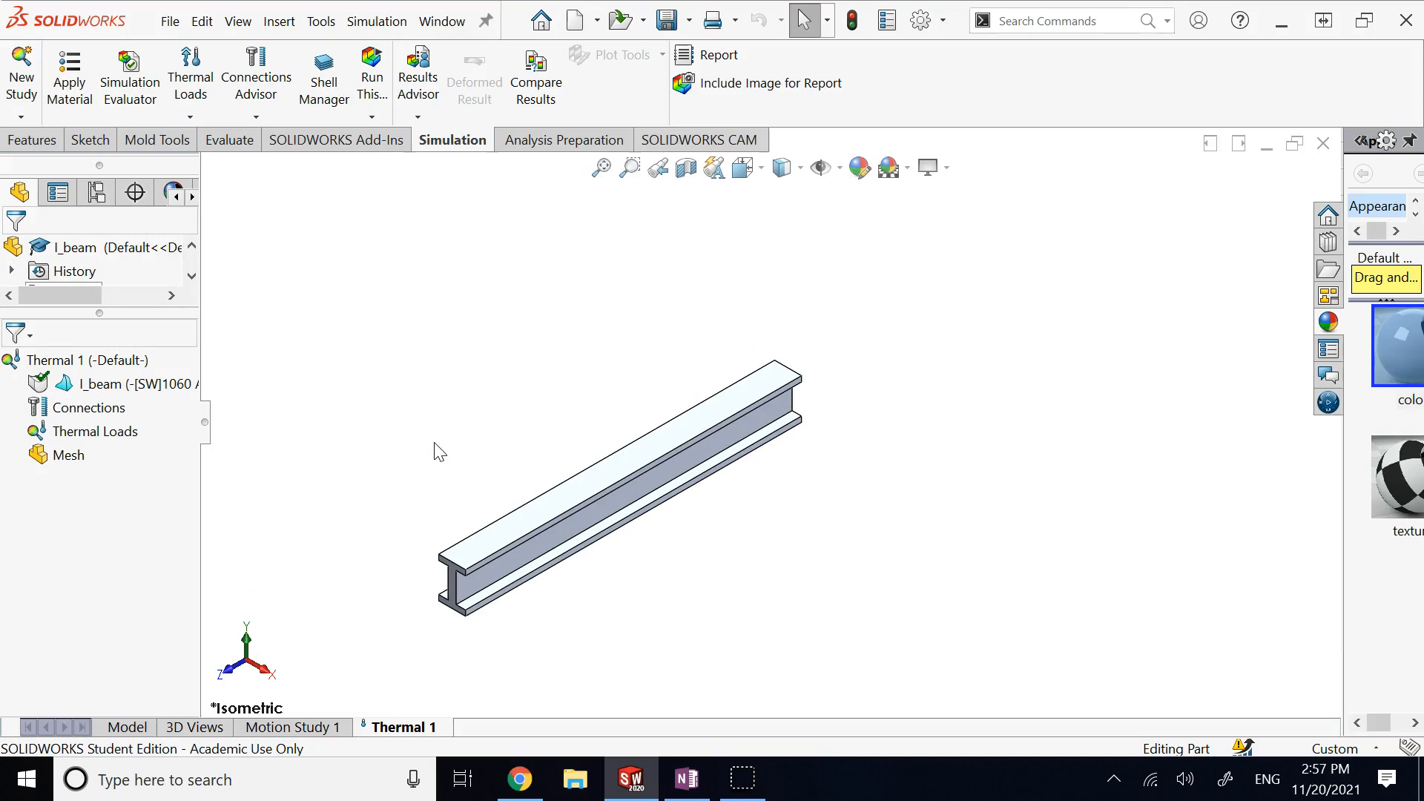
# Step: Switch to OneNote and add the note "q̇ = 0 for s surface ⇒ that surface is insulated" beside the equations
pyautogui.click(698, 791)
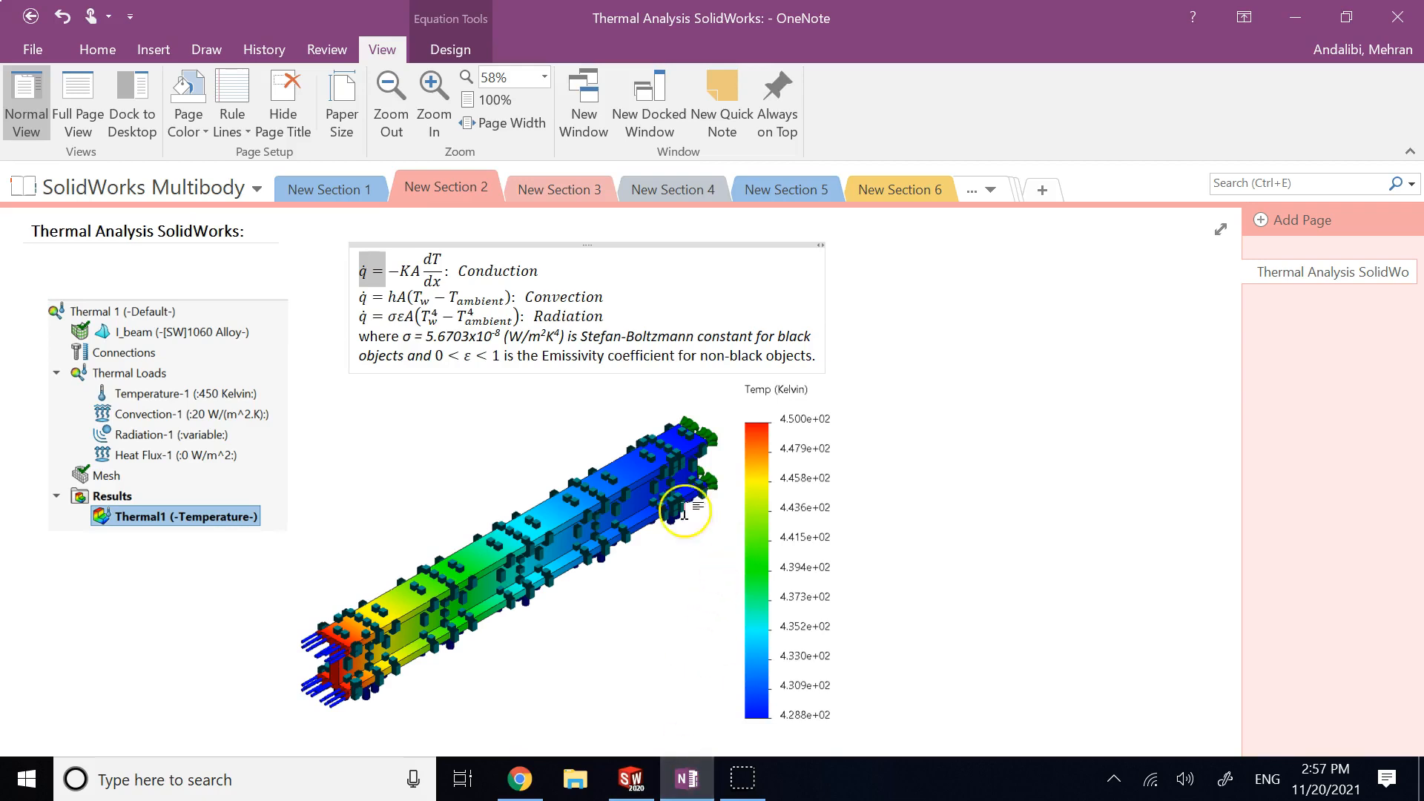
pyautogui.click(357, 427)
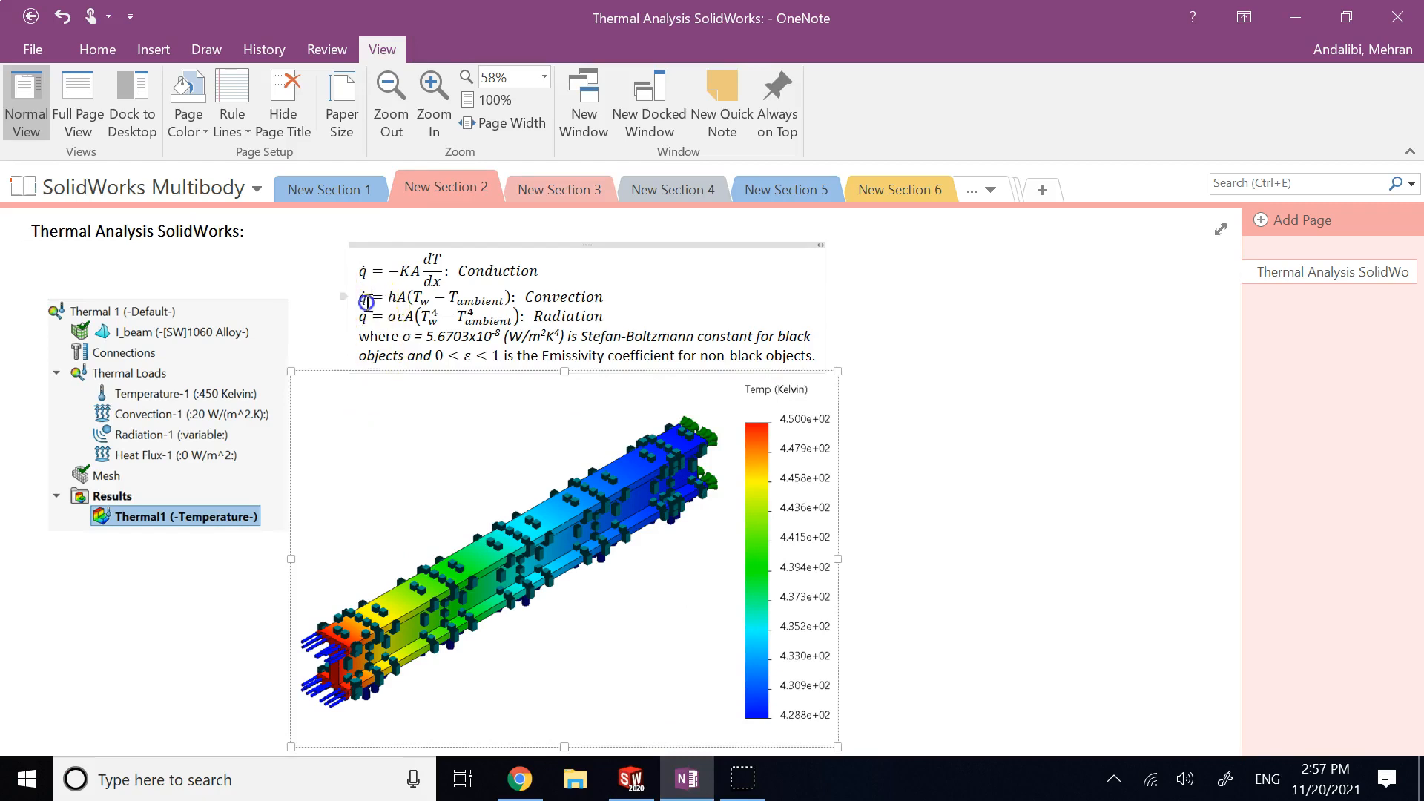
pyautogui.click(376, 304)
pyautogui.click(372, 409)
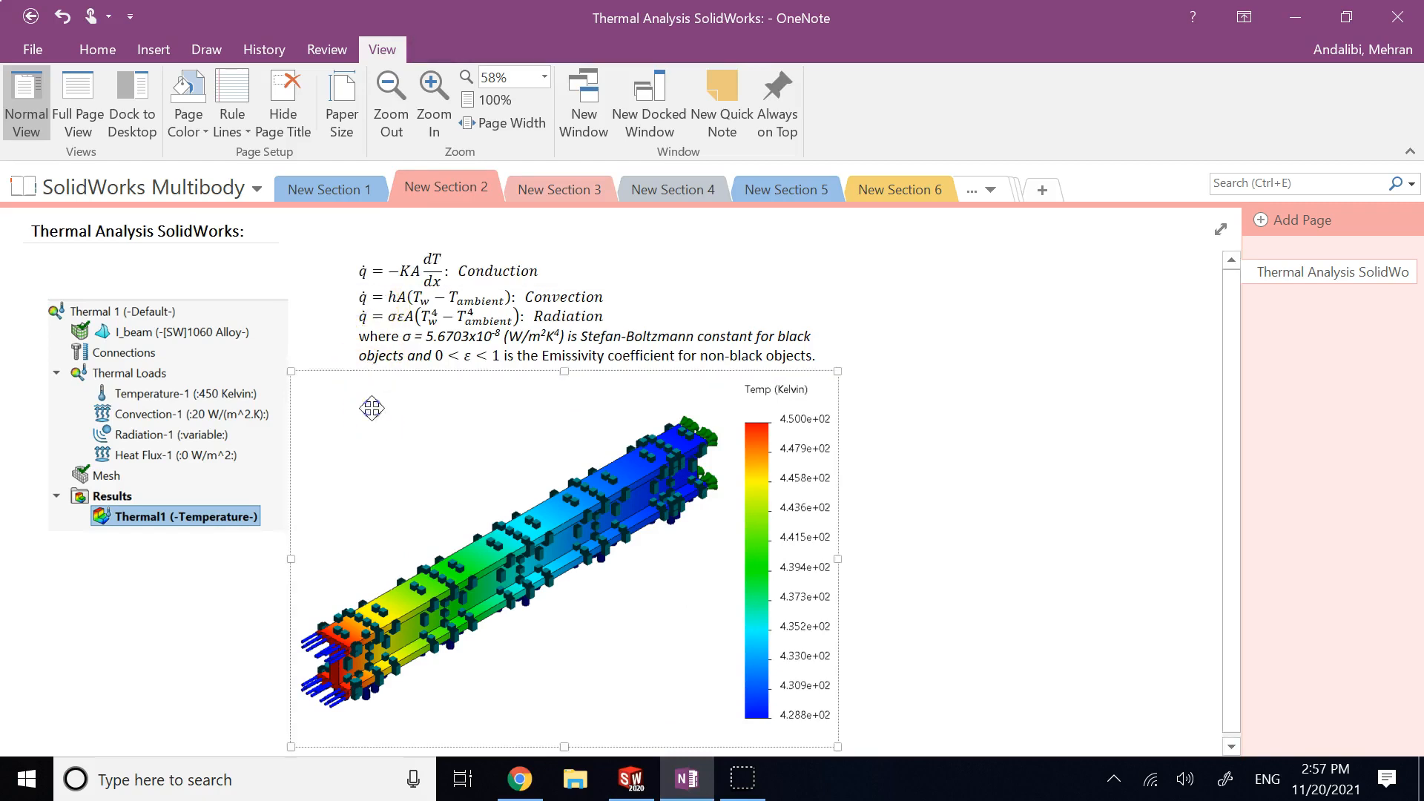
pyautogui.click(895, 284)
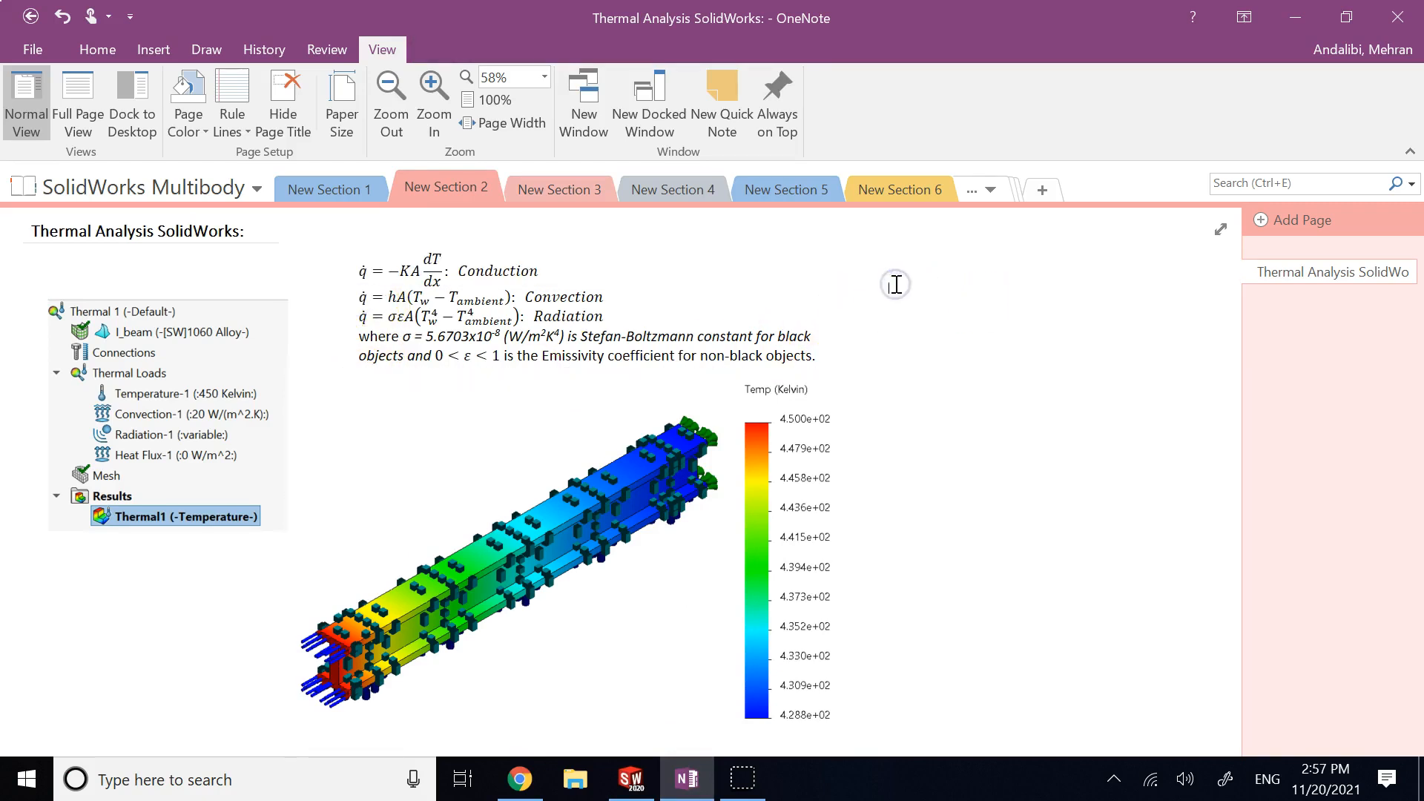
pyautogui.write('q̇')
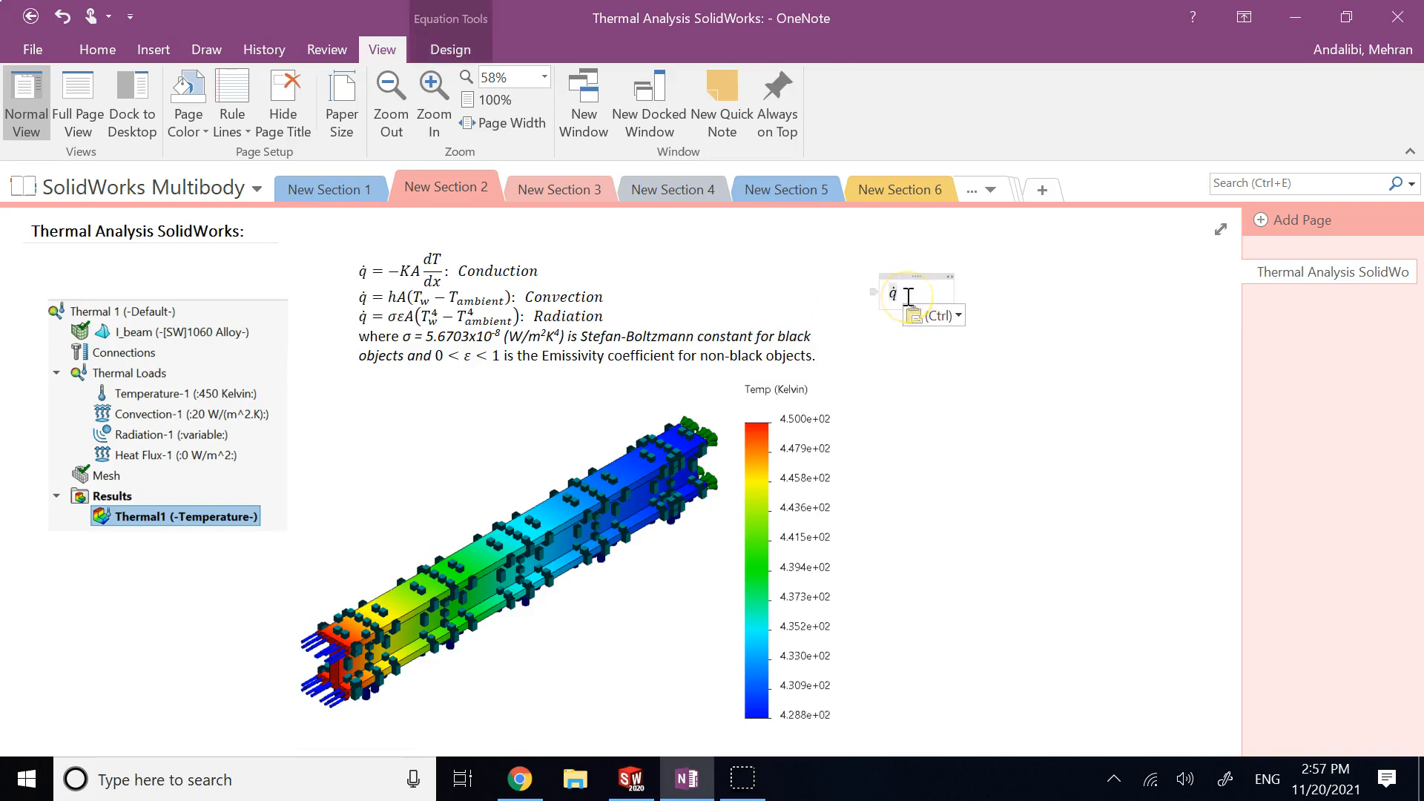
pyautogui.write('=0')
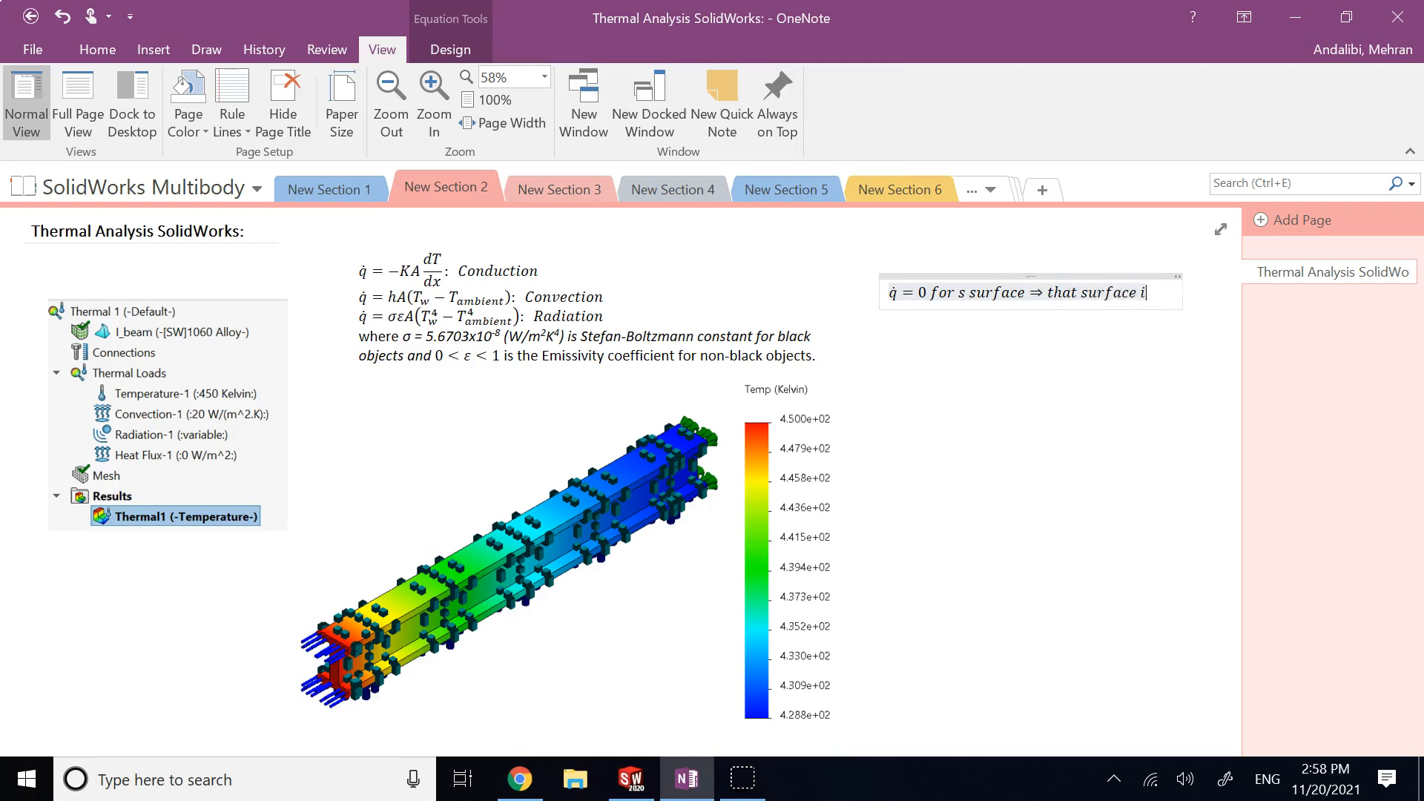
pyautogui.write('ulated')
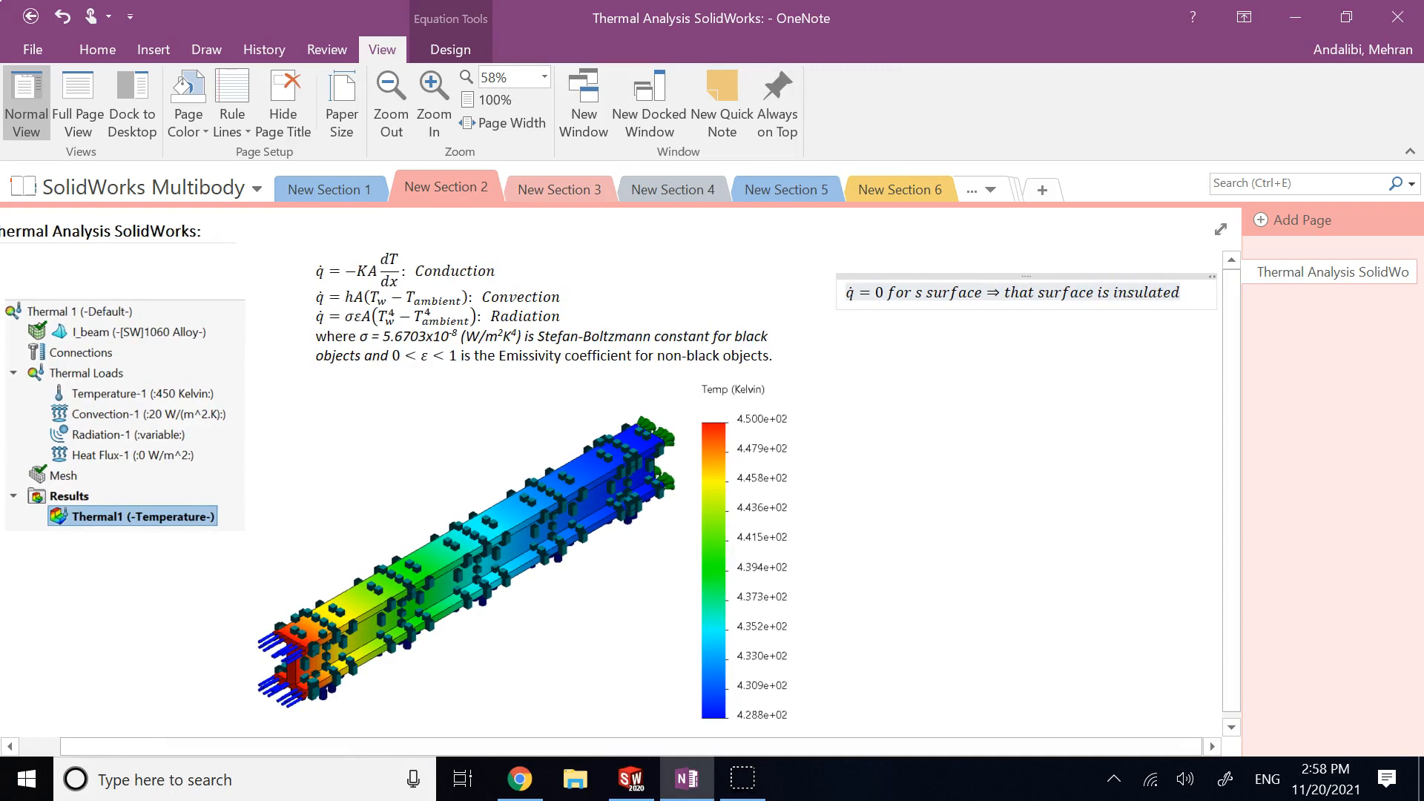
# Step: Move the insulated-surface note to the space between the heat-transfer equations and the I-beam temperature plot
pyautogui.moveTo(879, 280); pyautogui.dragTo(314, 389)
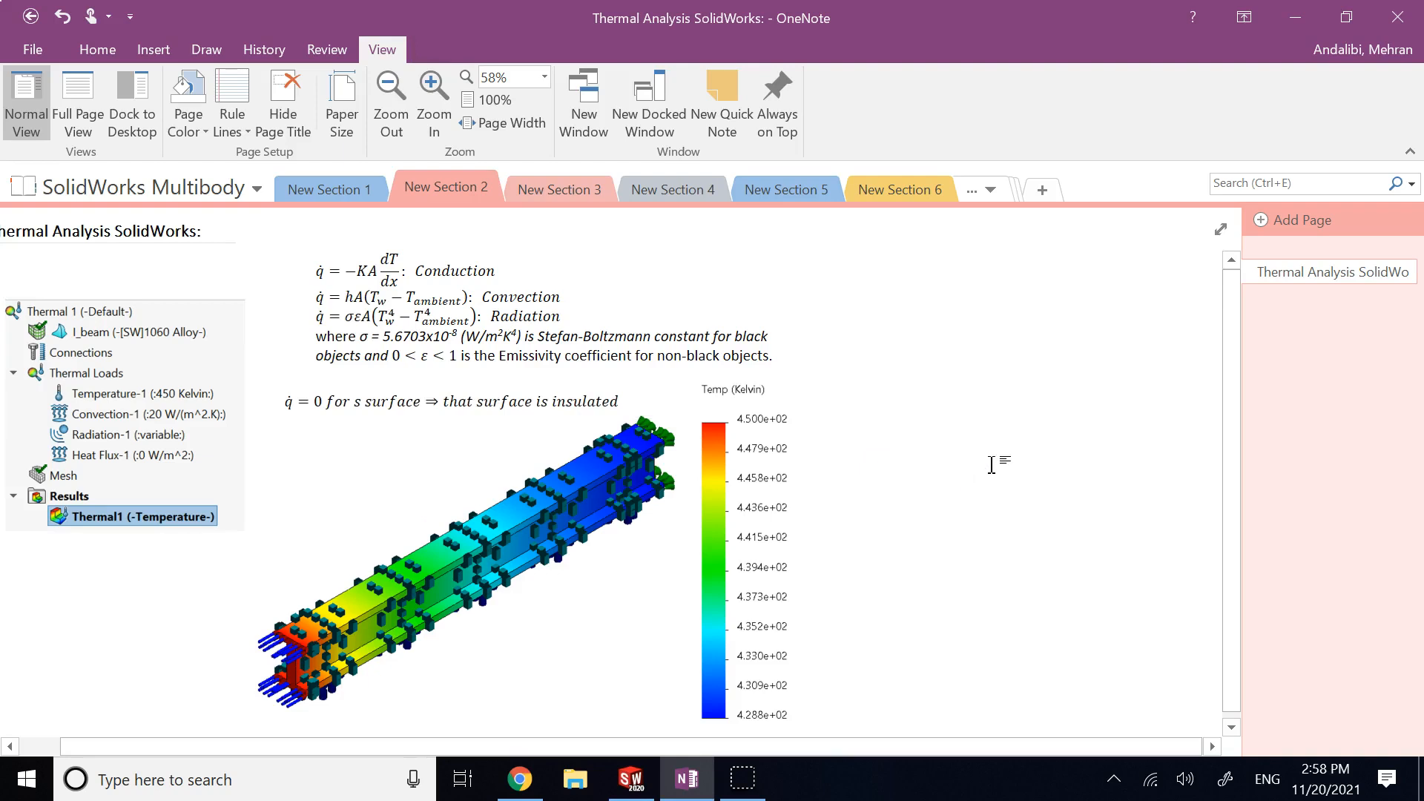
pyautogui.click(282, 397)
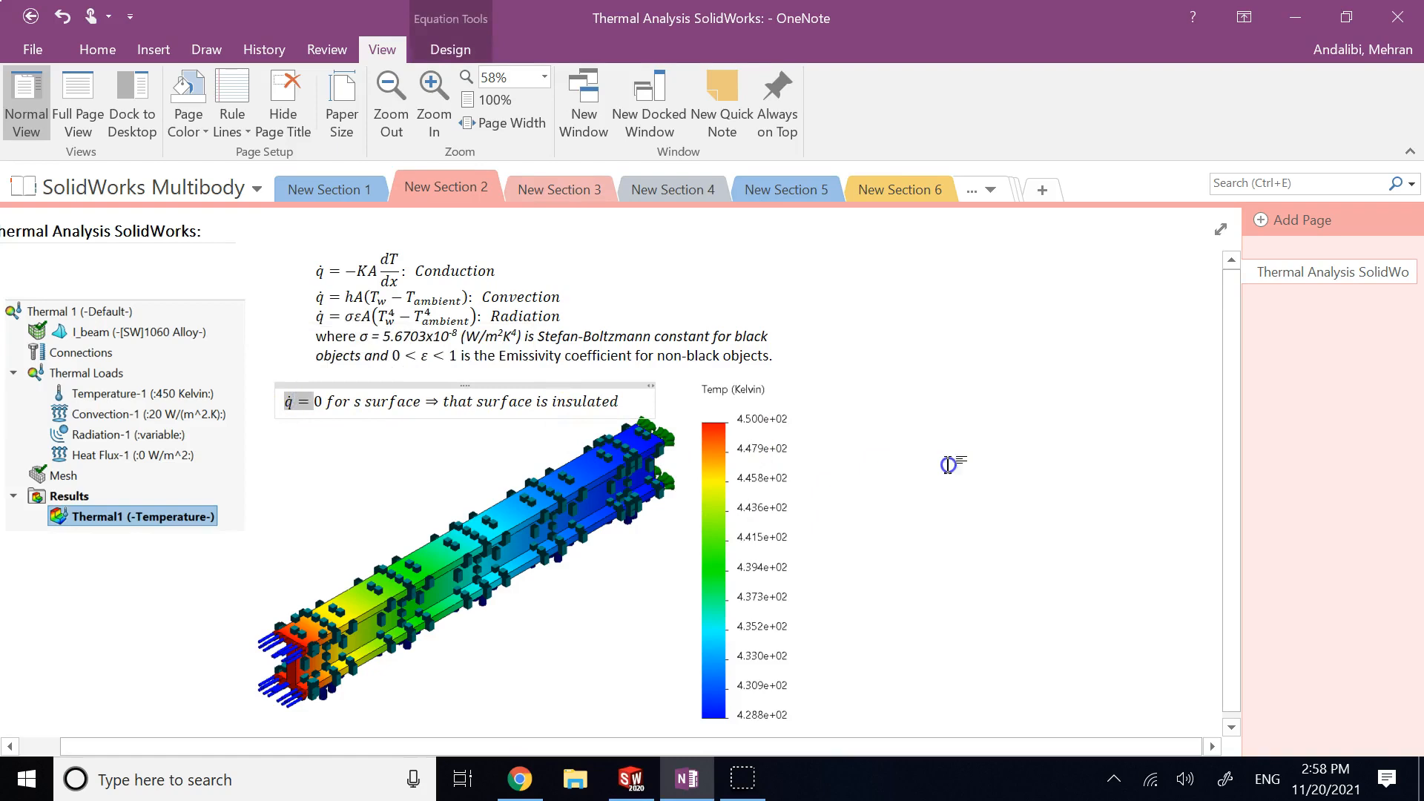
pyautogui.click(932, 463)
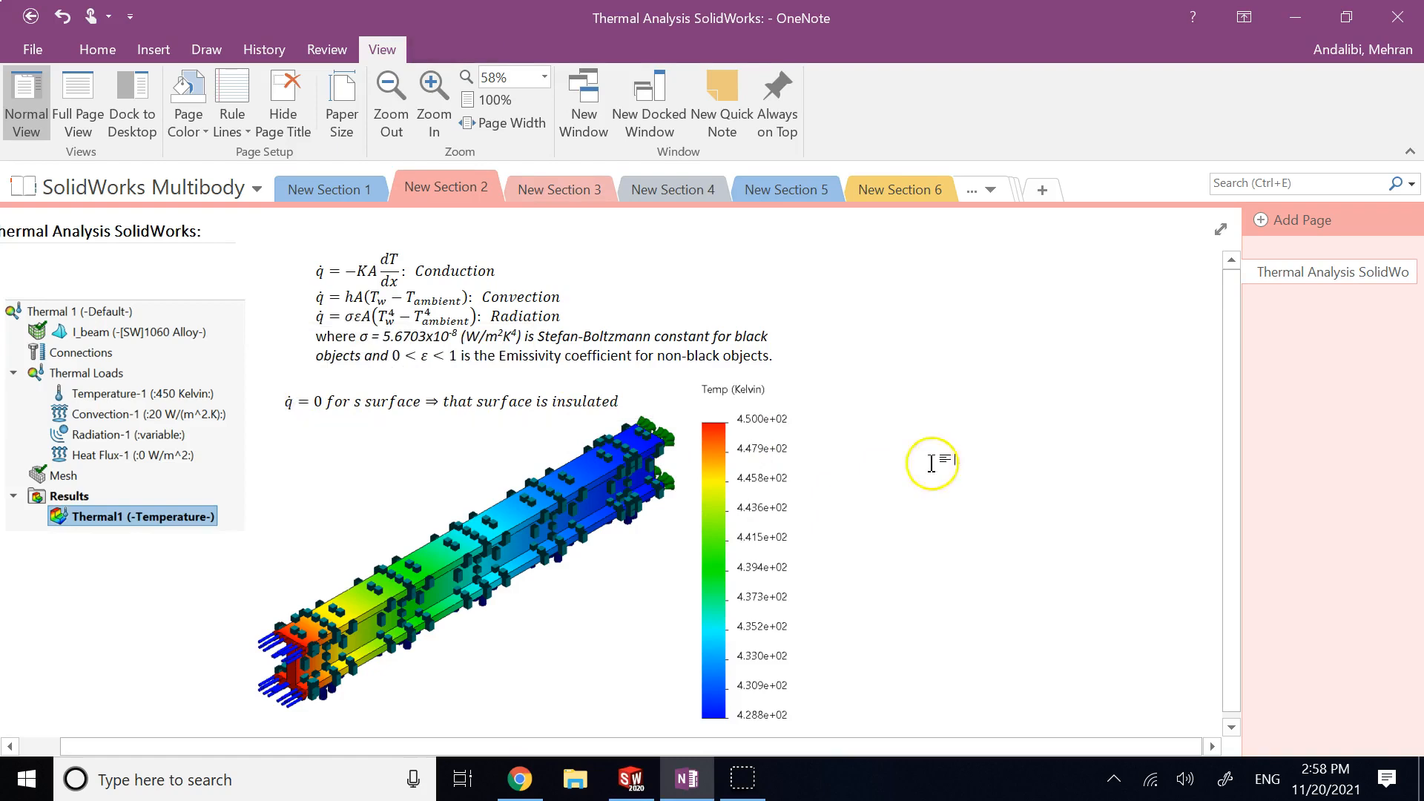
# Step: Switch to SOLIDWORKS and inspect the I-beam's front and rear end faces from both sides
pyautogui.click(530, 775)
pyautogui.click(631, 779)
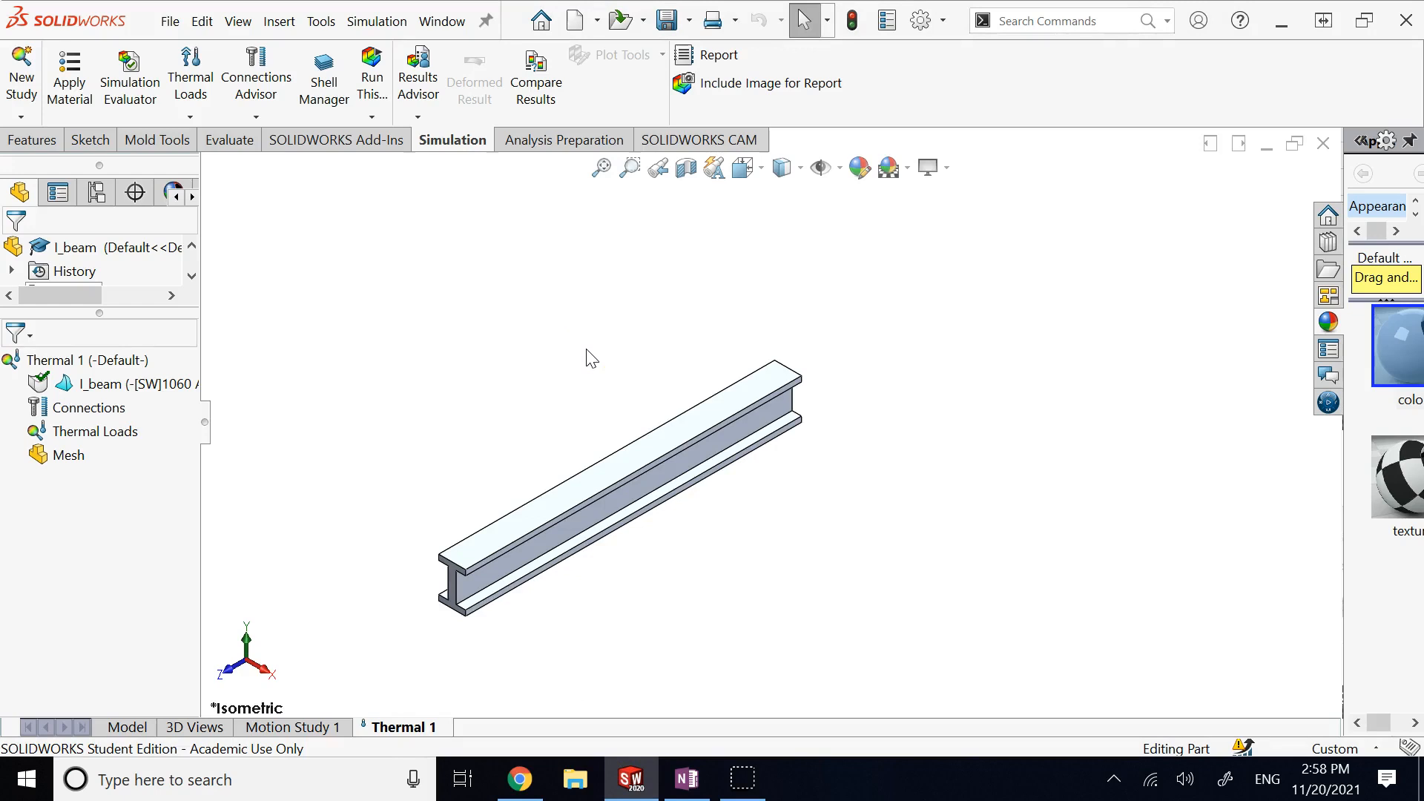
pyautogui.scroll(-2, 738, 557)
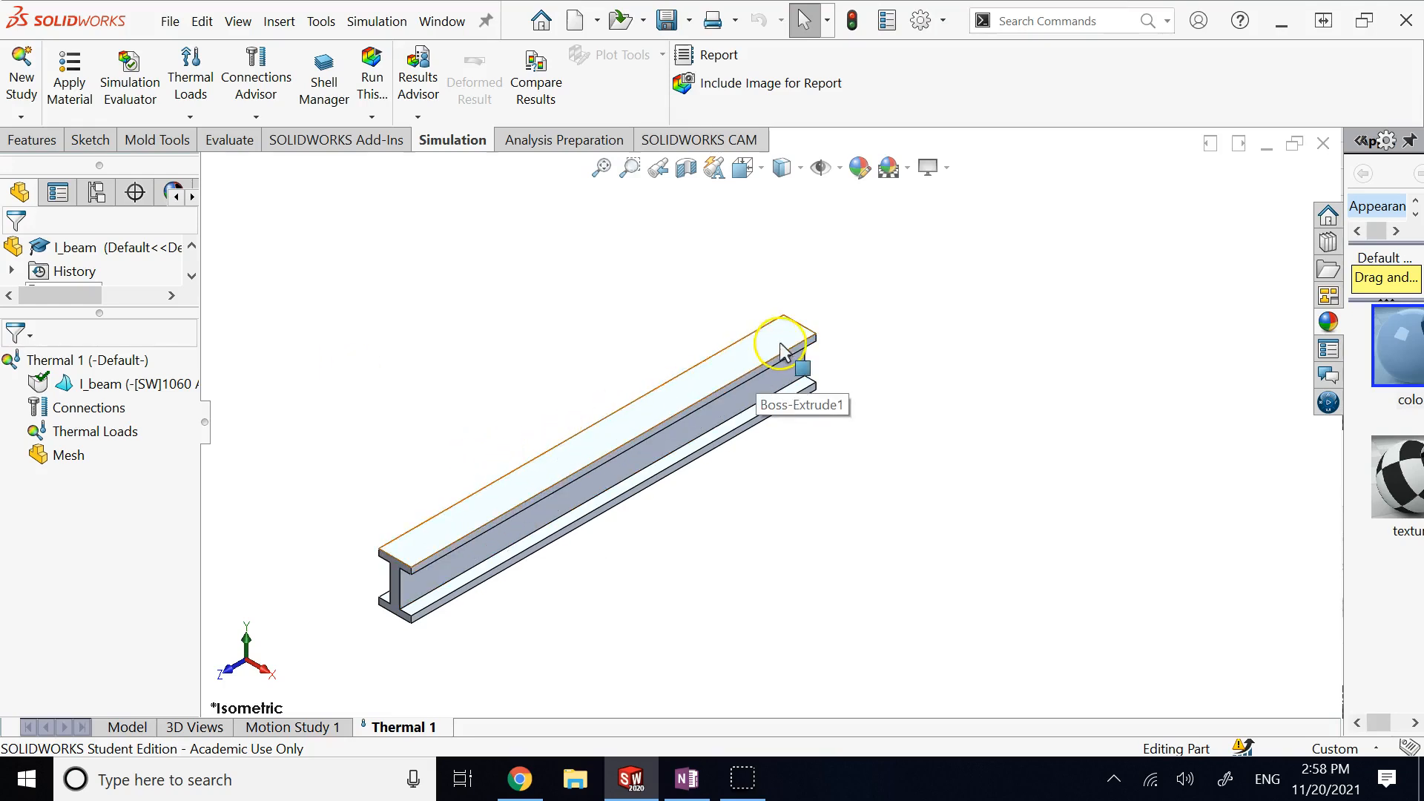
pyautogui.click(405, 597)
pyautogui.click(897, 537)
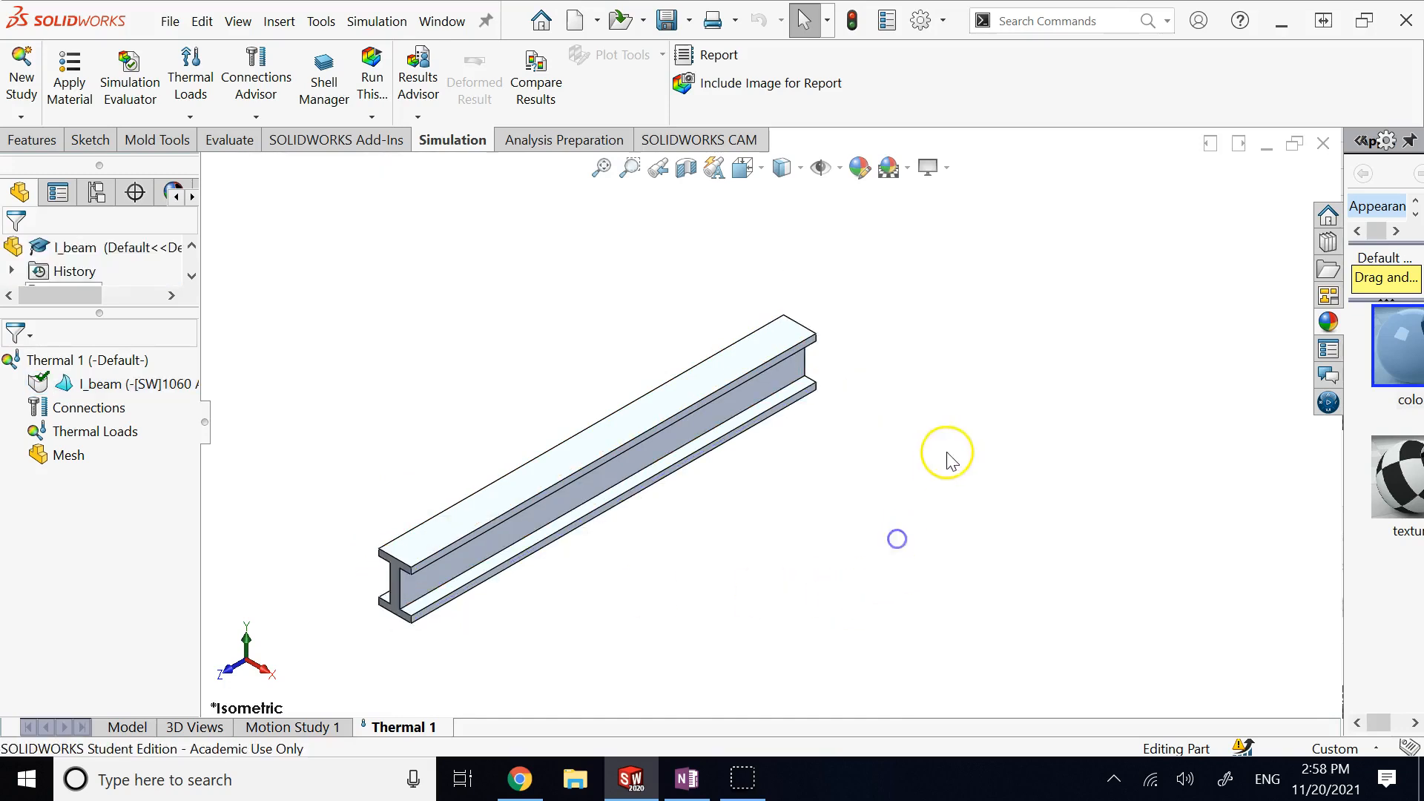
pyautogui.press('Left')
pyautogui.press('Left')
pyautogui.press('Left')
pyautogui.press('Left')
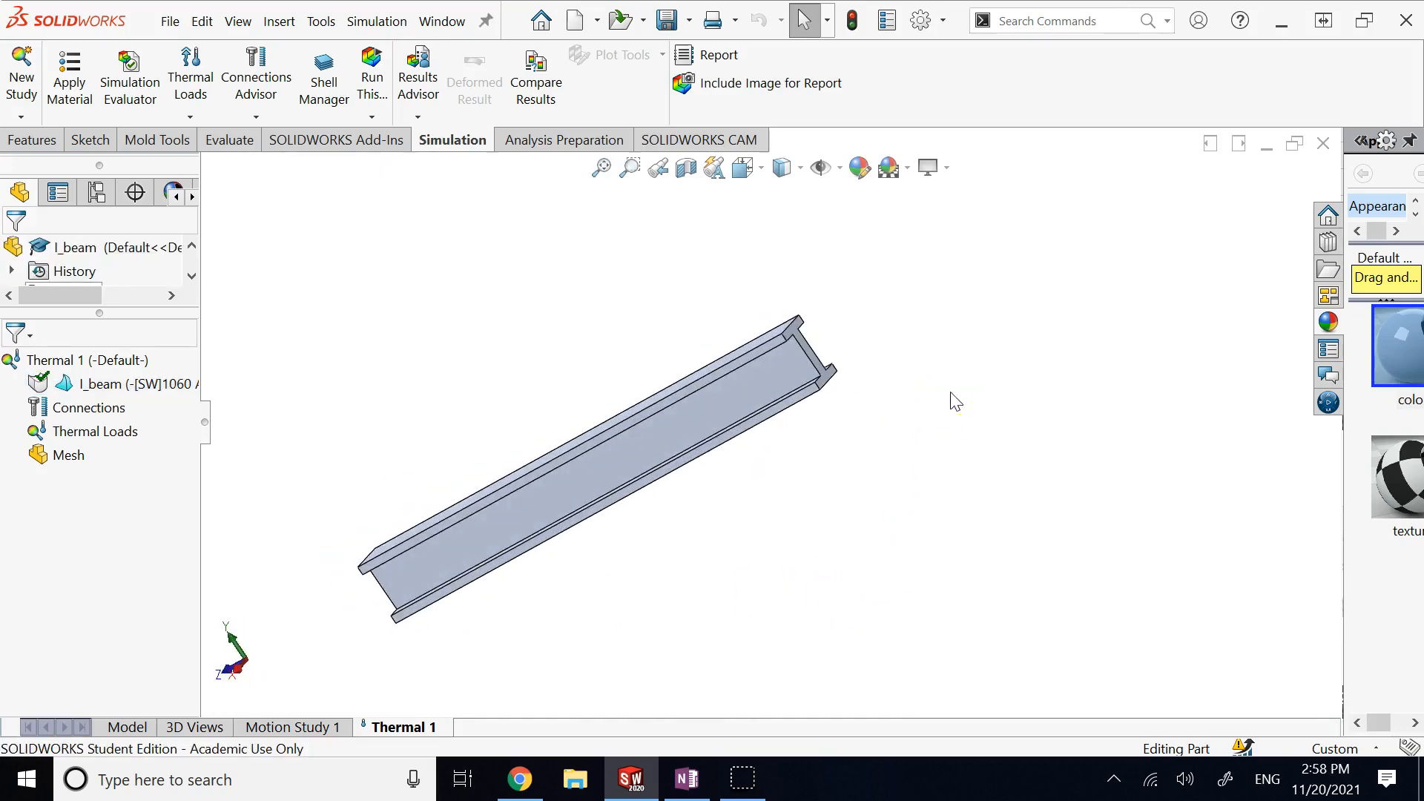
pyautogui.click(827, 382)
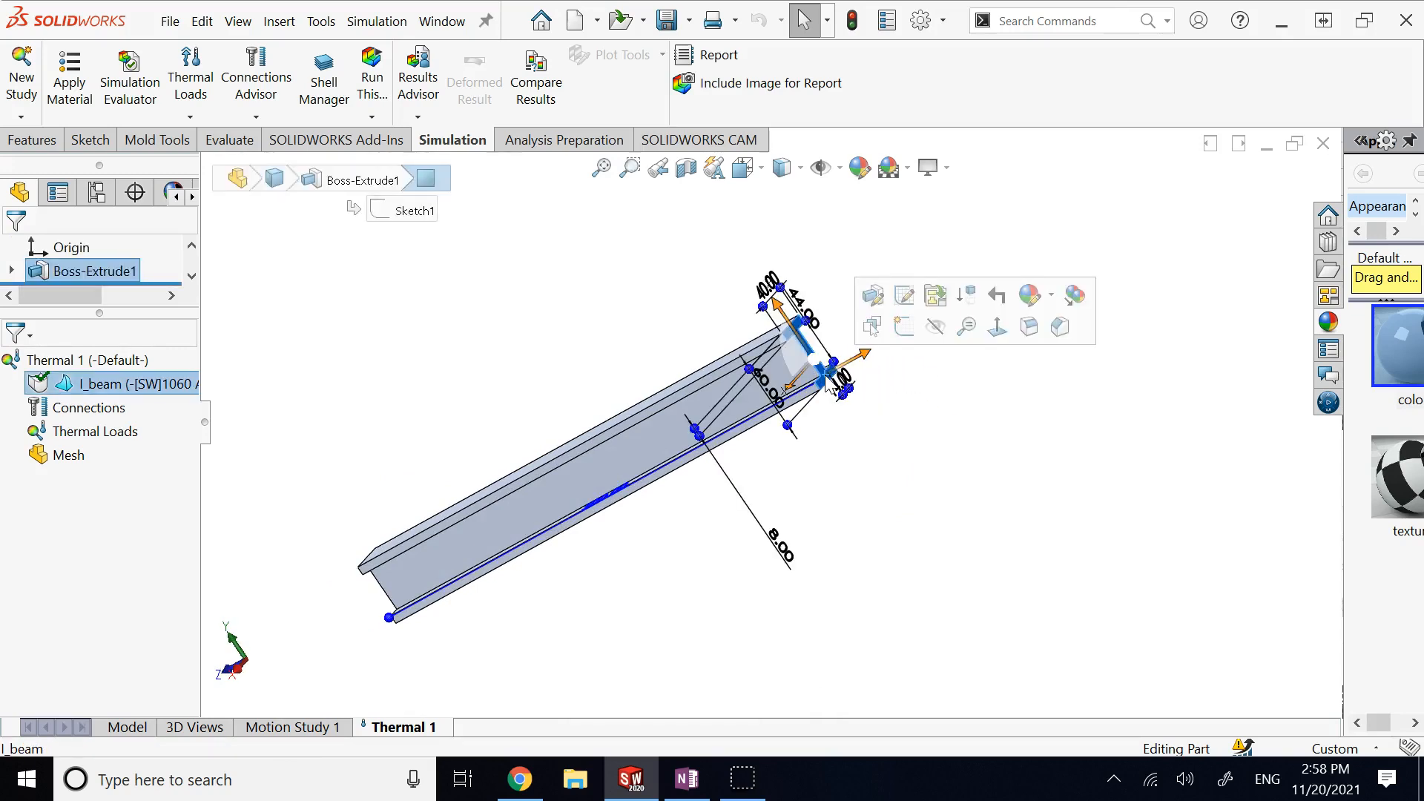
pyautogui.click(830, 384)
pyautogui.hotkey('ctrl', '7')
pyautogui.click(567, 327)
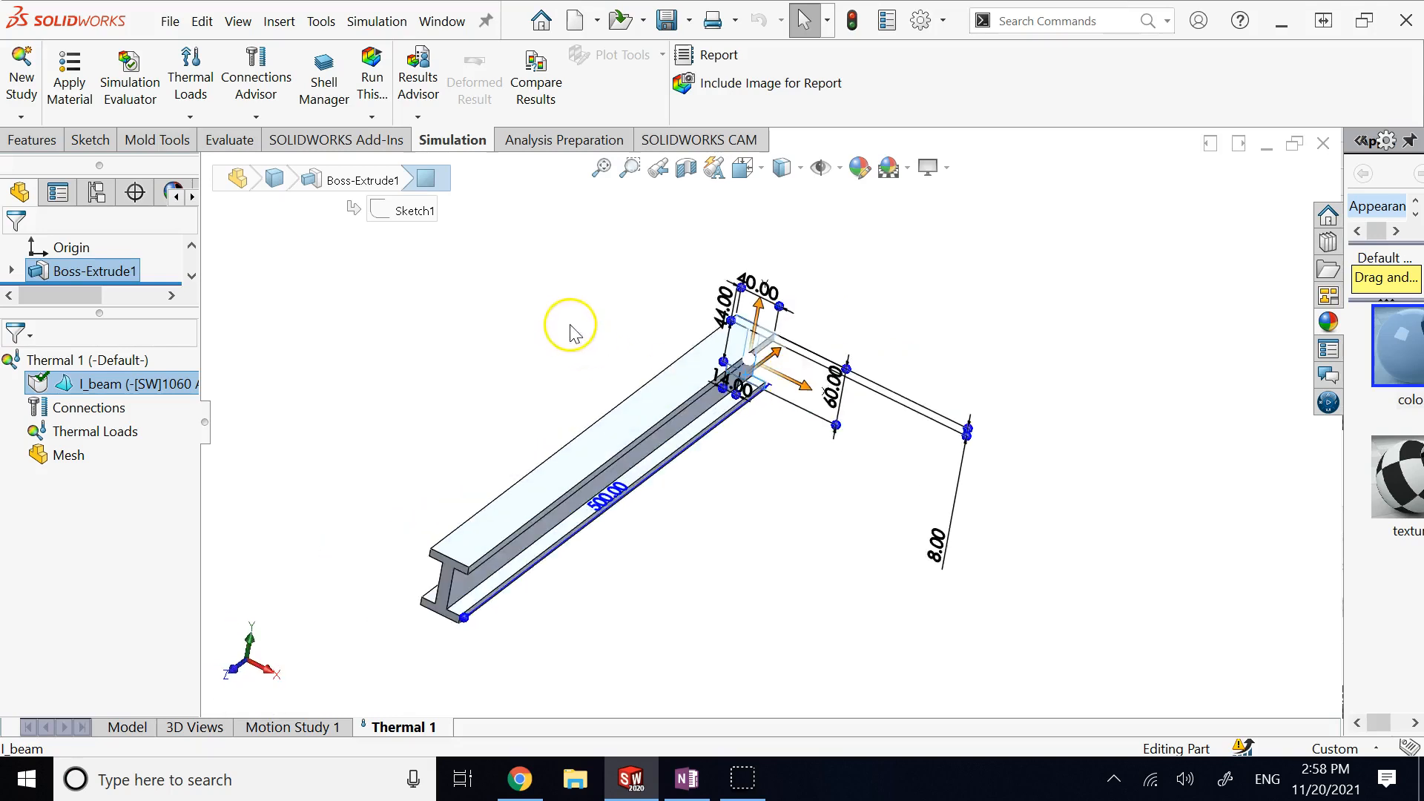
# Step: Start a Heat Flux load in the thermal study and select the I-beam's top face
pyautogui.click(72, 423)
pyautogui.rightClick(97, 430)
pyautogui.click(151, 169)
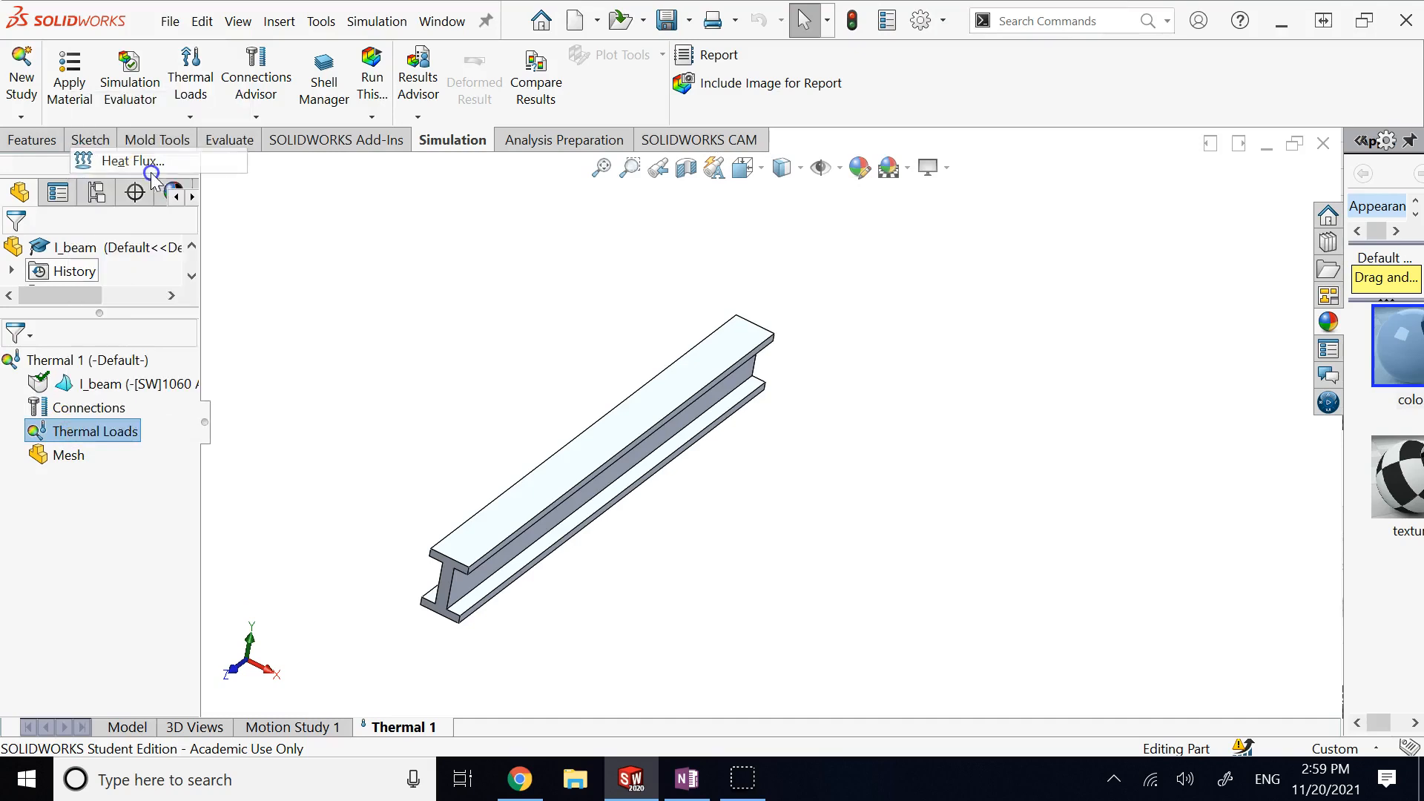
pyautogui.click(512, 540)
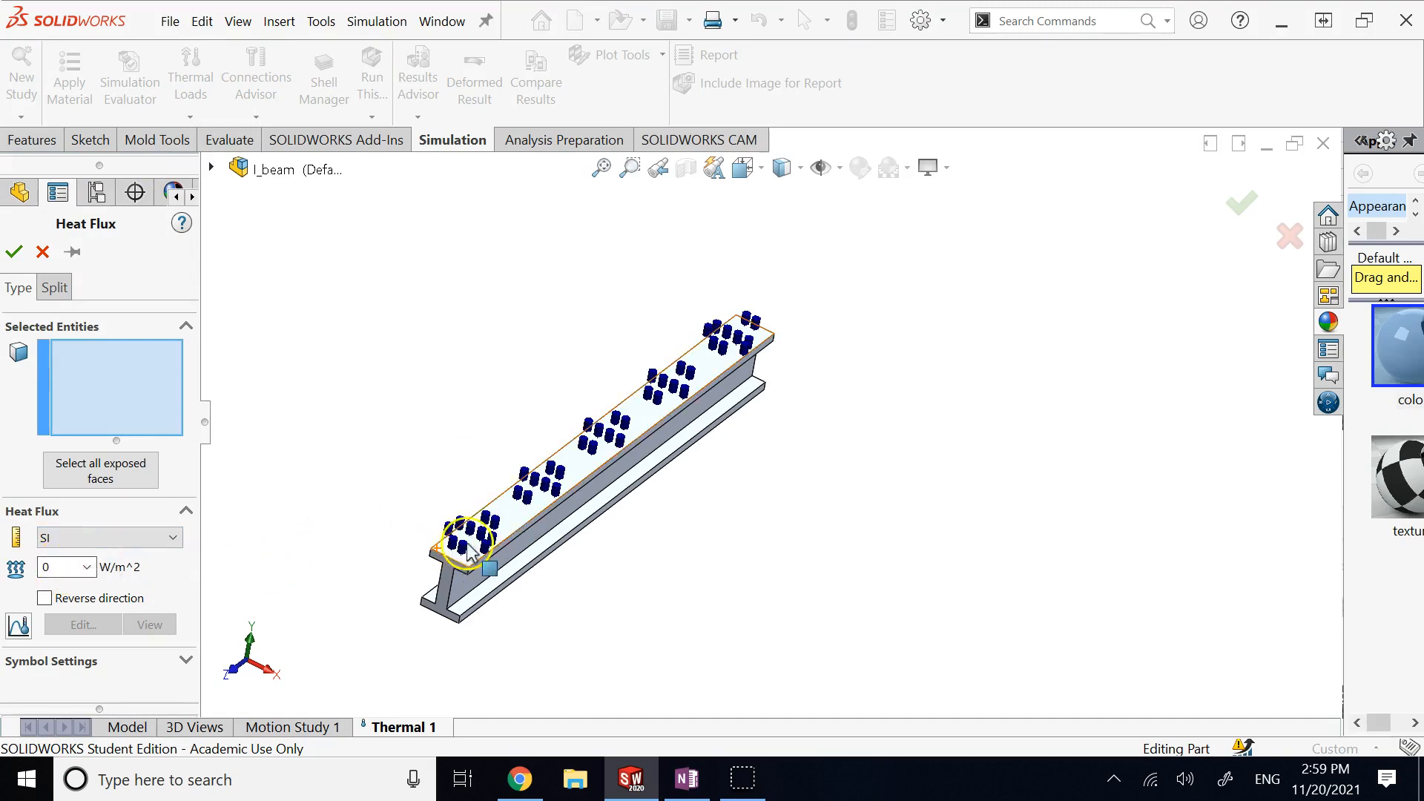
pyautogui.click(510, 519)
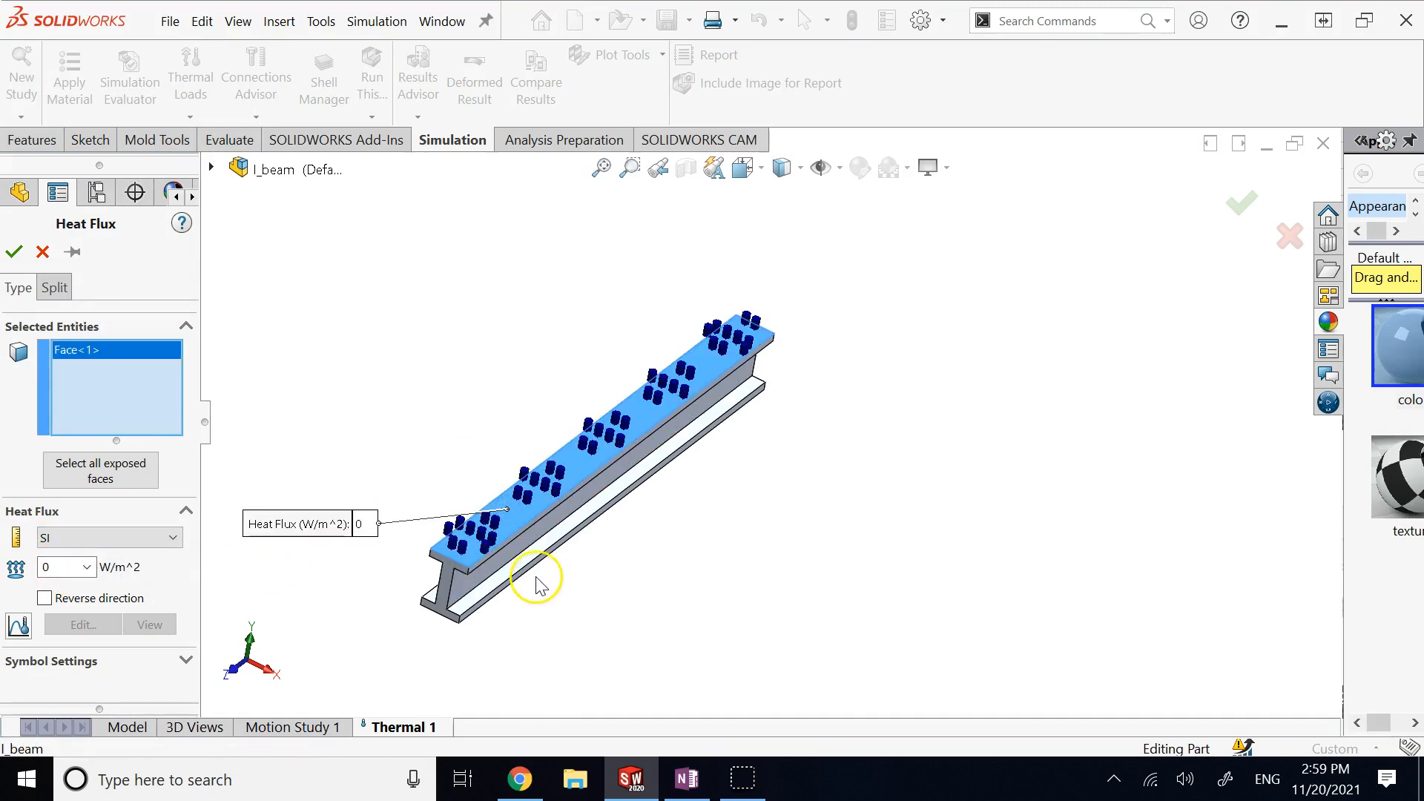
# Step: Add one side's flange edges, web and lower flange face, plus the upper flange's underside, to the heat flux selection
pyautogui.scroll(-1, 540, 574)
pyautogui.scroll(-5, 540, 575)
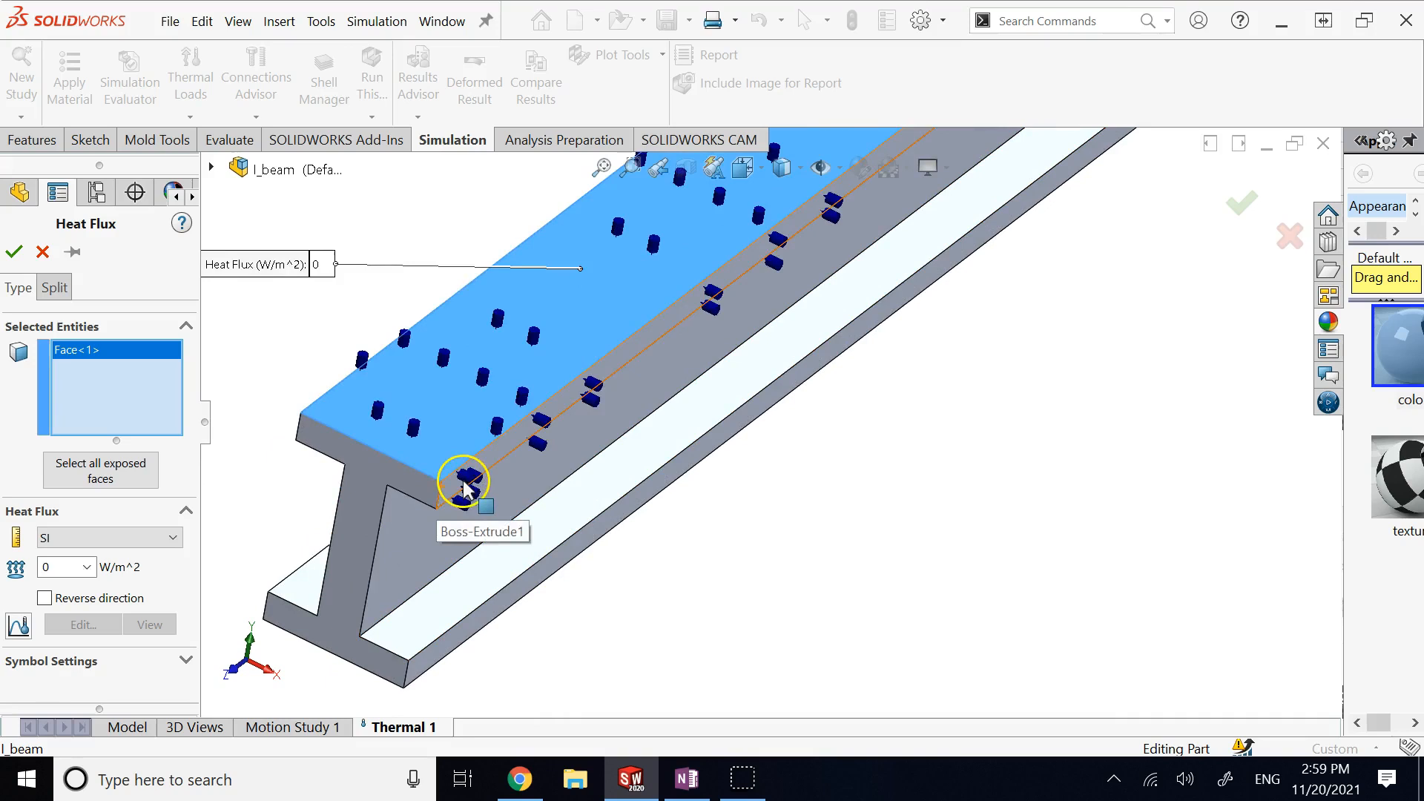
pyautogui.click(463, 490)
pyautogui.click(408, 571)
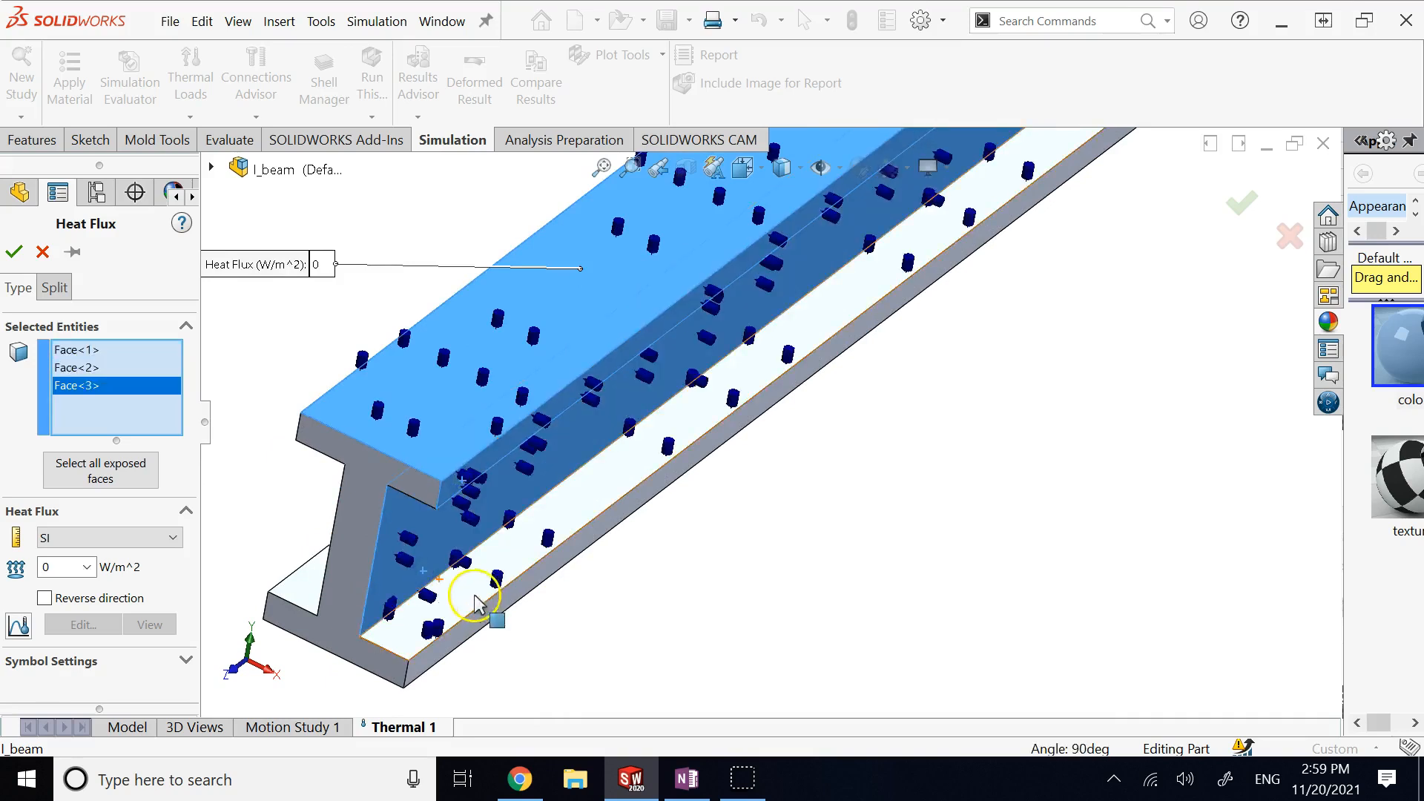
pyautogui.click(473, 597)
pyautogui.click(474, 626)
pyautogui.moveTo(475, 626); pyautogui.dragTo(638, 276, button='middle')
pyautogui.click(675, 275)
# Step: Add the I-beam's bottom face and the opposite side's web and flange faces to the heat flux selection
pyautogui.scroll(5, 677, 312)
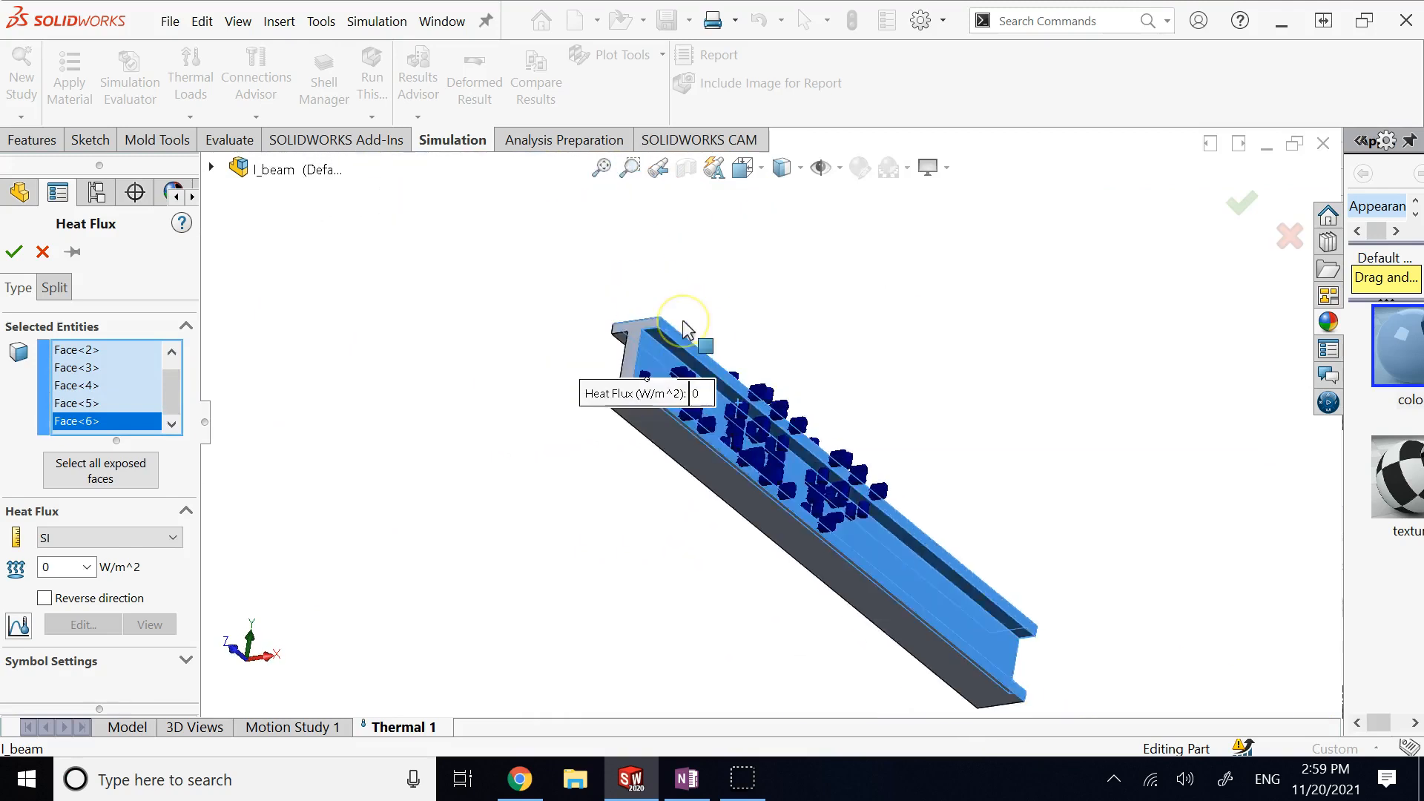
pyautogui.moveTo(687, 330); pyautogui.dragTo(848, 460, button='middle')
pyautogui.click(855, 512)
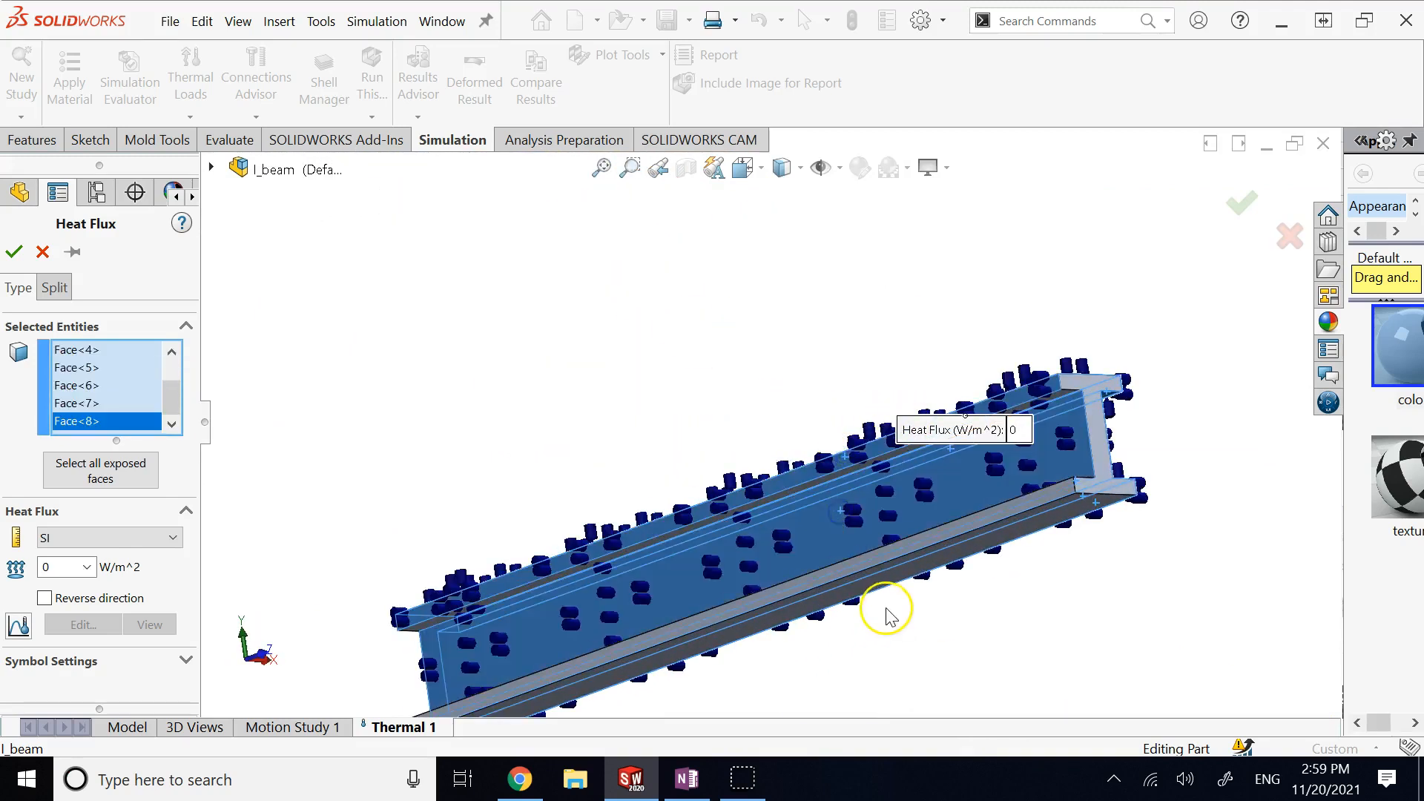
pyautogui.click(883, 585)
pyautogui.scroll(-5, 865, 542)
pyautogui.click(865, 541)
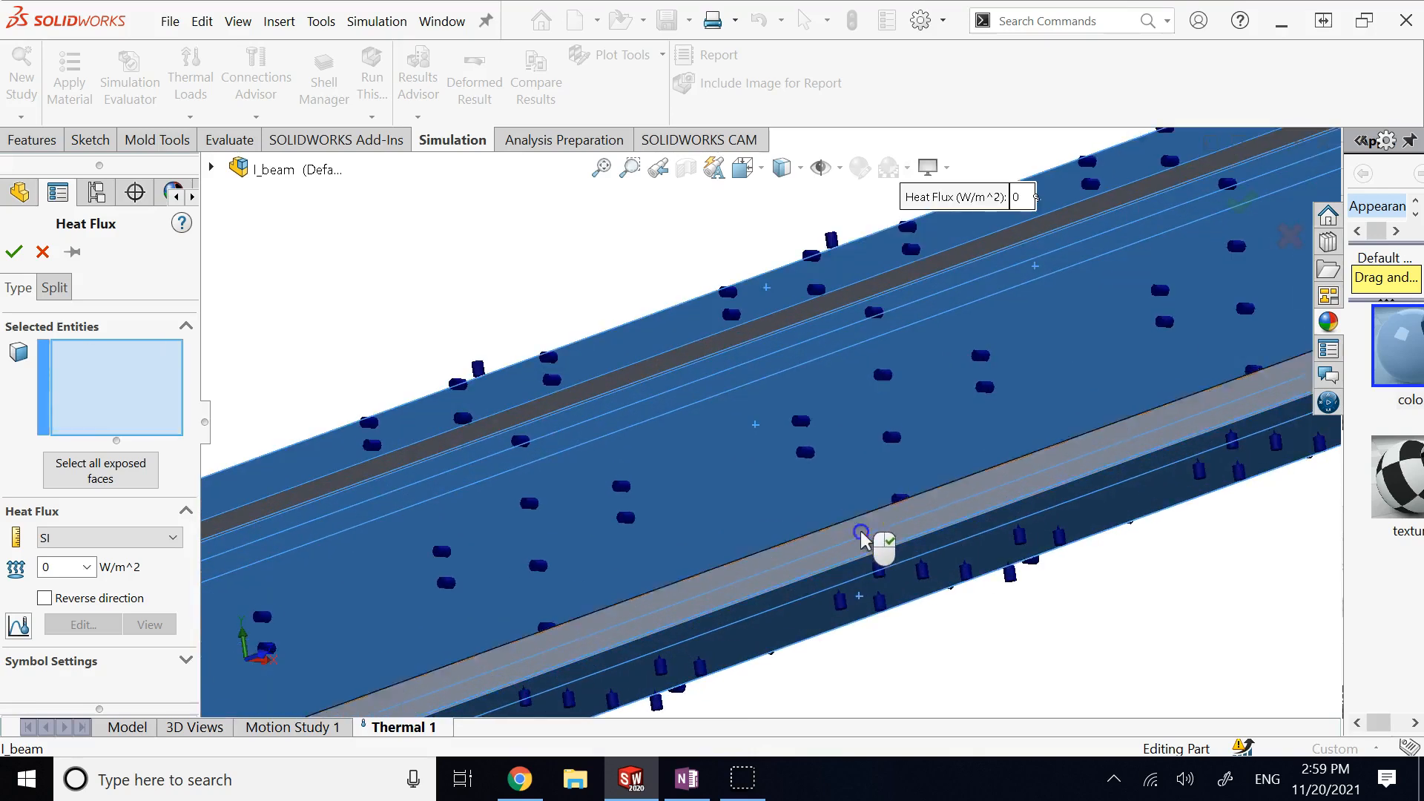
pyautogui.click(783, 356)
pyautogui.click(782, 324)
pyautogui.moveTo(782, 320); pyautogui.dragTo(786, 370, button='middle')
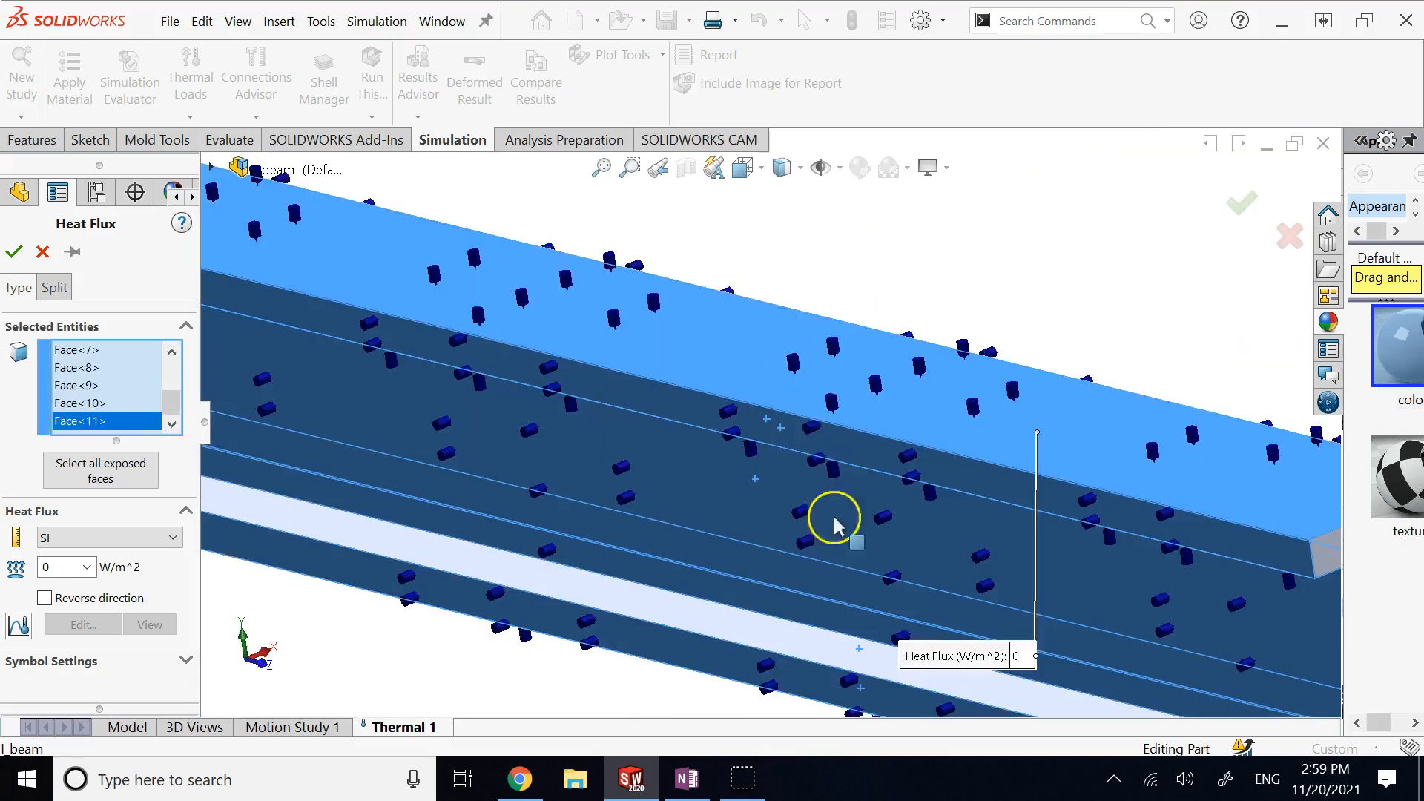
# Step: Add the opposite side's lower flange face and apply the 0 W/m^2 heat flux, leaving both end faces unselected
pyautogui.click(797, 651)
pyautogui.scroll(5, 843, 659)
pyautogui.moveTo(853, 636); pyautogui.dragTo(963, 402, button='middle')
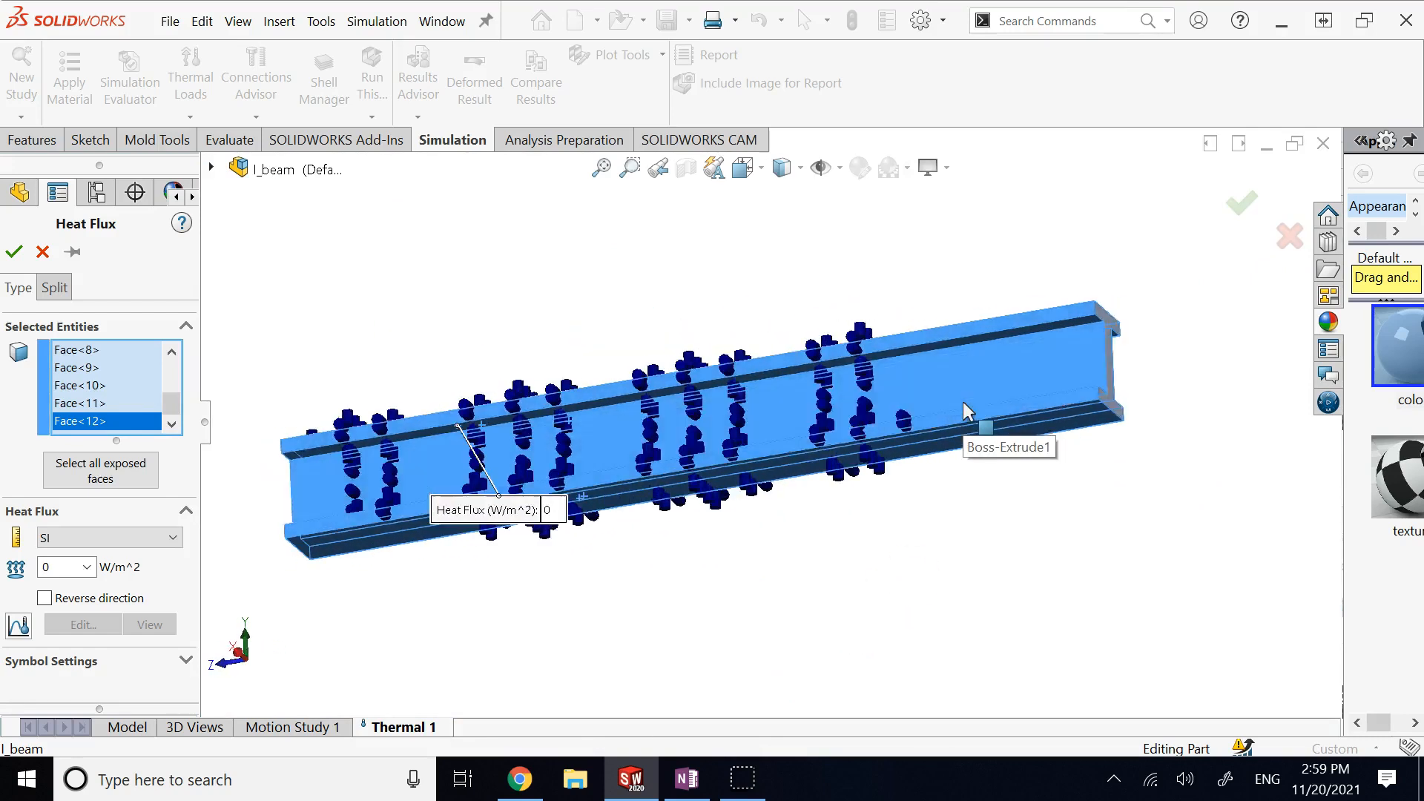
pyautogui.hotkey('ctrl', '7')
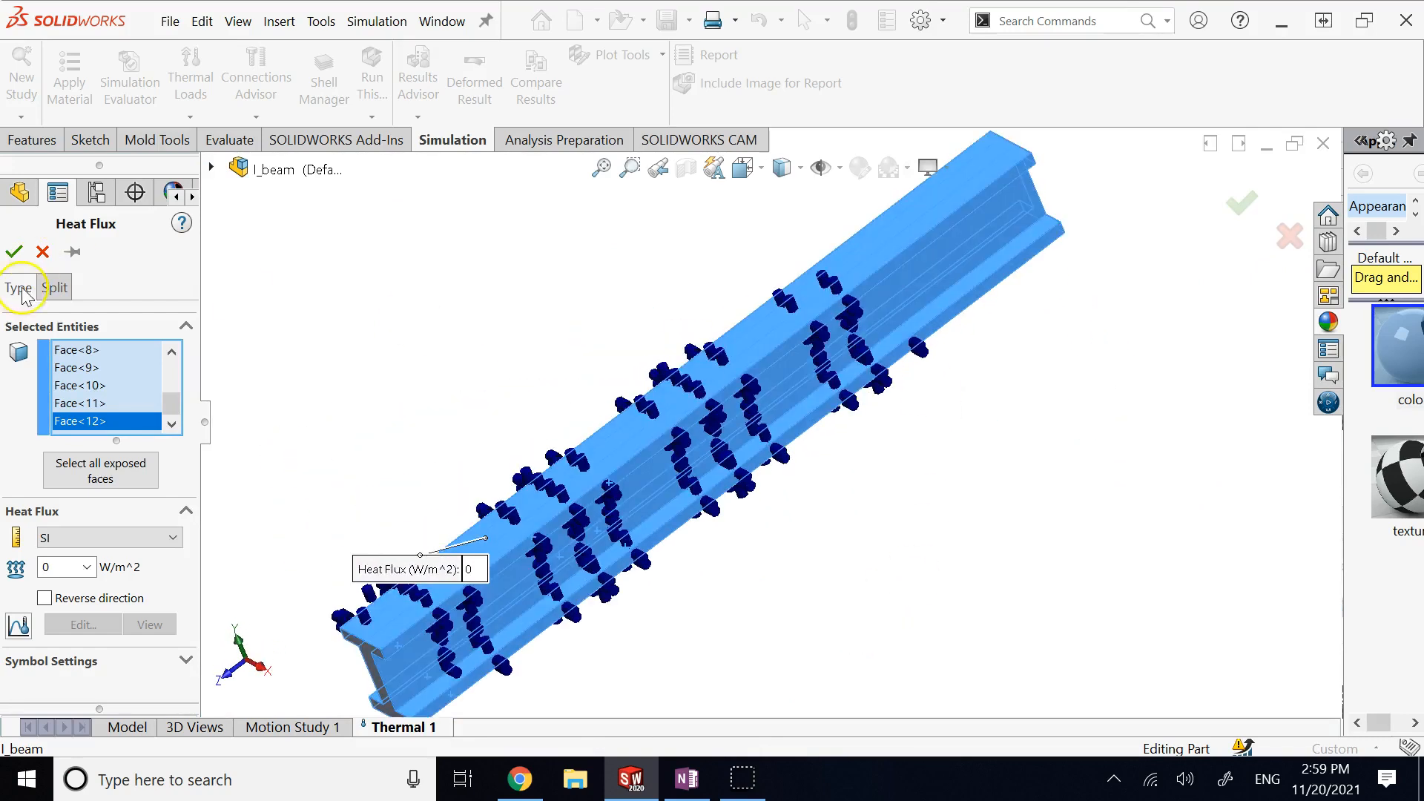
pyautogui.click(466, 404)
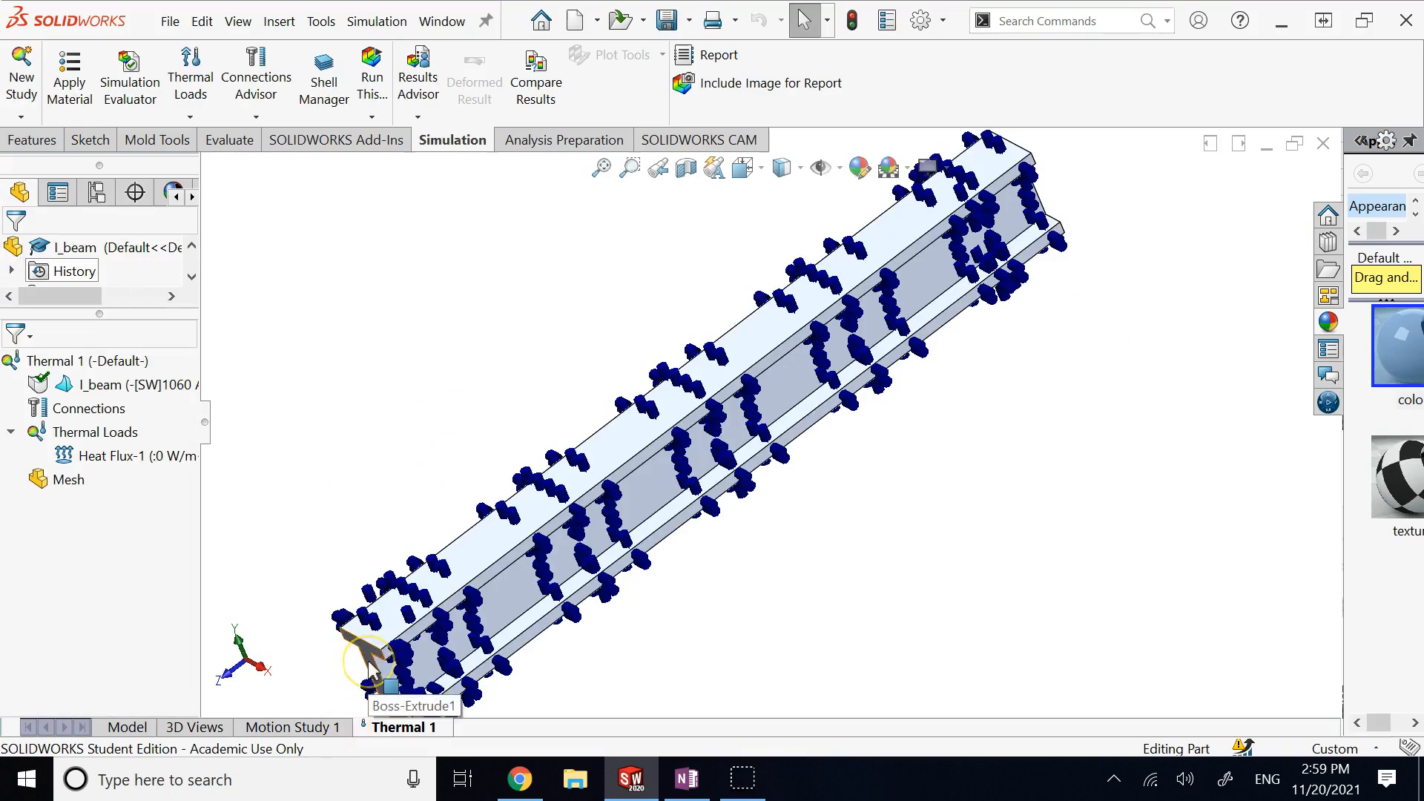
# Step: Start a Temperature load with Celsius units and select the I-beam's front end face
pyautogui.press('Left')
pyautogui.press('Left')
pyautogui.press('Left')
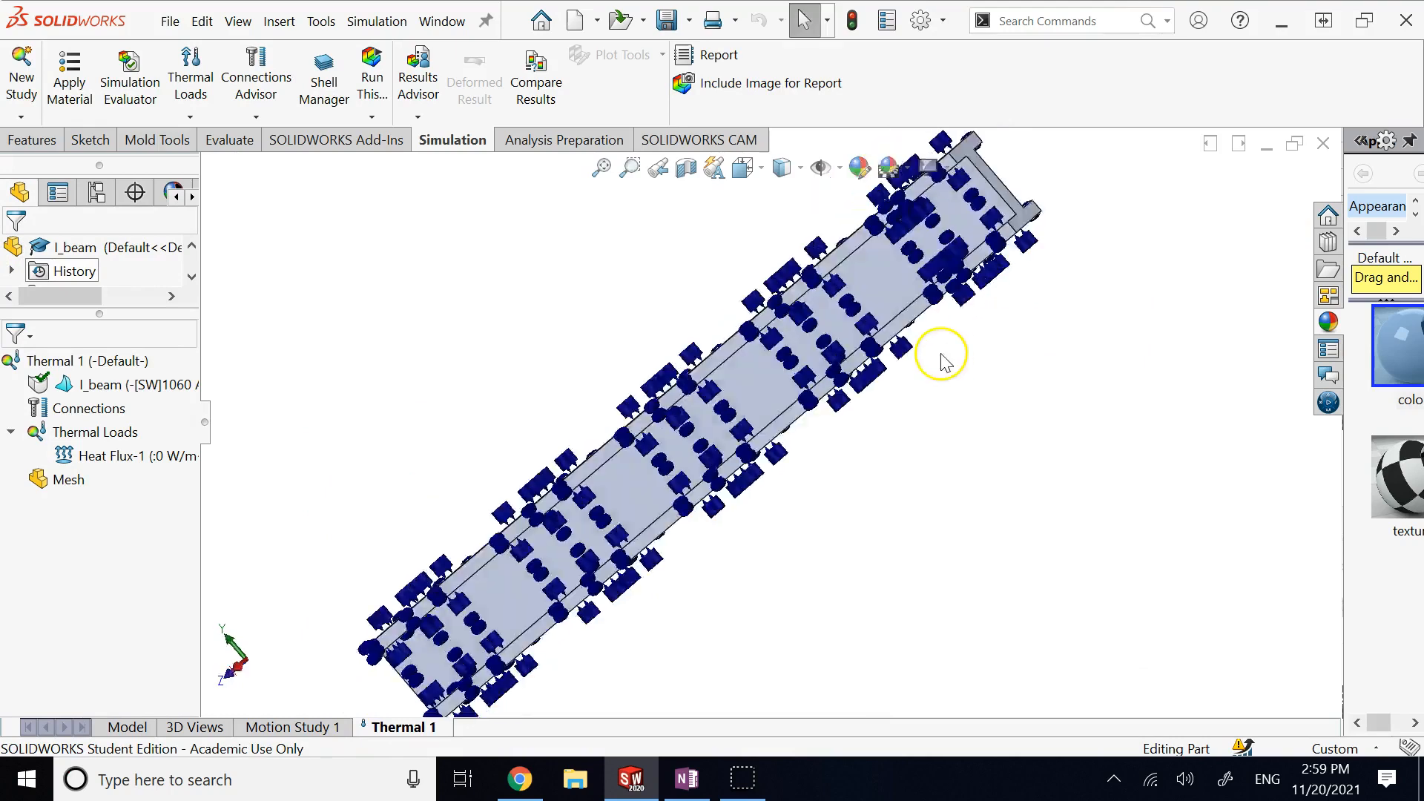
pyautogui.press('f')
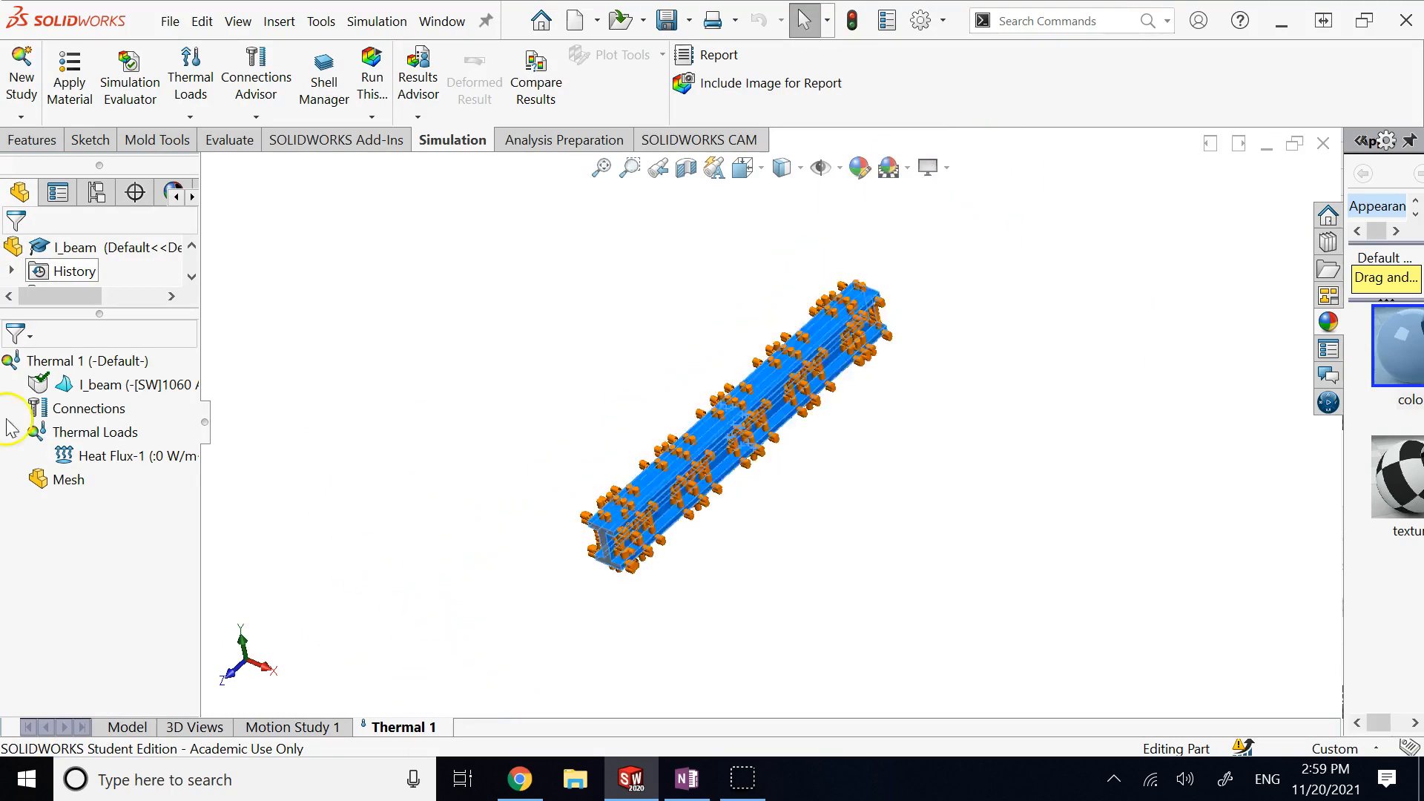
pyautogui.rightClick(69, 435)
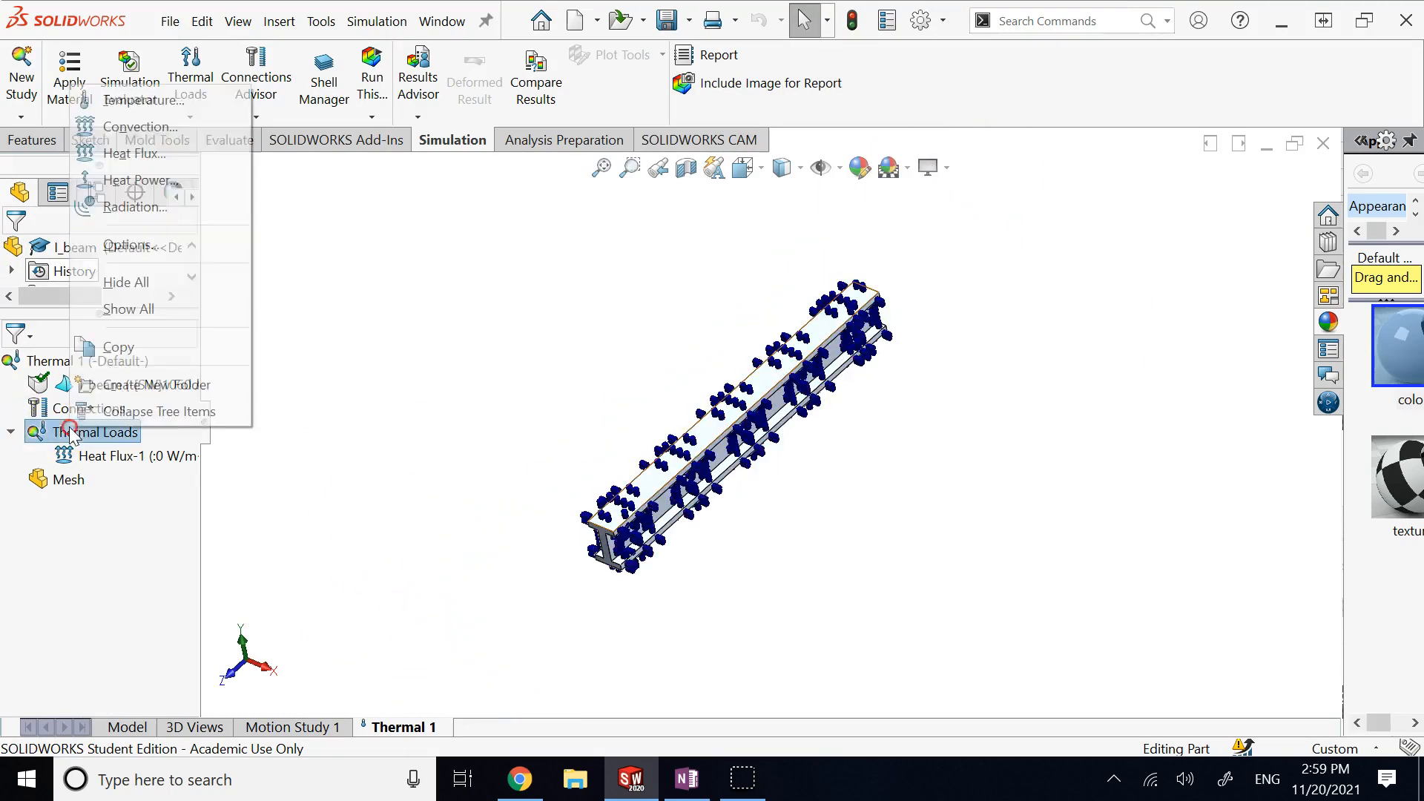
pyautogui.click(144, 104)
pyautogui.click(141, 581)
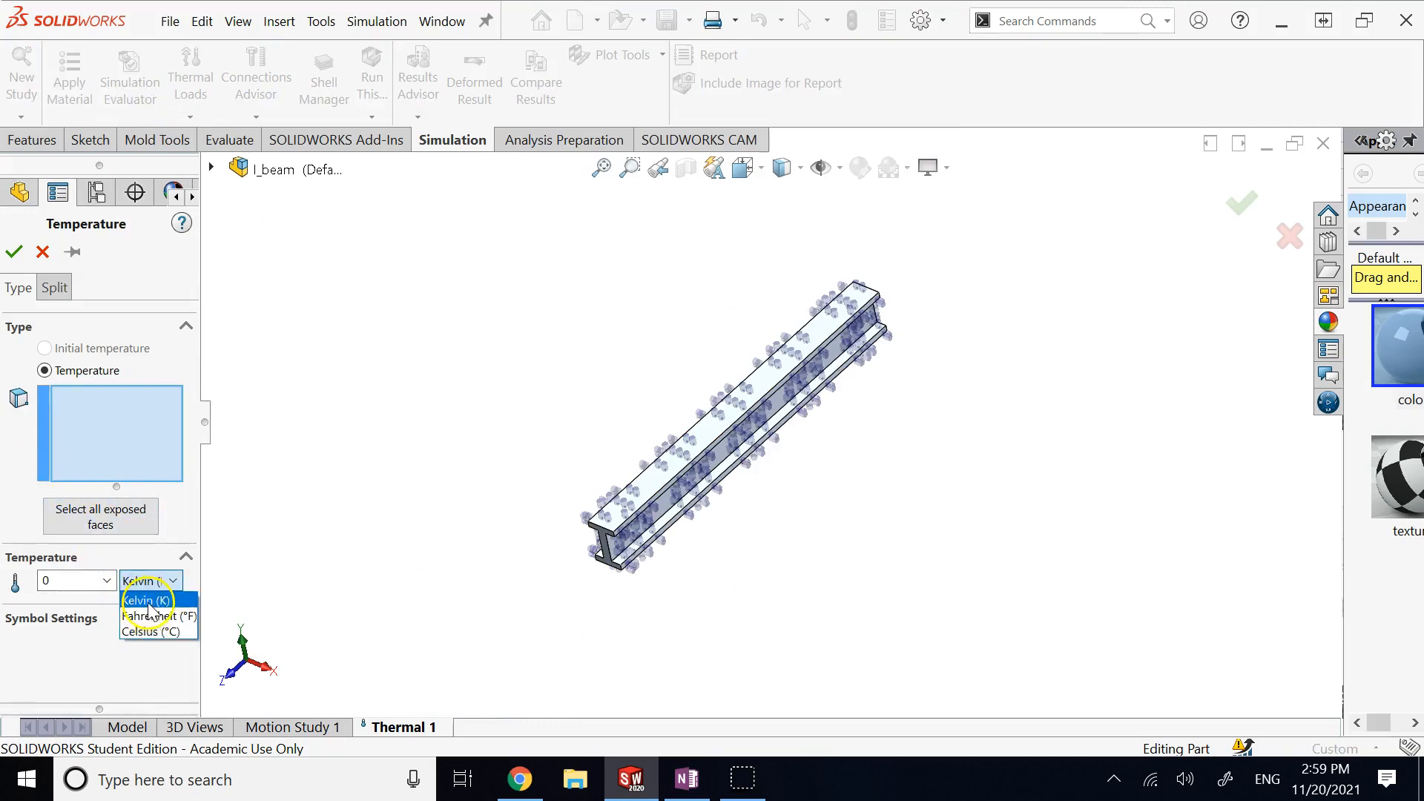
pyautogui.click(149, 631)
pyautogui.scroll(-5, 661, 566)
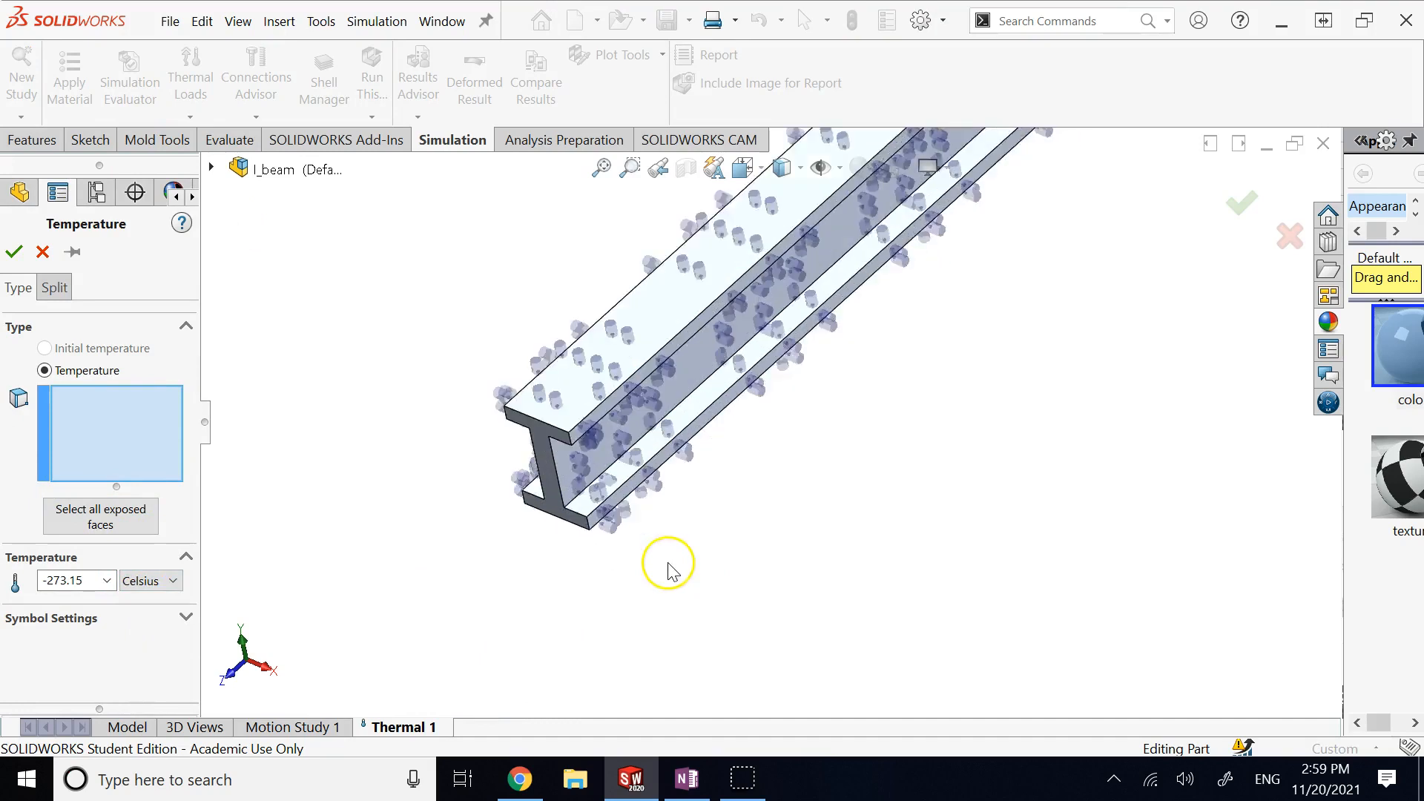
pyautogui.click(528, 410)
# Step: Set the front end face's temperature to 200 °C and apply the load
pyautogui.doubleClick(63, 581)
pyautogui.press('BackSpace')
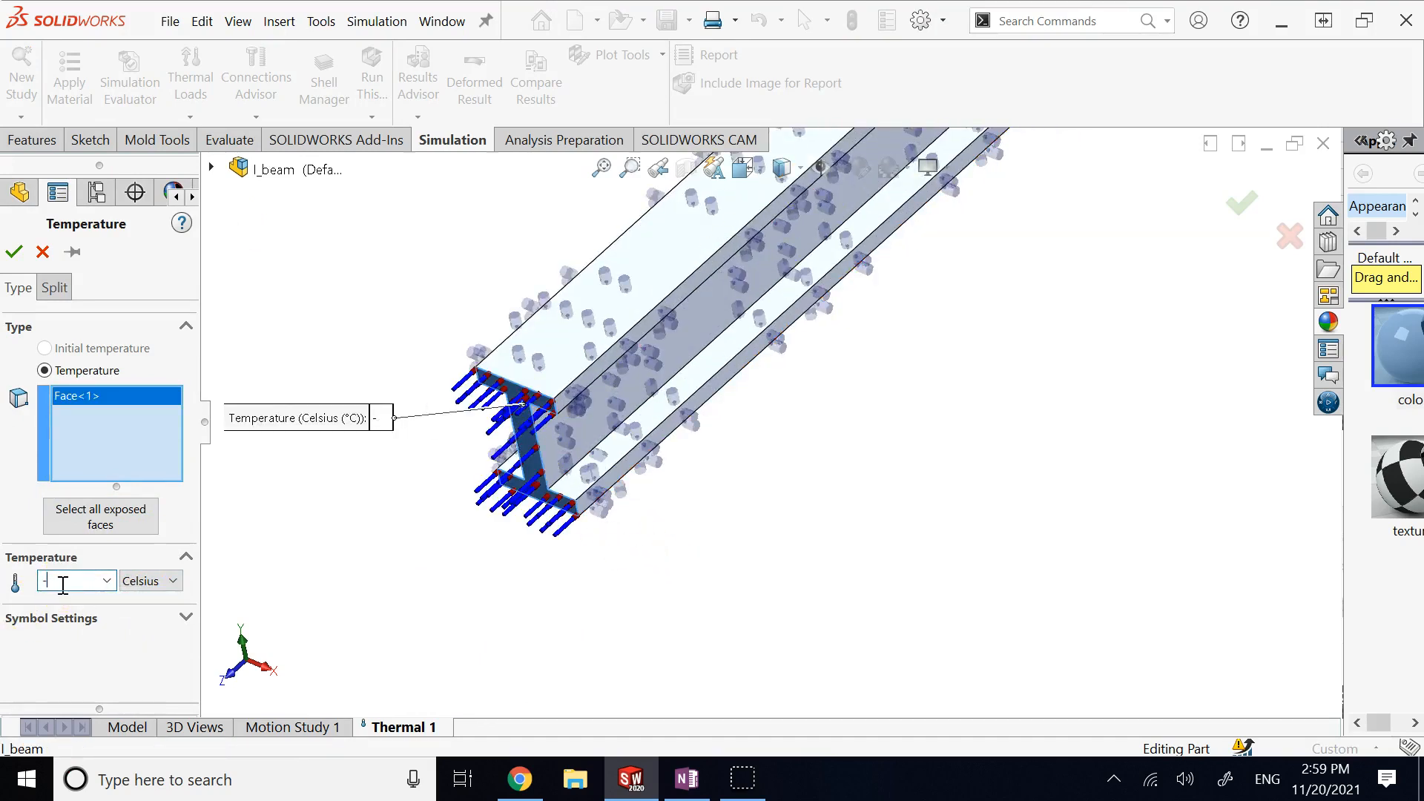
pyautogui.write('200')
pyautogui.scroll(-3, 601, 522)
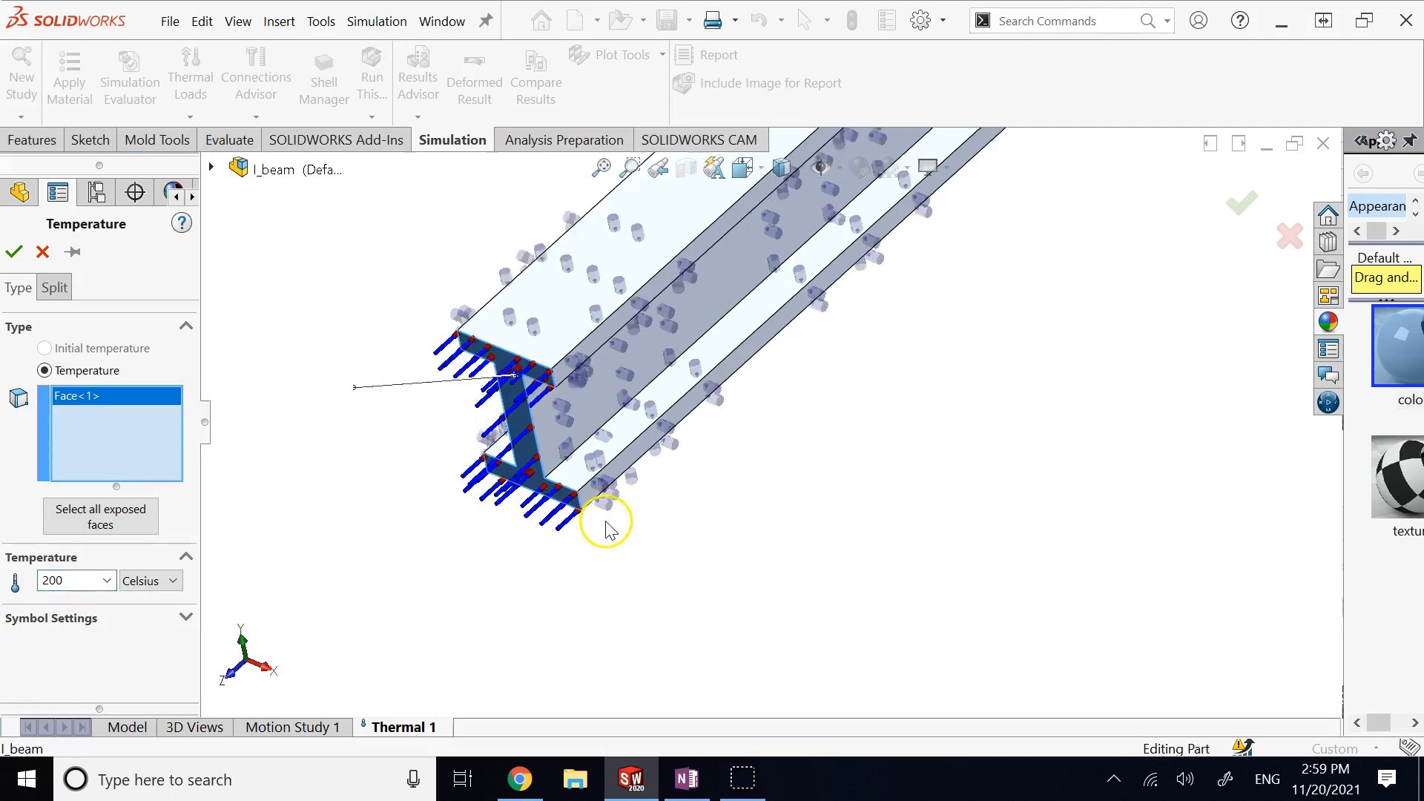
pyautogui.click(13, 252)
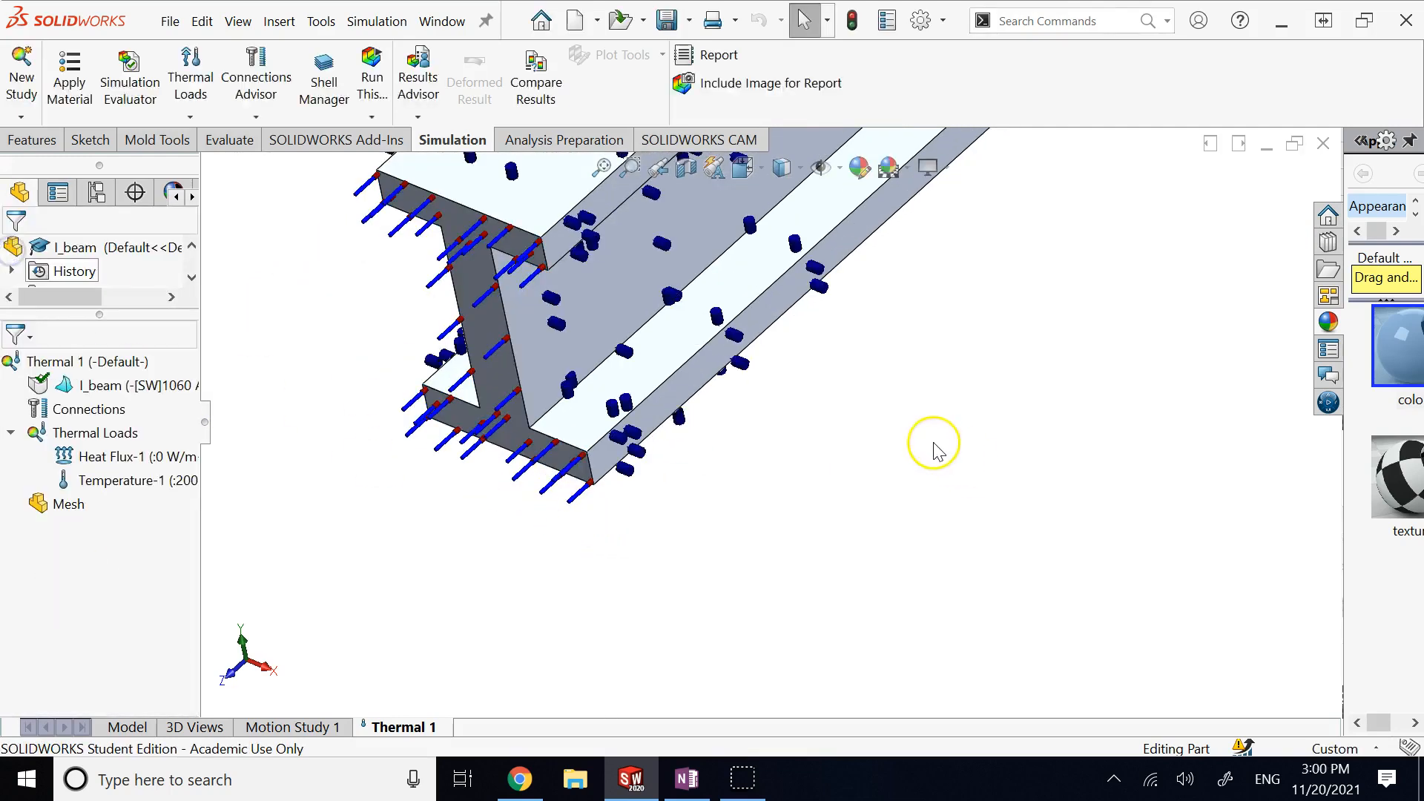
# Step: Start a Convection load and select the I-beam's rear end face
pyautogui.scroll(10, 902, 345)
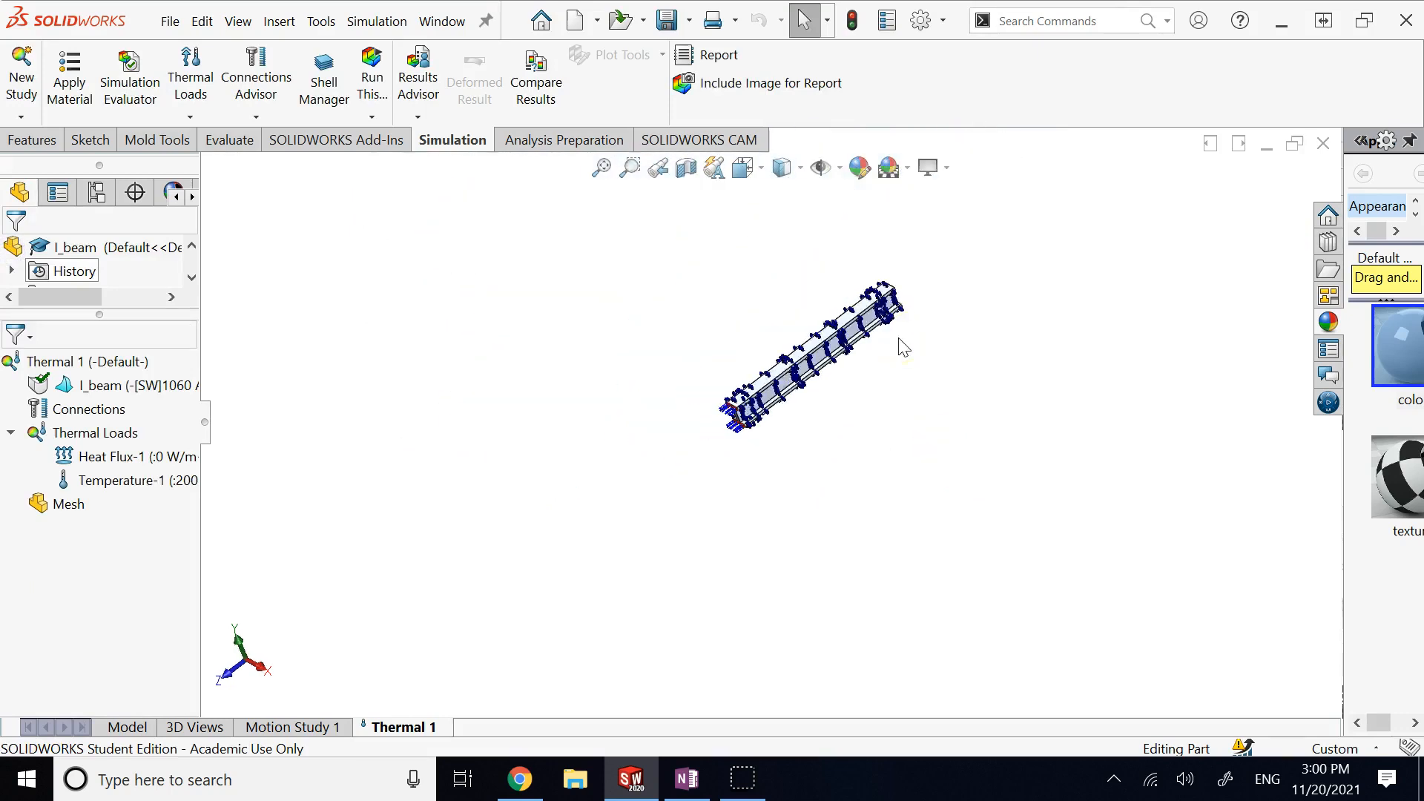
pyautogui.scroll(-8, 880, 280)
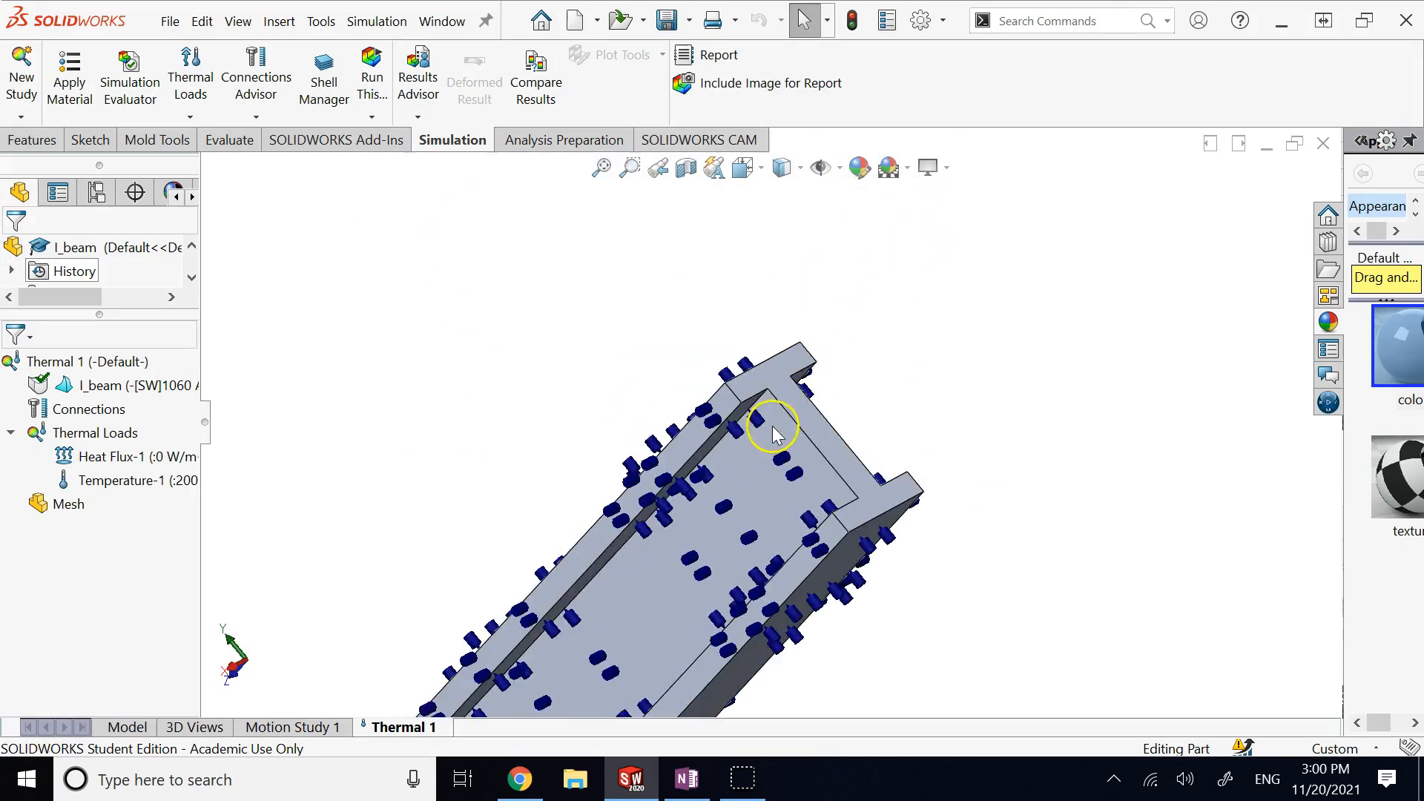
pyautogui.rightClick(127, 436)
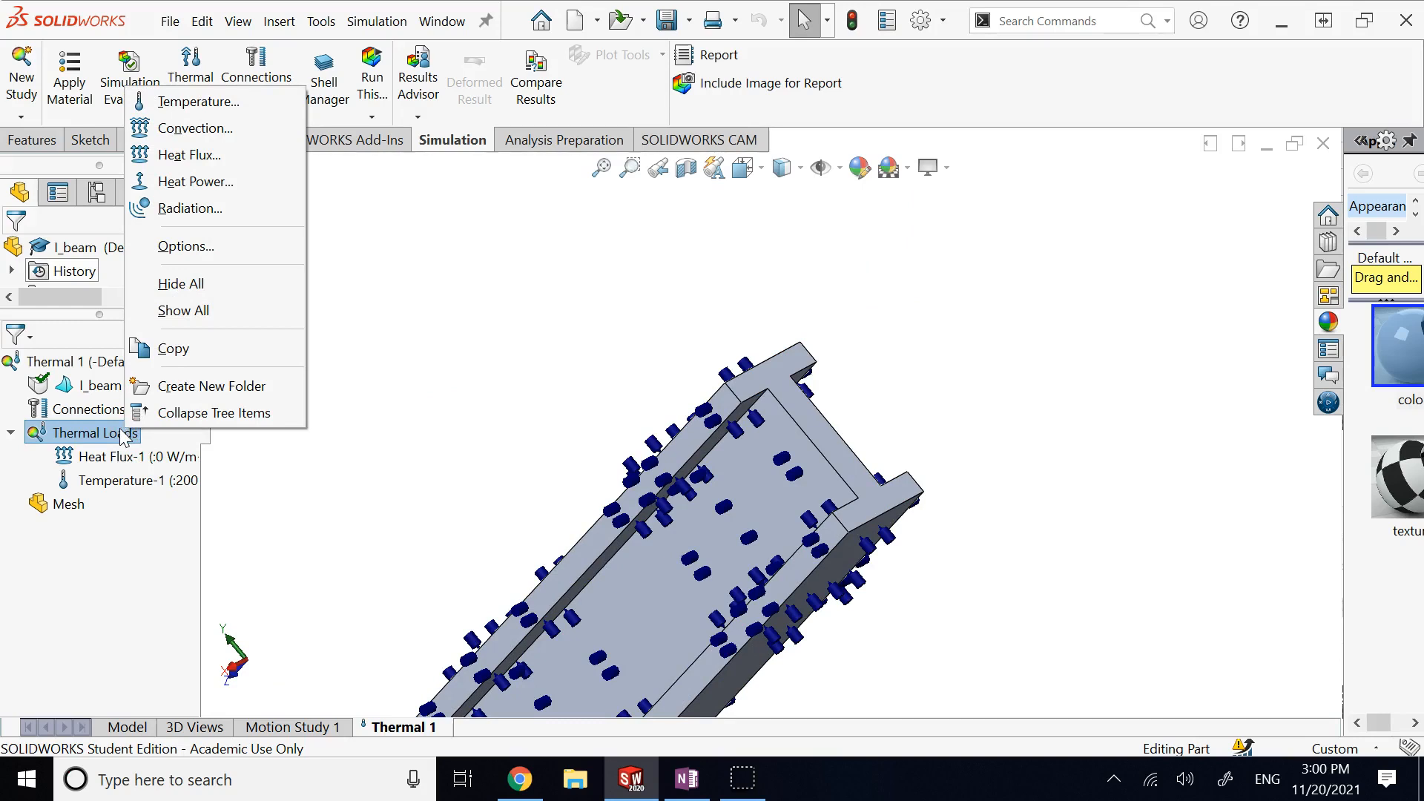
pyautogui.click(239, 131)
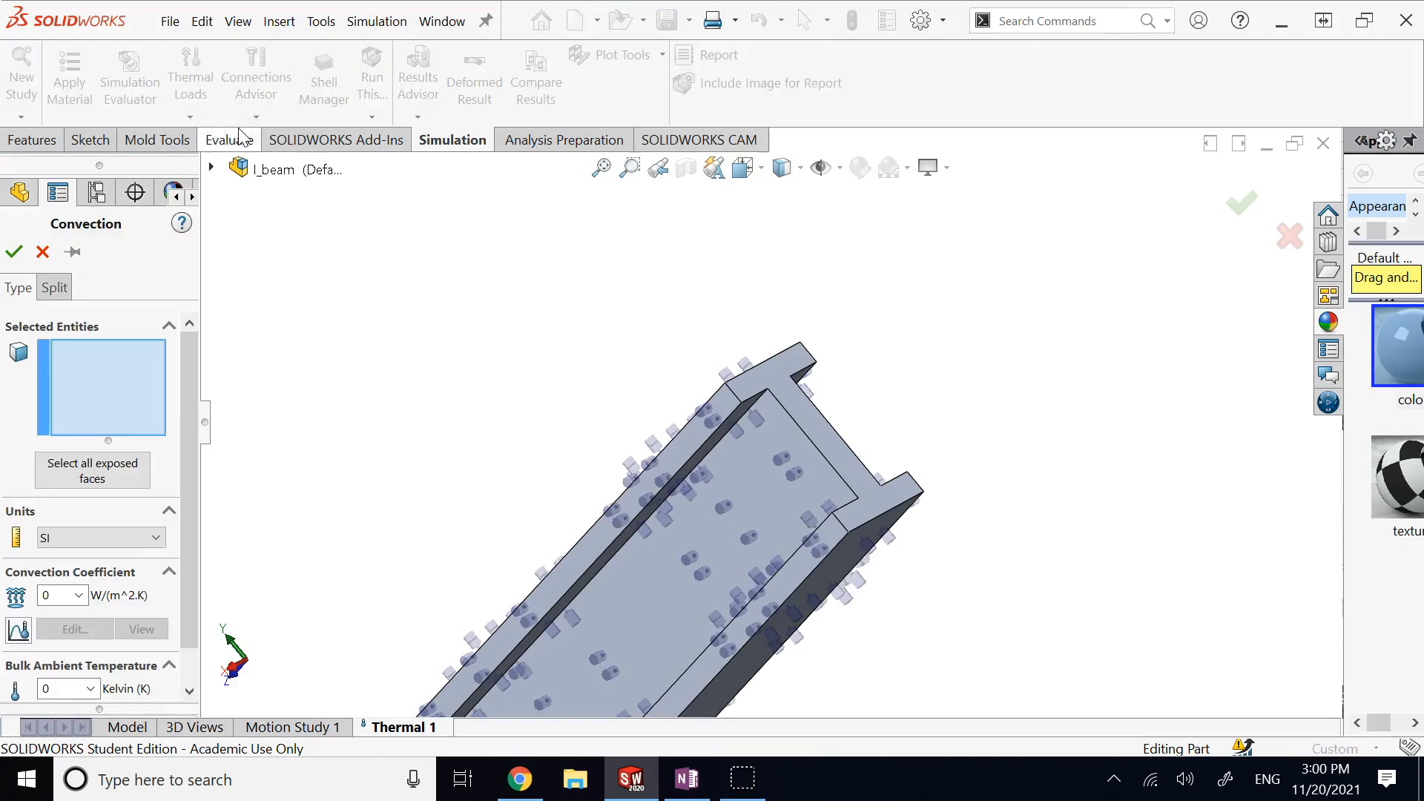
pyautogui.click(795, 405)
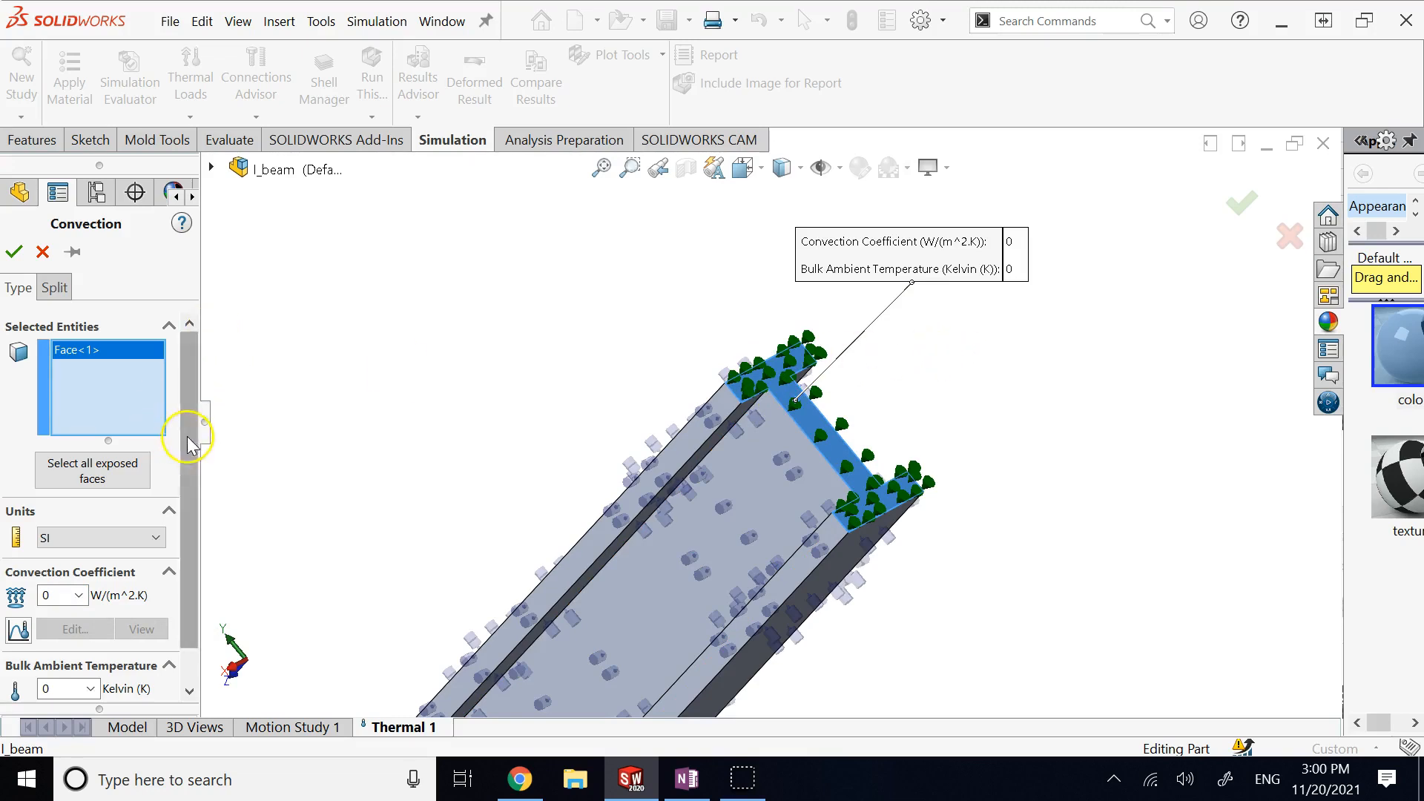
pyautogui.scroll(-1, 187, 442)
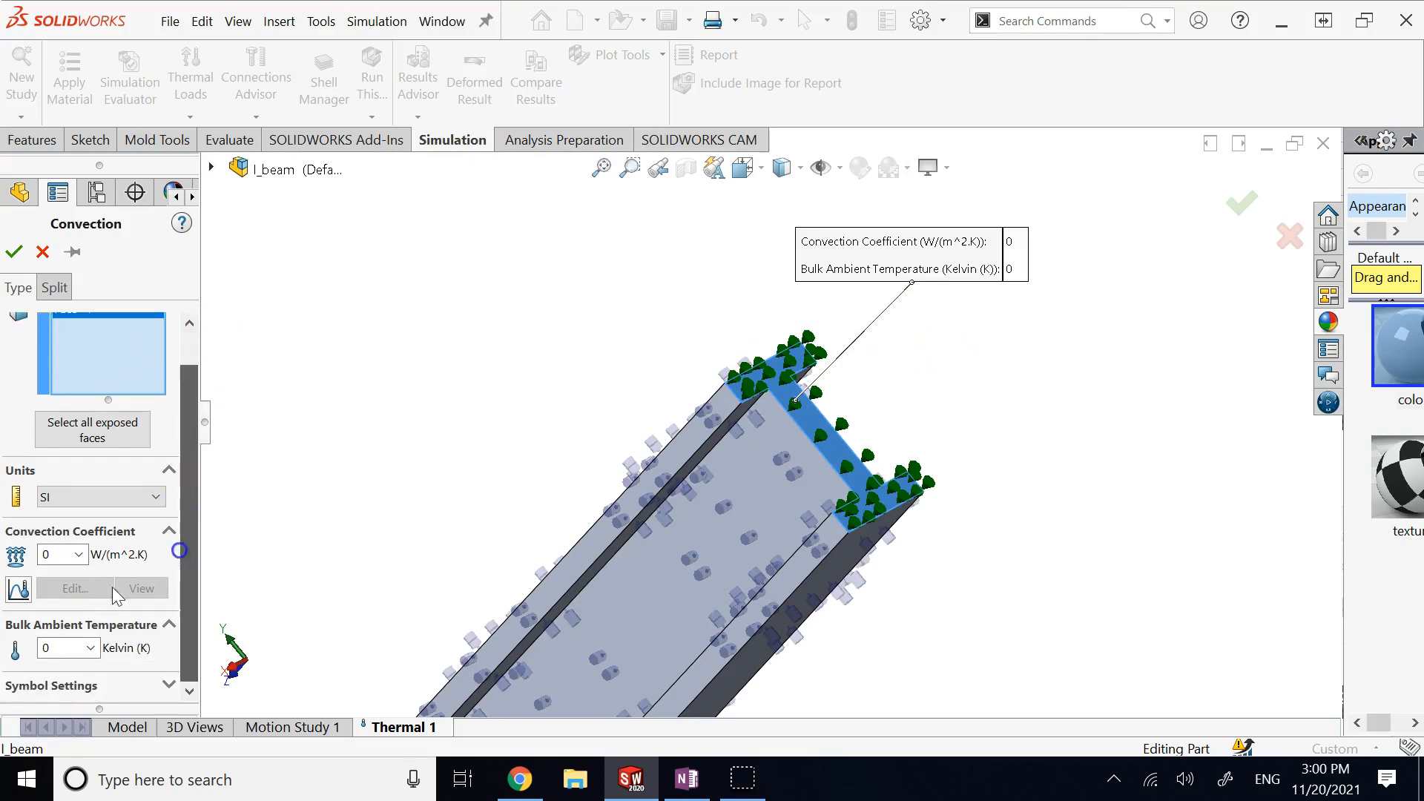
# Step: Enter 27 K as the convection load's bulk ambient temperature
pyautogui.click(80, 649)
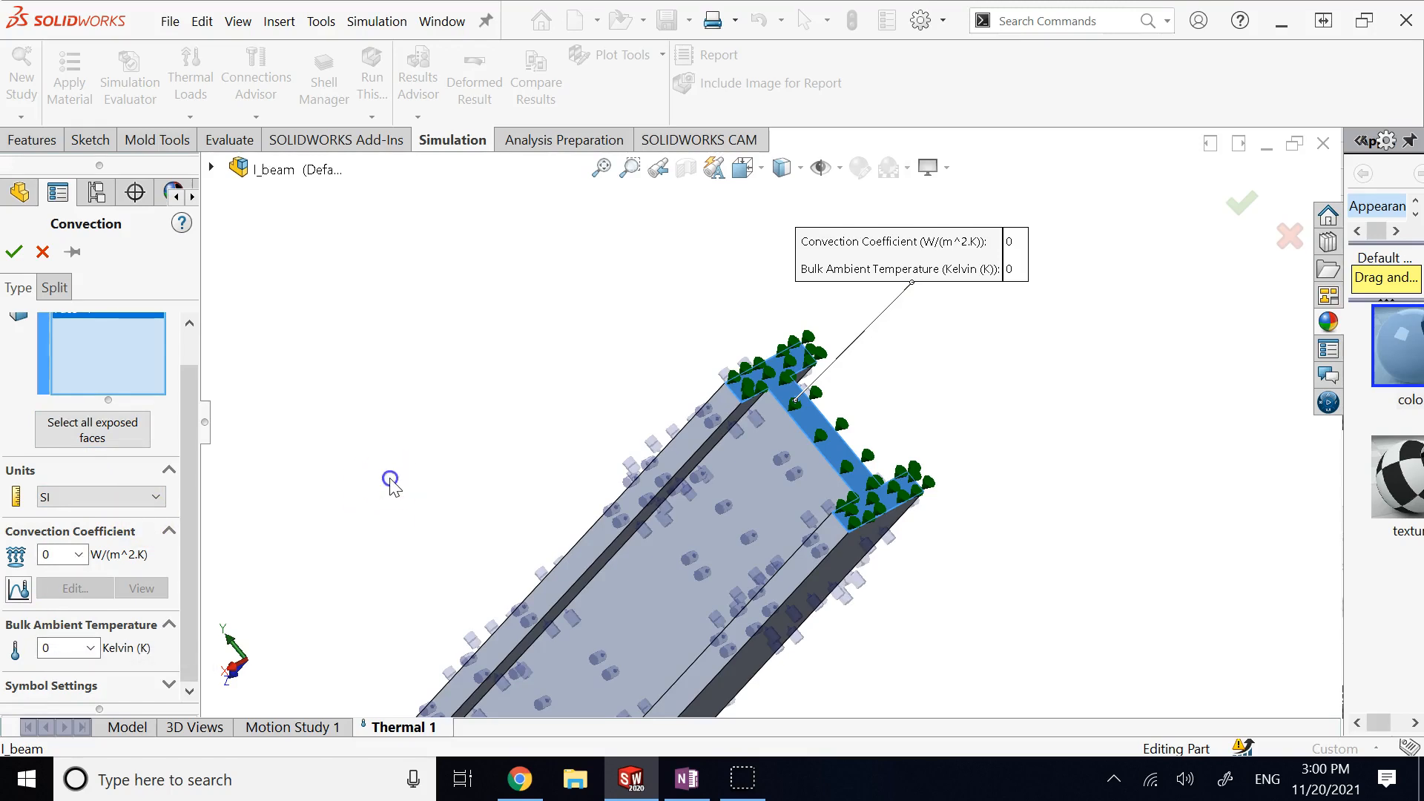
pyautogui.doubleClick(65, 648)
pyautogui.write('27')
pyautogui.click(280, 658)
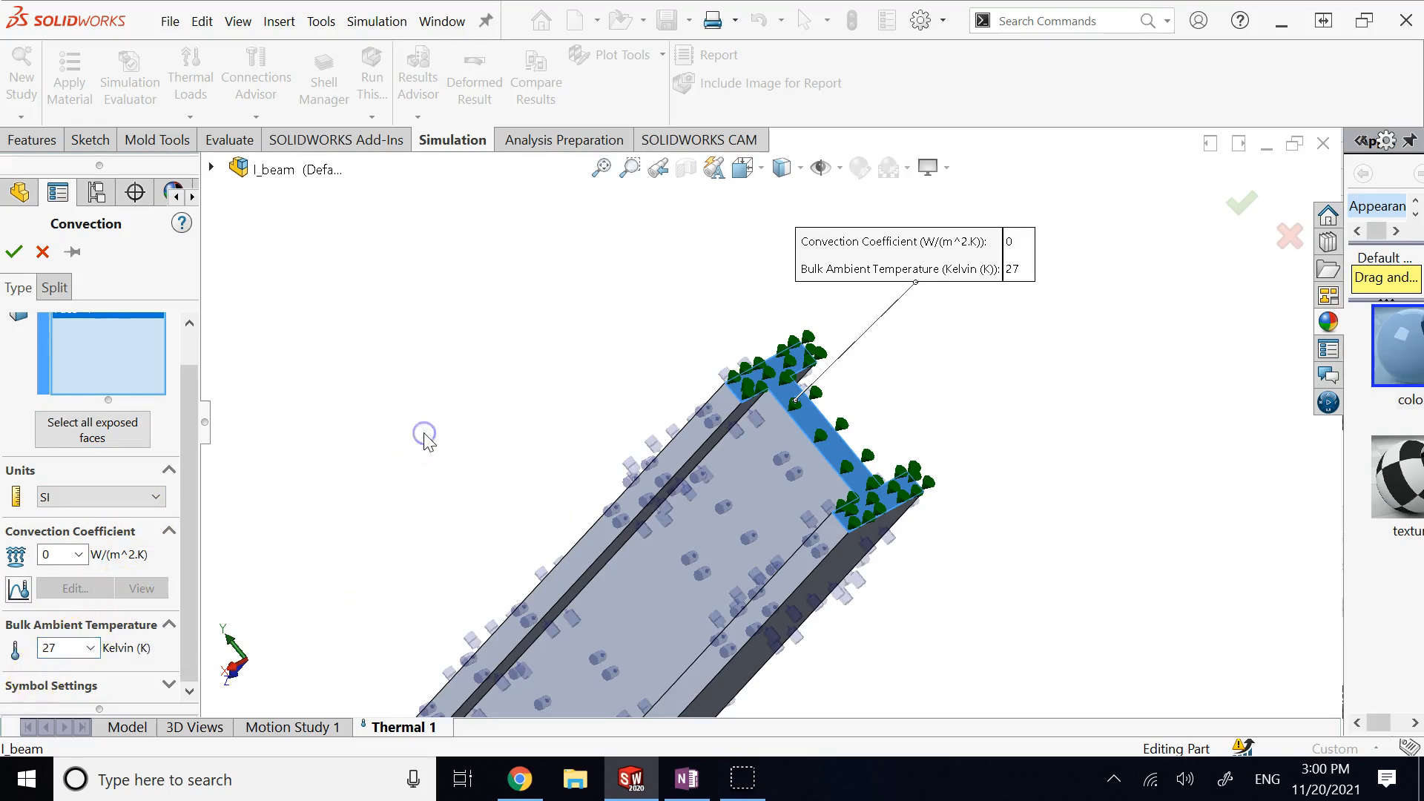
# Step: Set the convection load's bulk ambient temperature to 300 K
pyautogui.doubleClick(76, 647)
pyautogui.write('300')
pyautogui.click(386, 475)
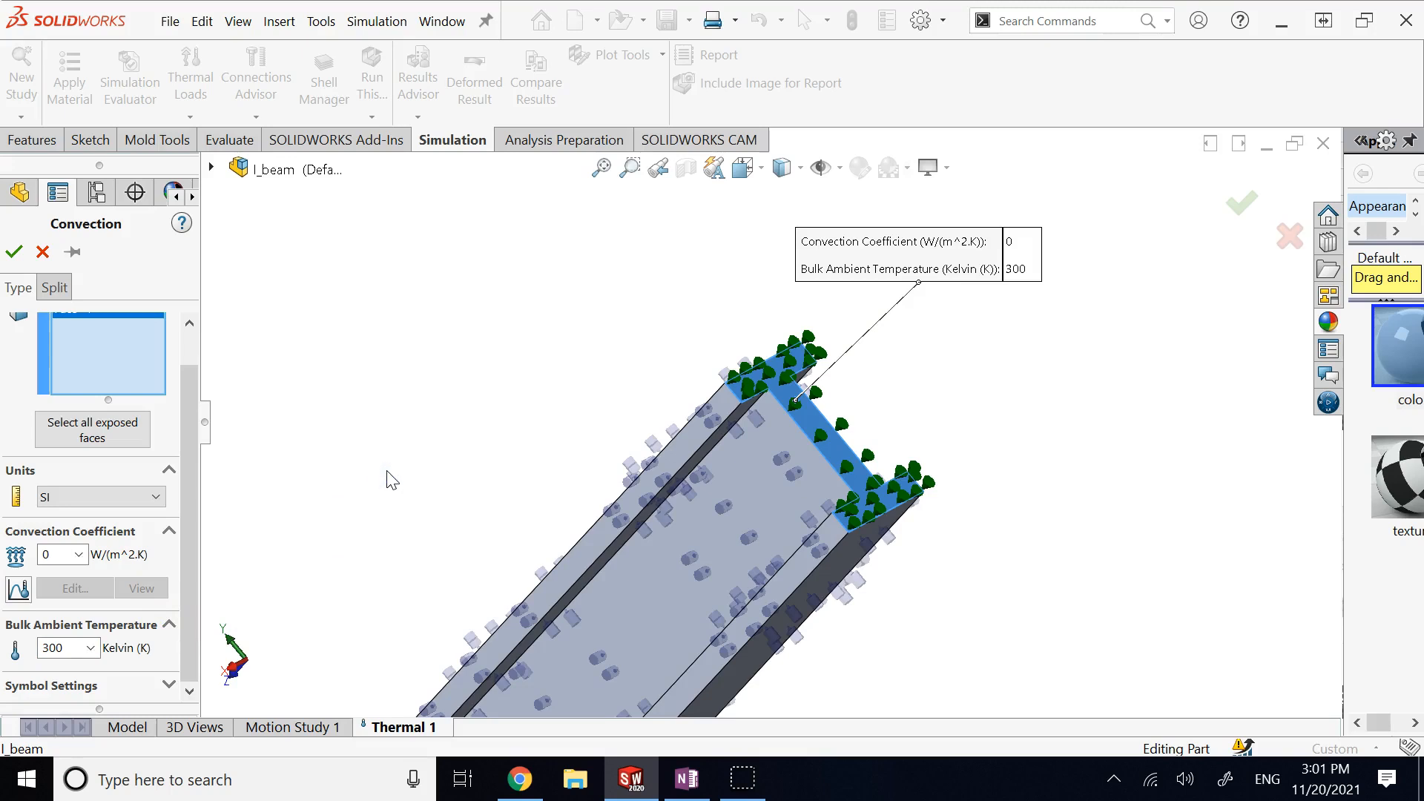
pyautogui.moveTo(386, 474); pyautogui.dragTo(605, 612, button='middle')
pyautogui.scroll(5, 605, 593)
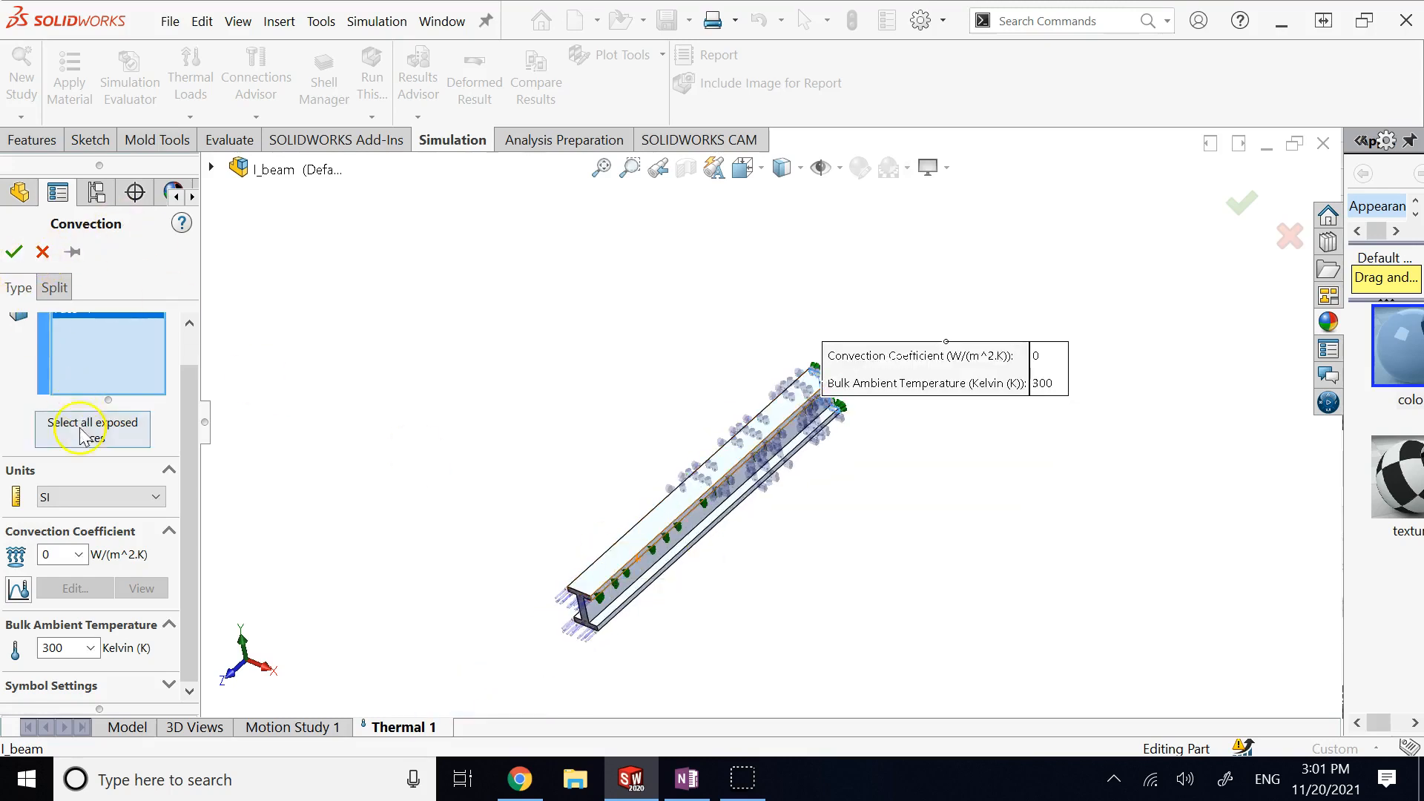
# Step: Switch to Chrome and search Google in a new tab for "convection coefficient of air"
pyautogui.click(521, 777)
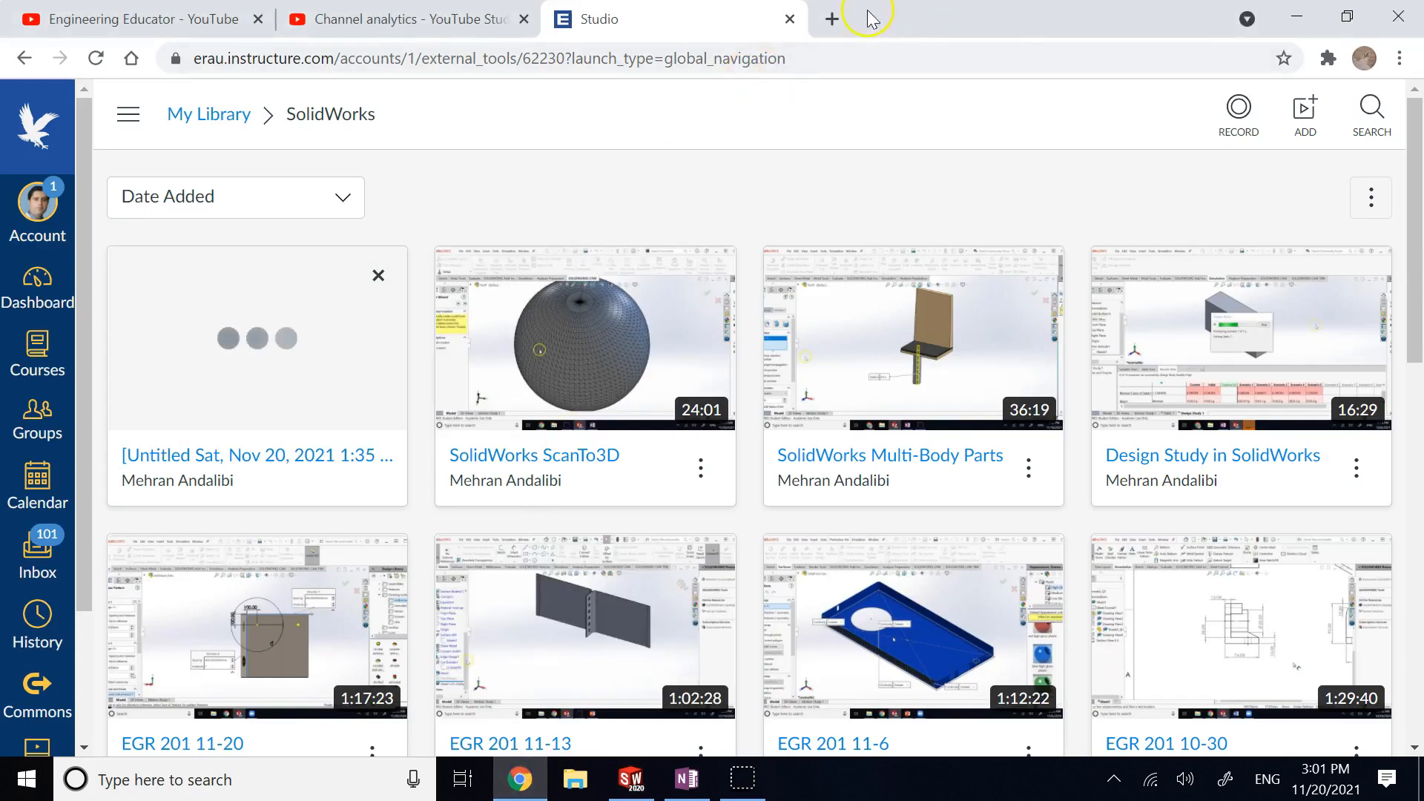
pyautogui.click(831, 20)
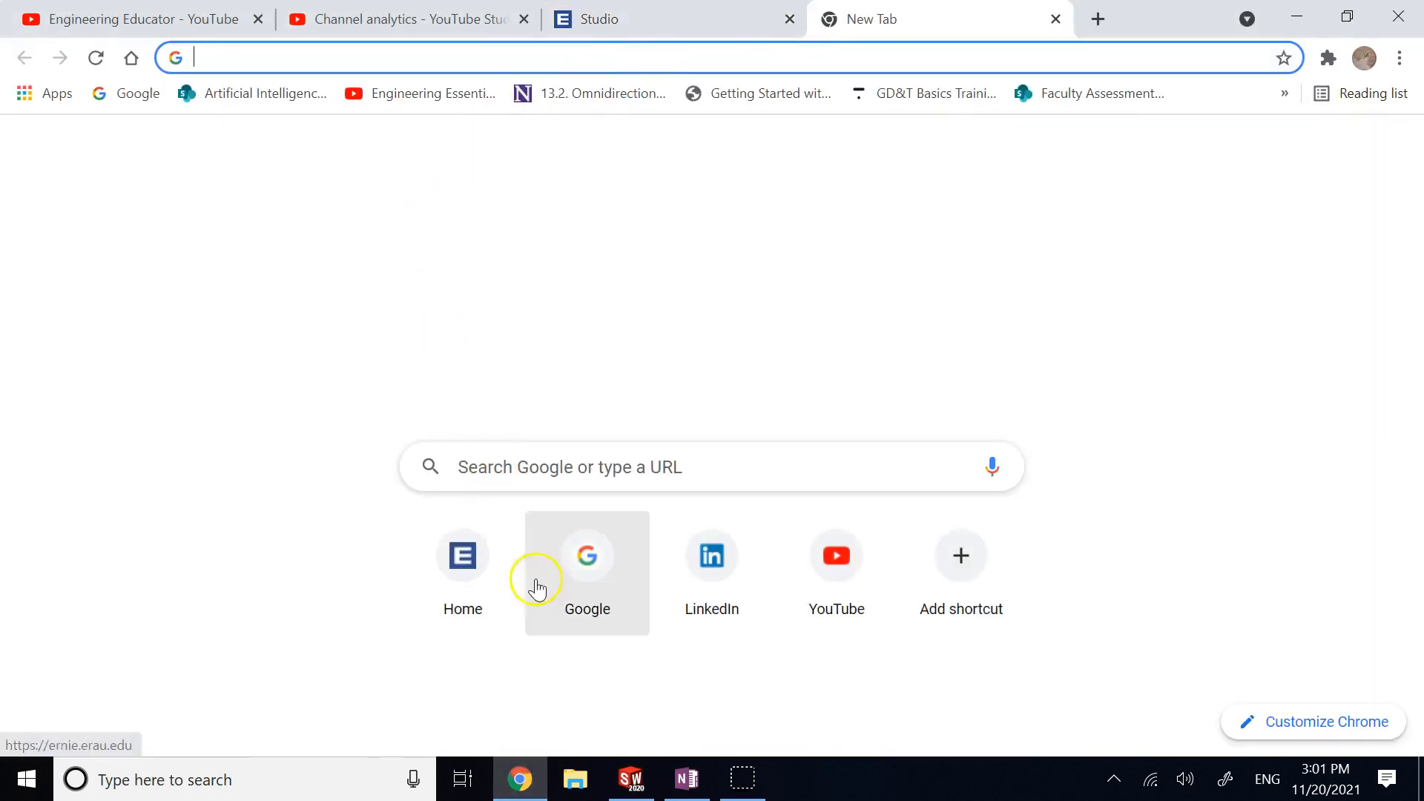
pyautogui.click(589, 581)
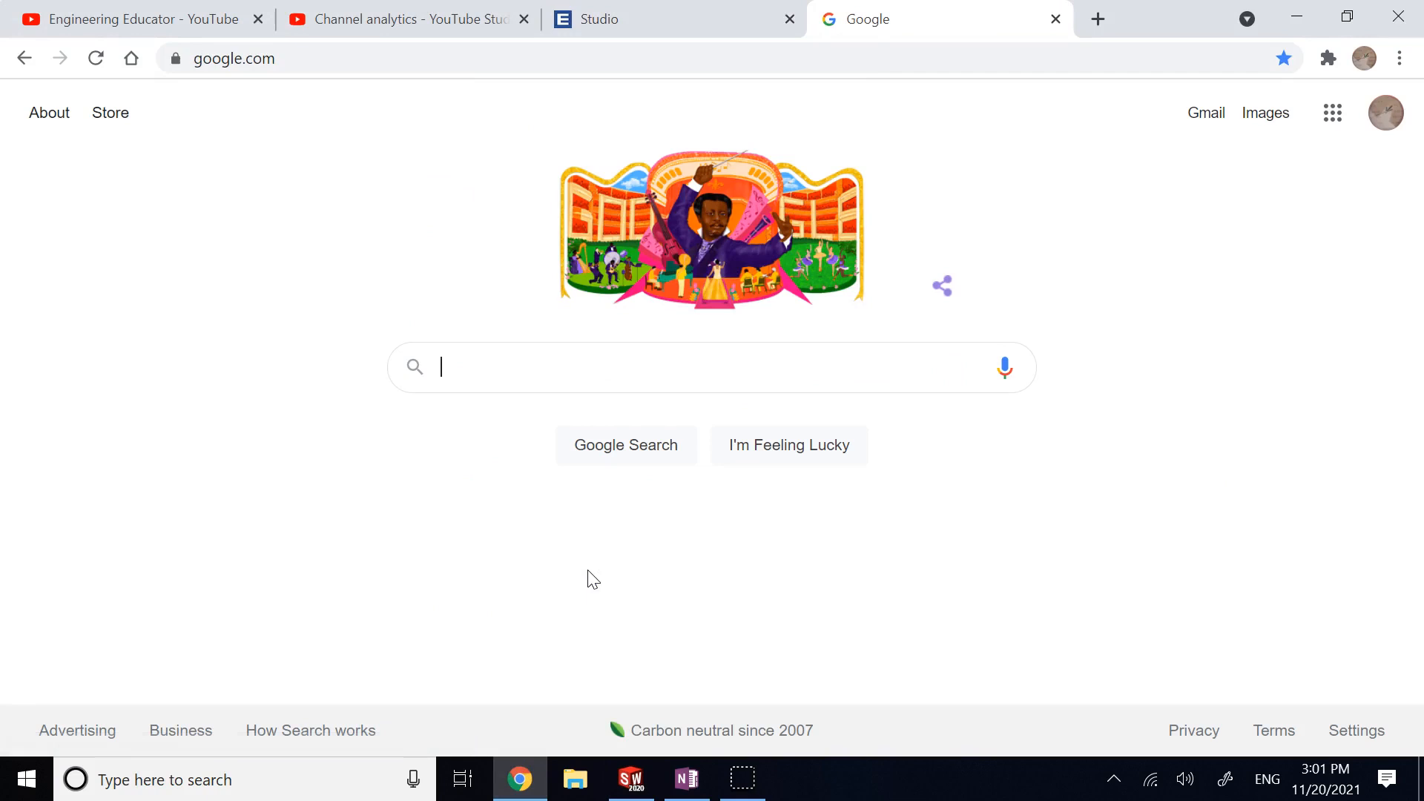
pyautogui.write('convectio')
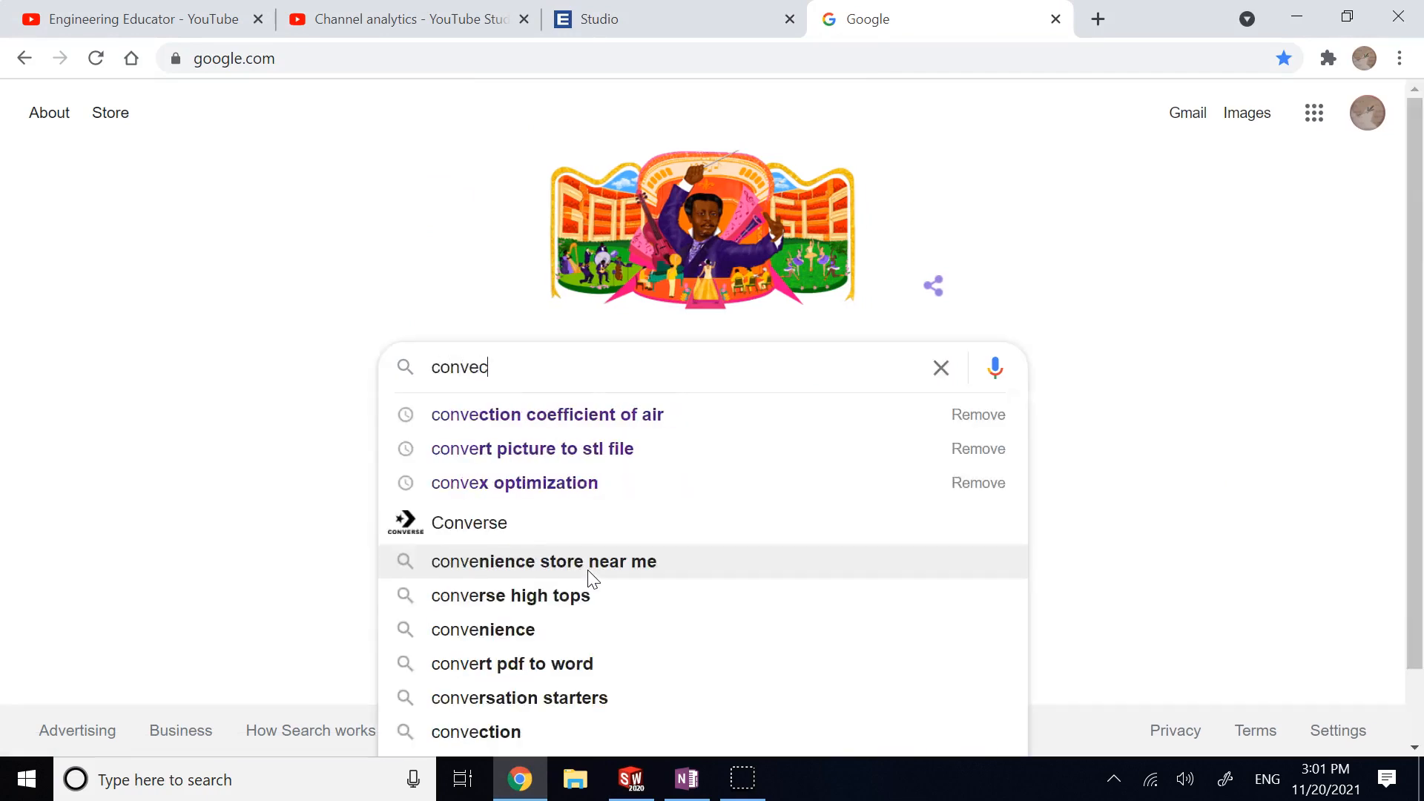
pyautogui.click(660, 414)
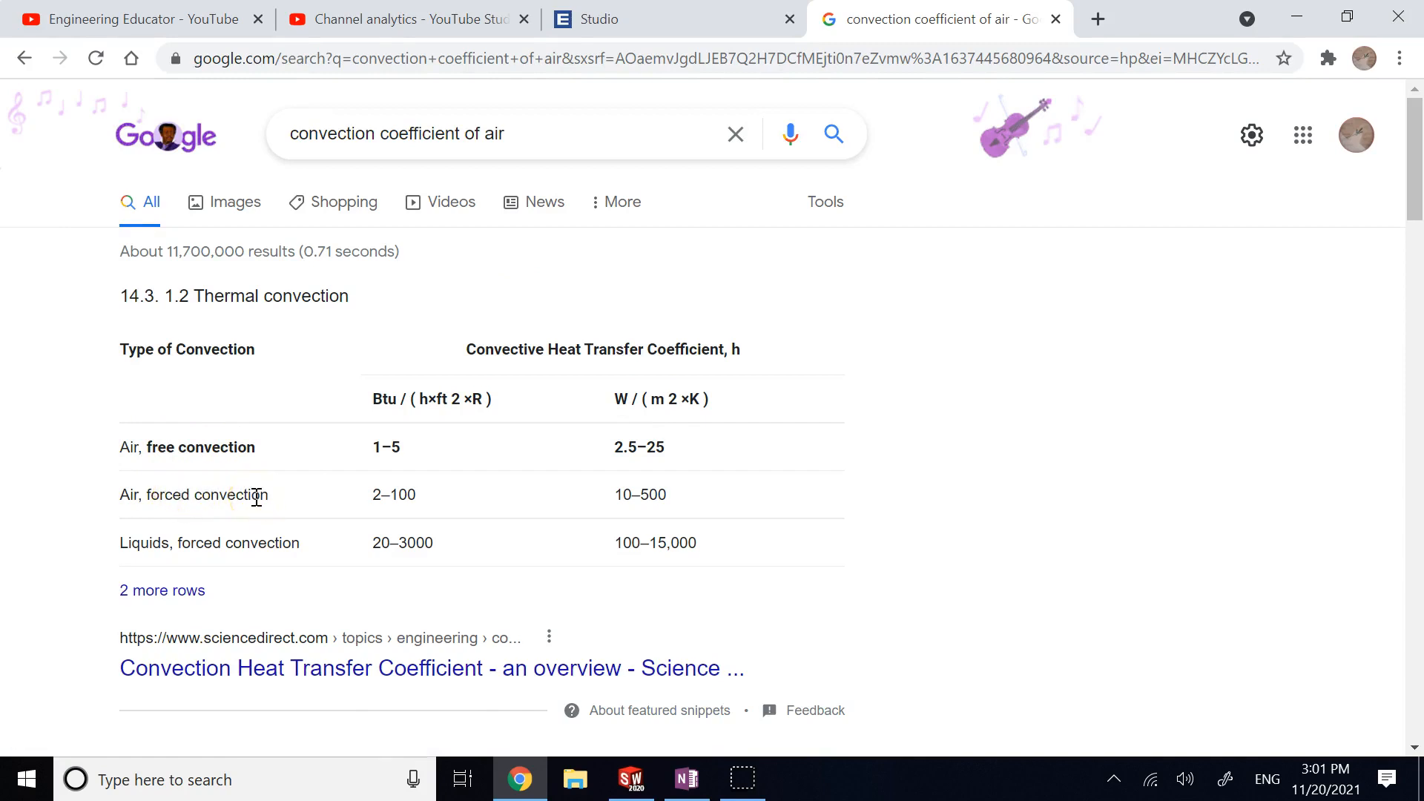
# Step: Read the convective heat transfer coefficient ranges in W/(m²·K) for free and forced air convection in the search result table
pyautogui.moveTo(146, 447); pyautogui.dragTo(267, 451)
pyautogui.moveTo(270, 499); pyautogui.dragTo(148, 498)
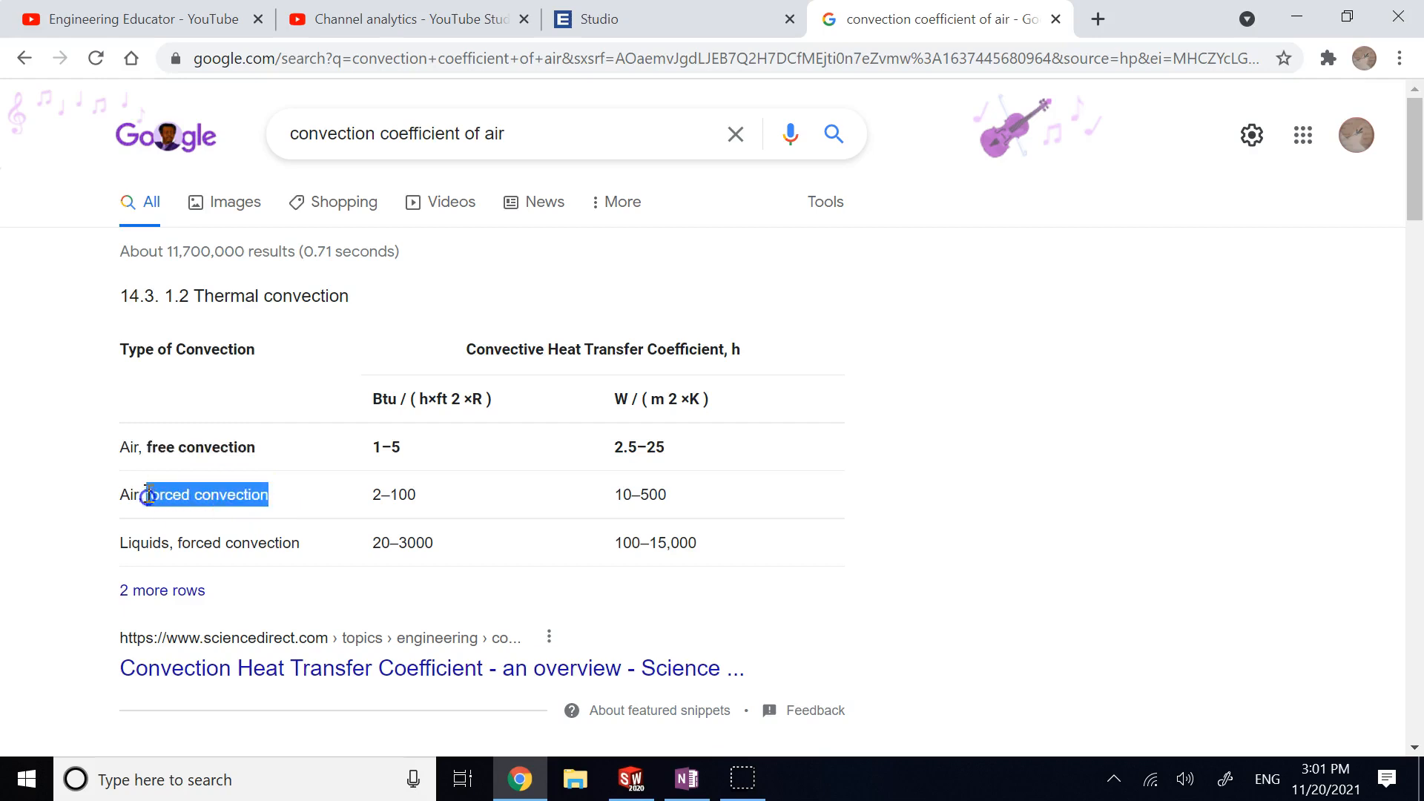
pyautogui.moveTo(146, 447); pyautogui.dragTo(150, 495)
pyautogui.click(205, 440)
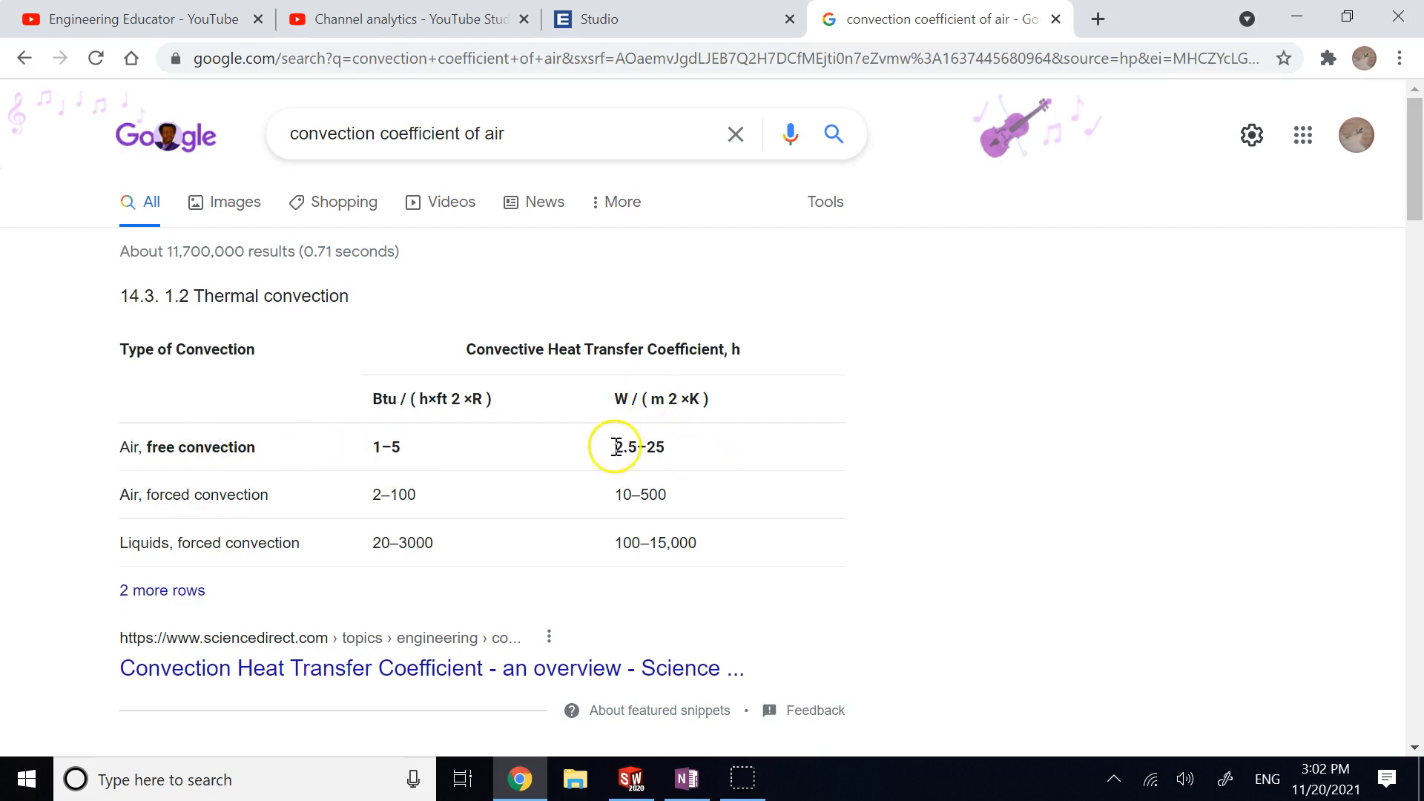
pyautogui.moveTo(636, 447); pyautogui.dragTo(660, 447)
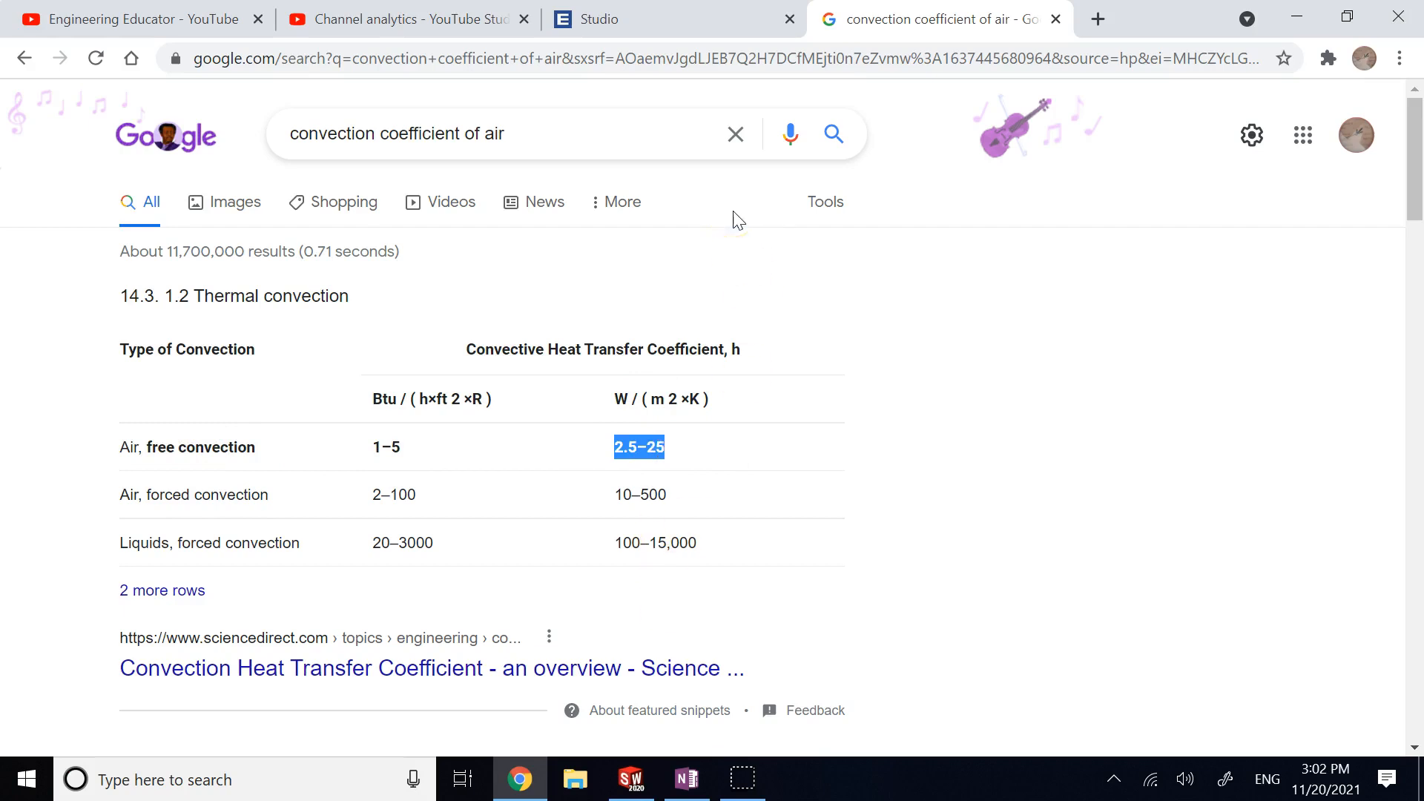
# Step: Switch back to SOLIDWORKS, set the convection load's coefficient to 15 W/(m^2.K) and accept the load
pyautogui.click(630, 779)
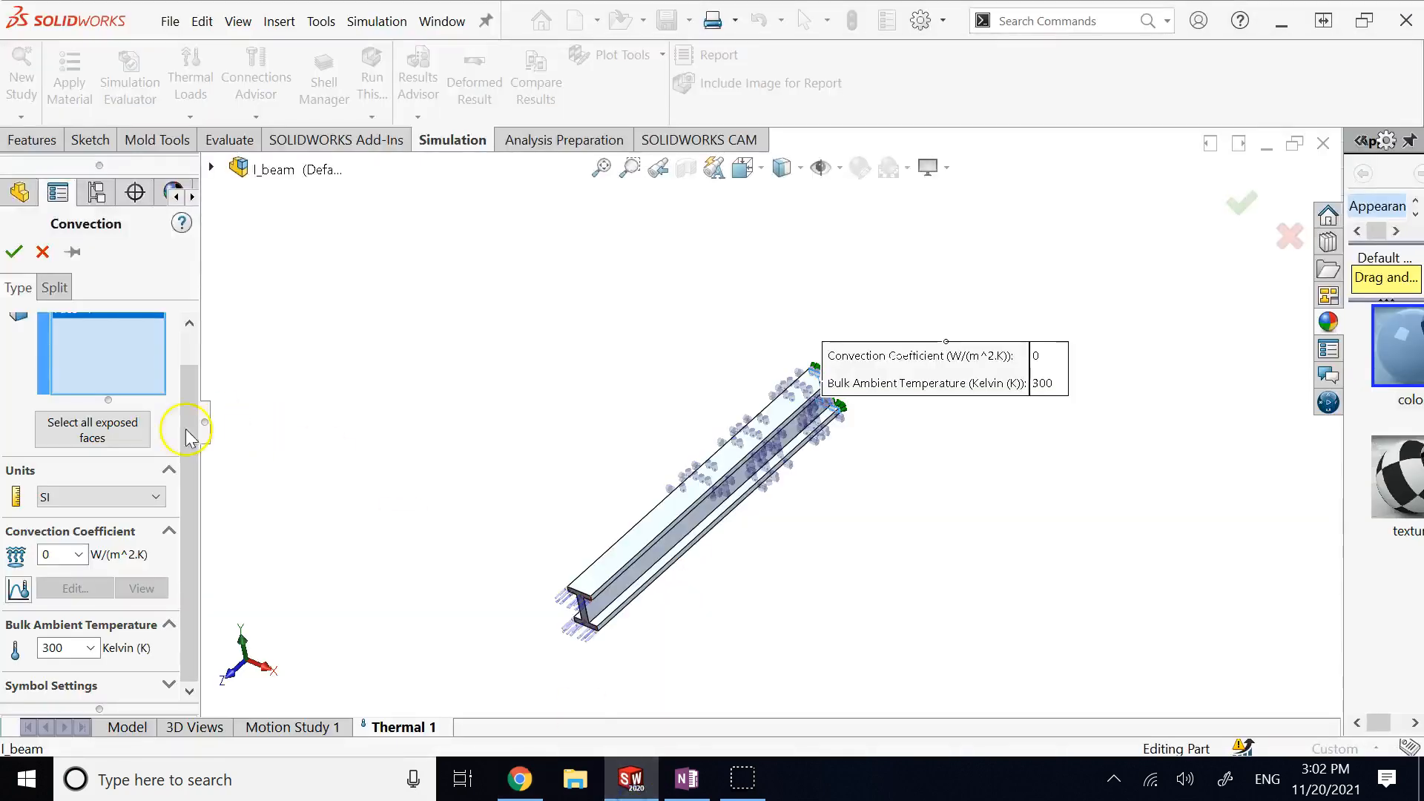
pyautogui.doubleClick(55, 553)
pyautogui.write('12')
pyautogui.press('BackSpace')
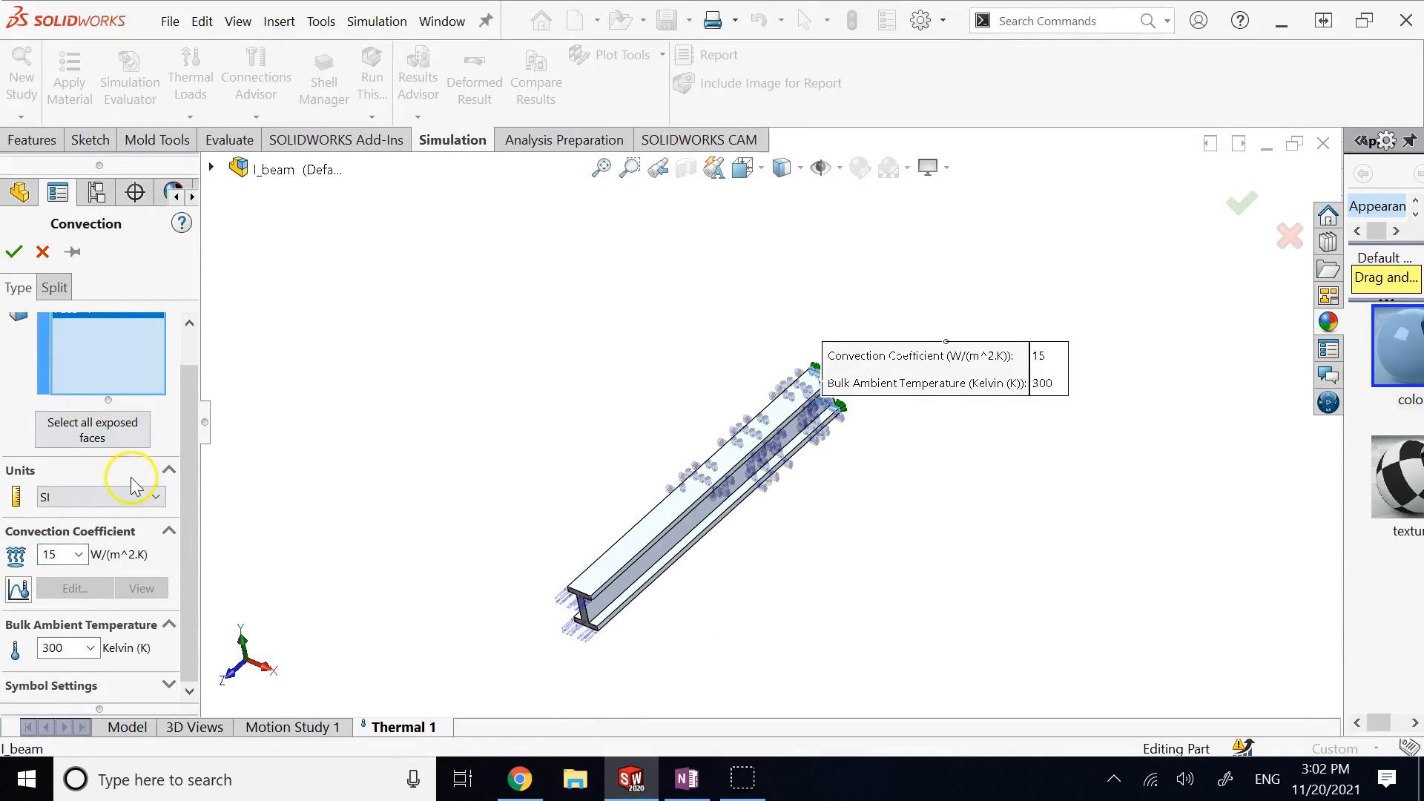
pyautogui.click(14, 252)
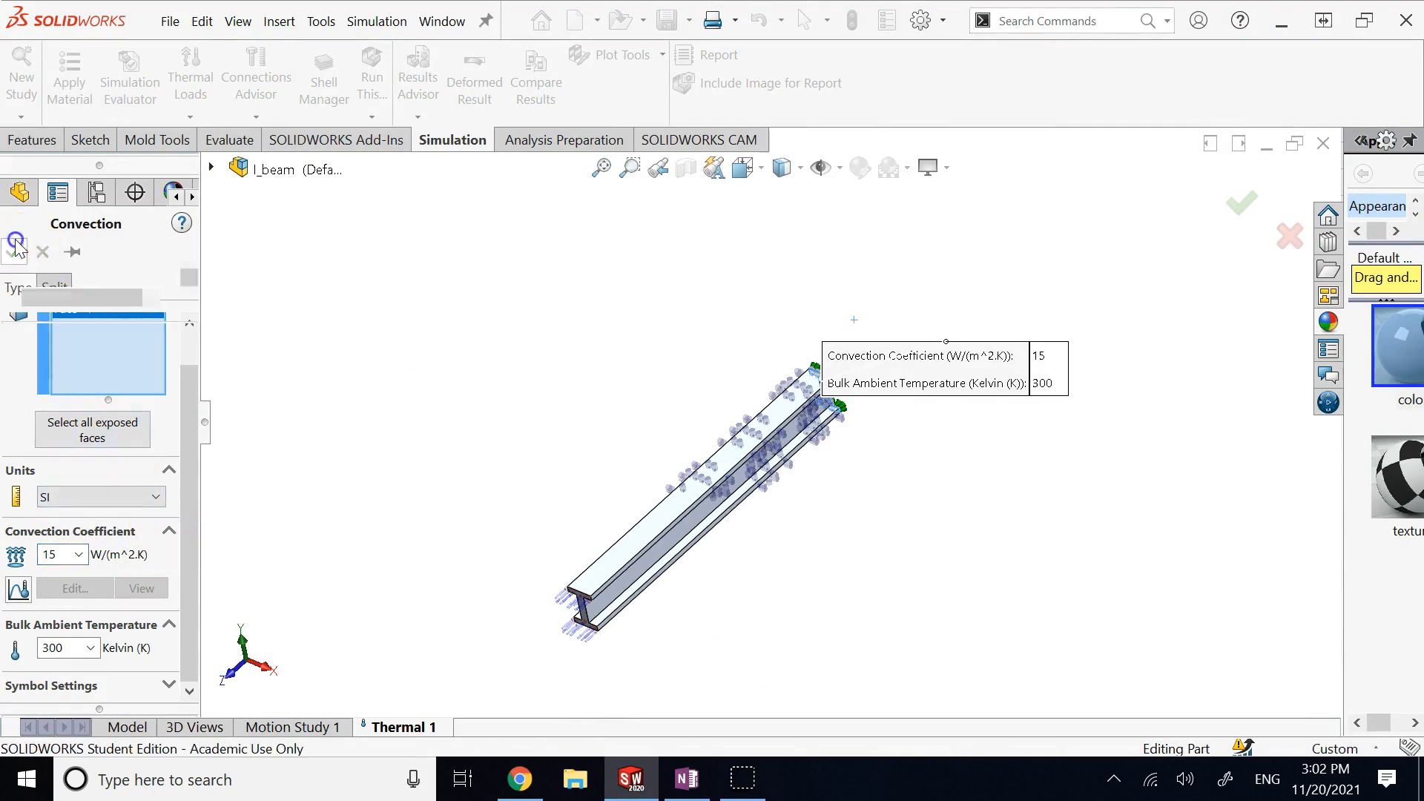
# Step: Examine the heat flux, temperature and convection loads applied to the I-beam and return it to the isometric view
pyautogui.click(168, 482)
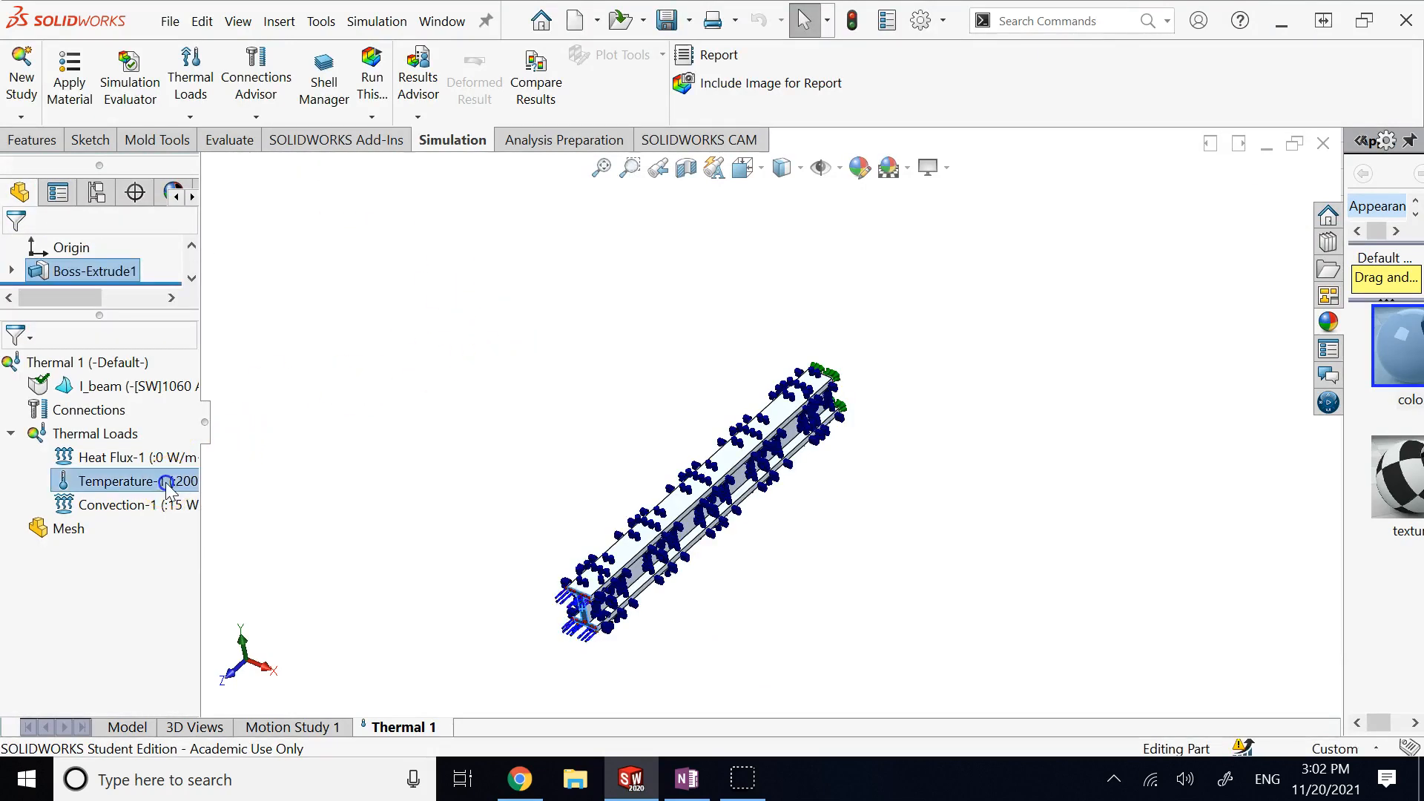
pyautogui.click(175, 620)
pyautogui.click(173, 484)
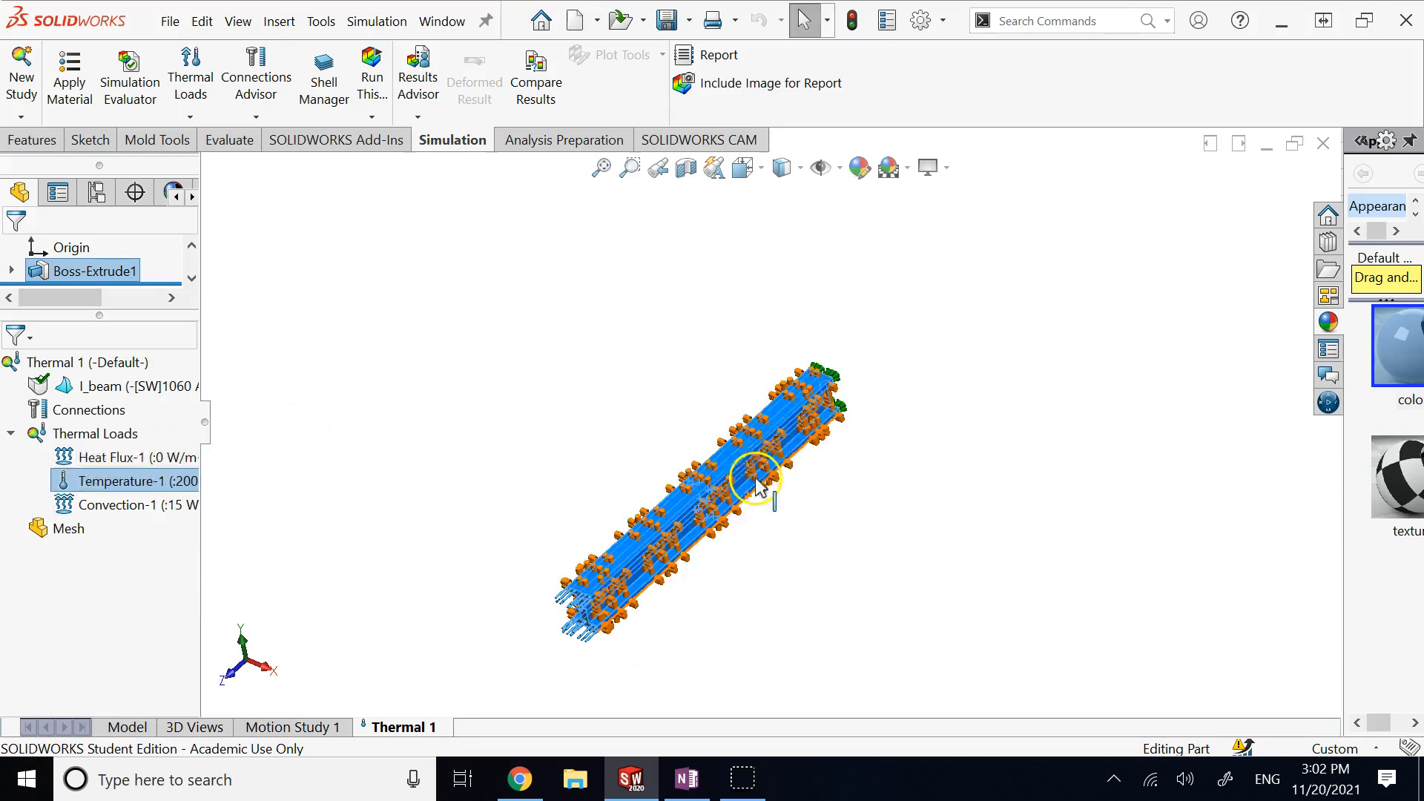
pyautogui.scroll(-5, 838, 386)
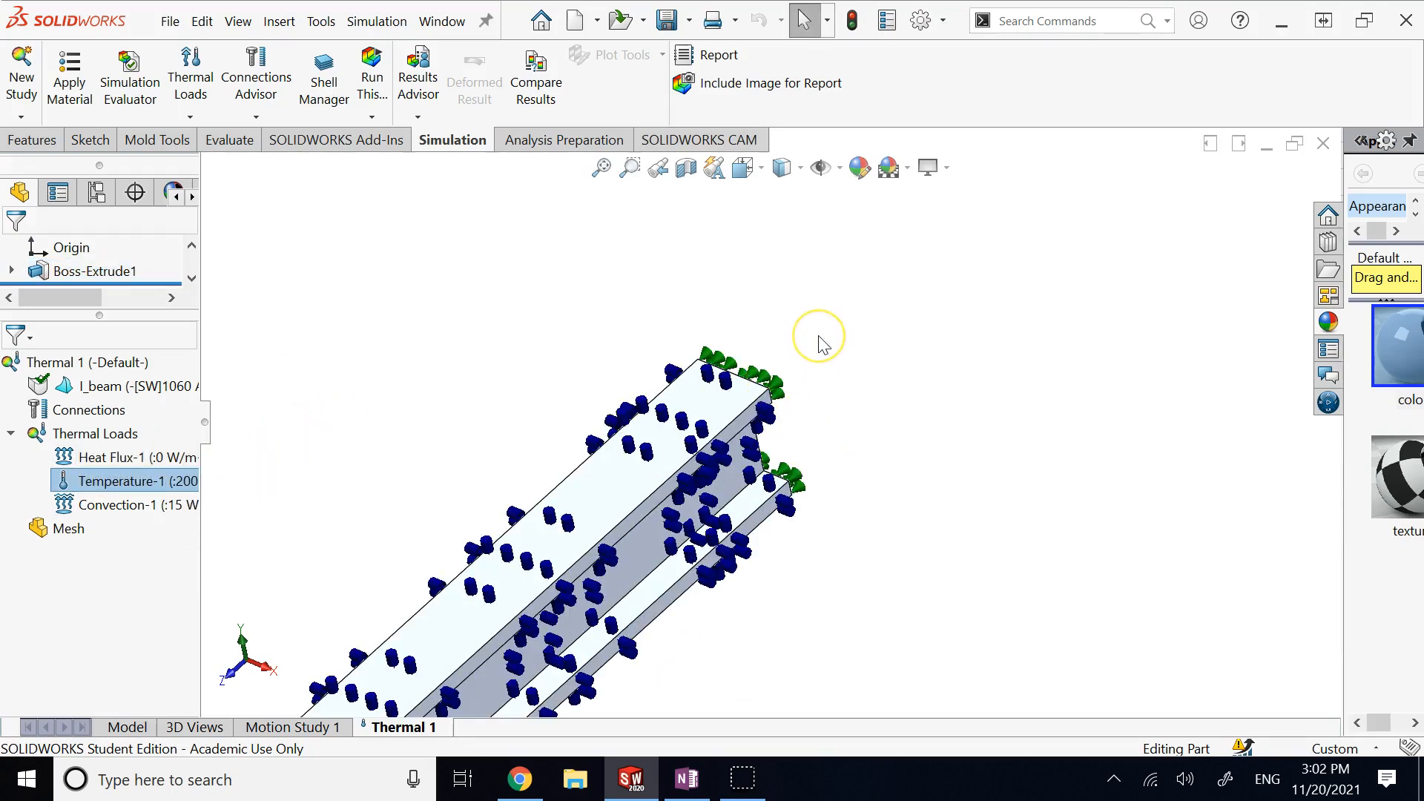
pyautogui.scroll(6, 820, 343)
pyautogui.click(549, 590)
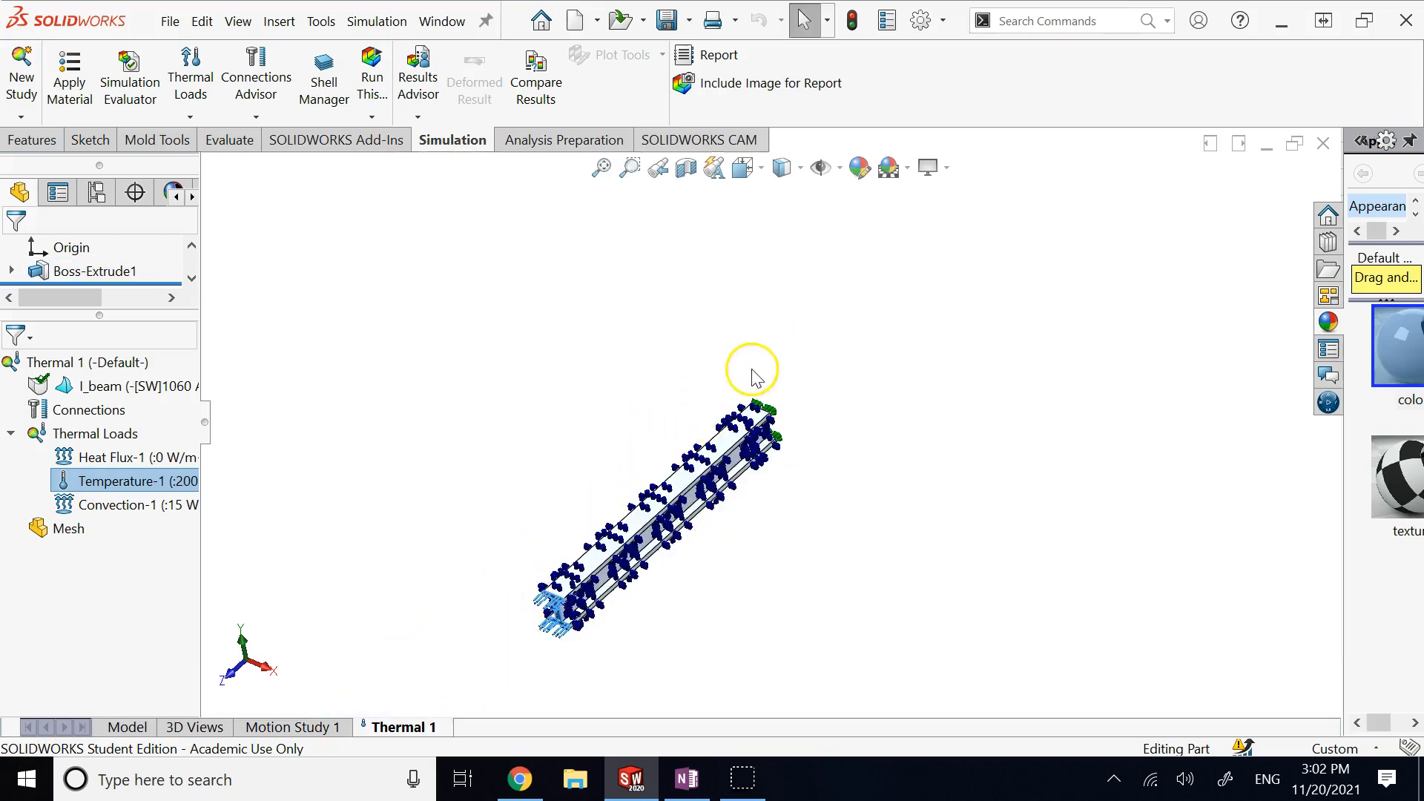
pyautogui.scroll(-5, 756, 397)
pyautogui.click(642, 573)
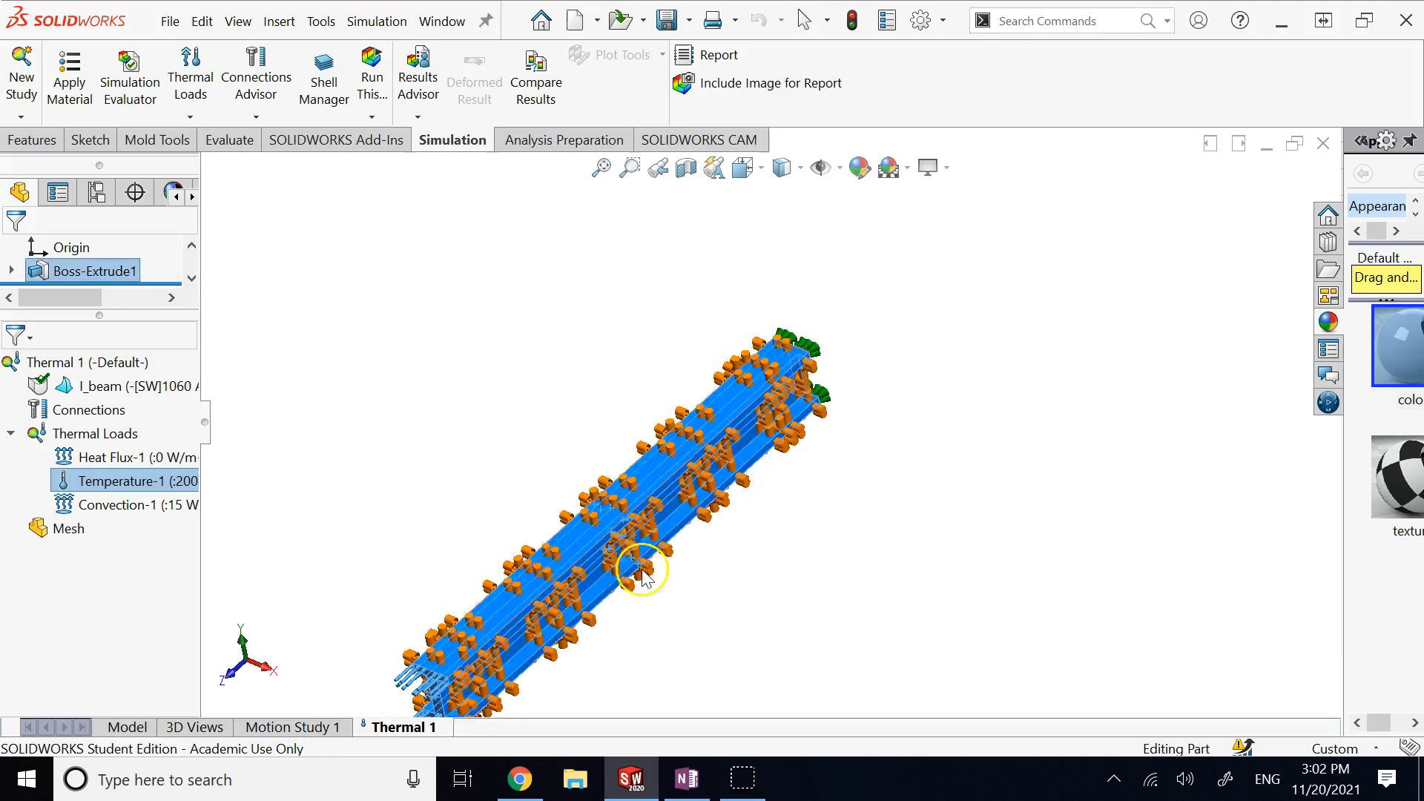
pyautogui.scroll(3, 474, 646)
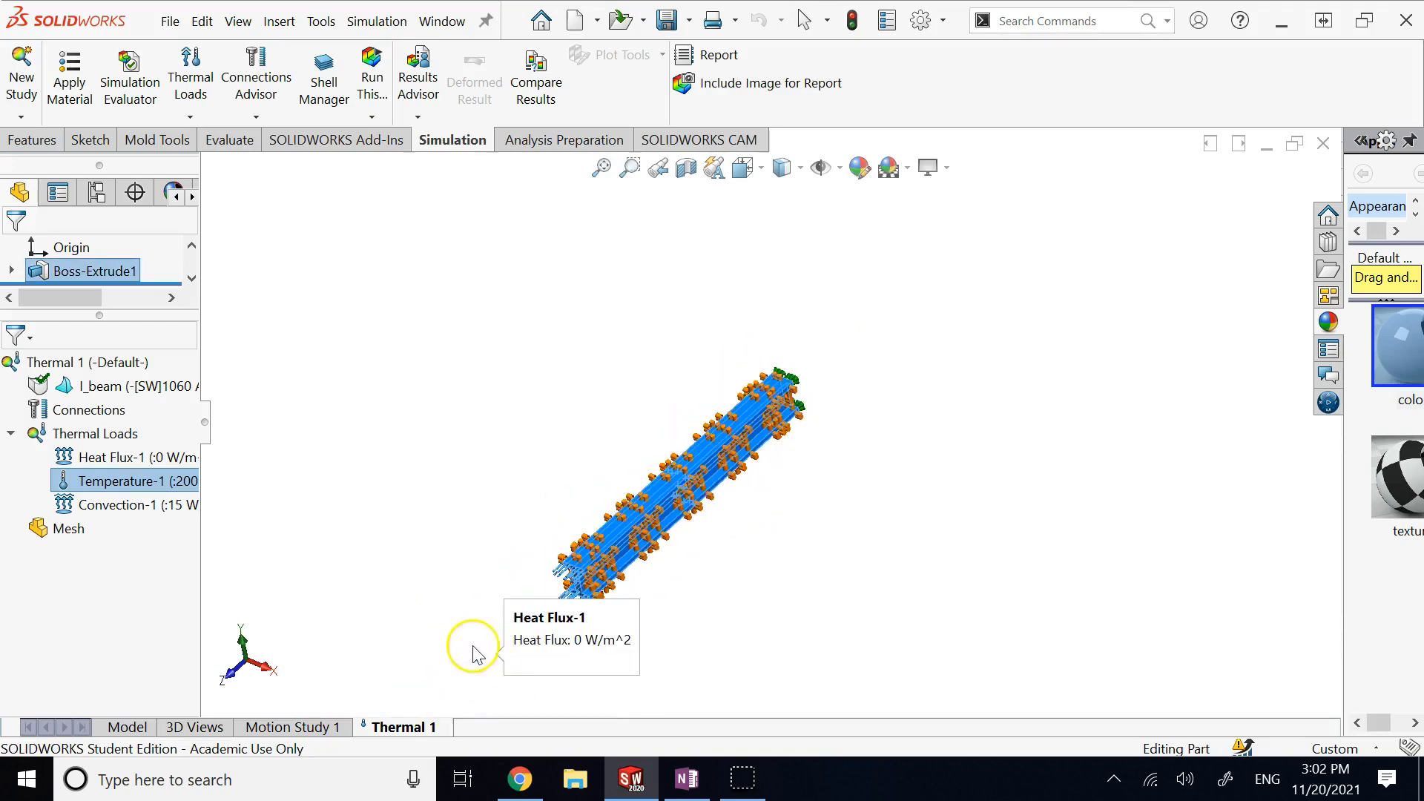
pyautogui.click(697, 556)
pyautogui.scroll(-3, 750, 550)
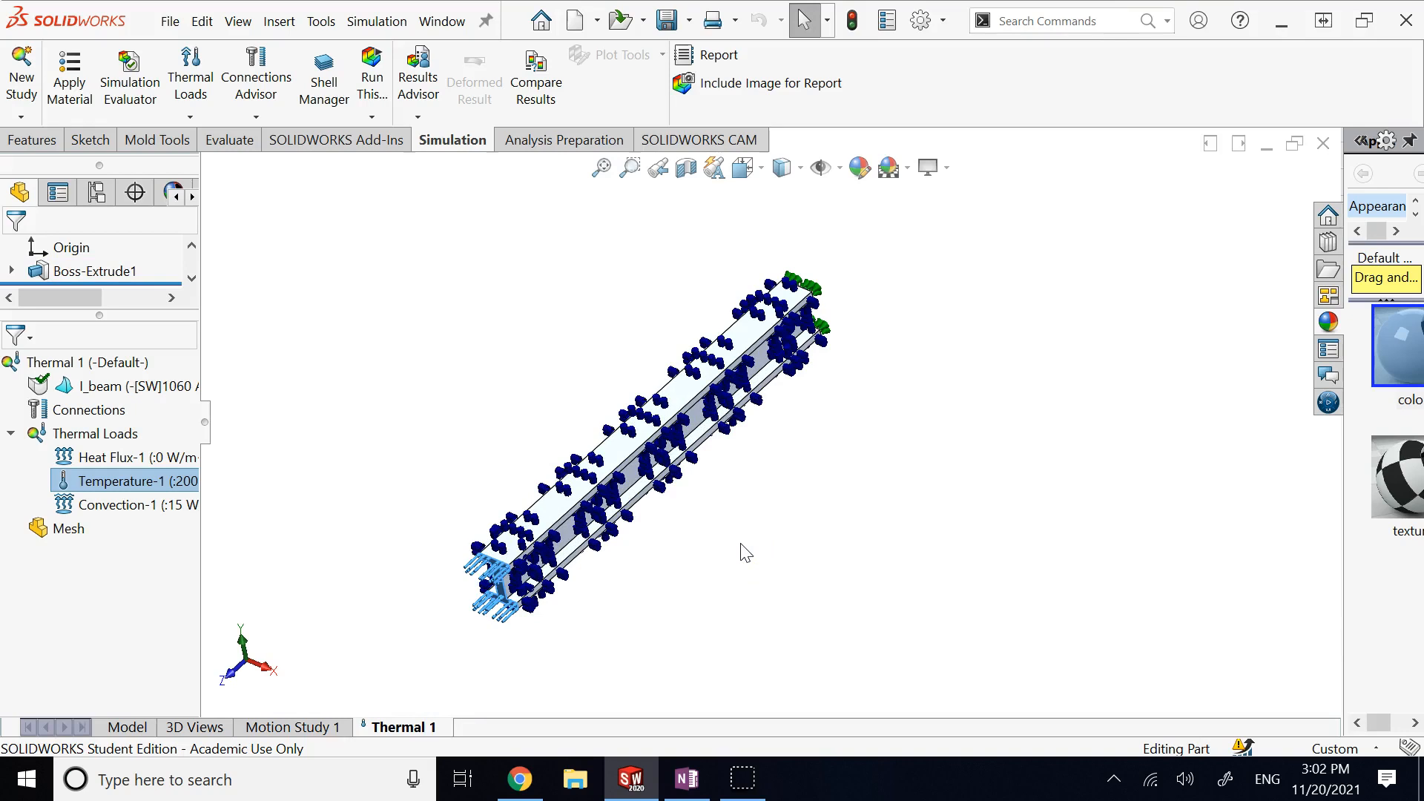
pyautogui.click(744, 551)
pyautogui.press('space')
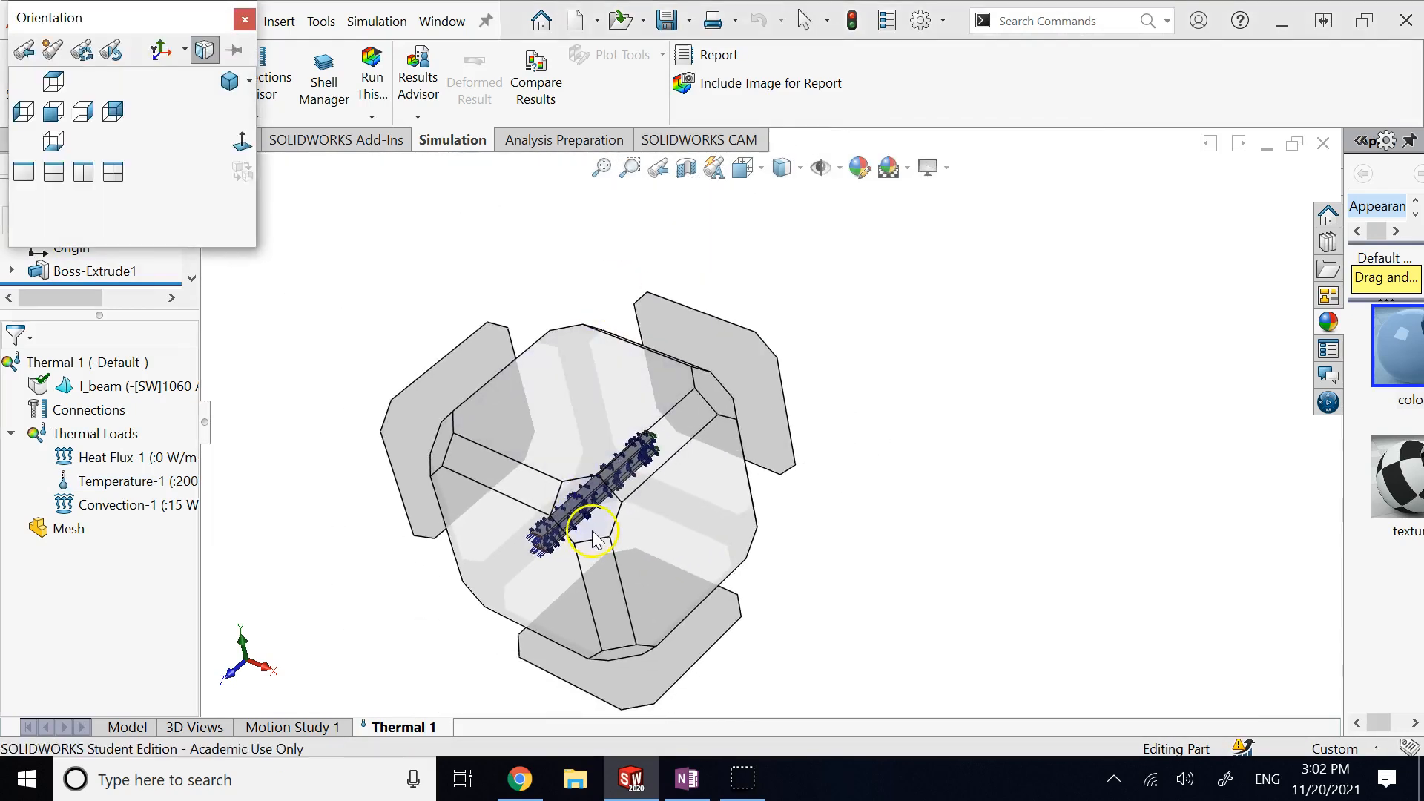
pyautogui.click(594, 540)
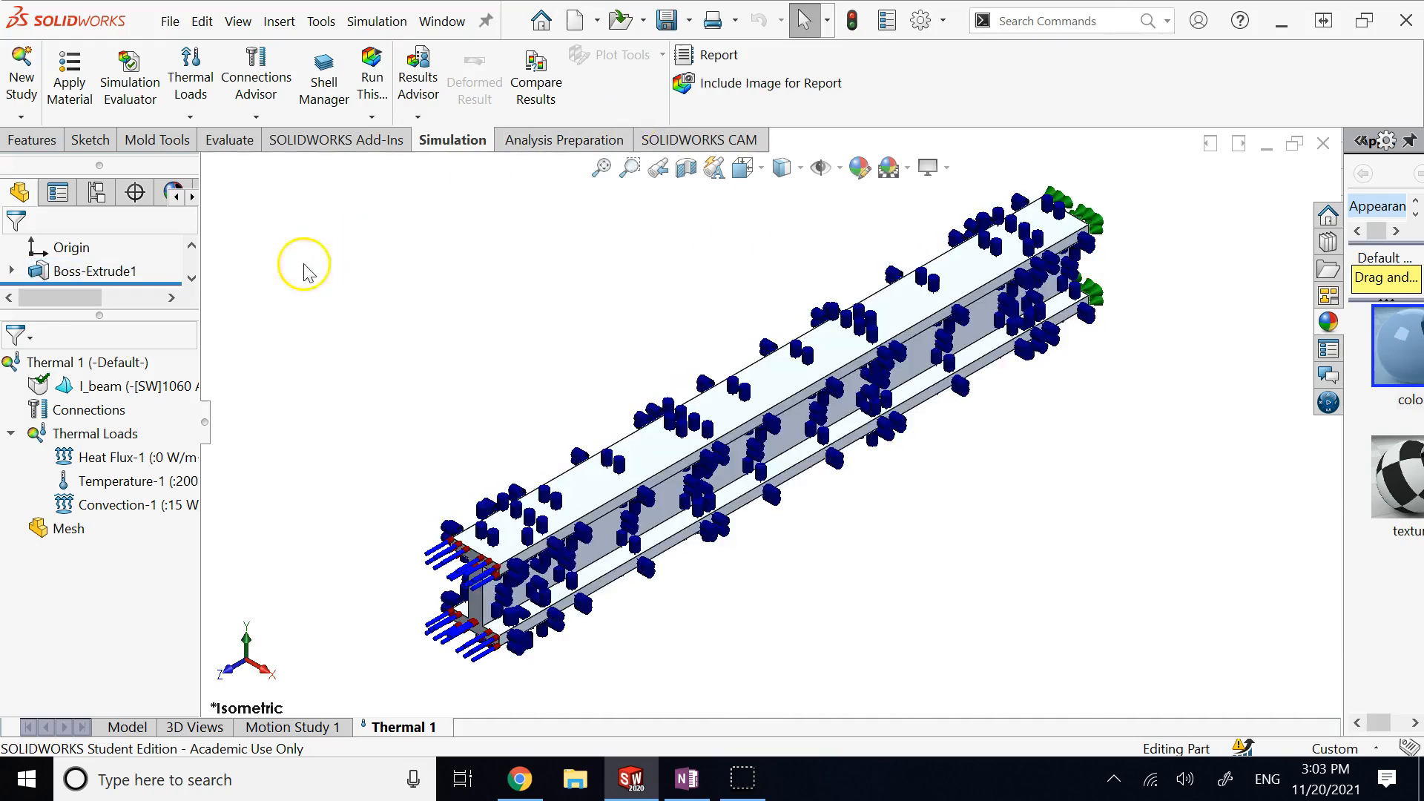
# Step: Create a standard mesh of the I-beam at the default density and inspect its elements
pyautogui.rightClick(82, 534)
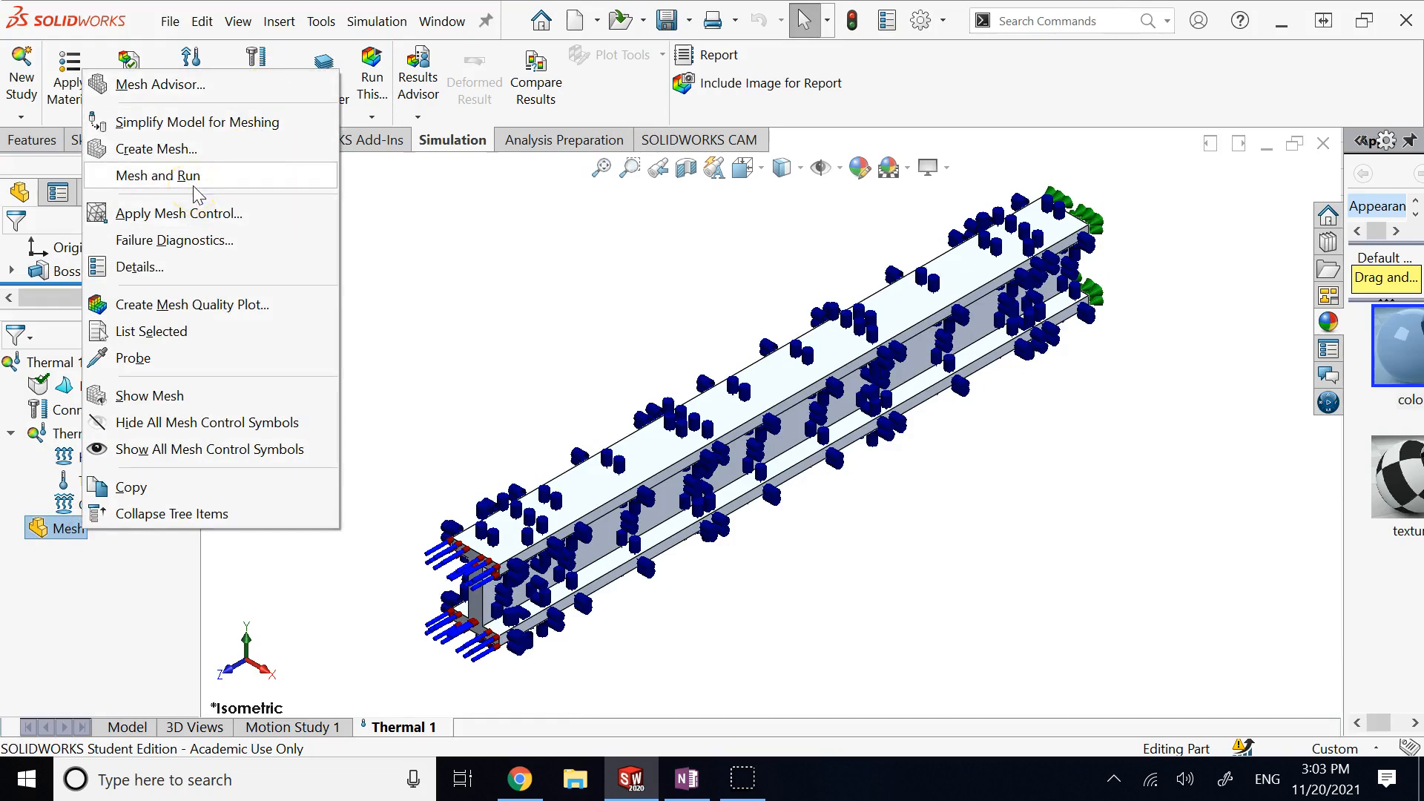
pyautogui.click(189, 149)
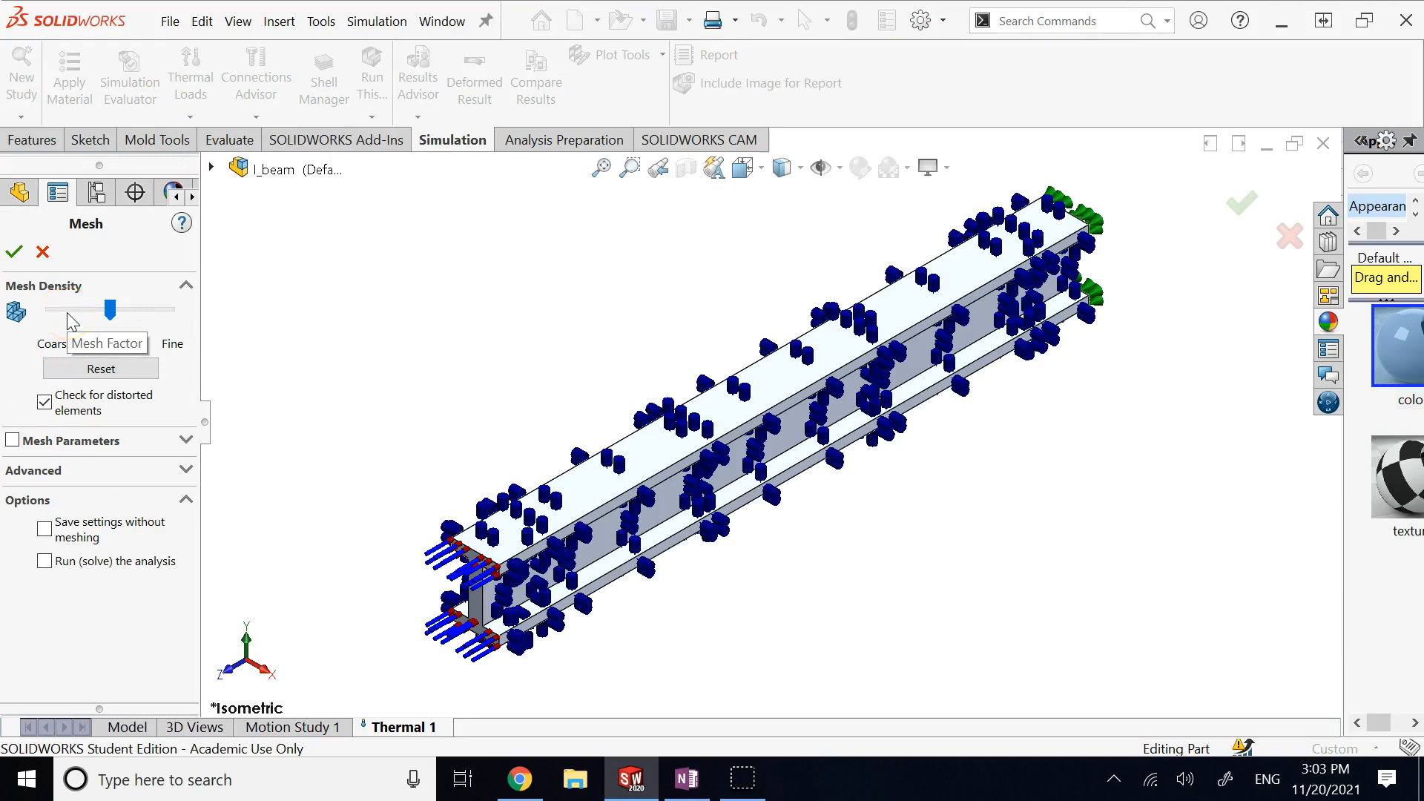
pyautogui.click(74, 470)
pyautogui.click(69, 442)
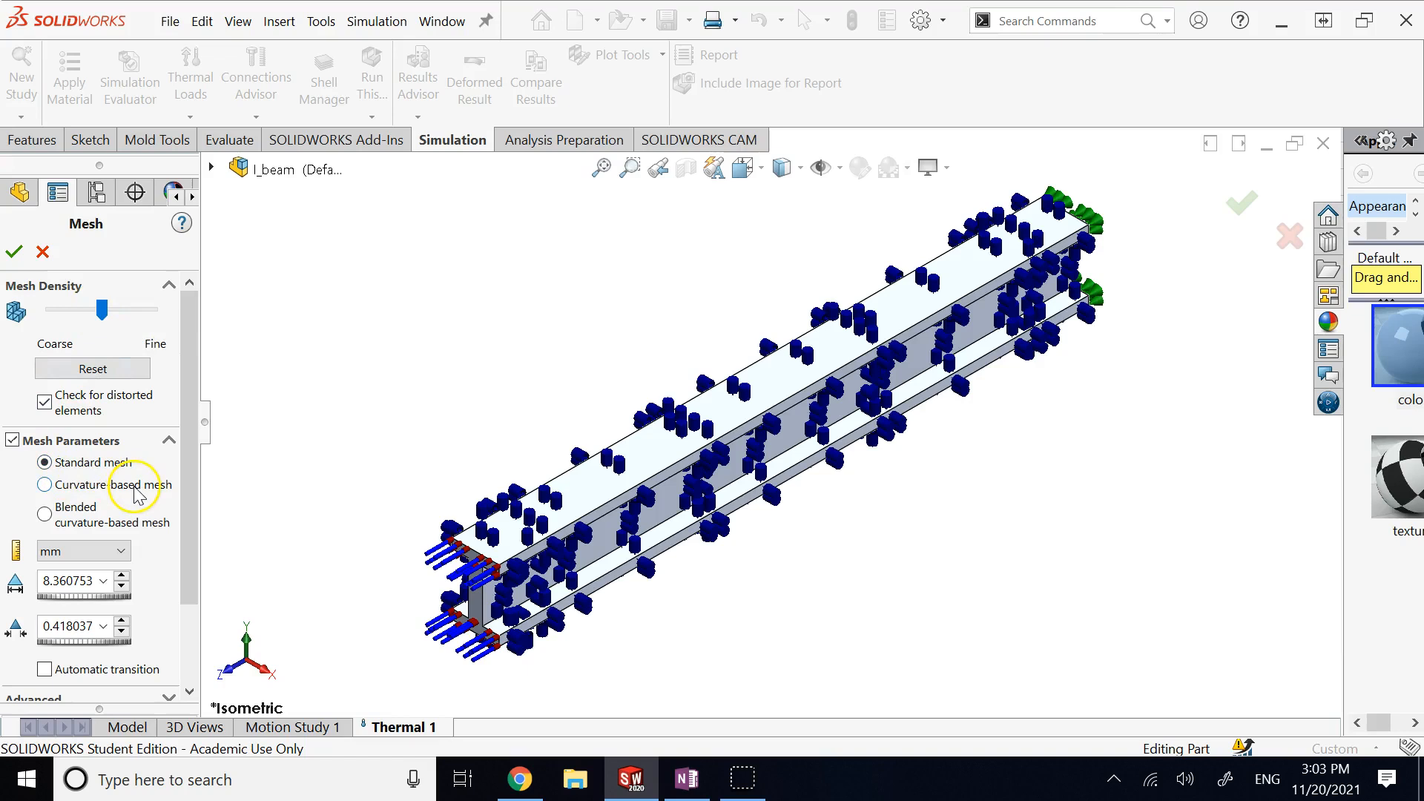
pyautogui.click(15, 250)
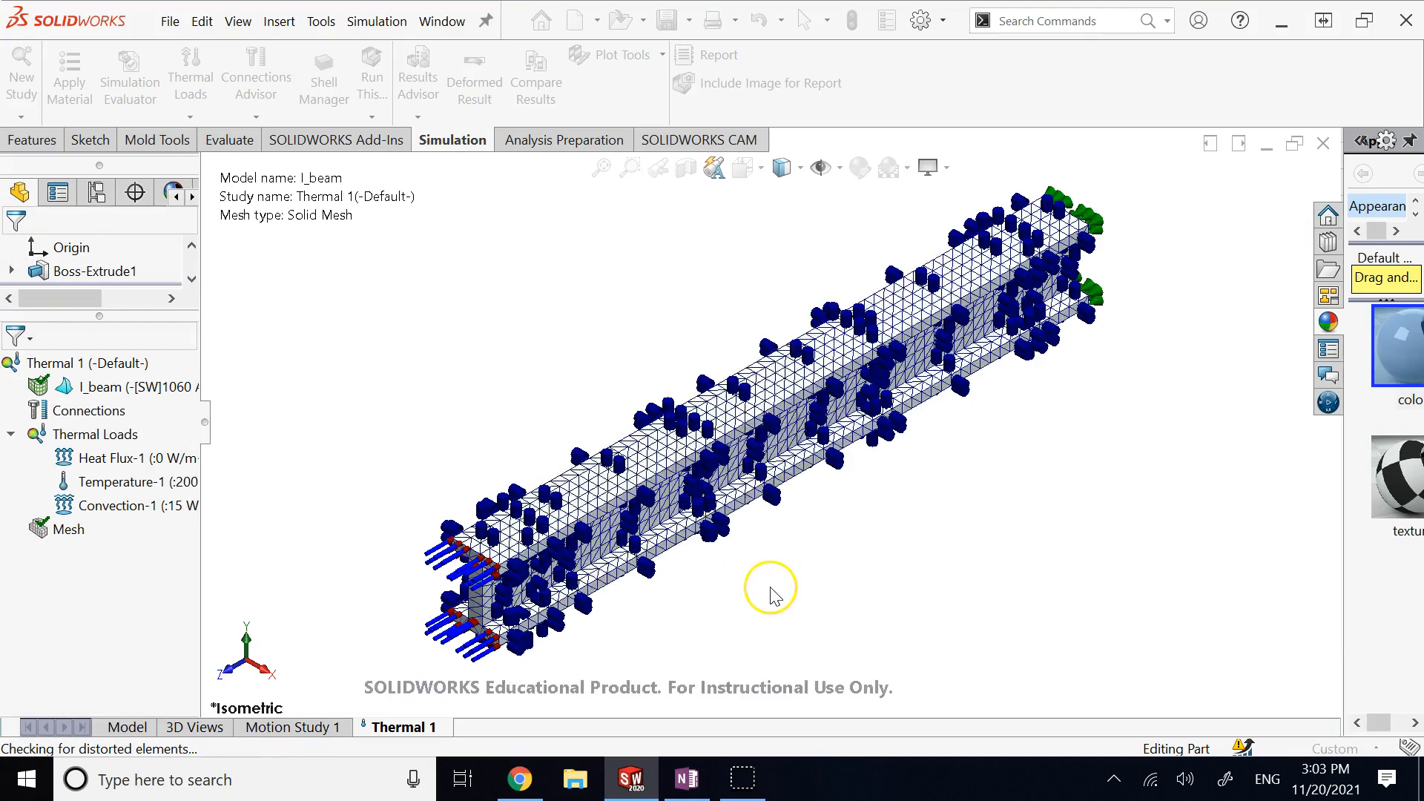
pyautogui.scroll(-5, 739, 566)
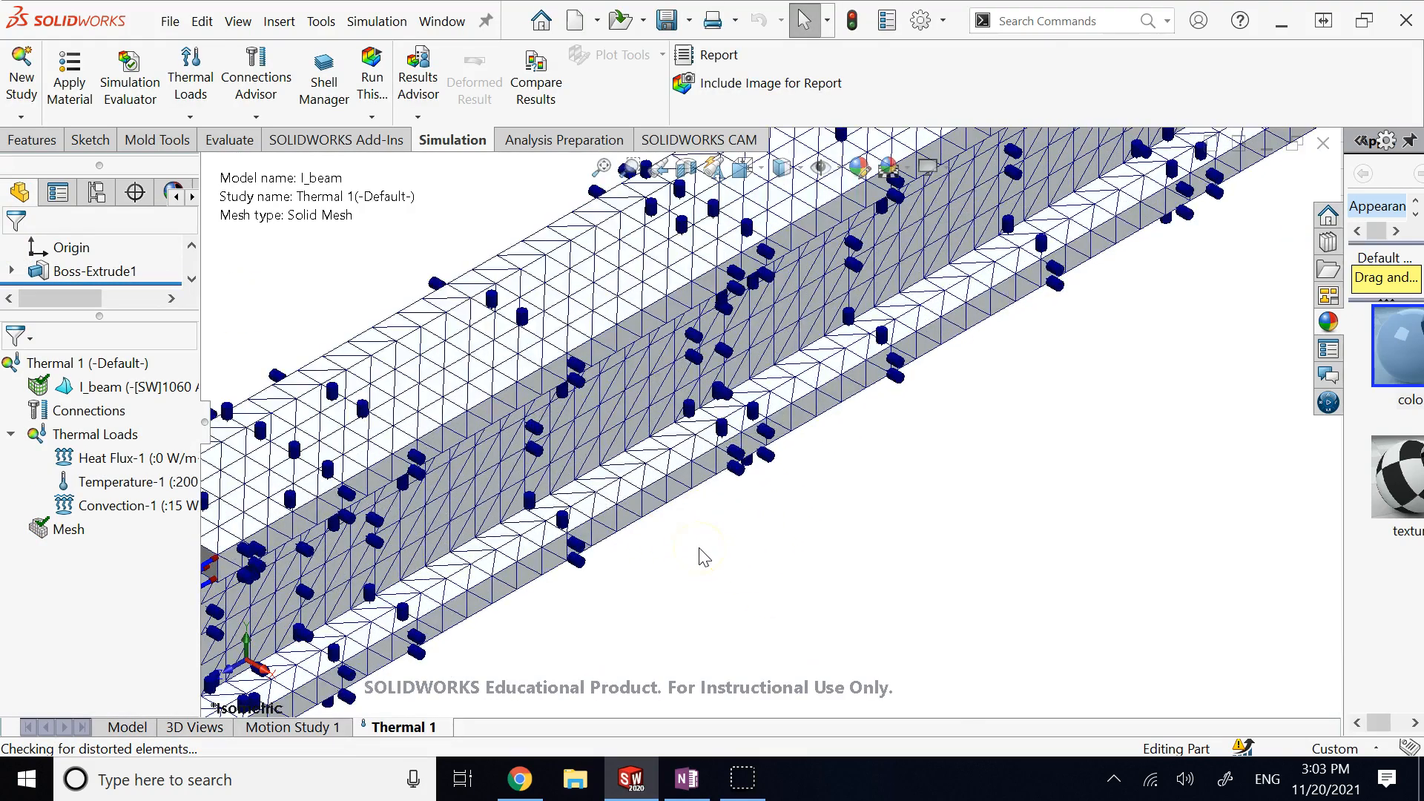
pyautogui.scroll(5, 703, 557)
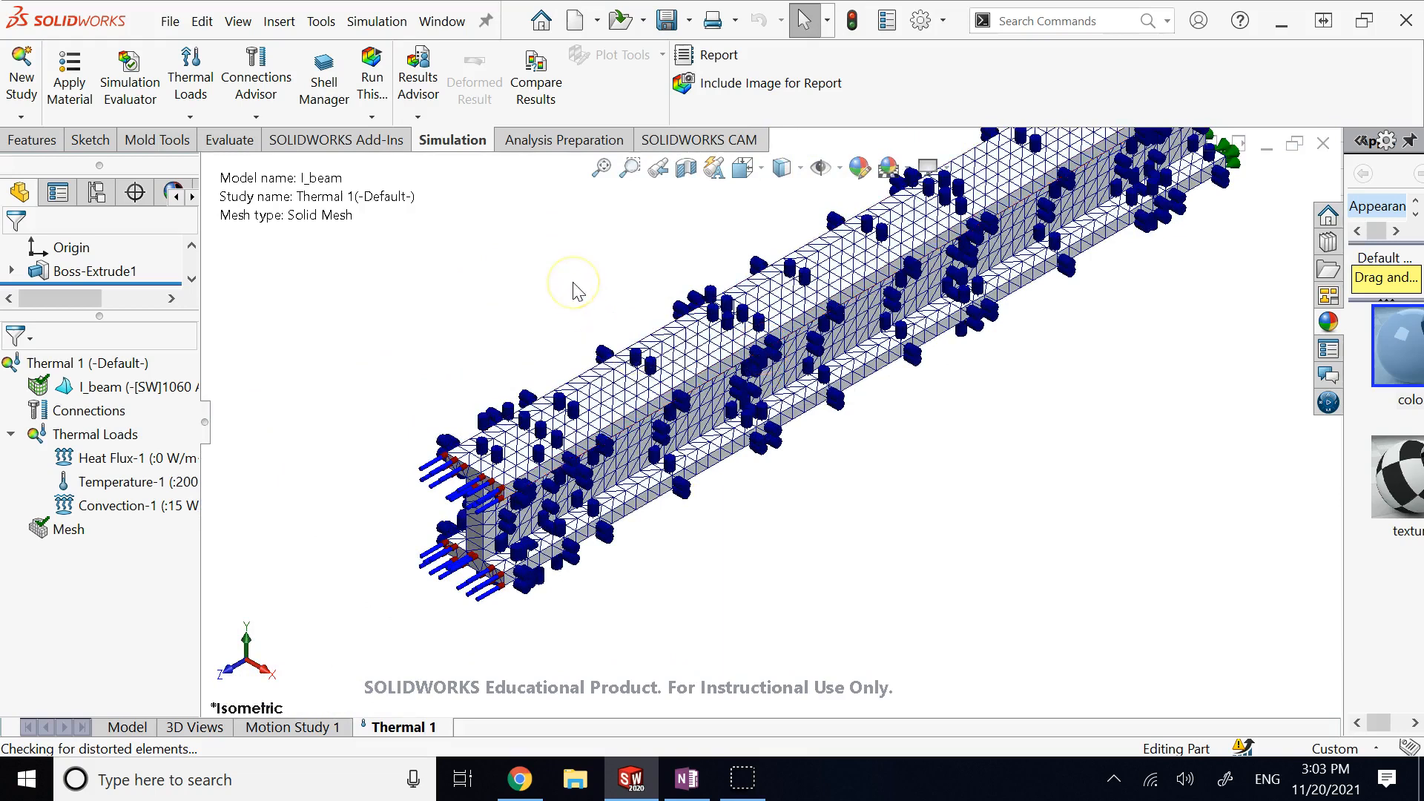
# Step: Run the thermal study and examine the temperature plot along the I-beam from the heated front end to the rear end
pyautogui.click(372, 79)
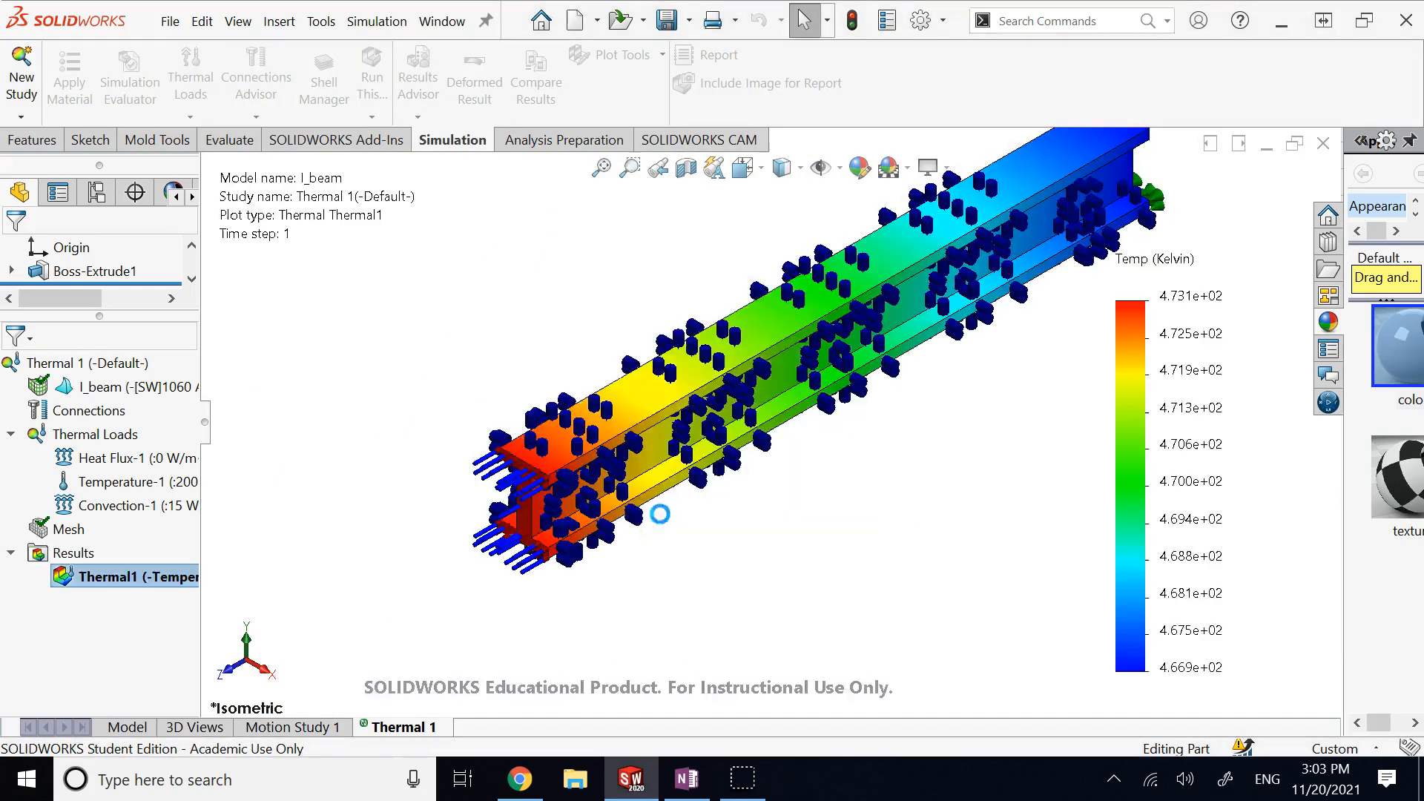
pyautogui.scroll(2, 1024, 237)
pyautogui.scroll(-4, 987, 255)
pyautogui.scroll(3, 723, 436)
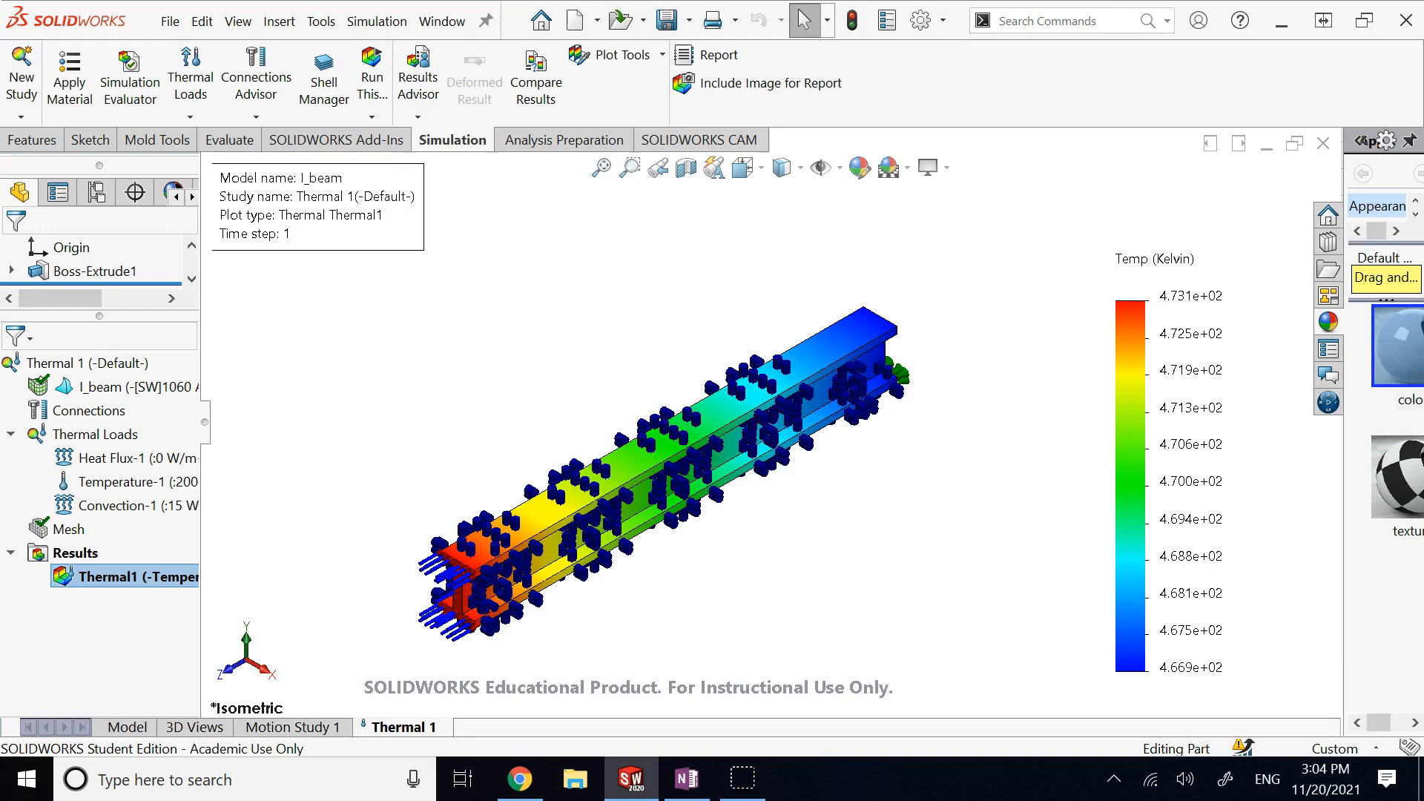
pyautogui.click(492, 348)
pyautogui.click(878, 340)
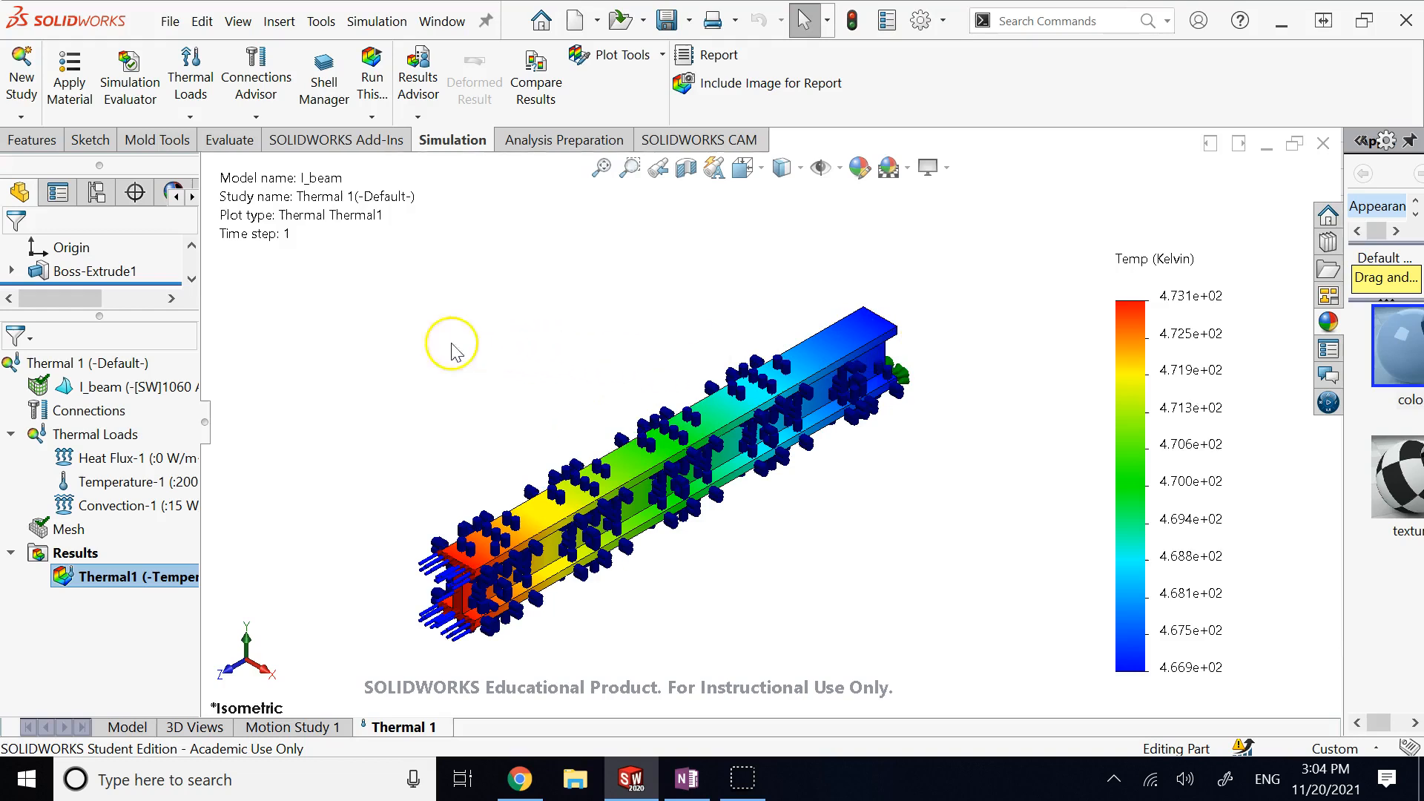
pyautogui.click(448, 576)
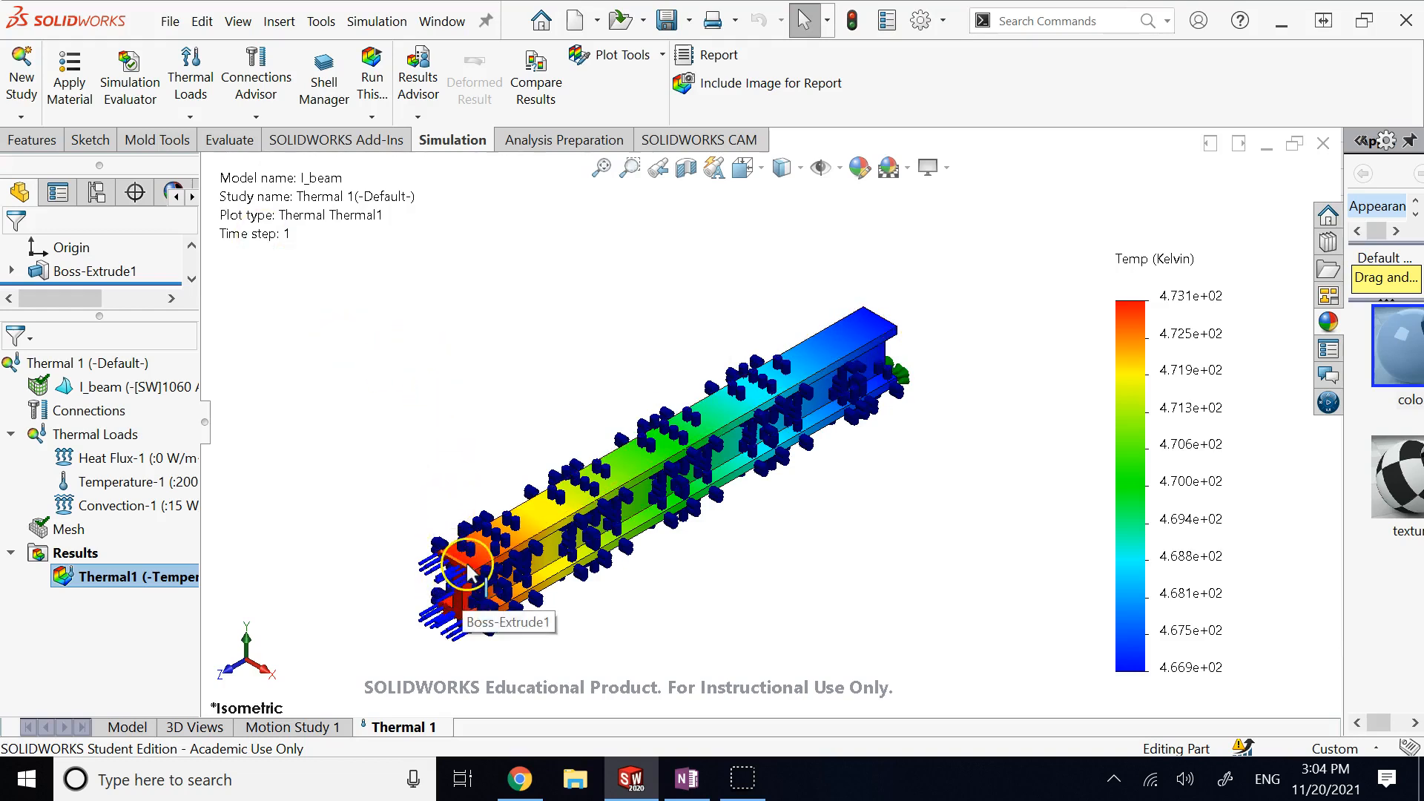
pyautogui.scroll(-5, 464, 579)
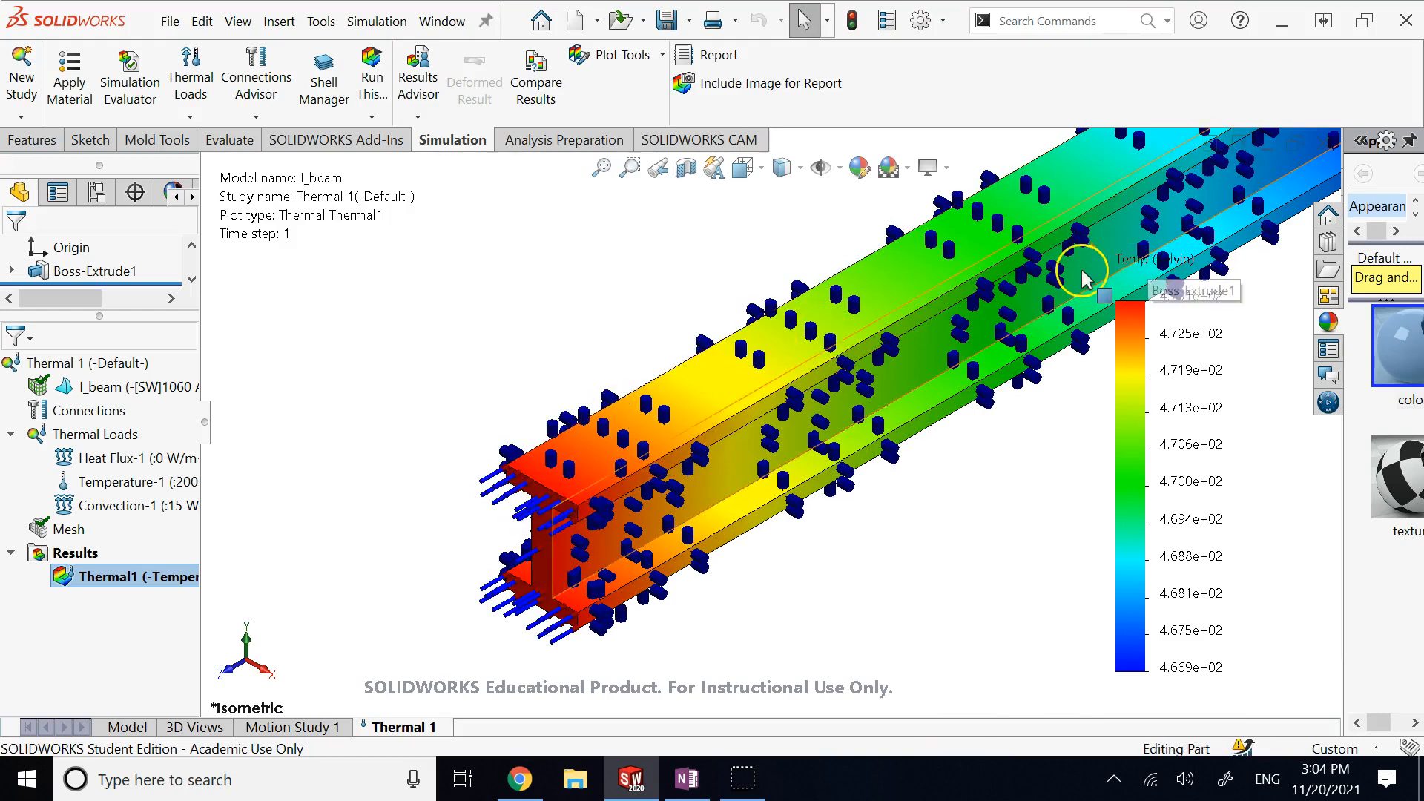
pyautogui.scroll(3, 1081, 273)
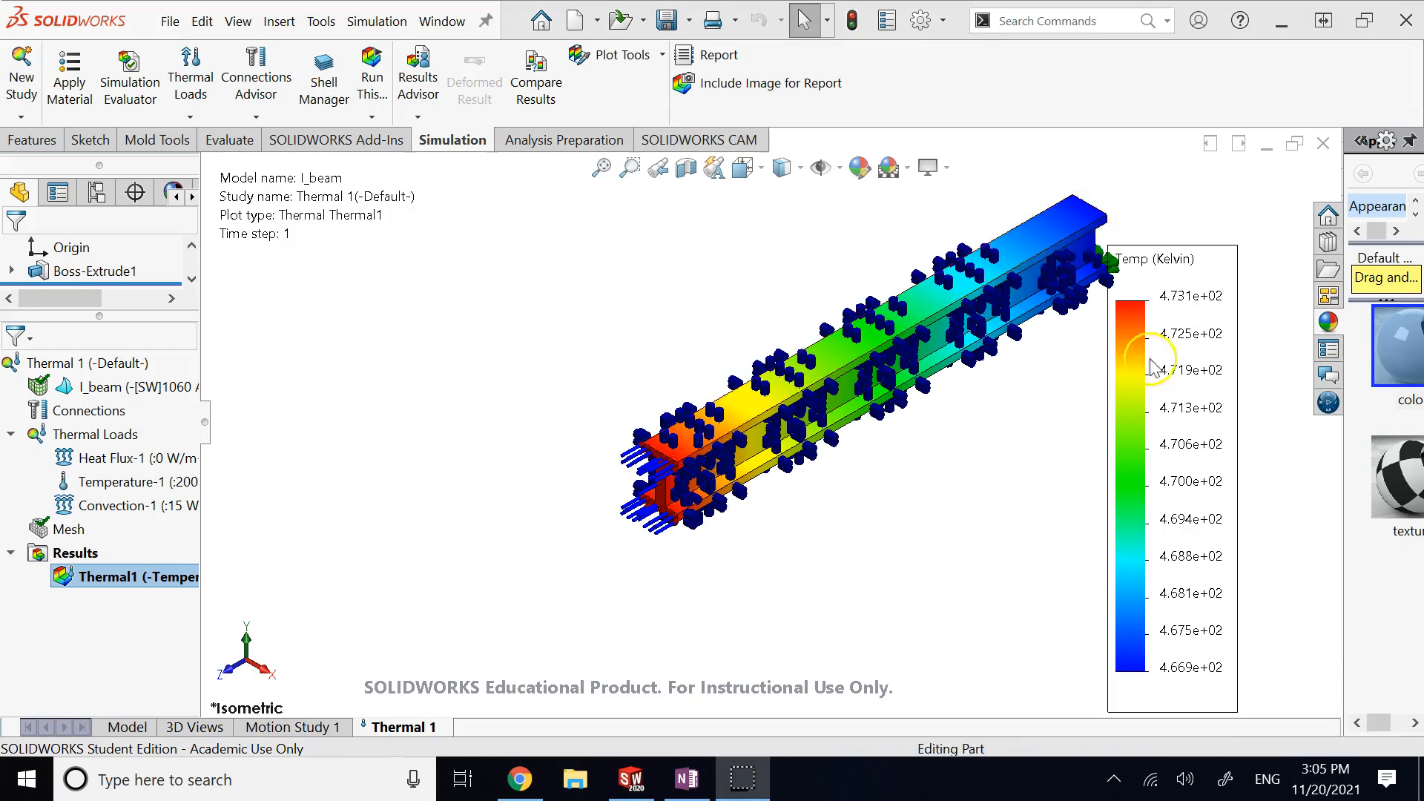
pyautogui.keyDown('ctrl'); pyautogui.moveTo(1128, 292); pyautogui.dragTo(996, 324, button='middle'); pyautogui.keyUp('ctrl')
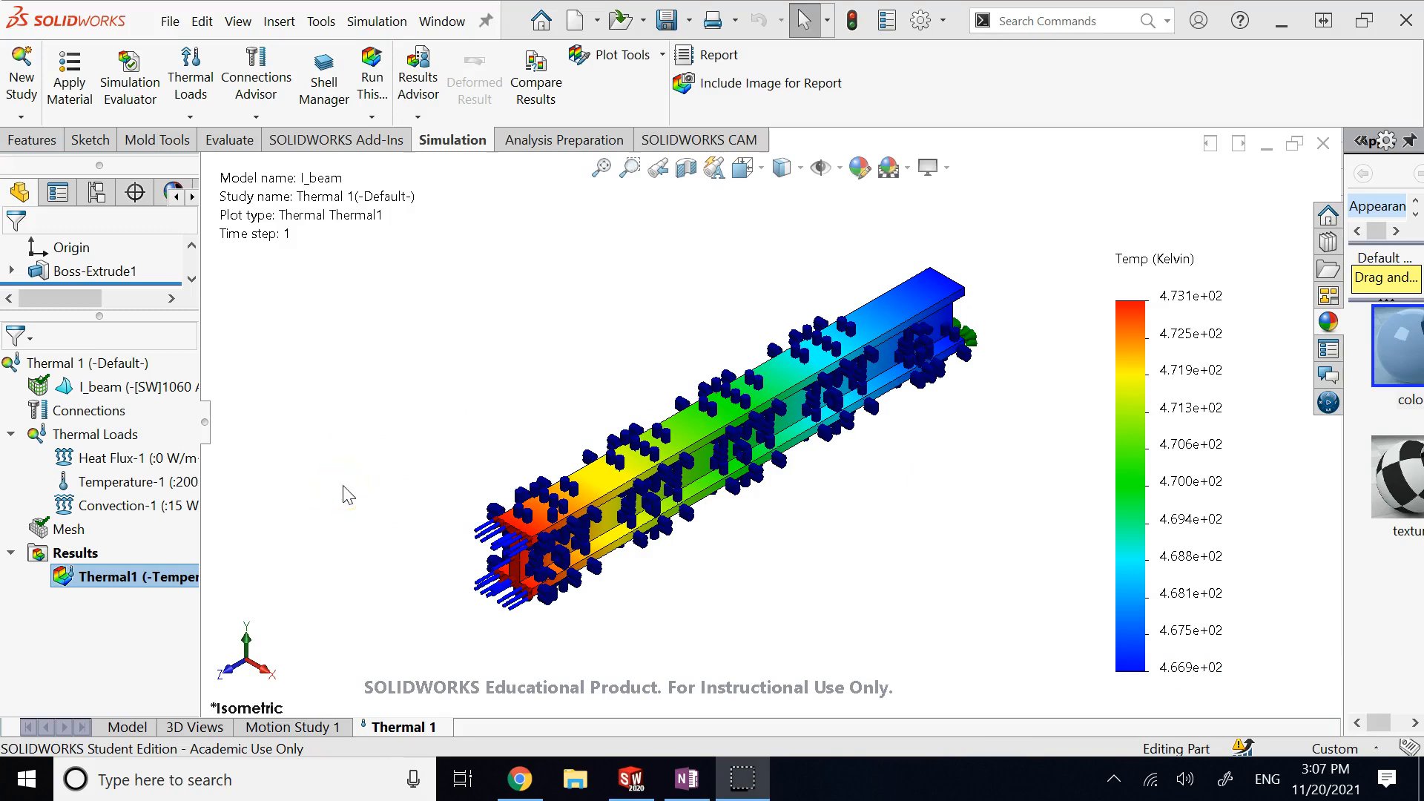
# Step: Try to animate the temperature result plot
pyautogui.rightClick(108, 576)
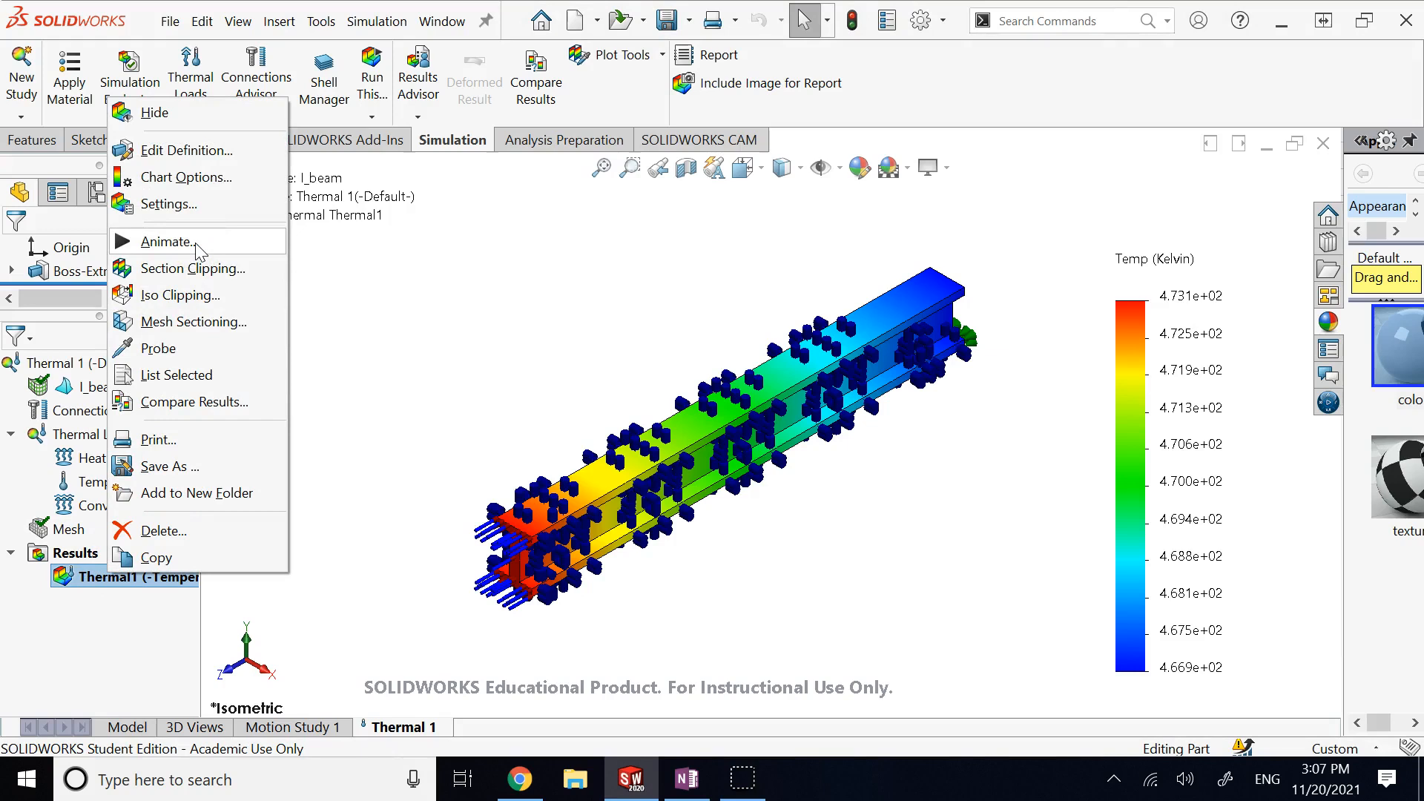
pyautogui.click(167, 242)
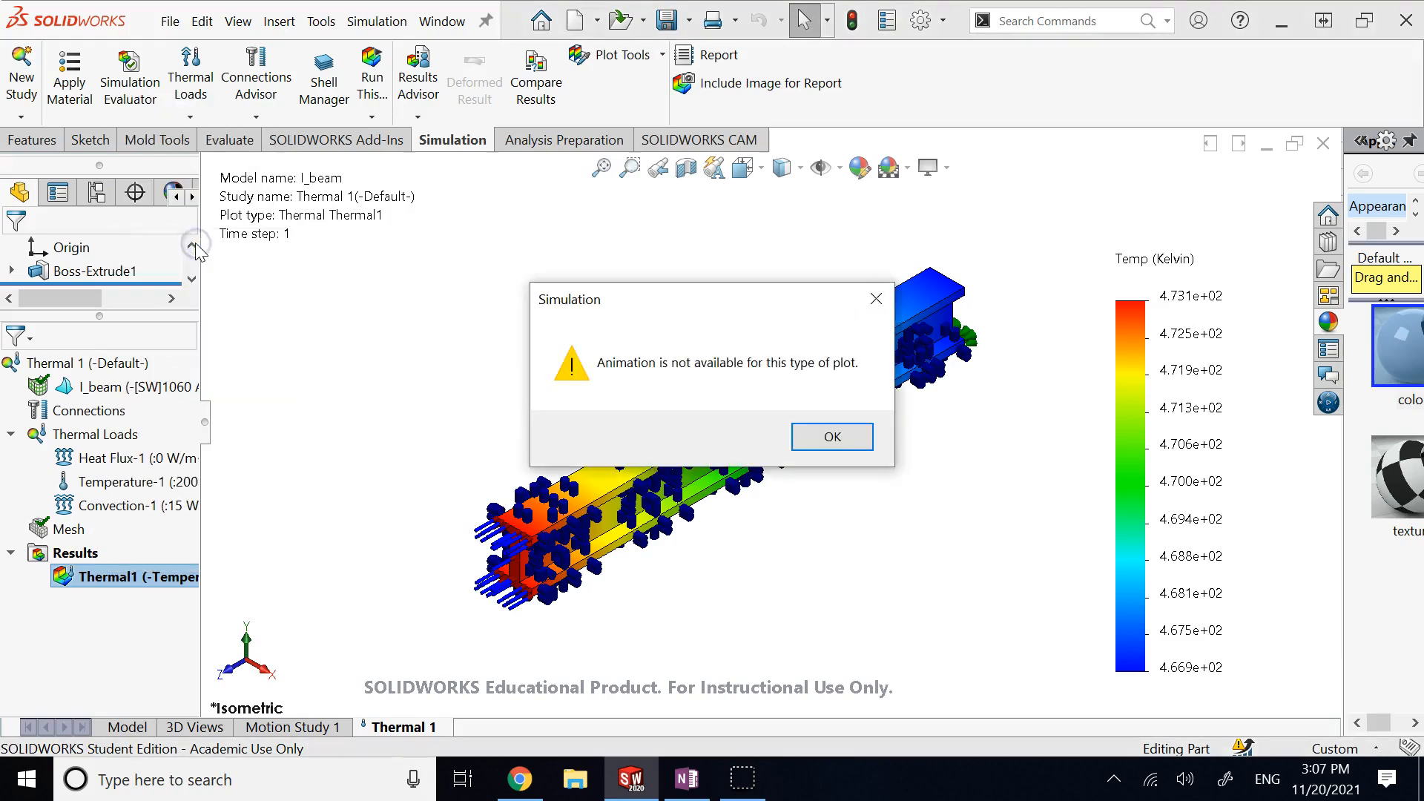
pyautogui.click(829, 442)
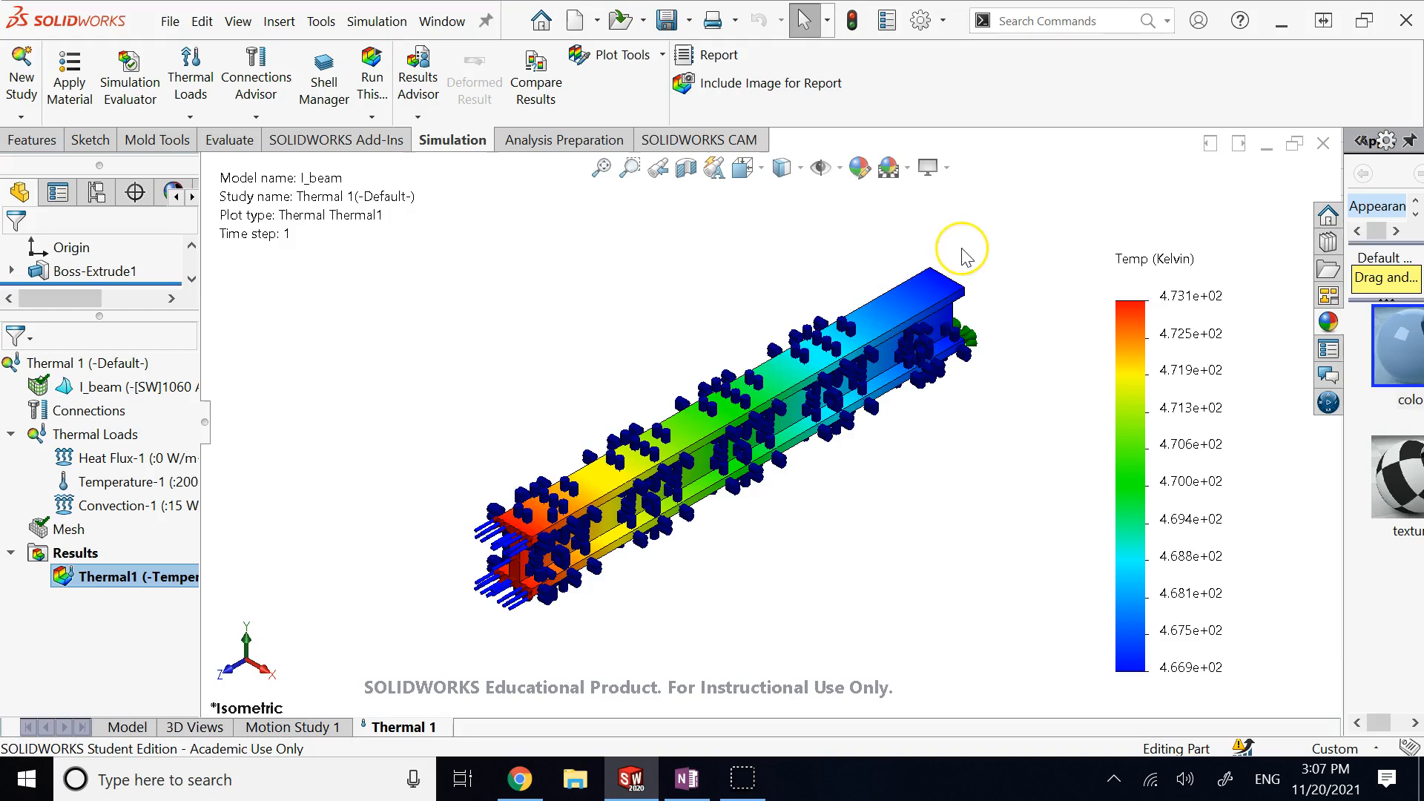
pyautogui.click(914, 308)
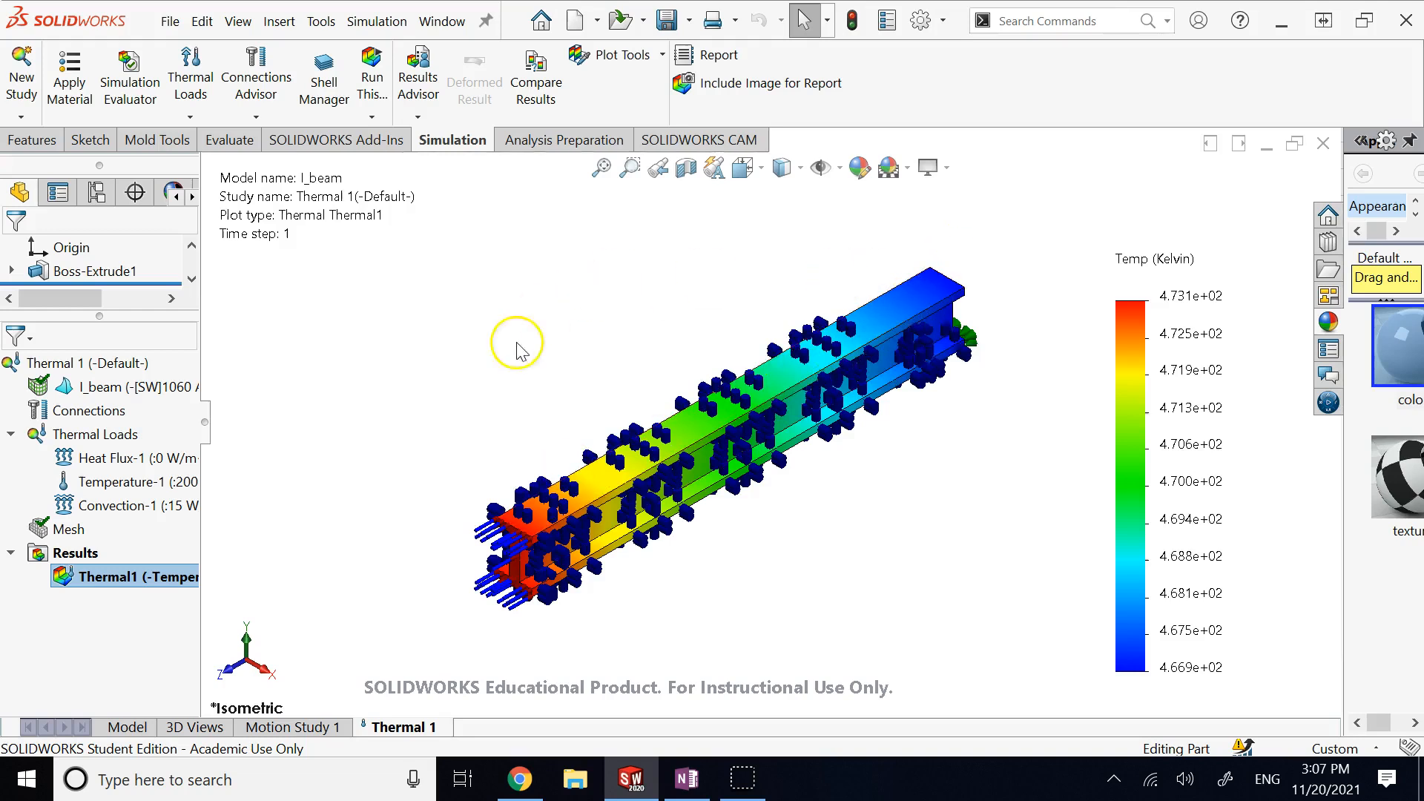
# Step: Probe the temperature at a location near the middle of the I-beam's upper flange
pyautogui.rightClick(158, 577)
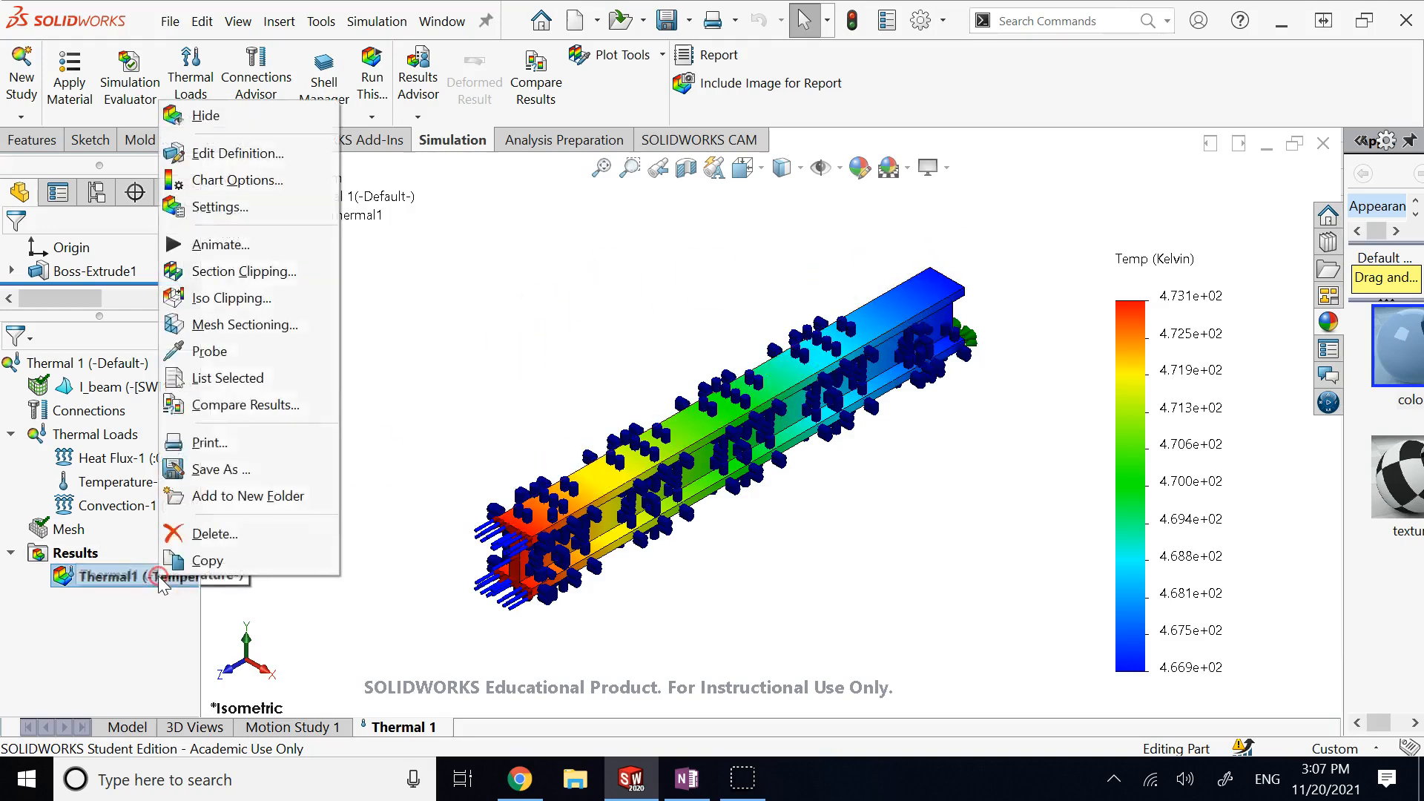
pyautogui.click(248, 350)
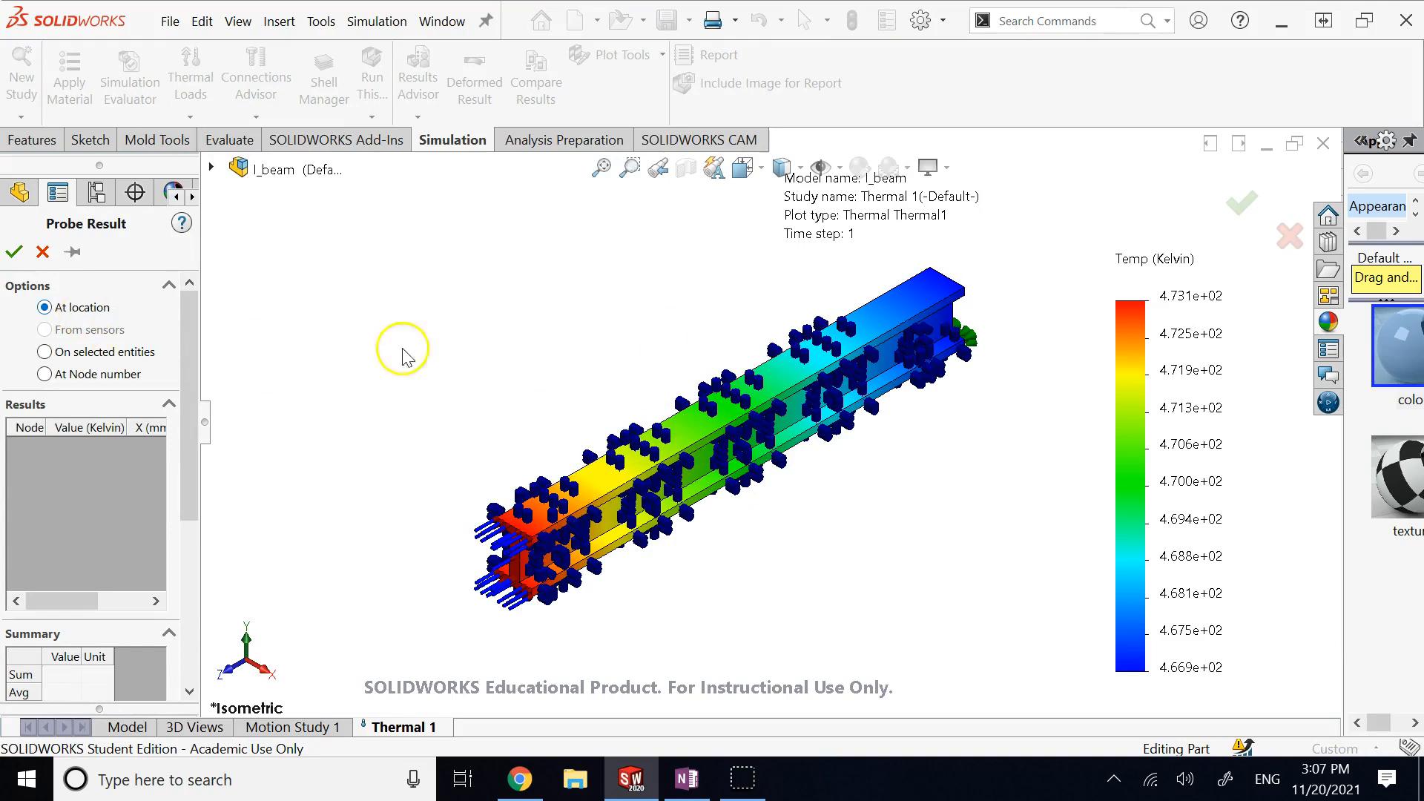
pyautogui.click(700, 425)
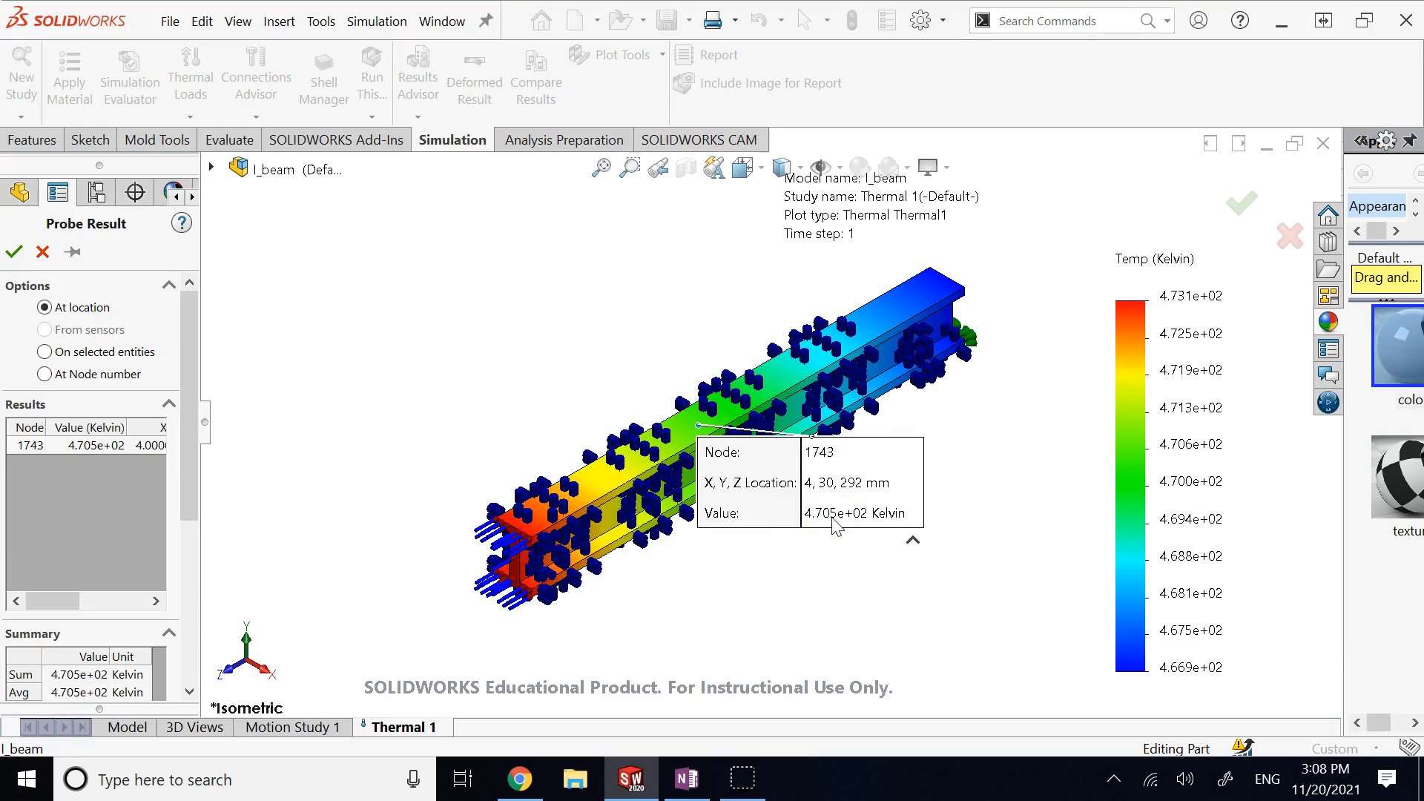
# Step: Close the probe and redefine the thermal result plot to display HFLUXZ: Z Heat Flux in W/m^2
pyautogui.click(14, 252)
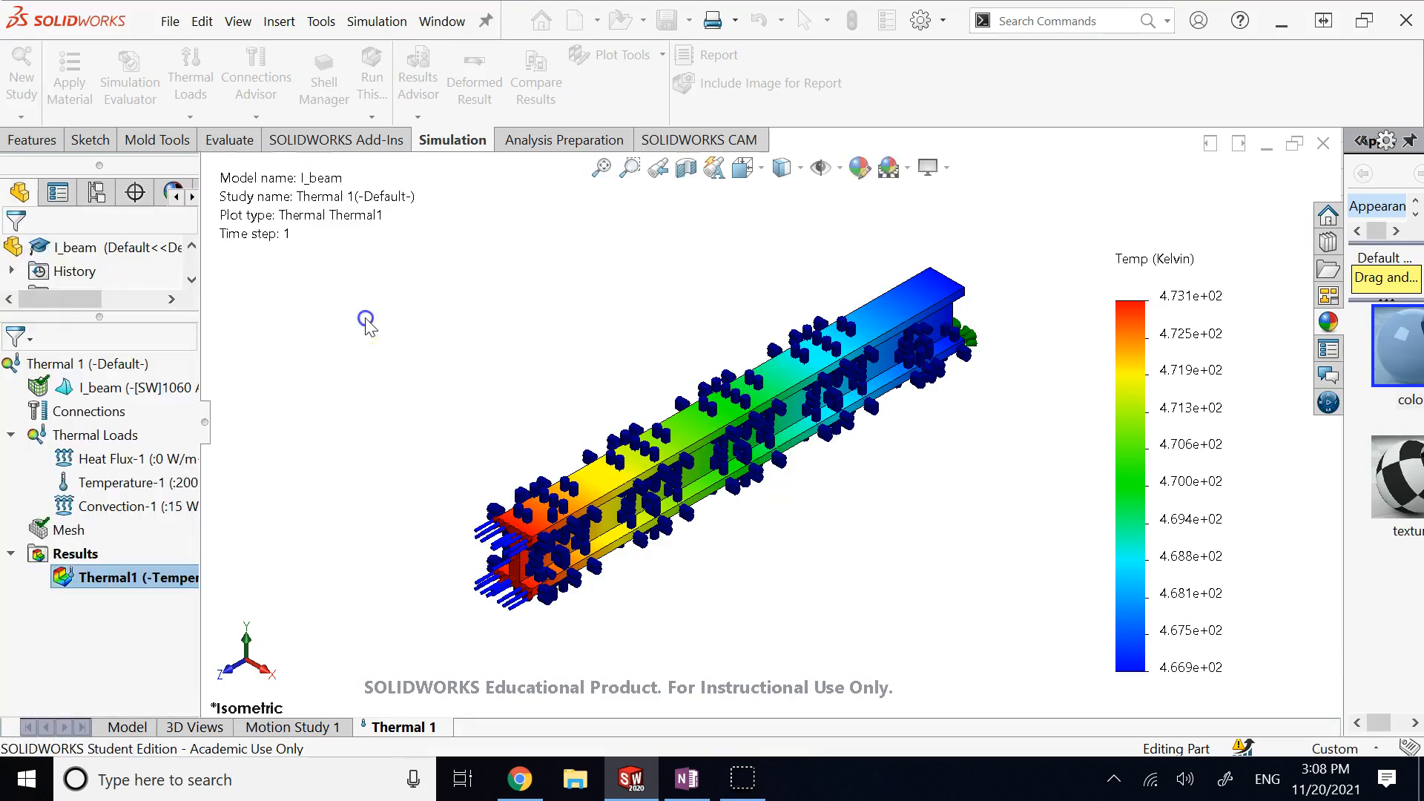
pyautogui.rightClick(115, 575)
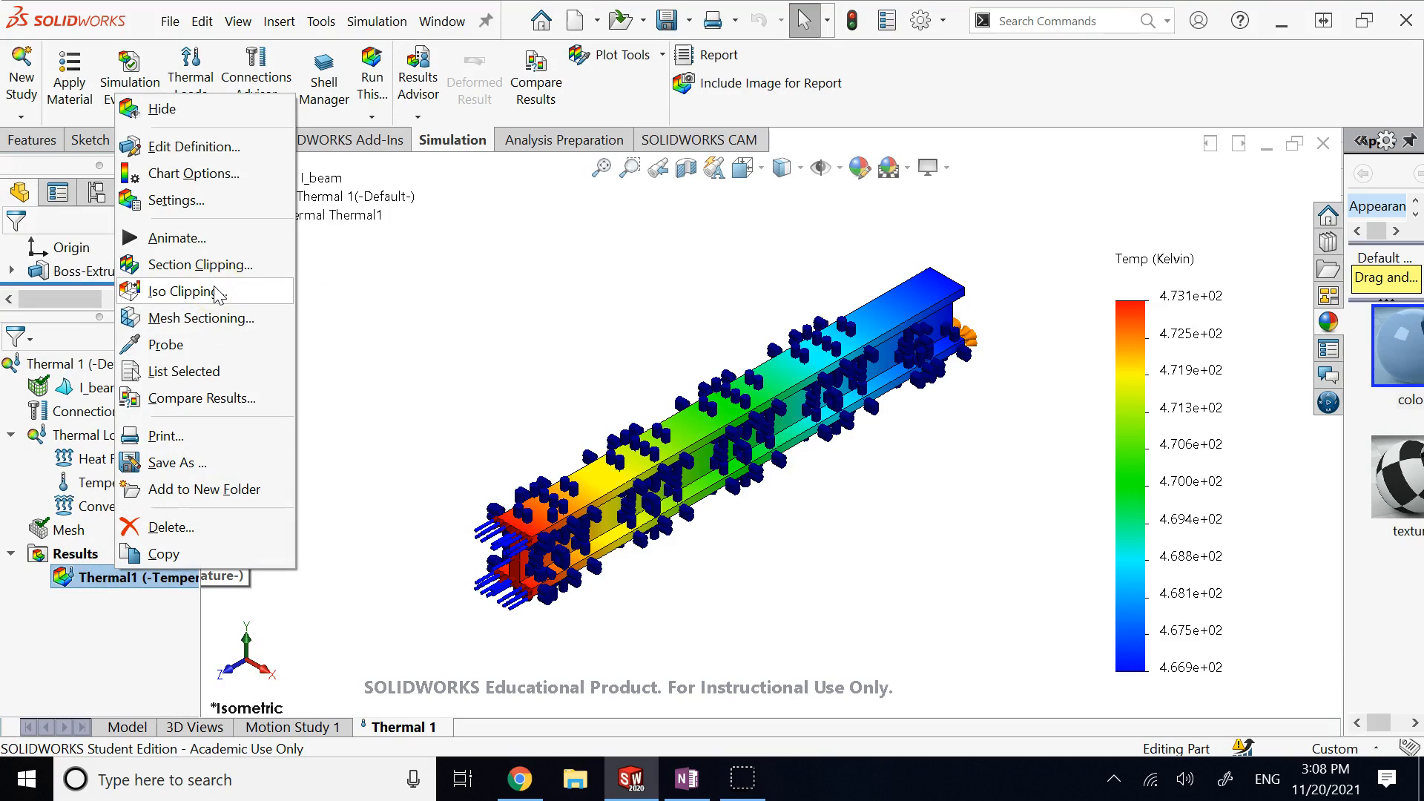
pyautogui.click(191, 153)
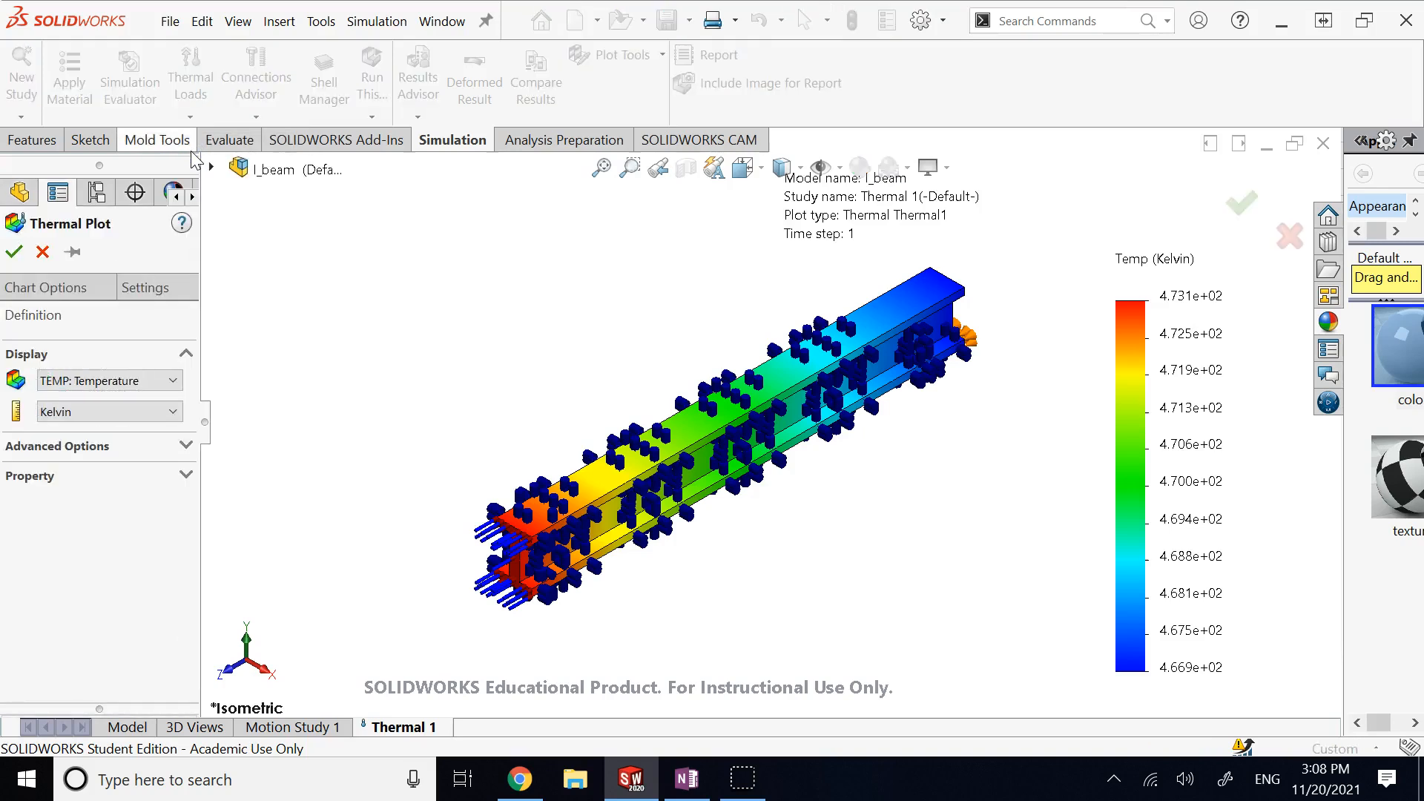
pyautogui.click(82, 378)
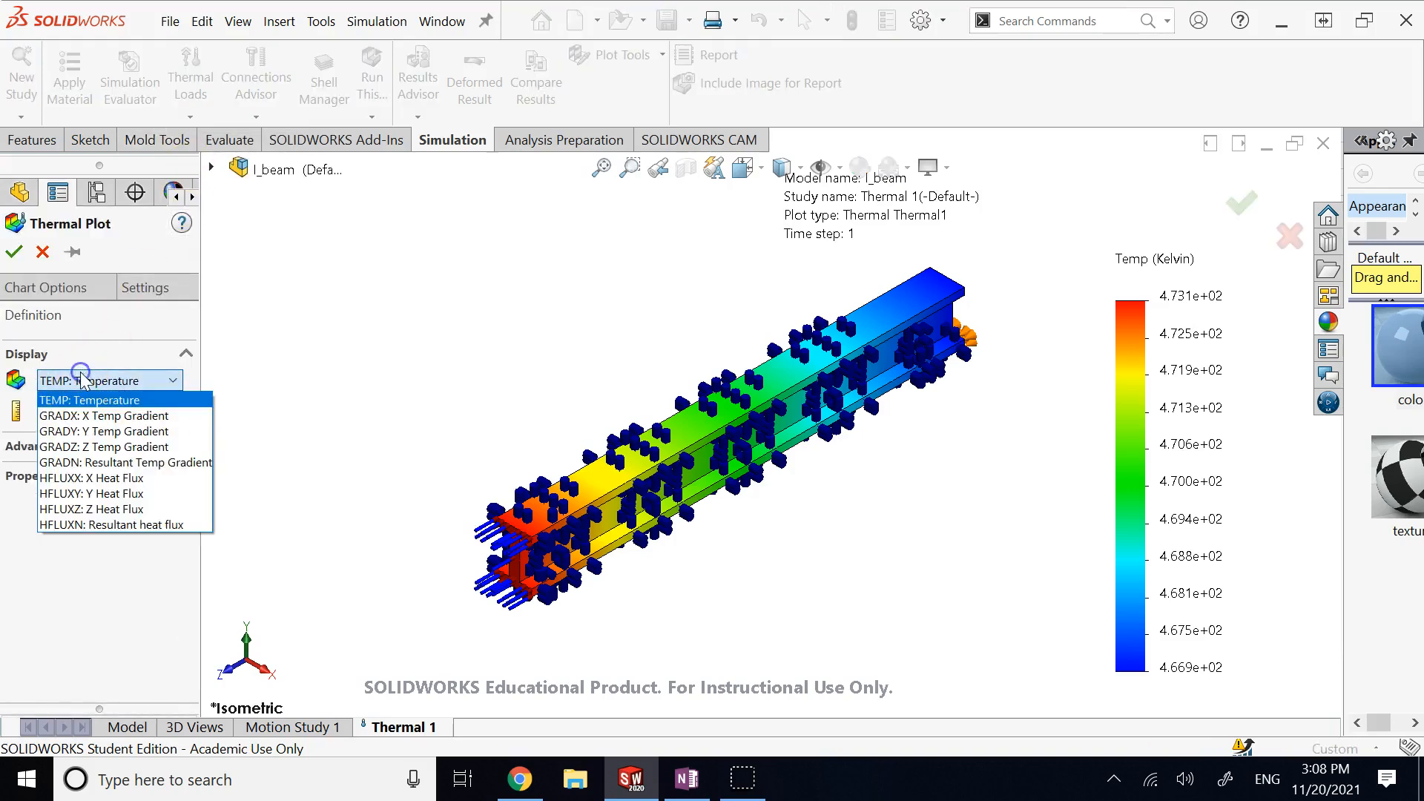
pyautogui.click(107, 380)
pyautogui.click(141, 479)
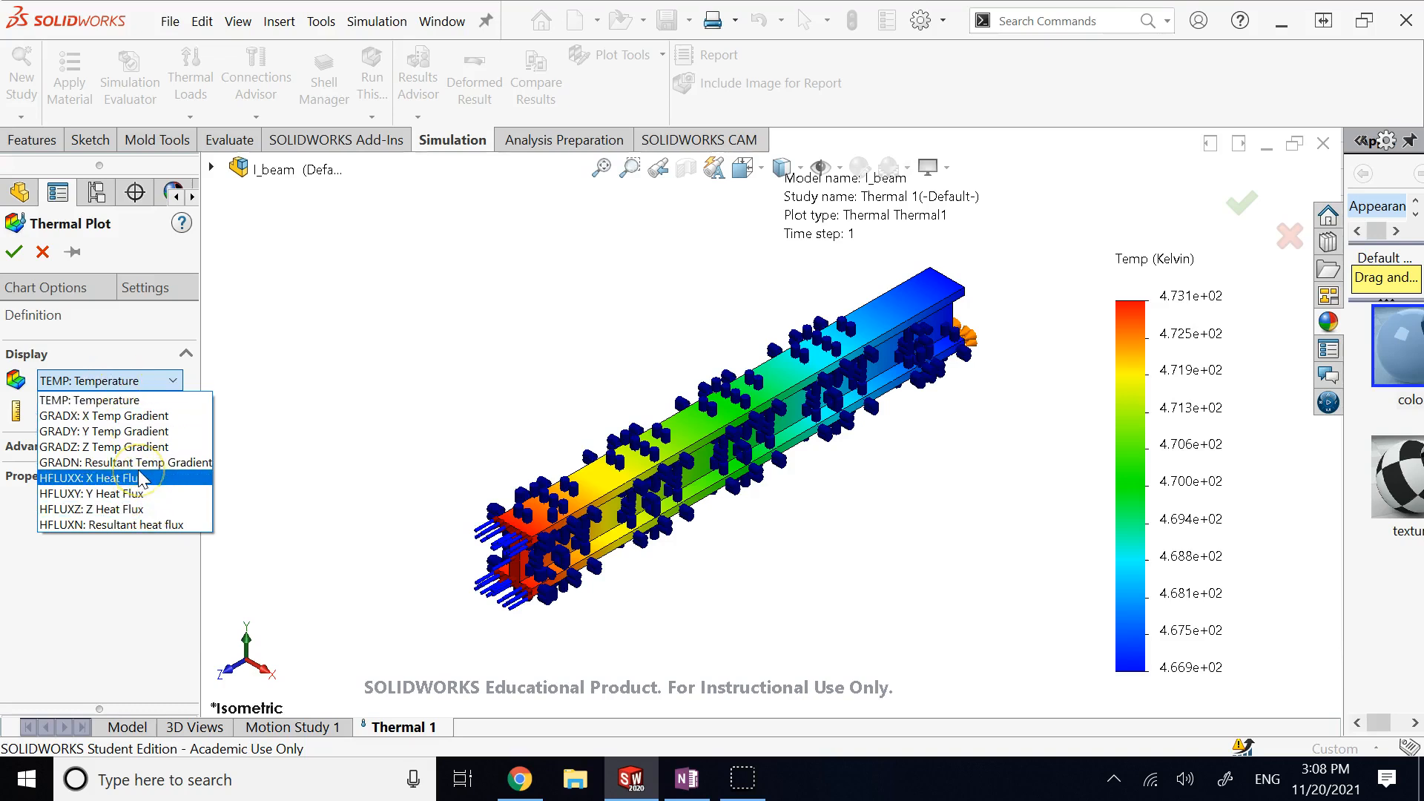
pyautogui.click(143, 449)
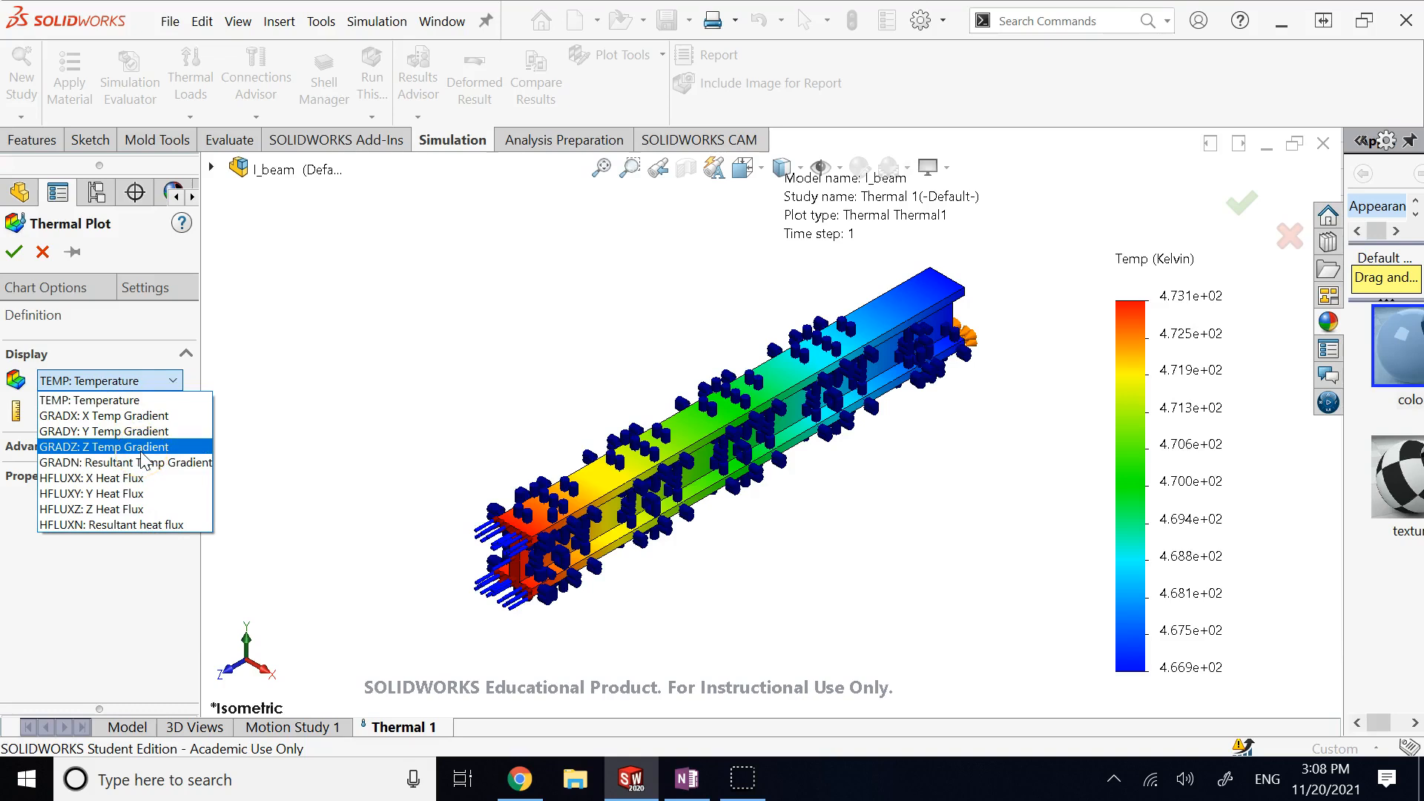
pyautogui.click(141, 509)
pyautogui.click(1056, 303)
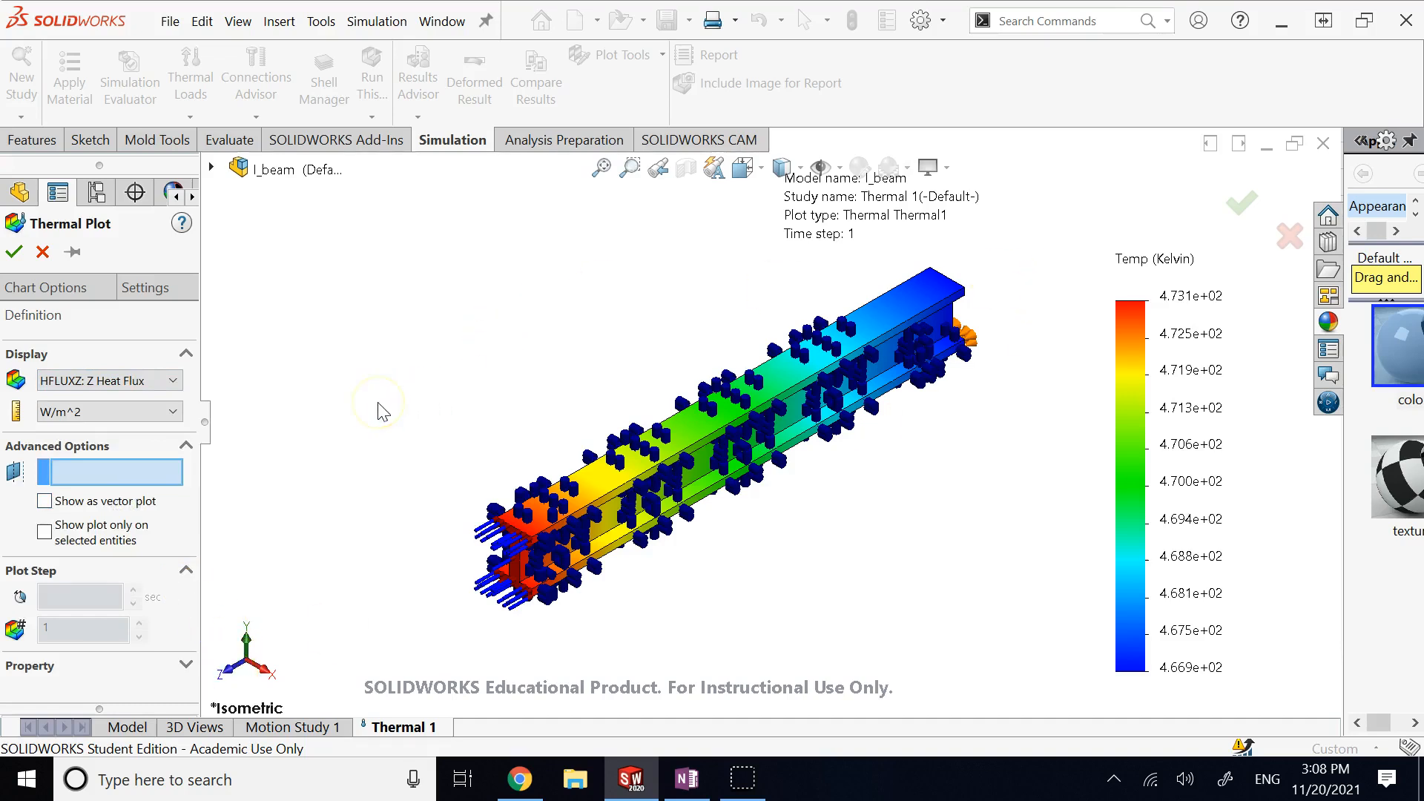
pyautogui.click(13, 252)
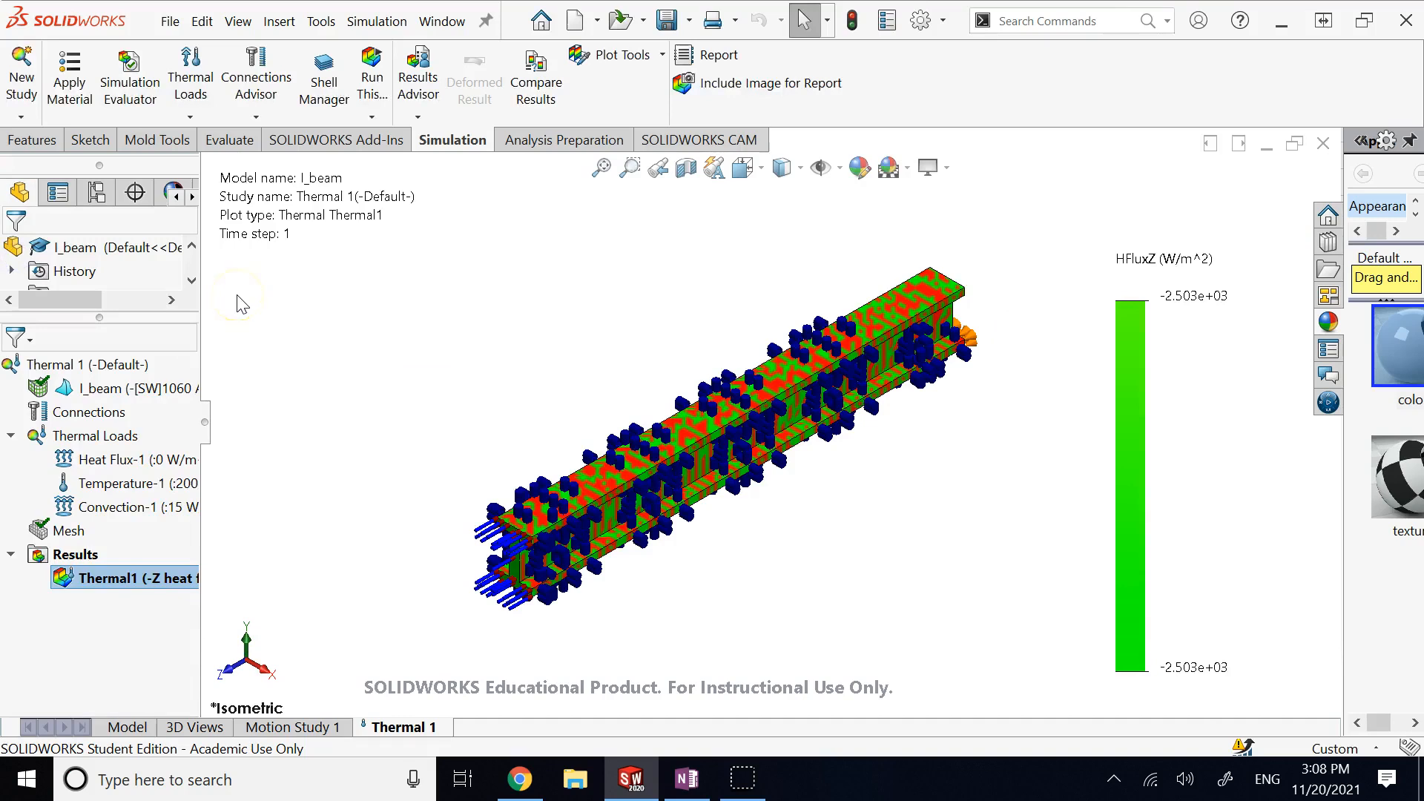
# Step: Probe the Z heat flux at two neighbouring locations near the middle of the I-beam's upper flange
pyautogui.click(372, 80)
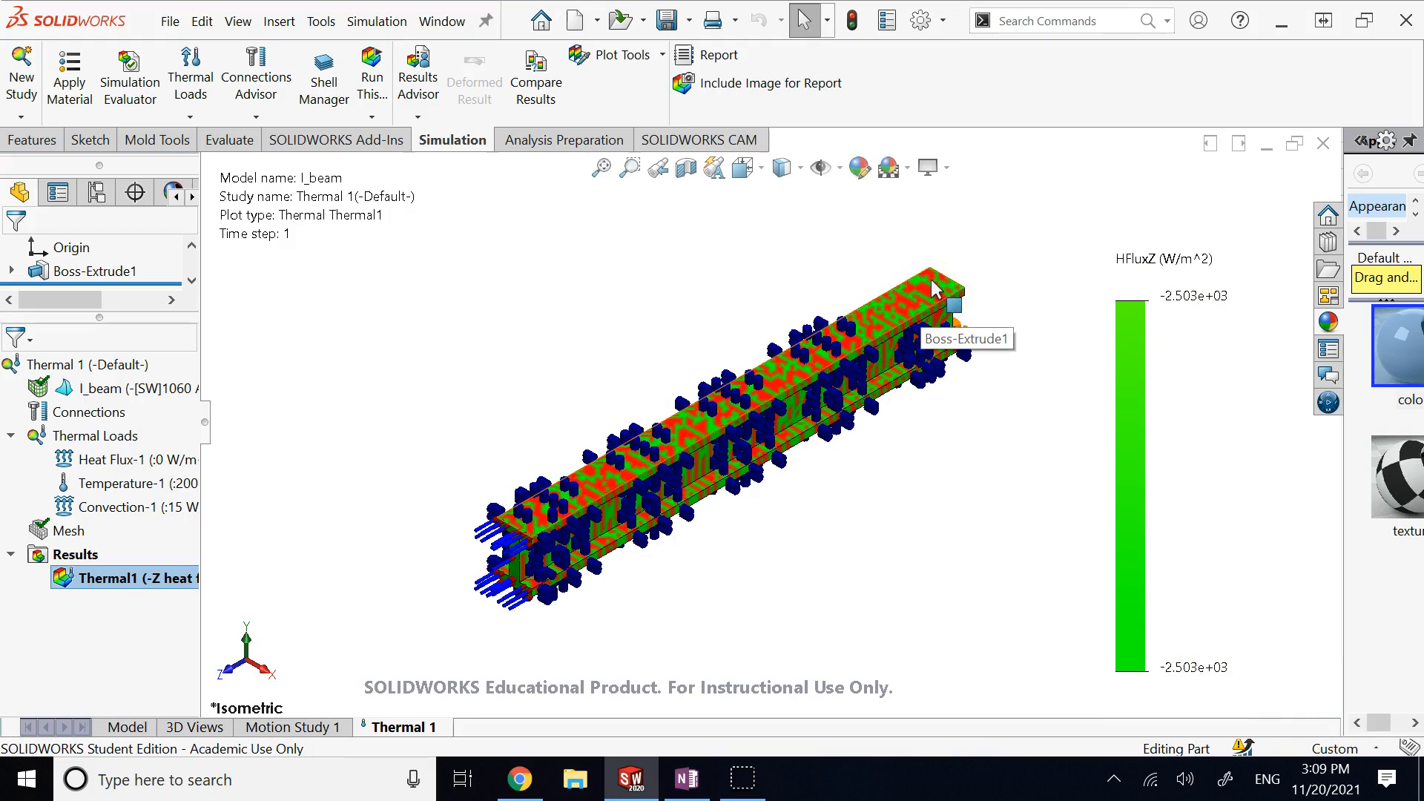
pyautogui.scroll(-5, 699, 457)
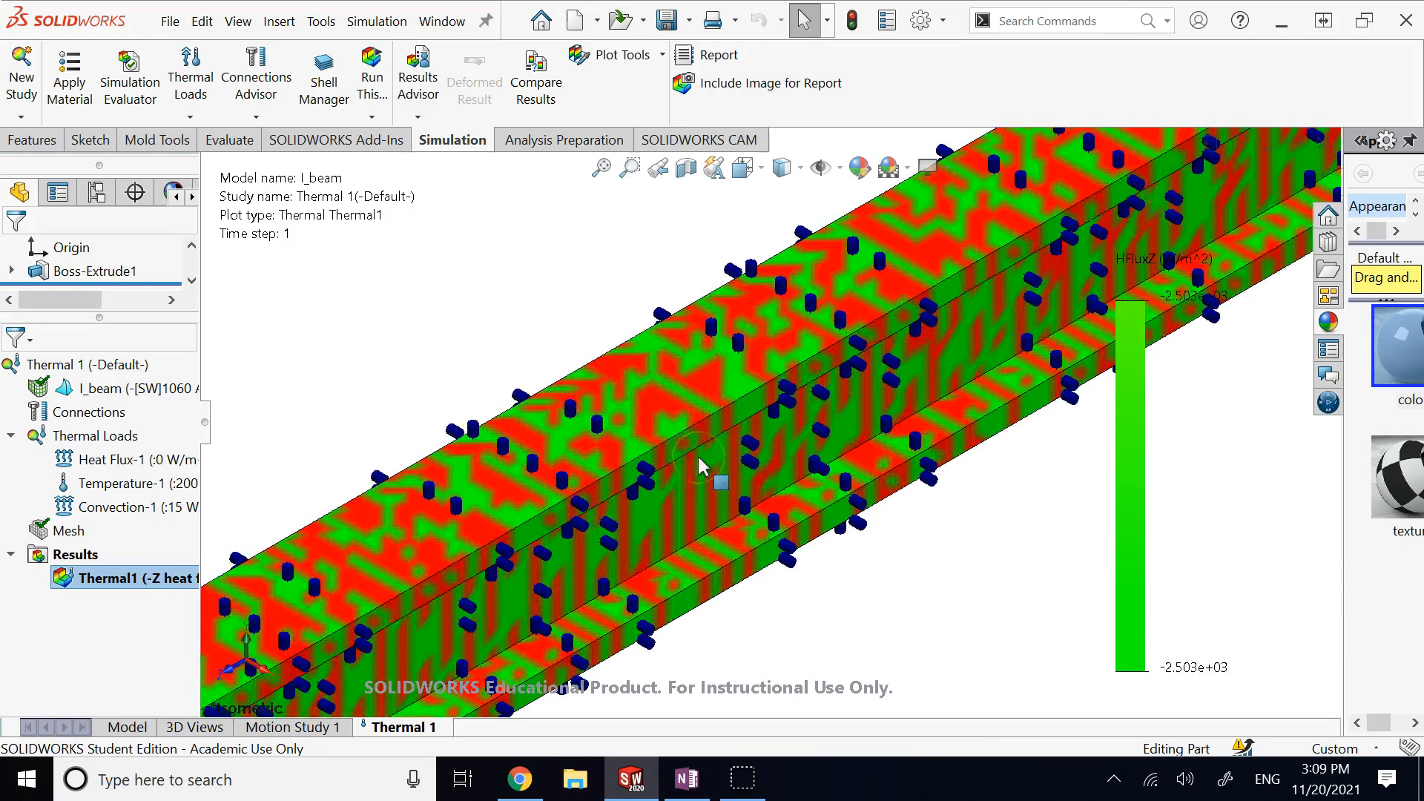
pyautogui.scroll(5, 699, 463)
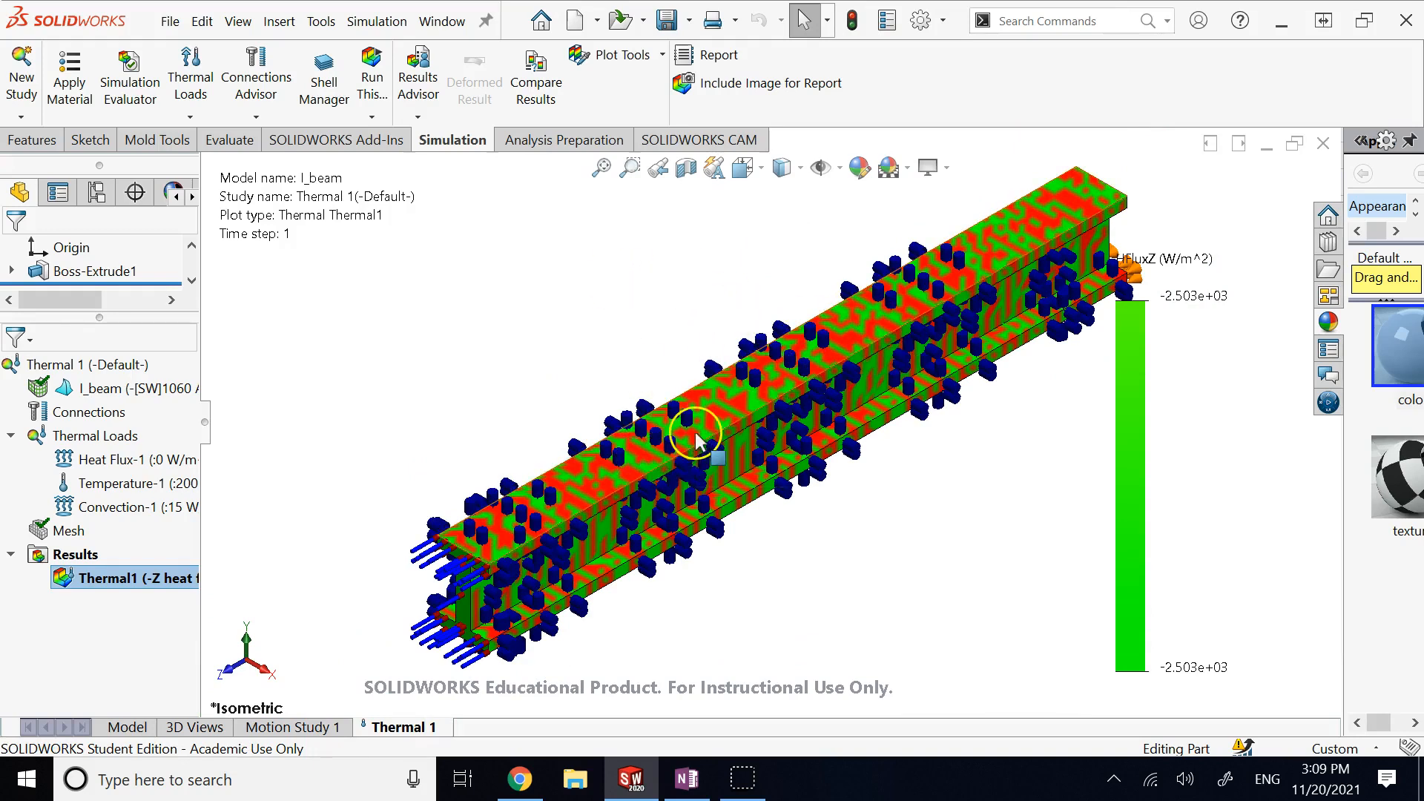
pyautogui.rightClick(159, 578)
pyautogui.click(202, 353)
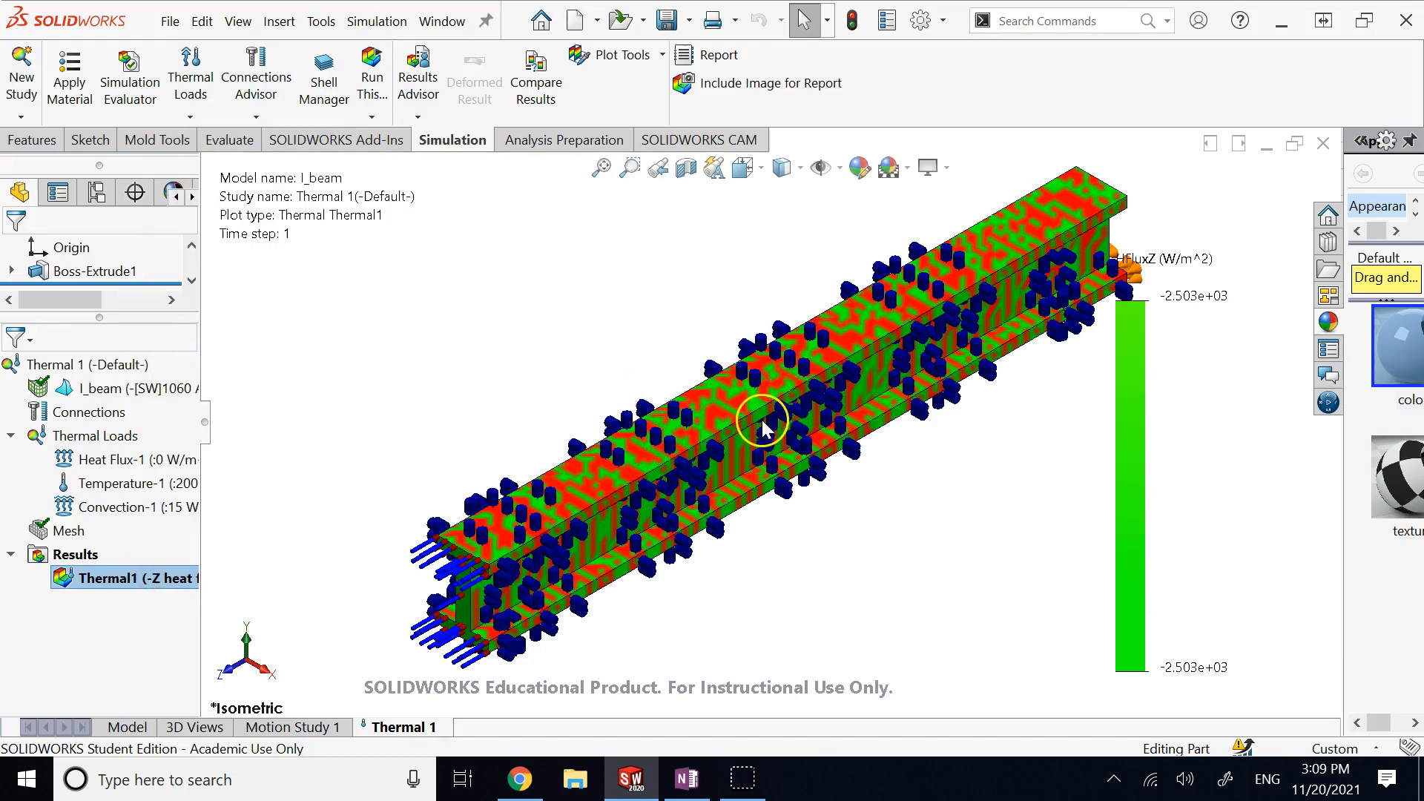
pyautogui.scroll(-5, 765, 424)
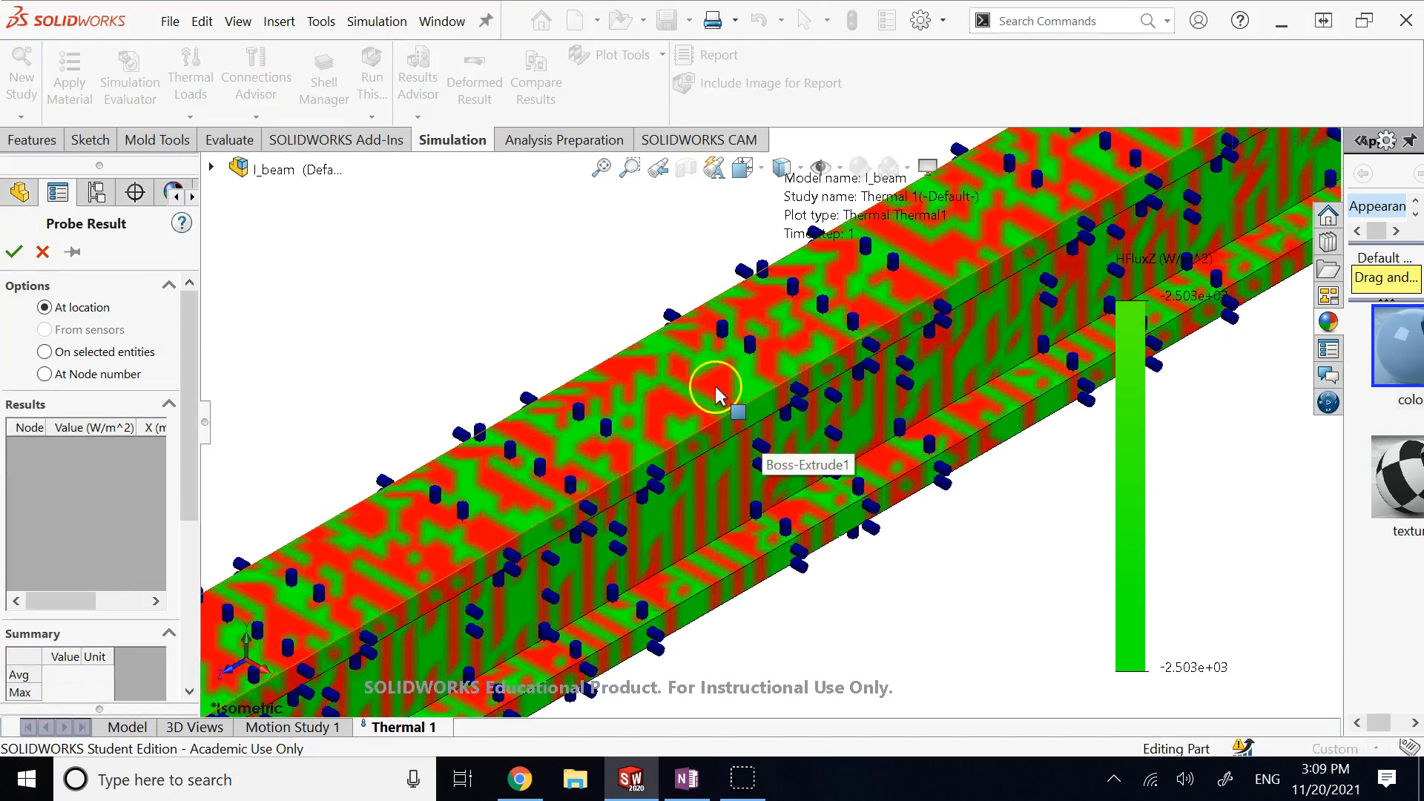
pyautogui.click(716, 385)
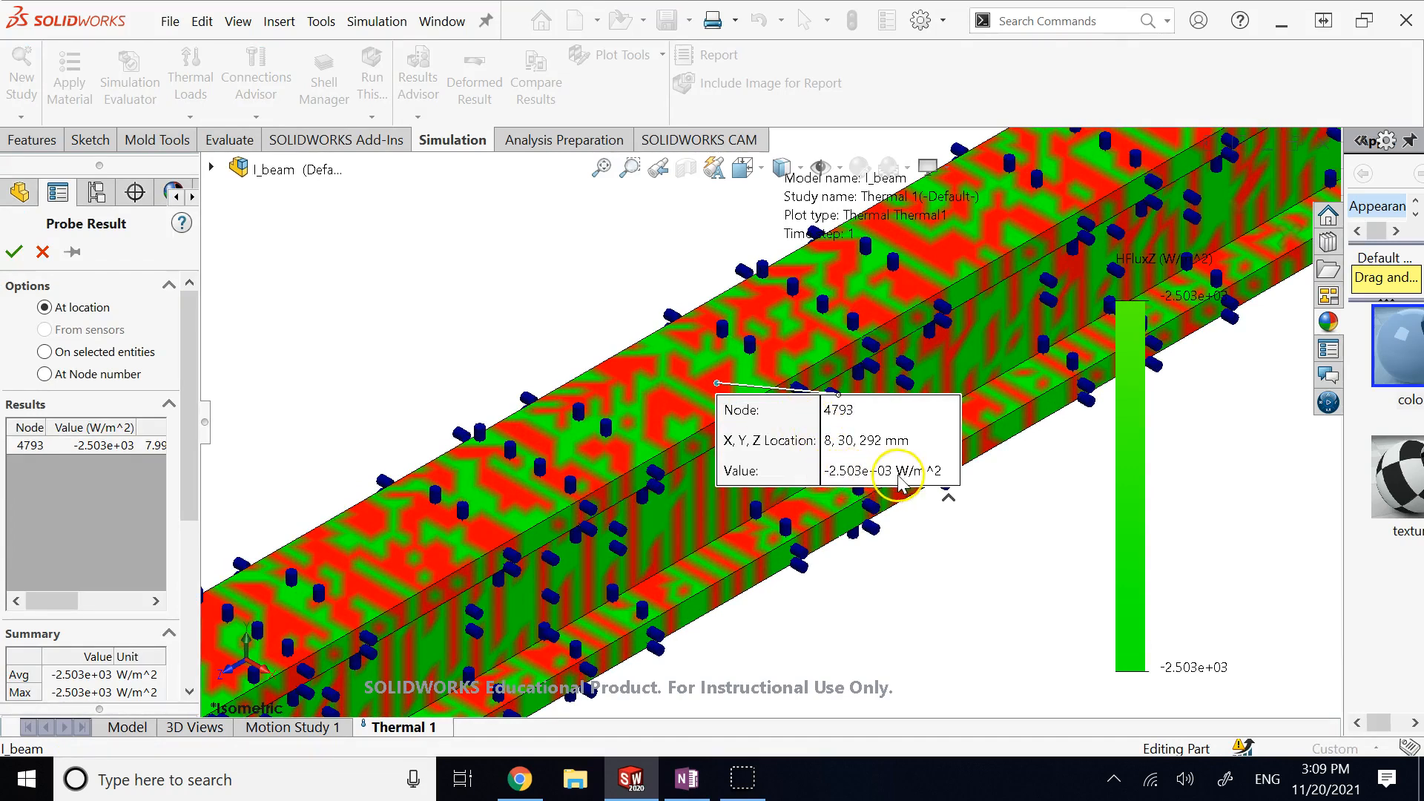
pyautogui.click(746, 363)
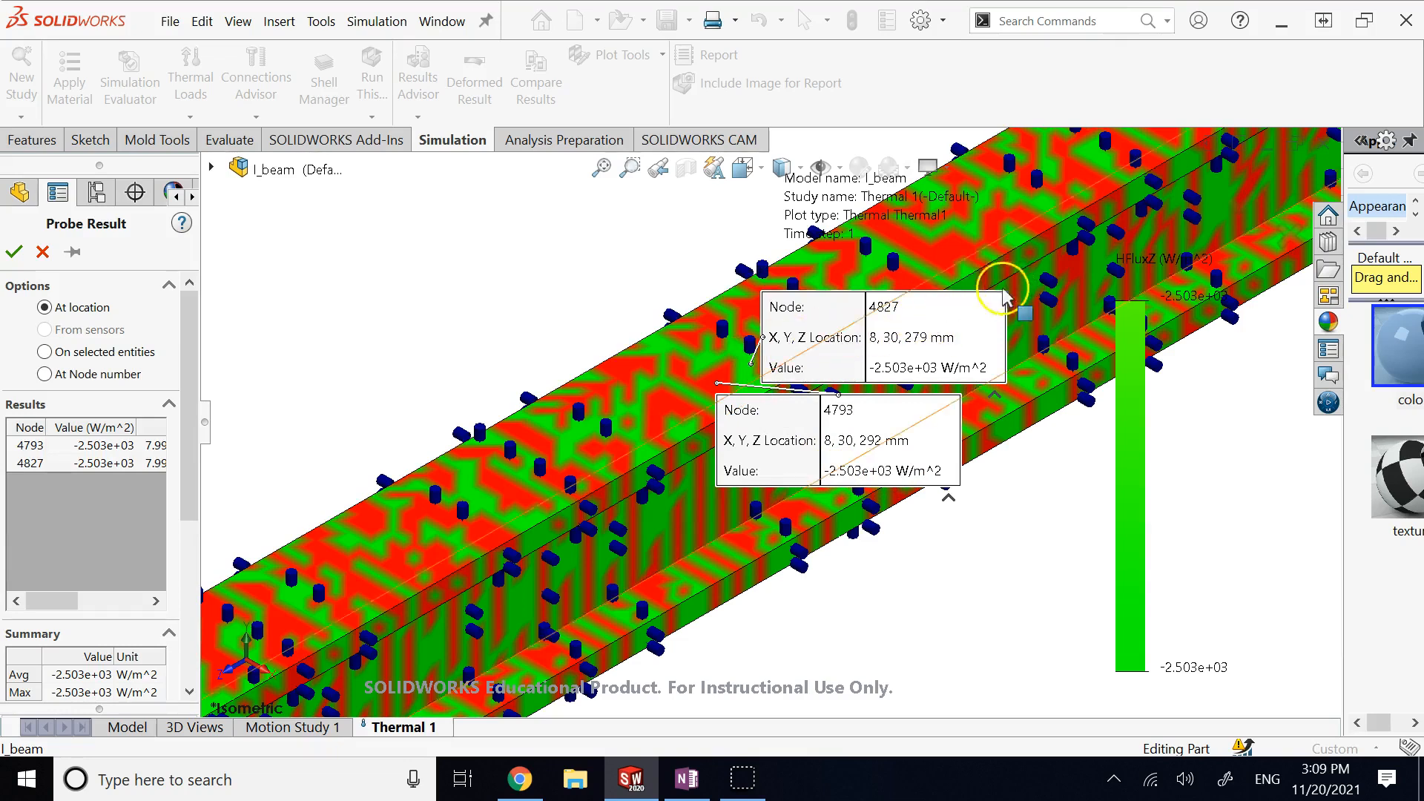
pyautogui.scroll(5, 1000, 310)
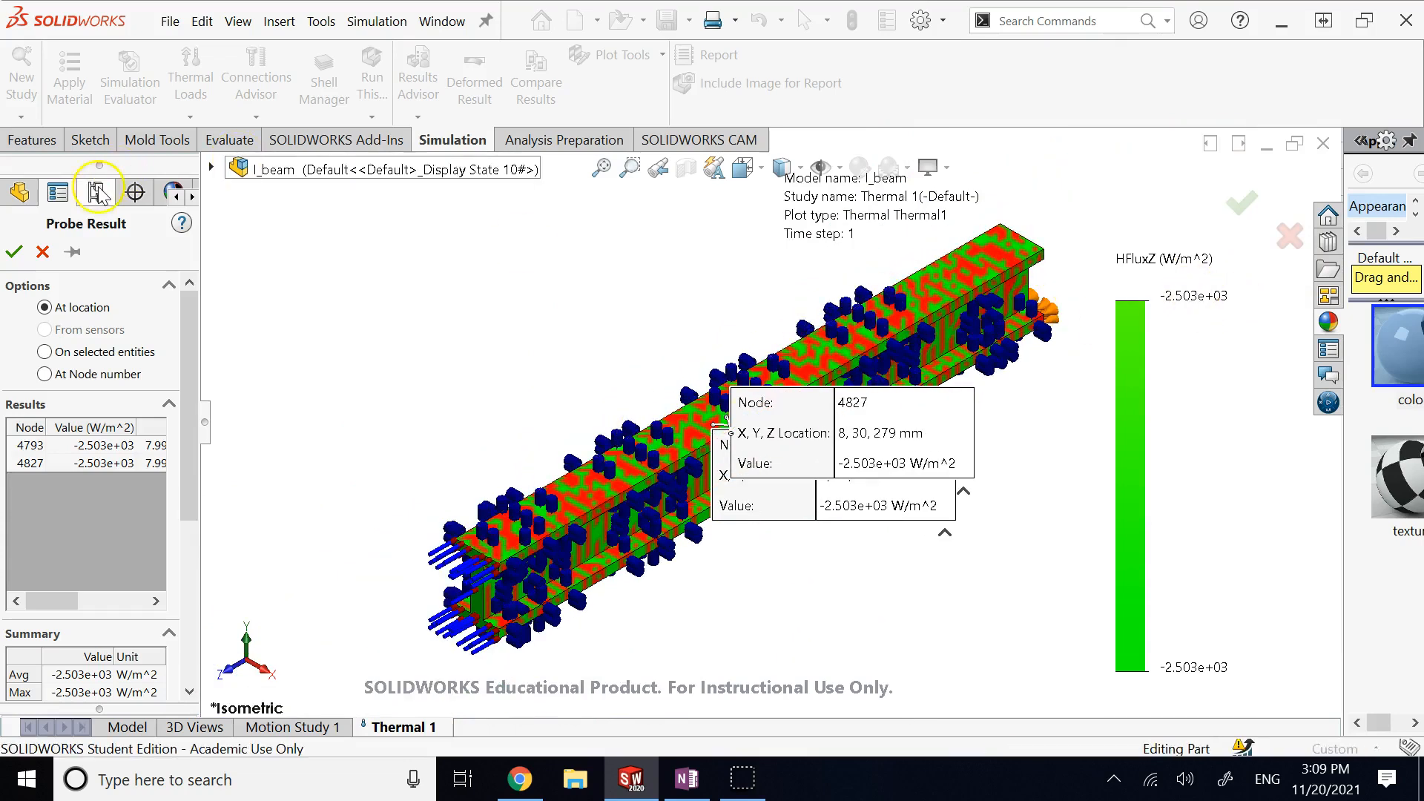
pyautogui.click(43, 252)
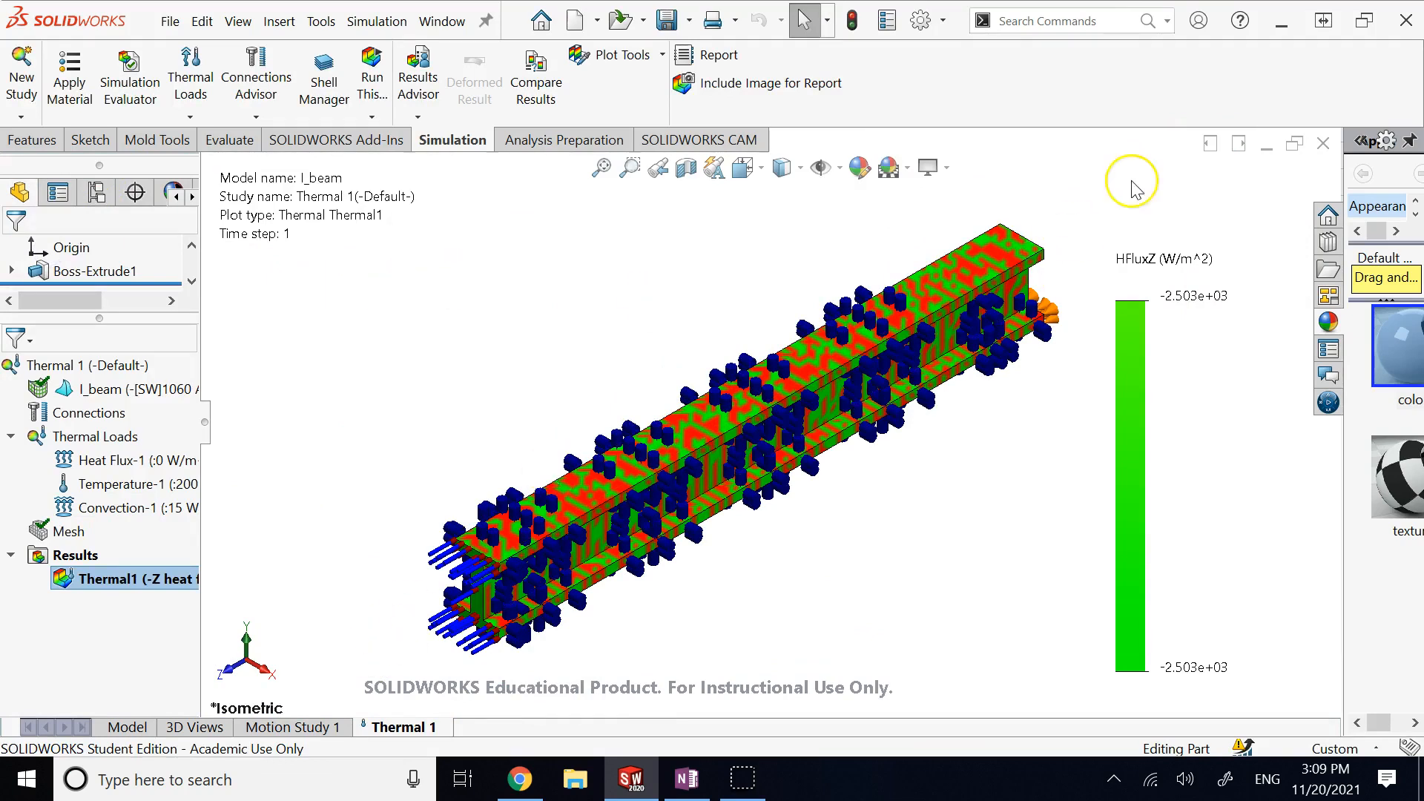
pyautogui.click(337, 418)
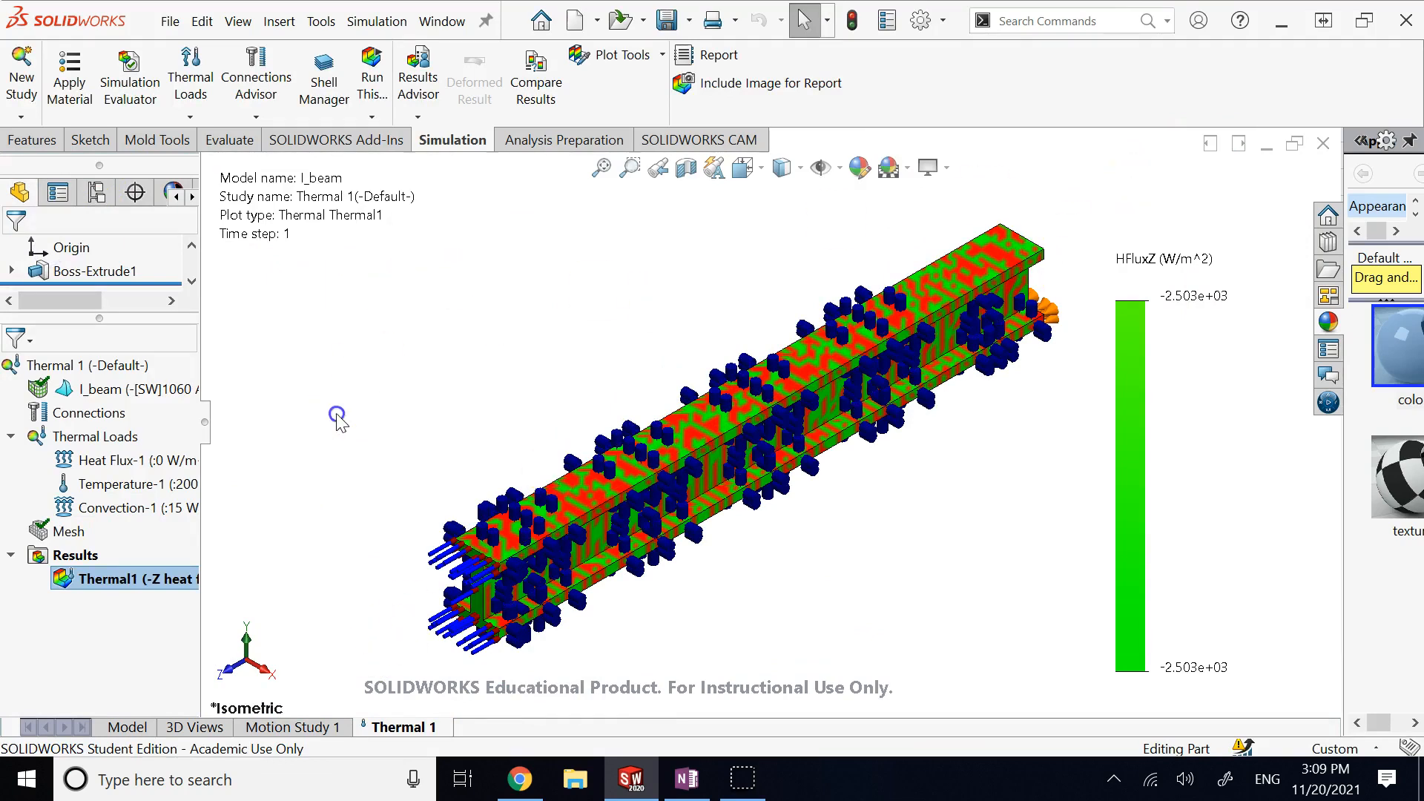
# Step: Redefine the thermal result plot to display GRADZ: Z Temp Gradient in K/m
pyautogui.rightClick(93, 583)
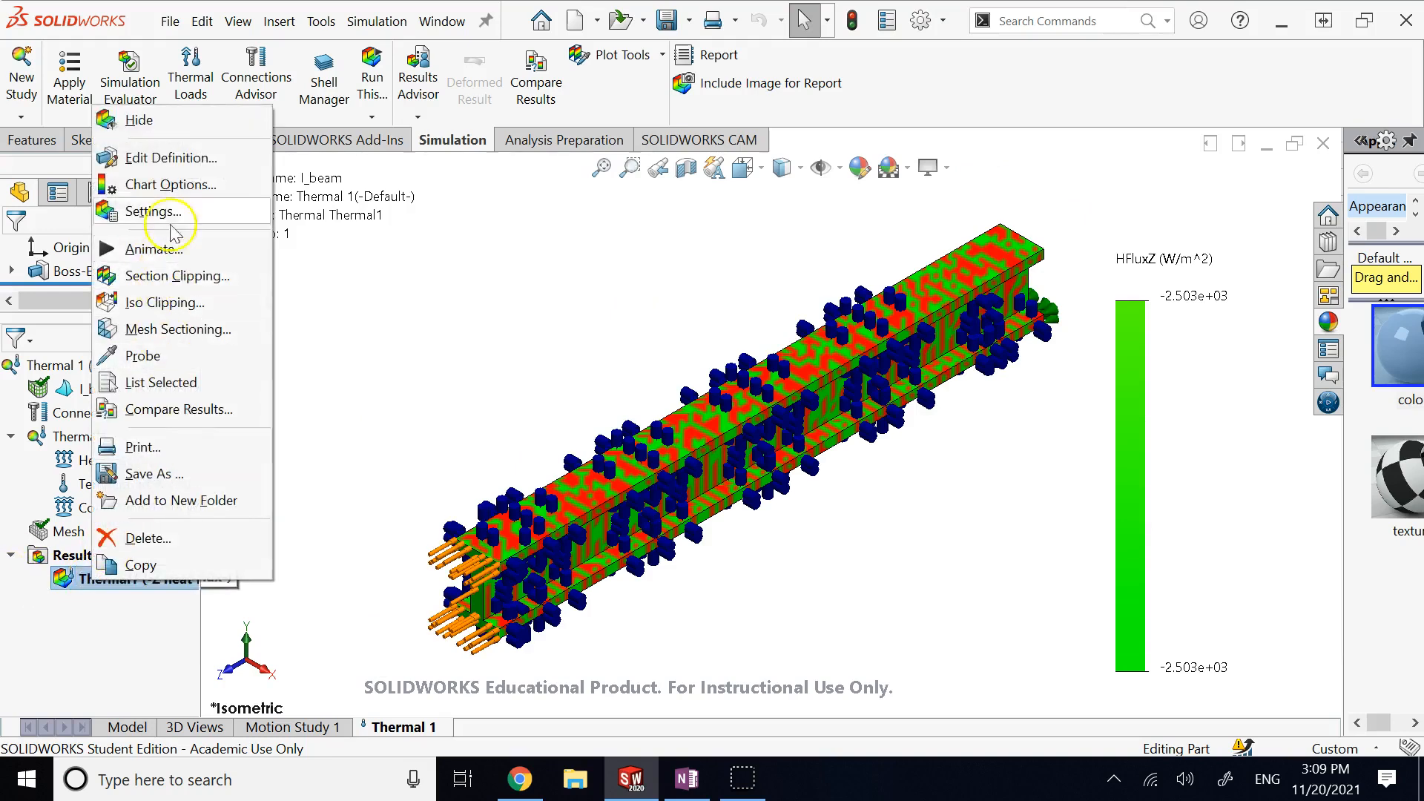
pyautogui.click(177, 155)
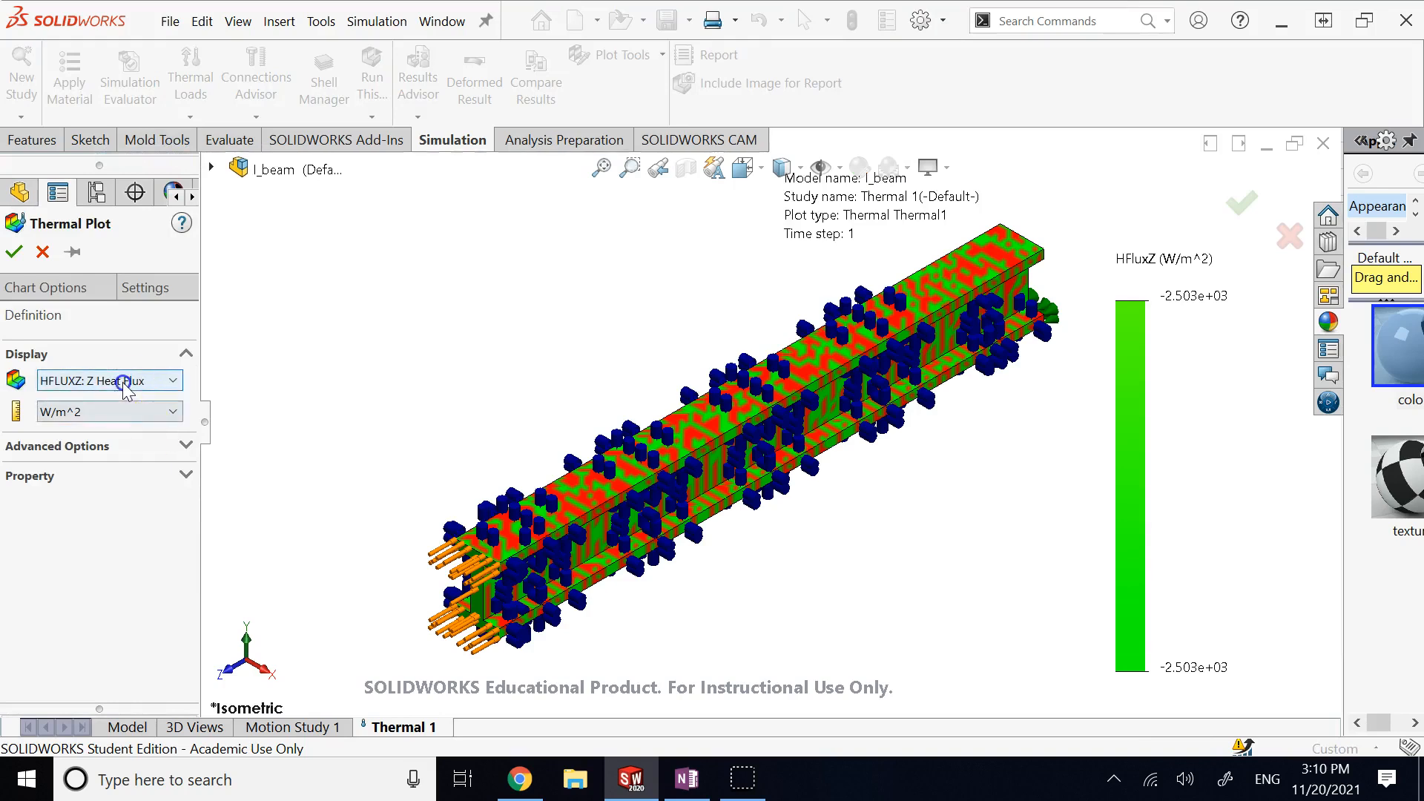
pyautogui.click(124, 382)
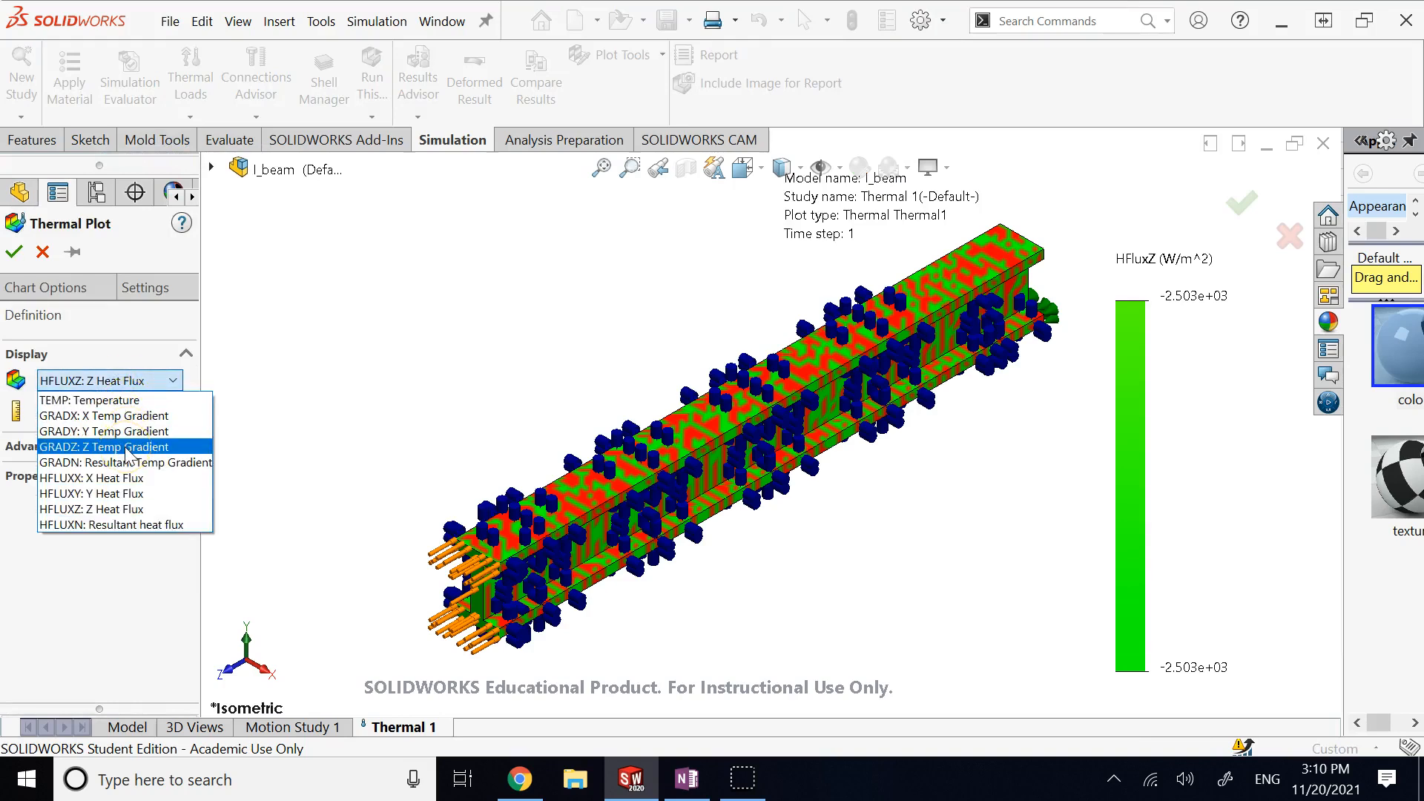
pyautogui.click(128, 448)
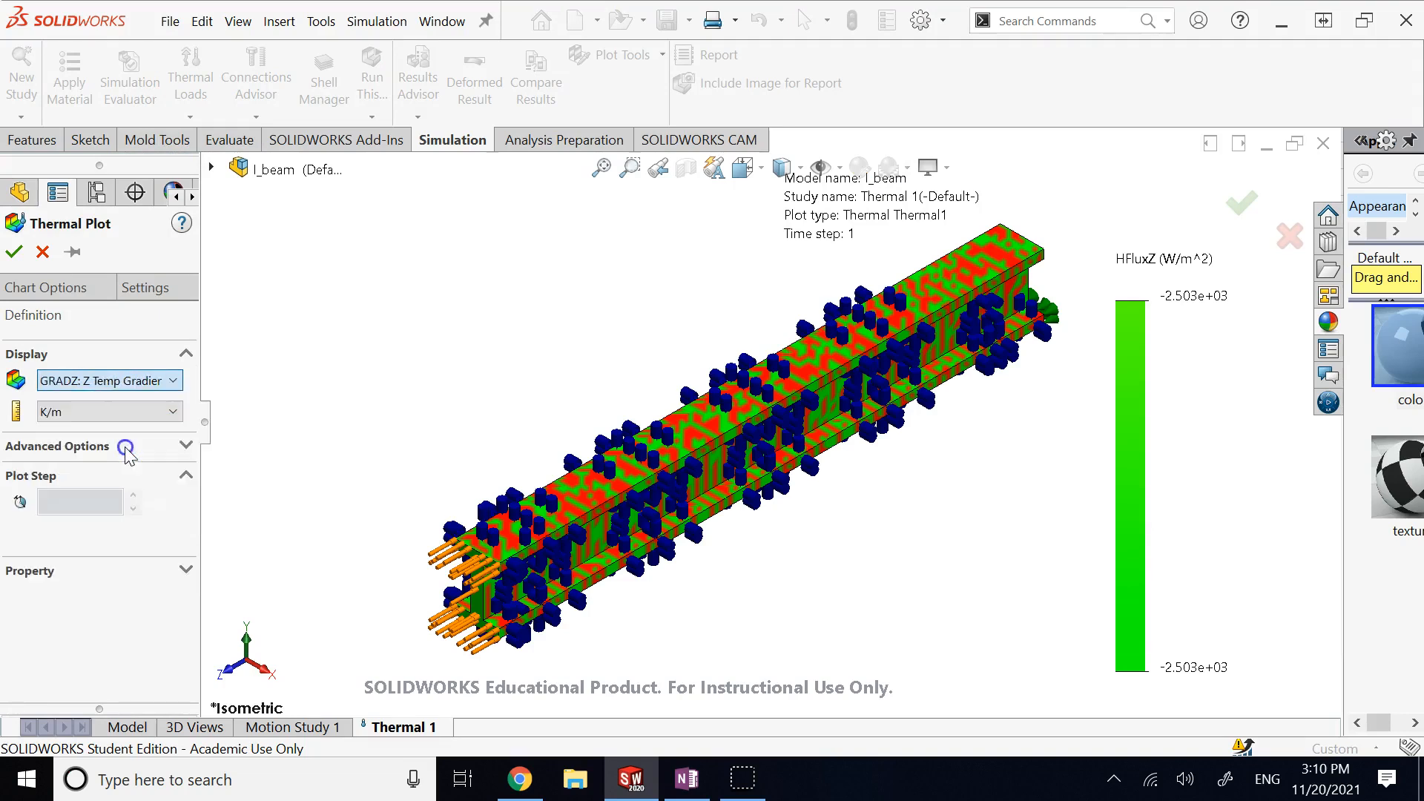
pyautogui.click(22, 251)
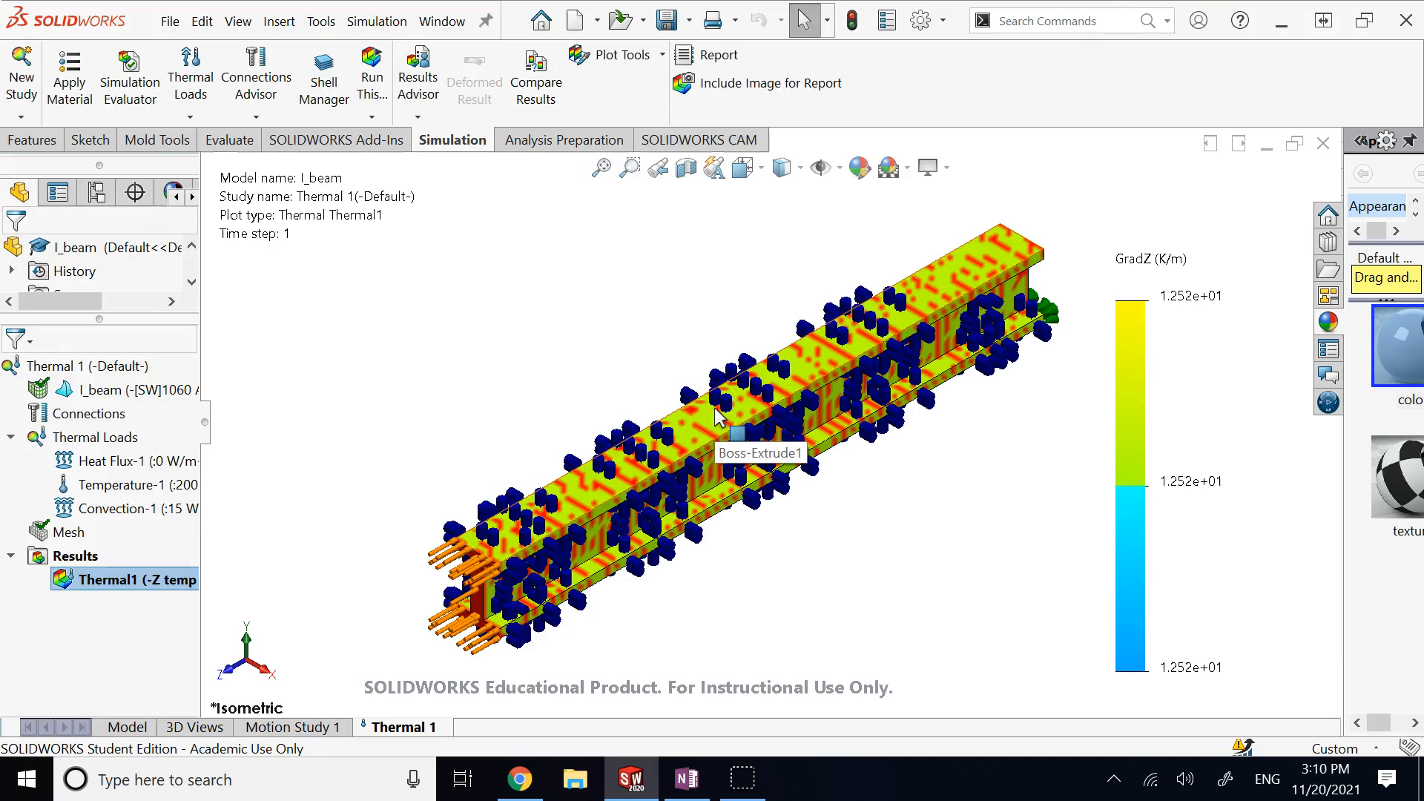
# Step: Examine the Z temperature gradient along the I-beam's flanges and web between the front and rear ends
pyautogui.click(372, 78)
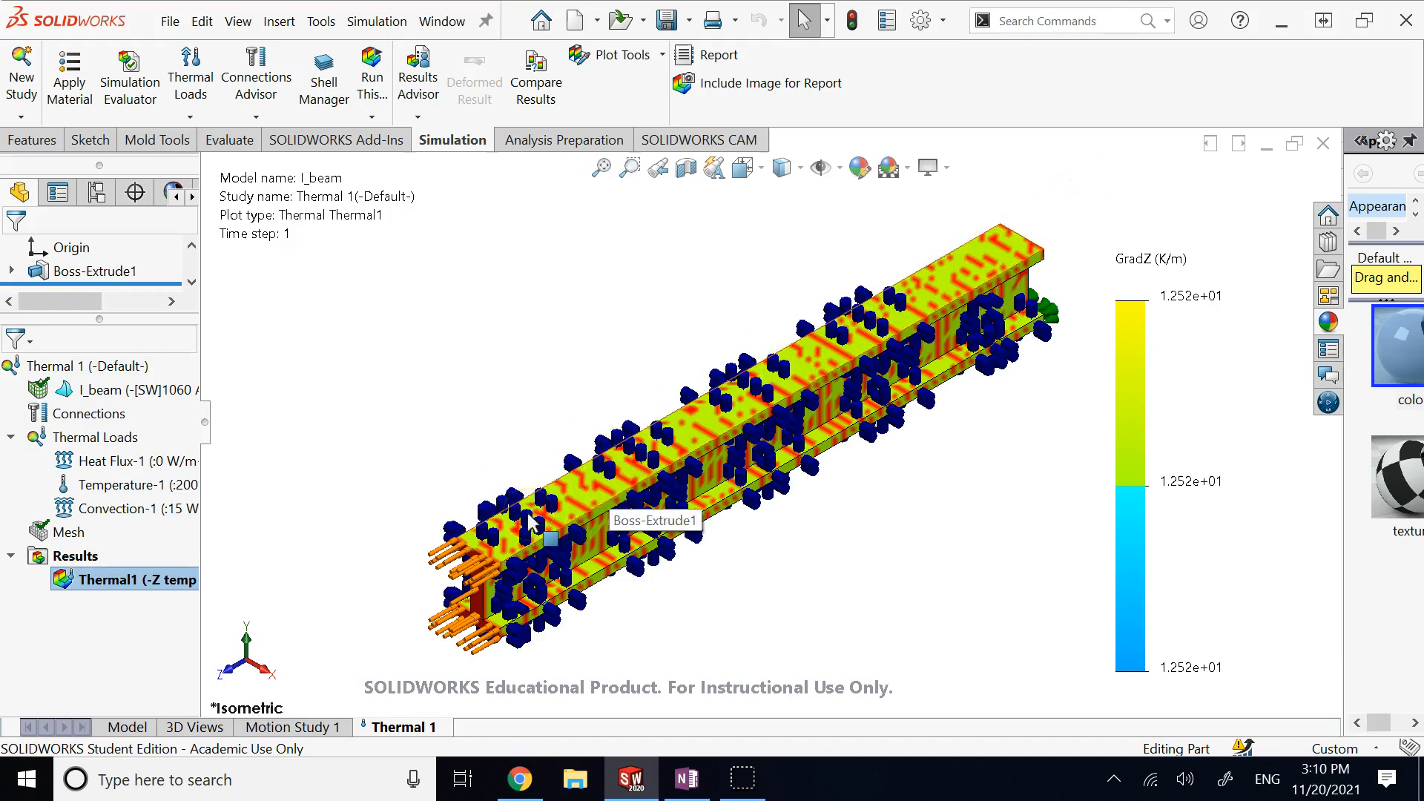
pyautogui.click(522, 536)
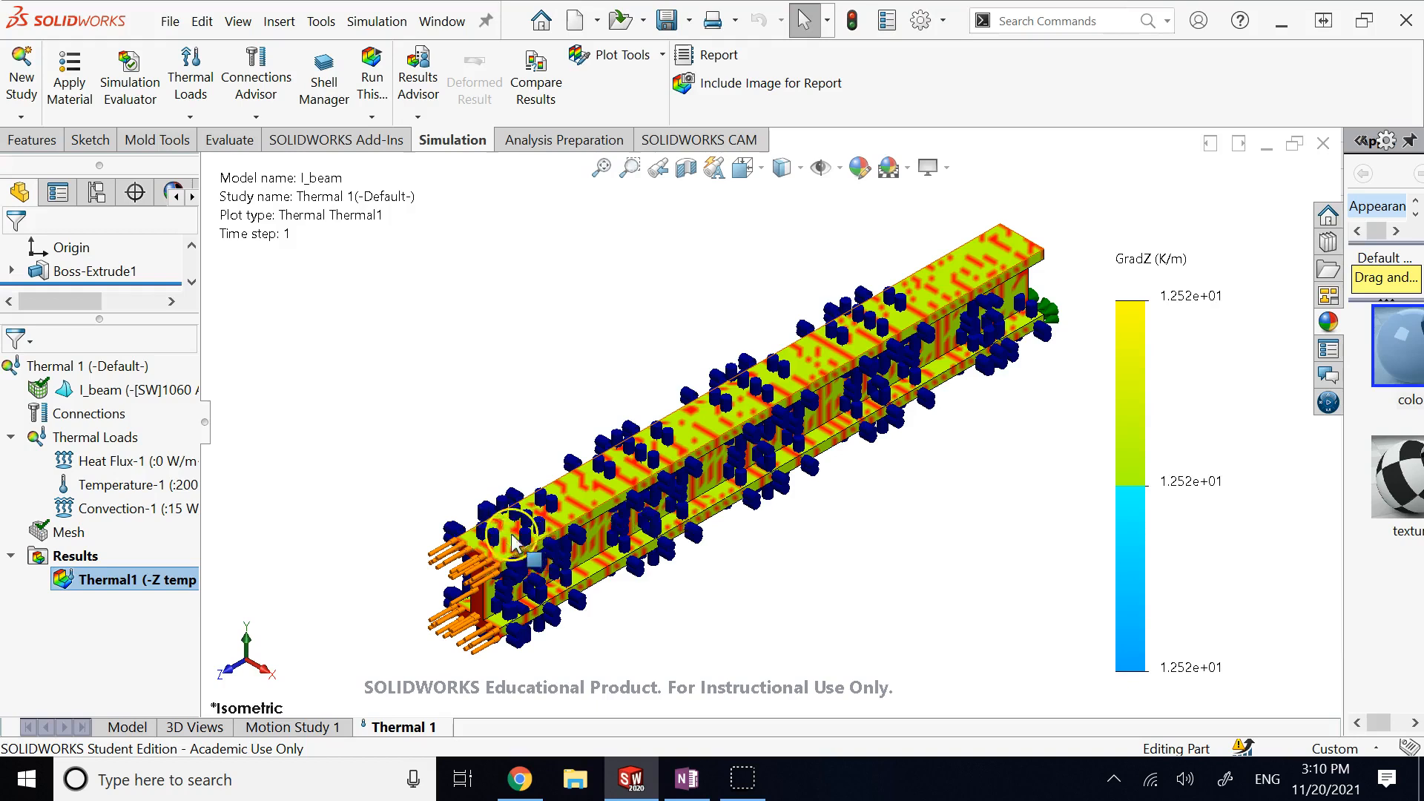
pyautogui.click(1036, 254)
pyautogui.click(939, 271)
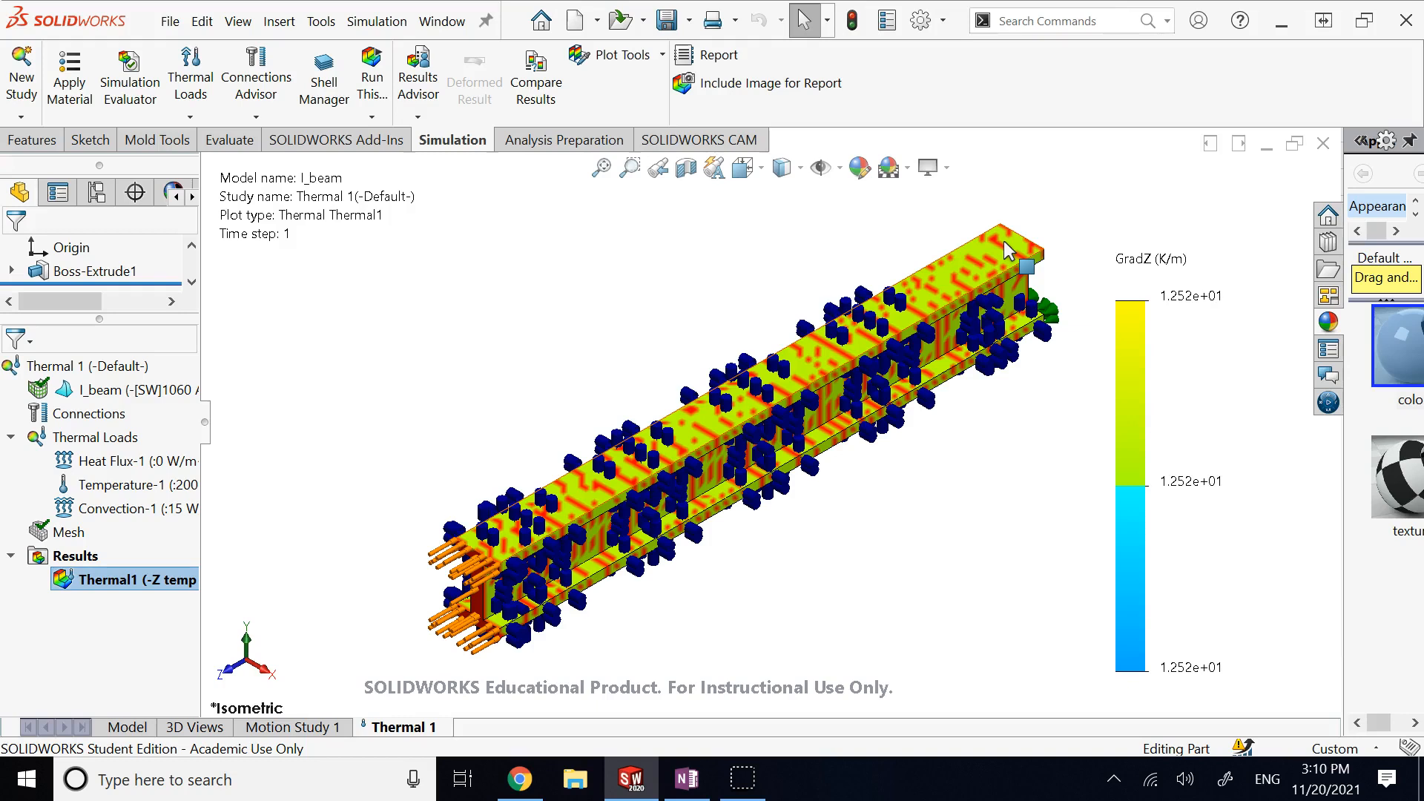
pyautogui.click(869, 314)
pyautogui.click(976, 330)
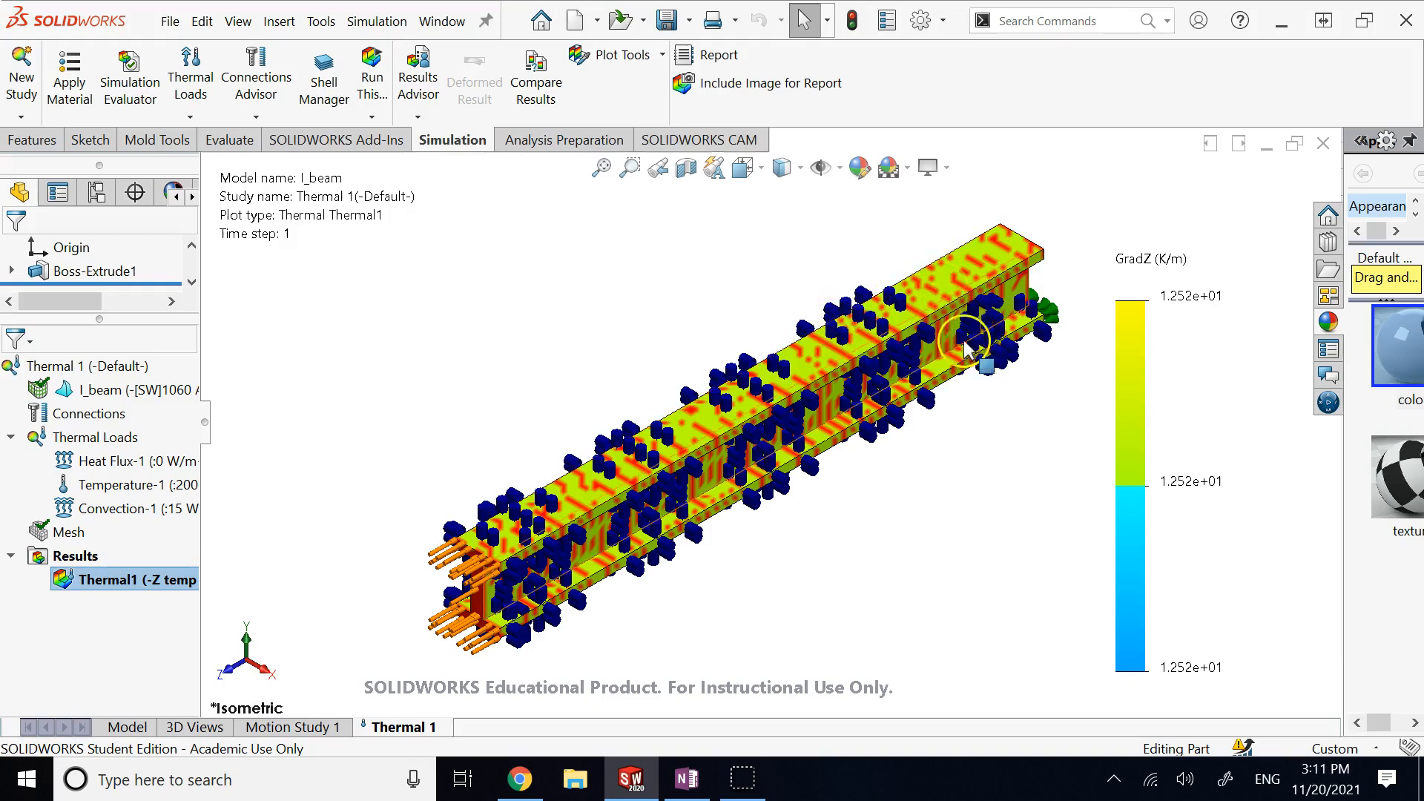
pyautogui.click(725, 499)
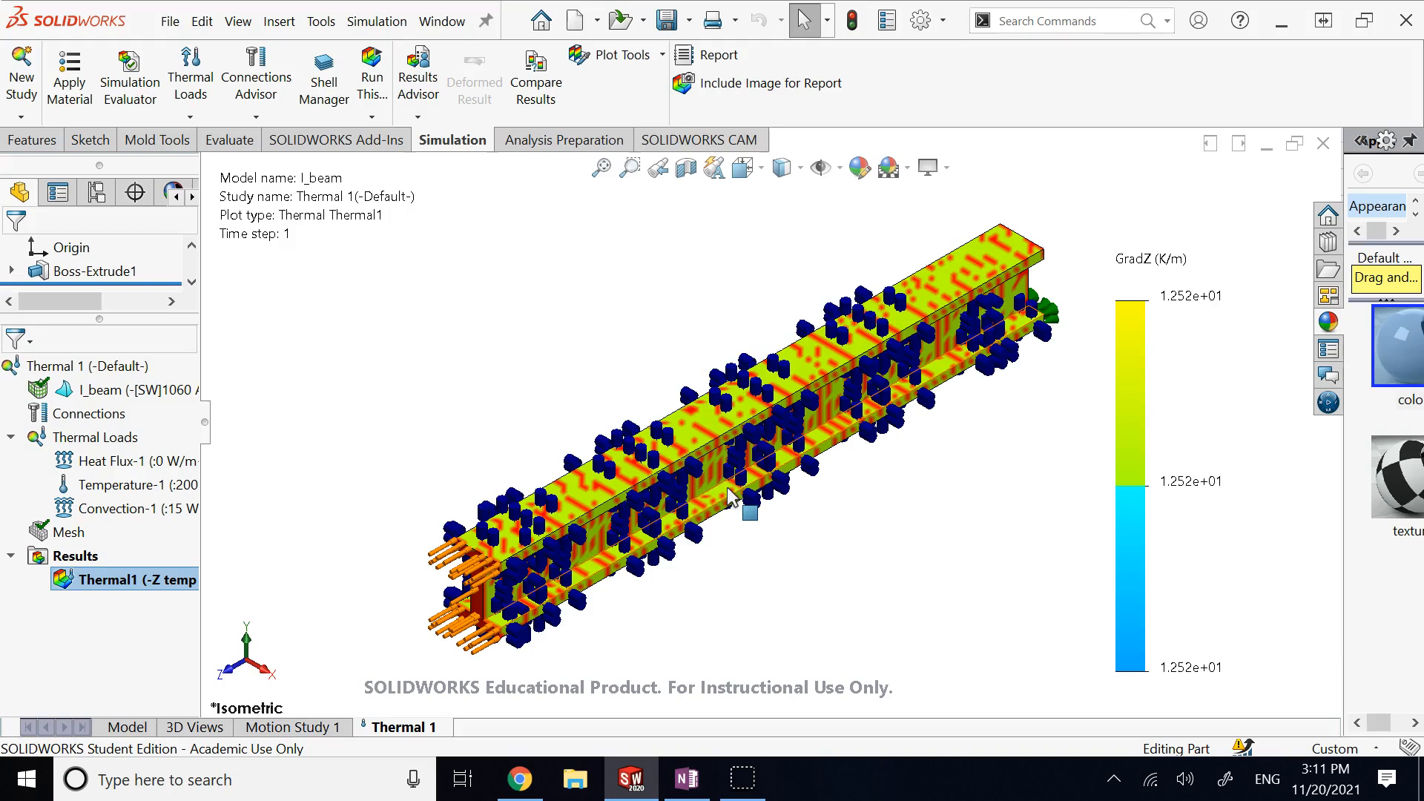
pyautogui.click(461, 435)
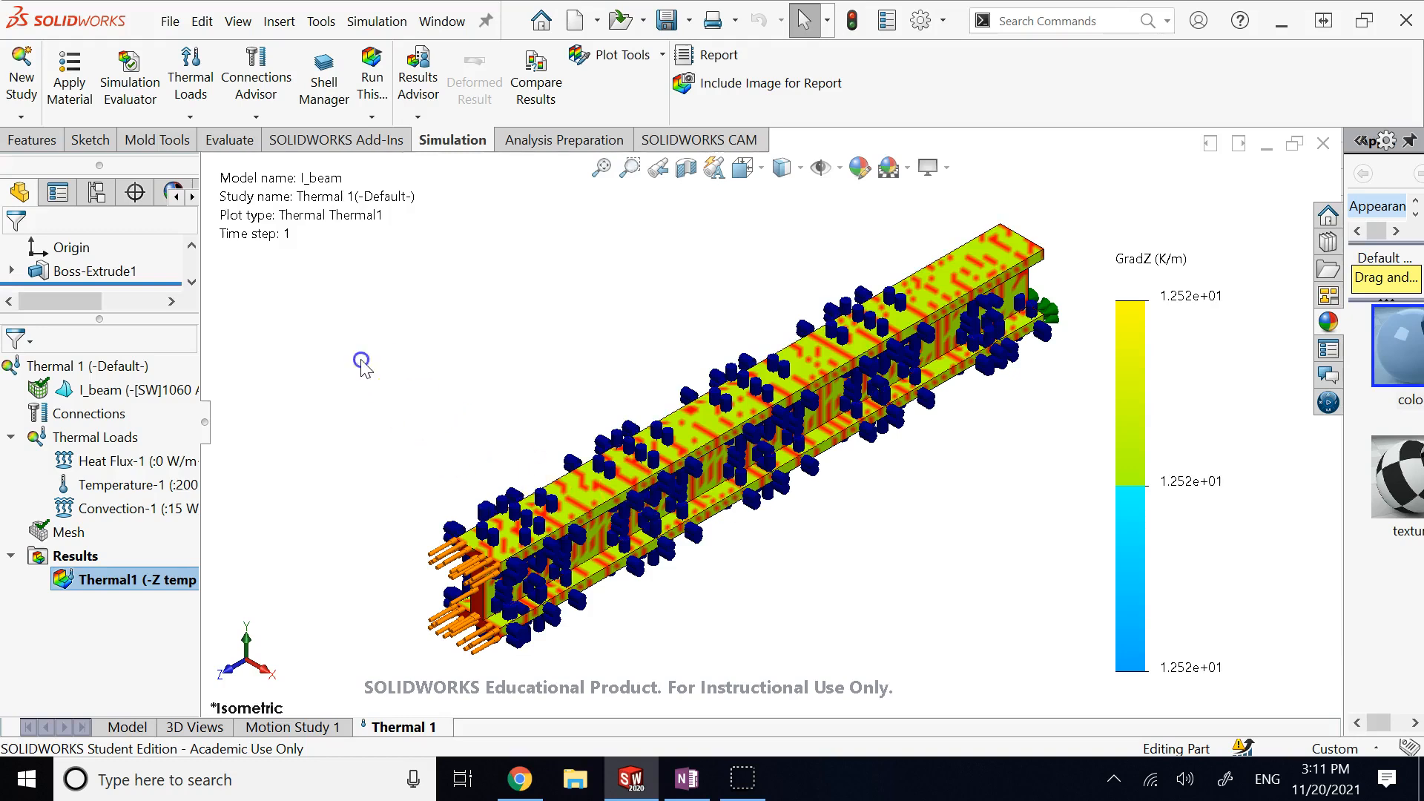
# Step: Delete the Z temperature gradient plot from the thermal study's results
pyautogui.rightClick(117, 578)
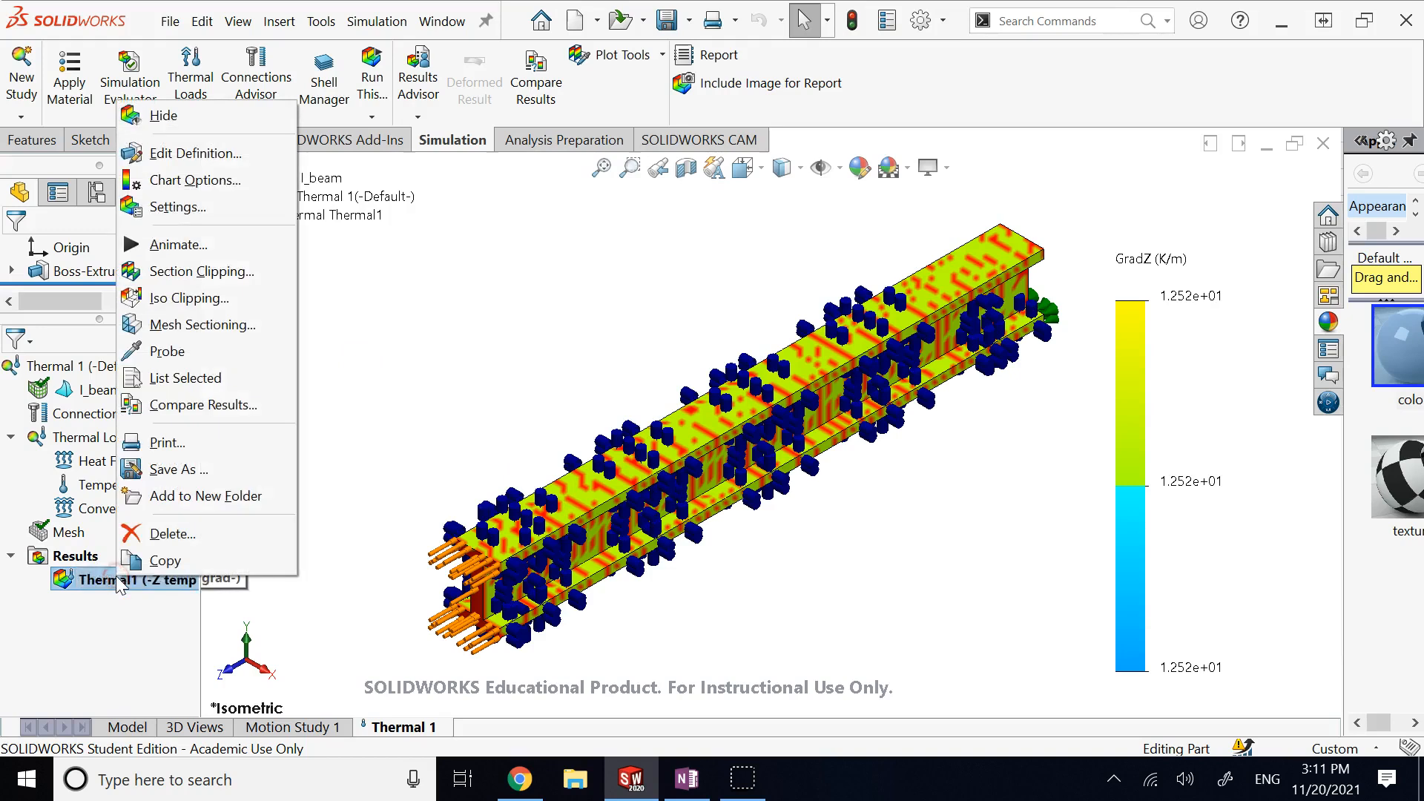
pyautogui.click(152, 534)
pyautogui.click(805, 350)
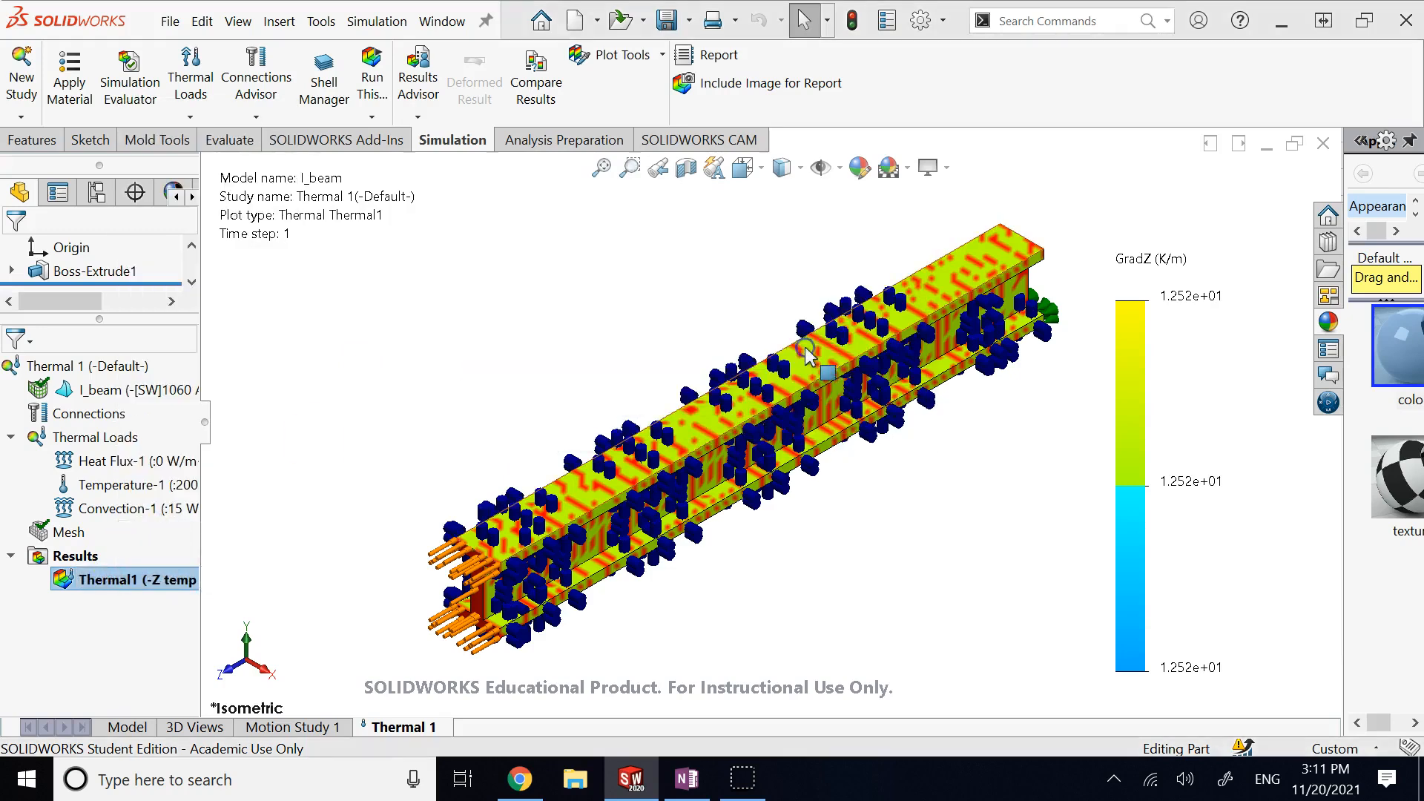
pyautogui.click(359, 374)
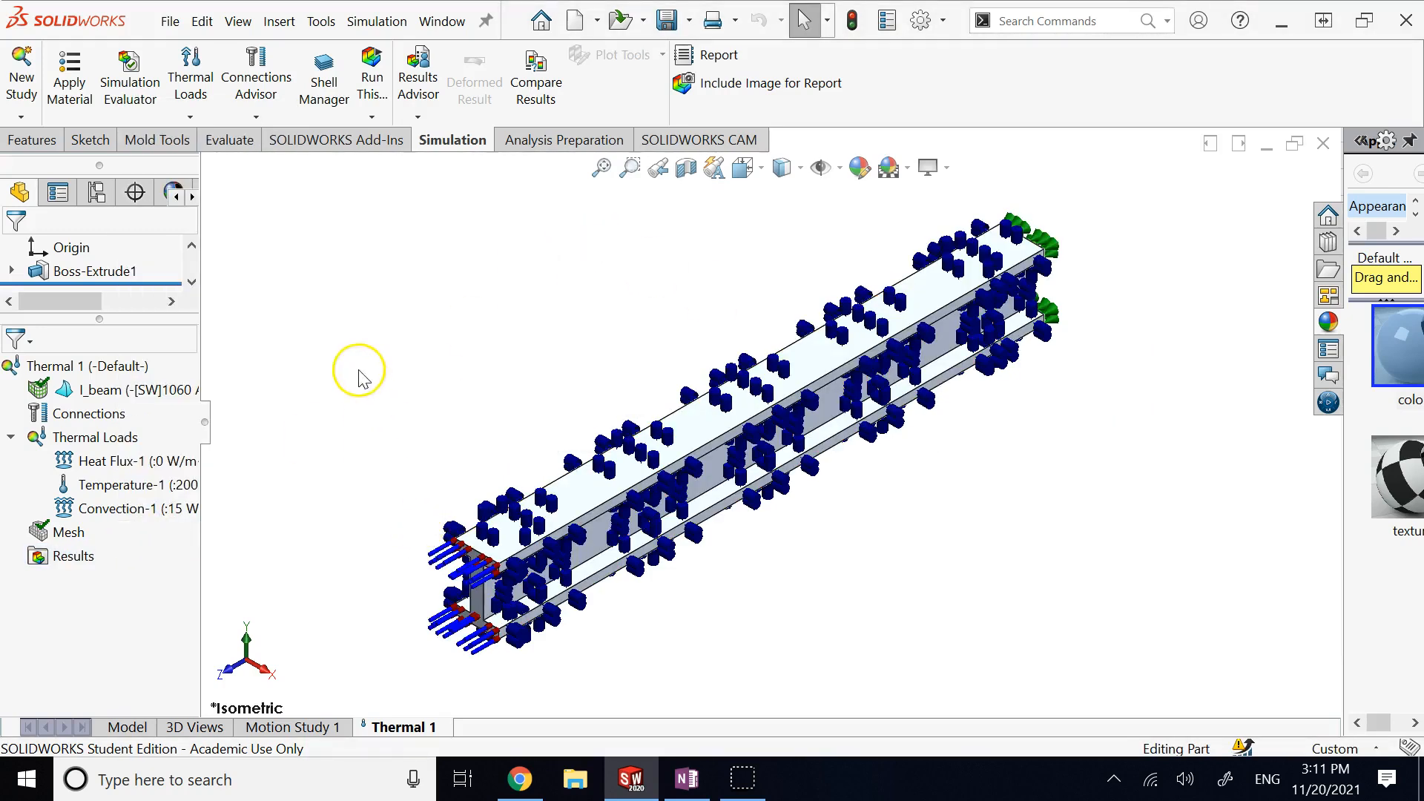
# Step: Open the Heat Flux-1 load for editing and identify the first four faces in its selection on the beam
pyautogui.click(114, 460)
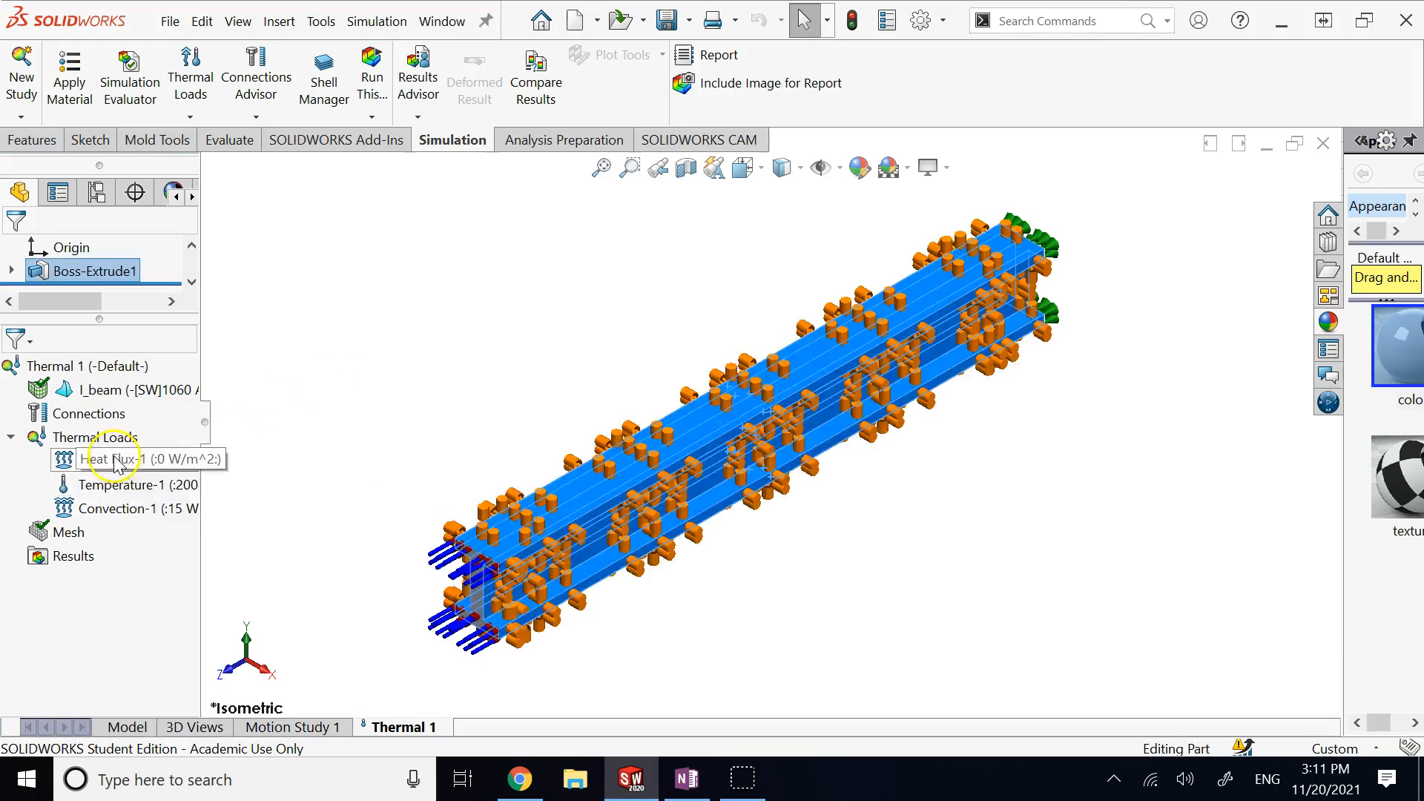
pyautogui.rightClick(114, 460)
pyautogui.click(622, 600)
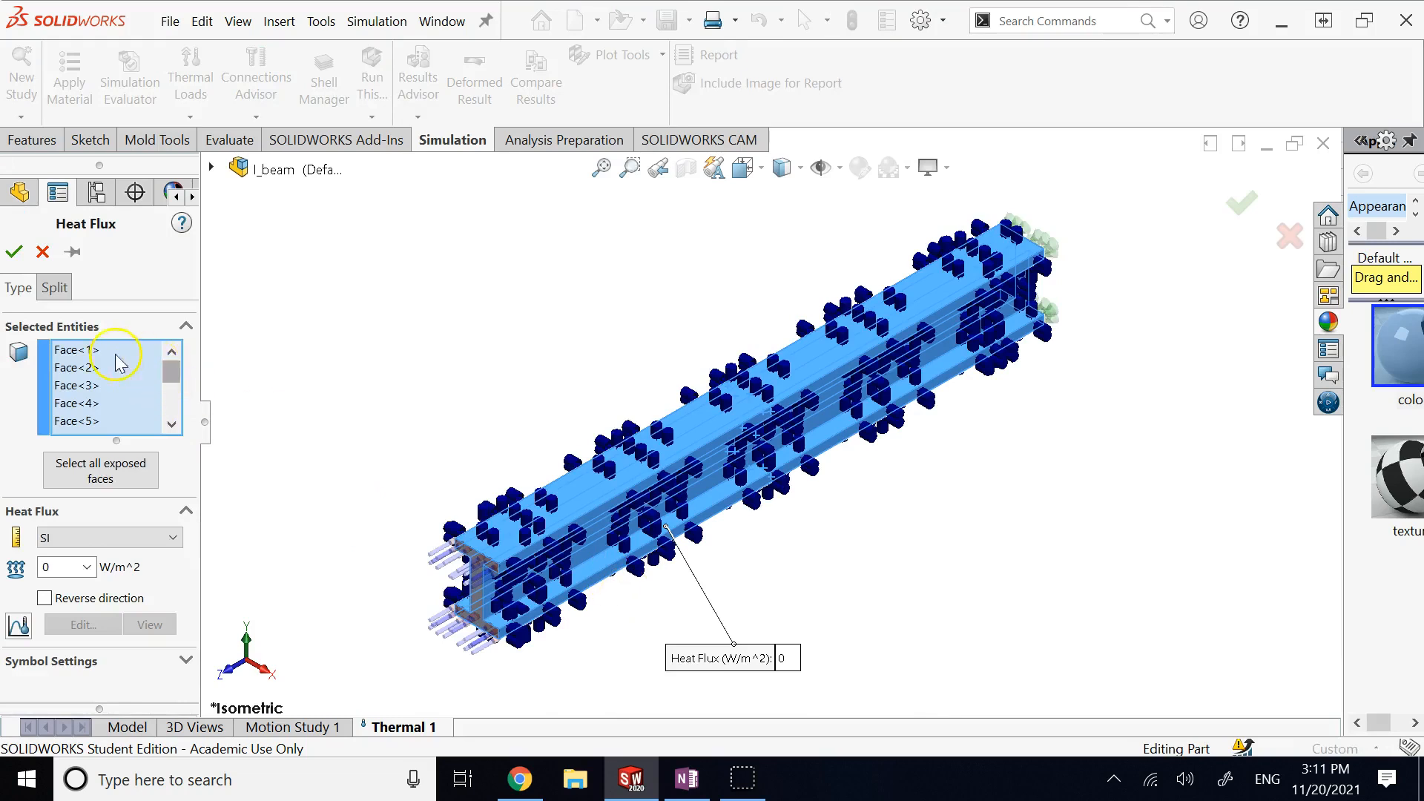
pyautogui.click(84, 350)
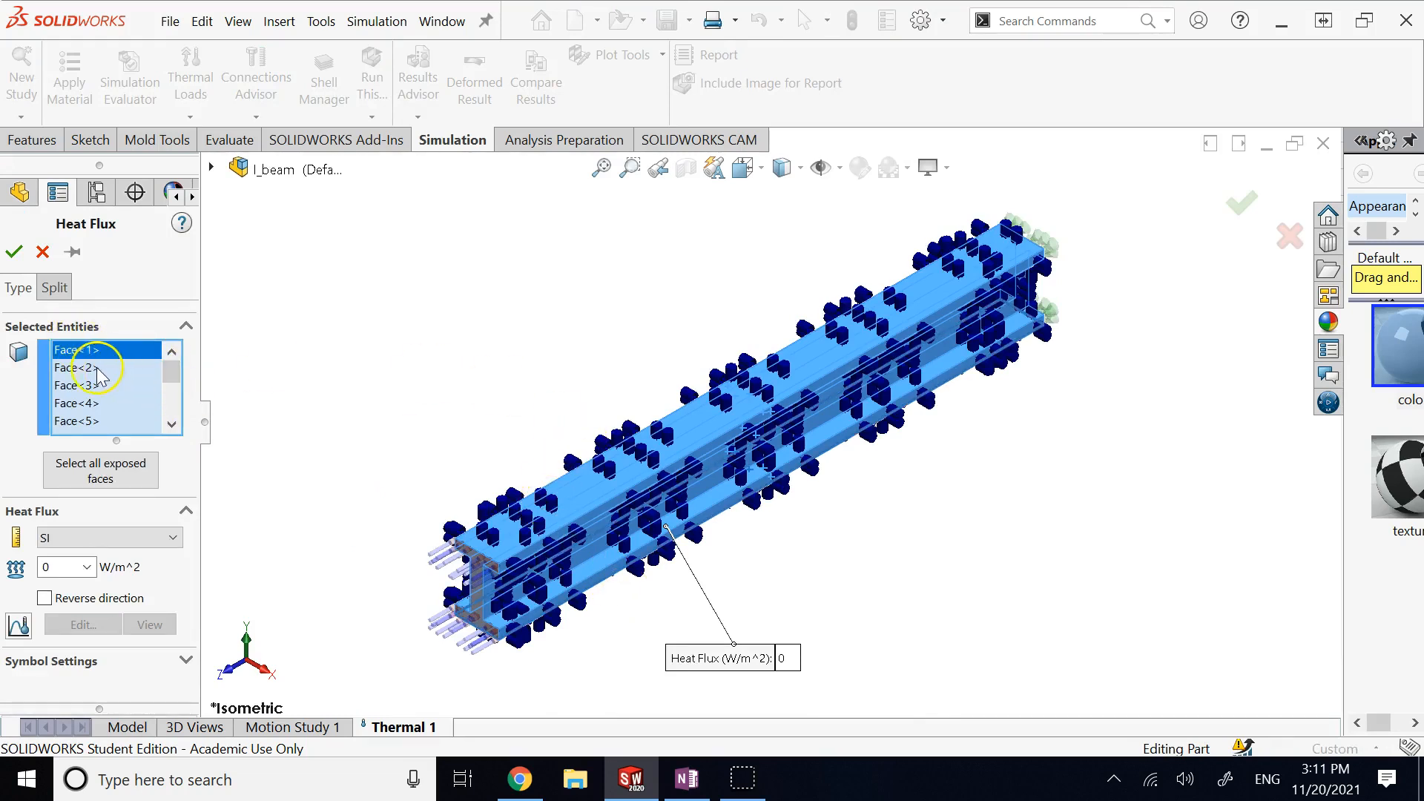
pyautogui.click(96, 367)
pyautogui.click(90, 382)
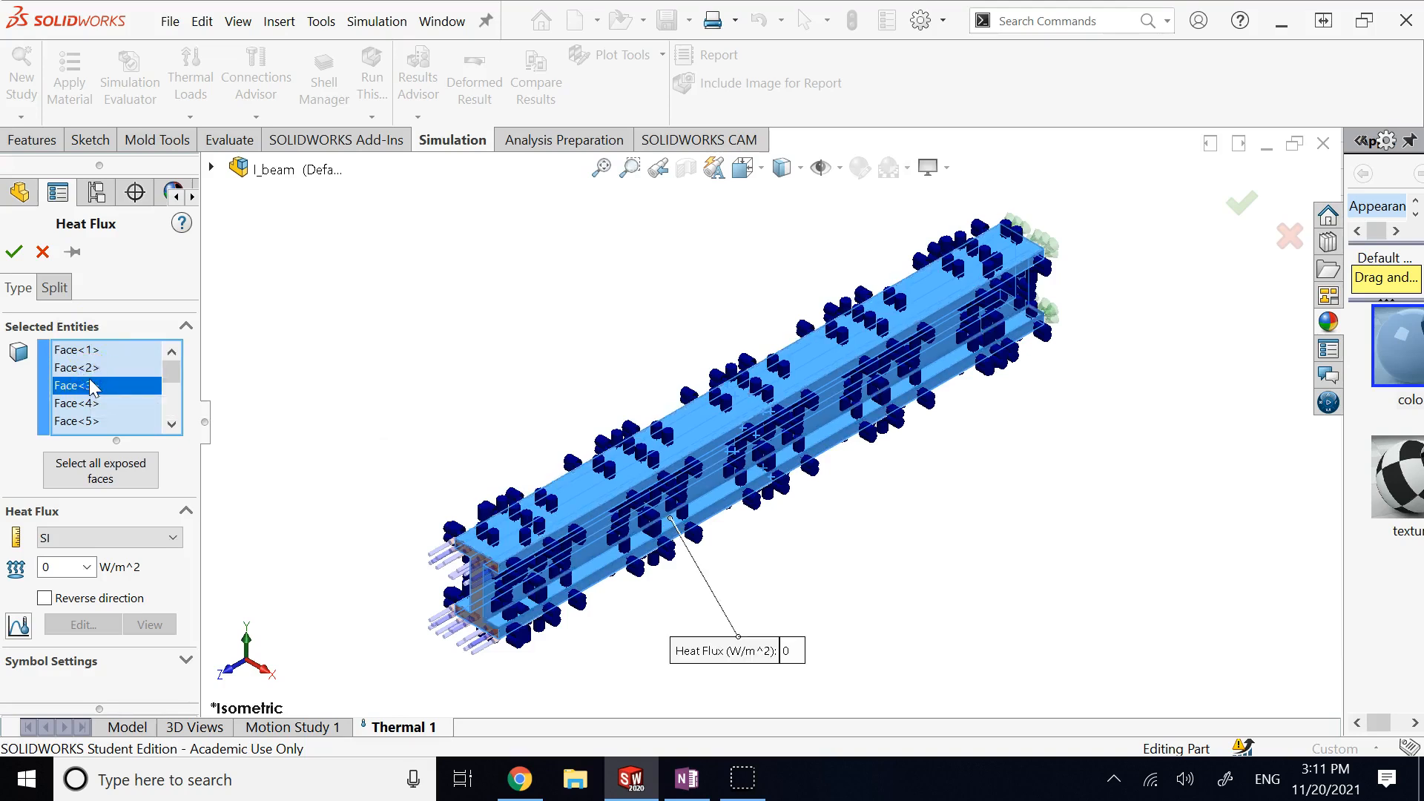
pyautogui.click(88, 403)
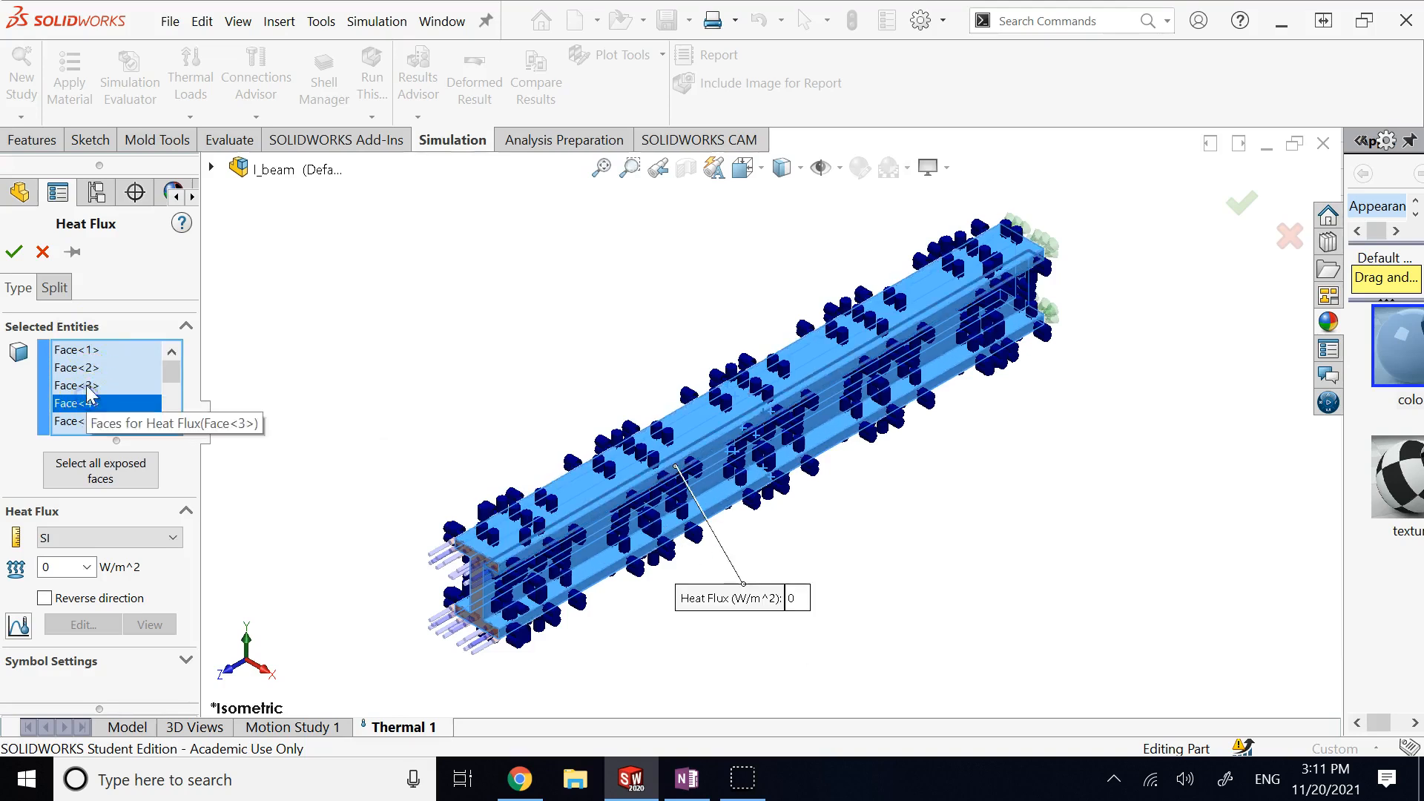
# Step: Inspect the beam from several sides to locate Face<1> and Face<5> of the heat flux selection
pyautogui.scroll(-6, 720, 482)
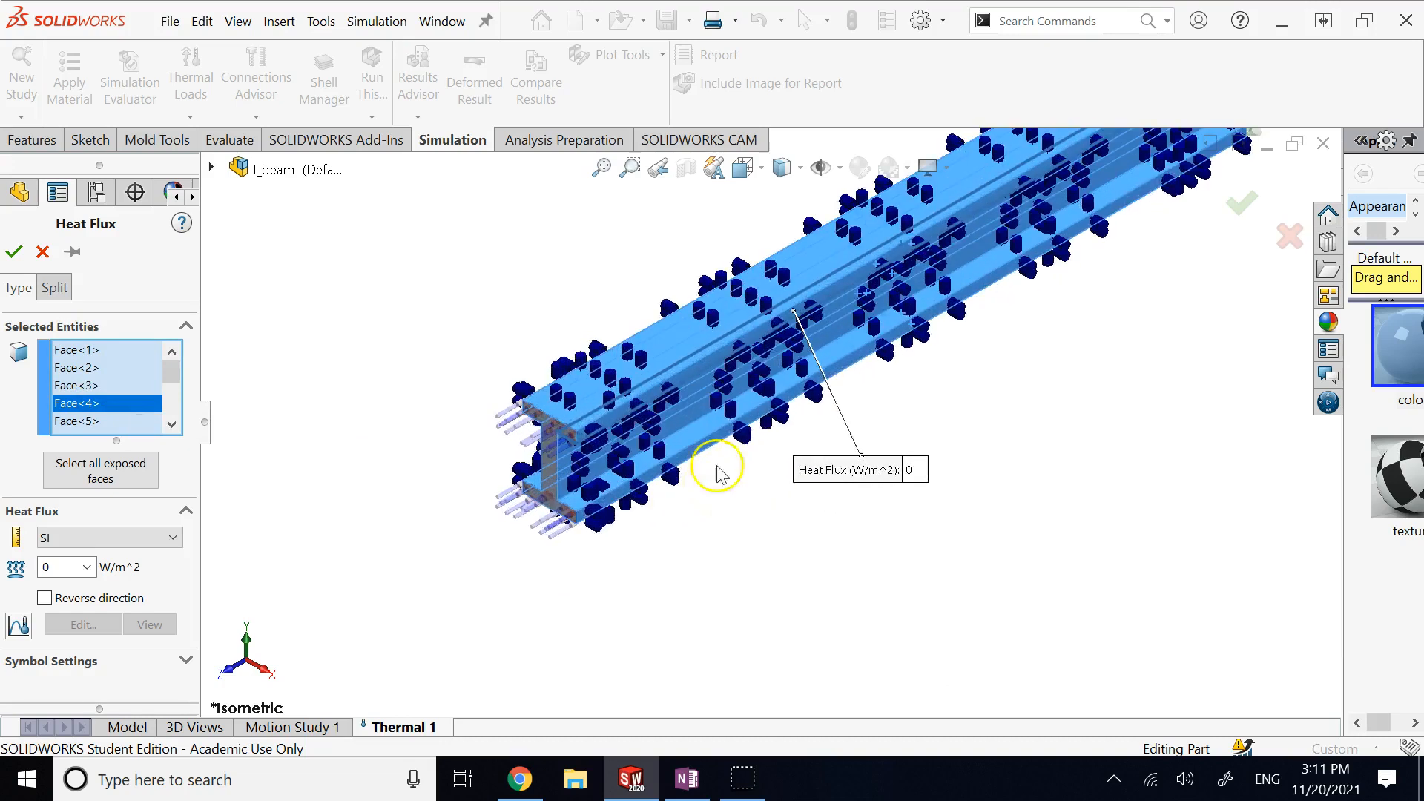
pyautogui.press('f')
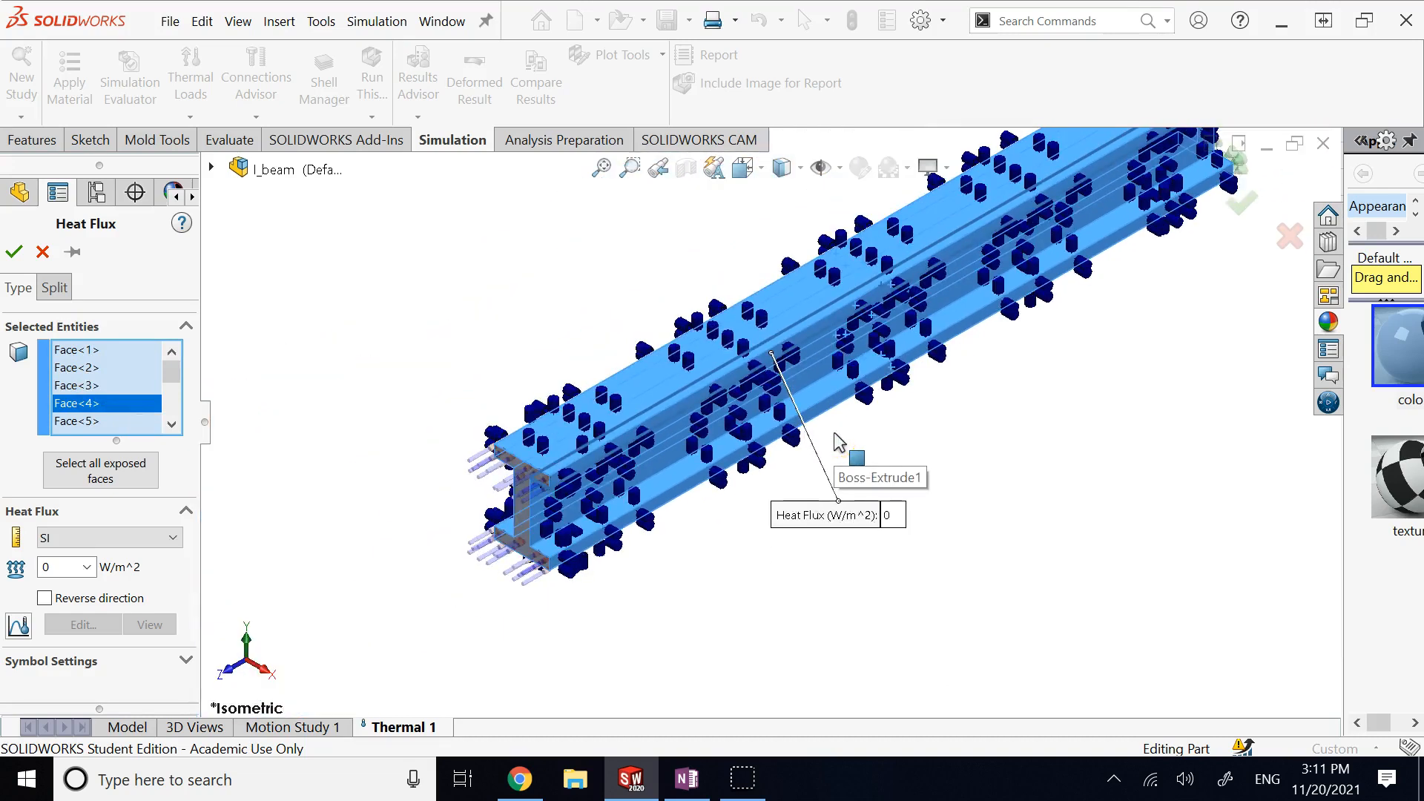
pyautogui.hotkey('ctrl', '4')
pyautogui.hotkey('ctrl', '7')
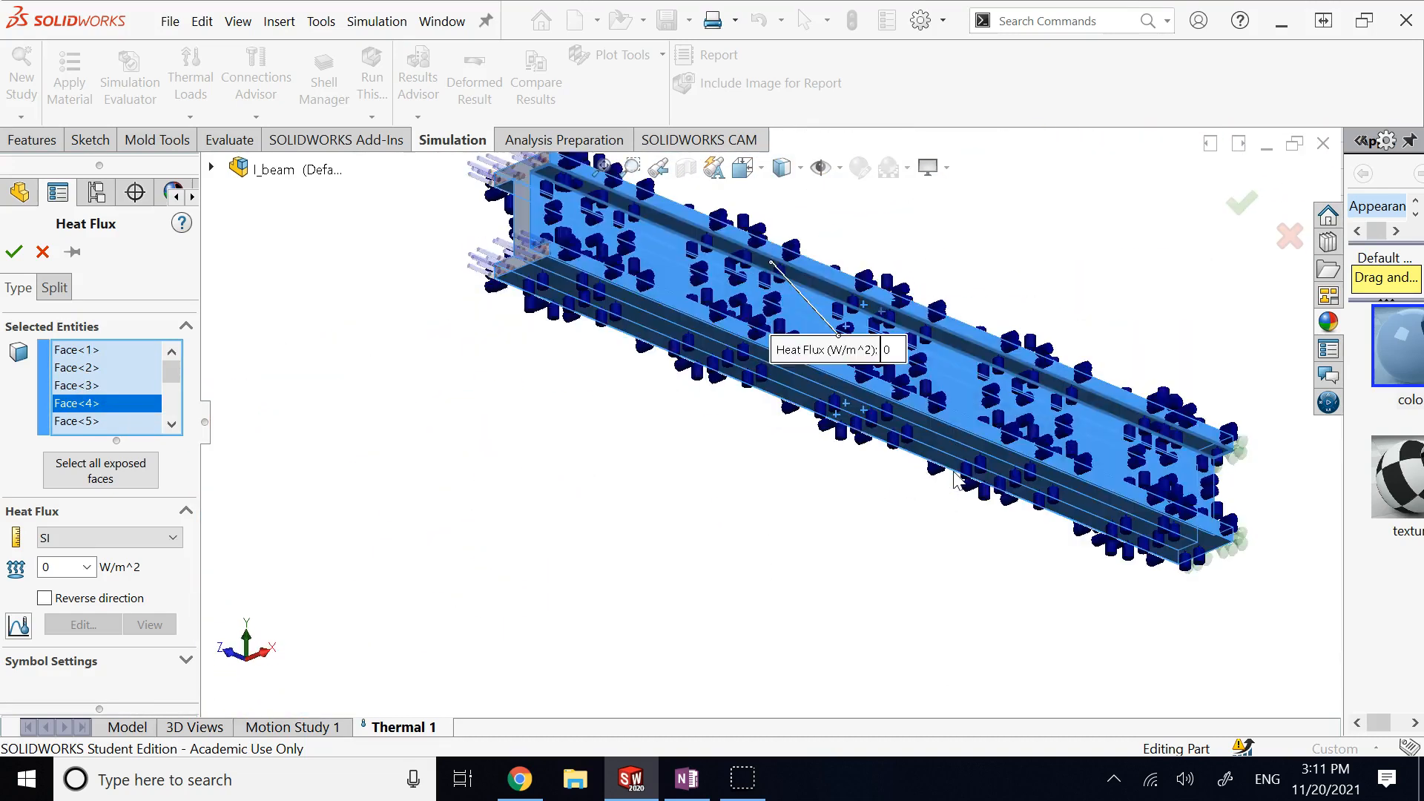
pyautogui.press('Down')
pyautogui.press('Down')
pyautogui.press('Down')
pyautogui.press('Down')
pyautogui.click(71, 350)
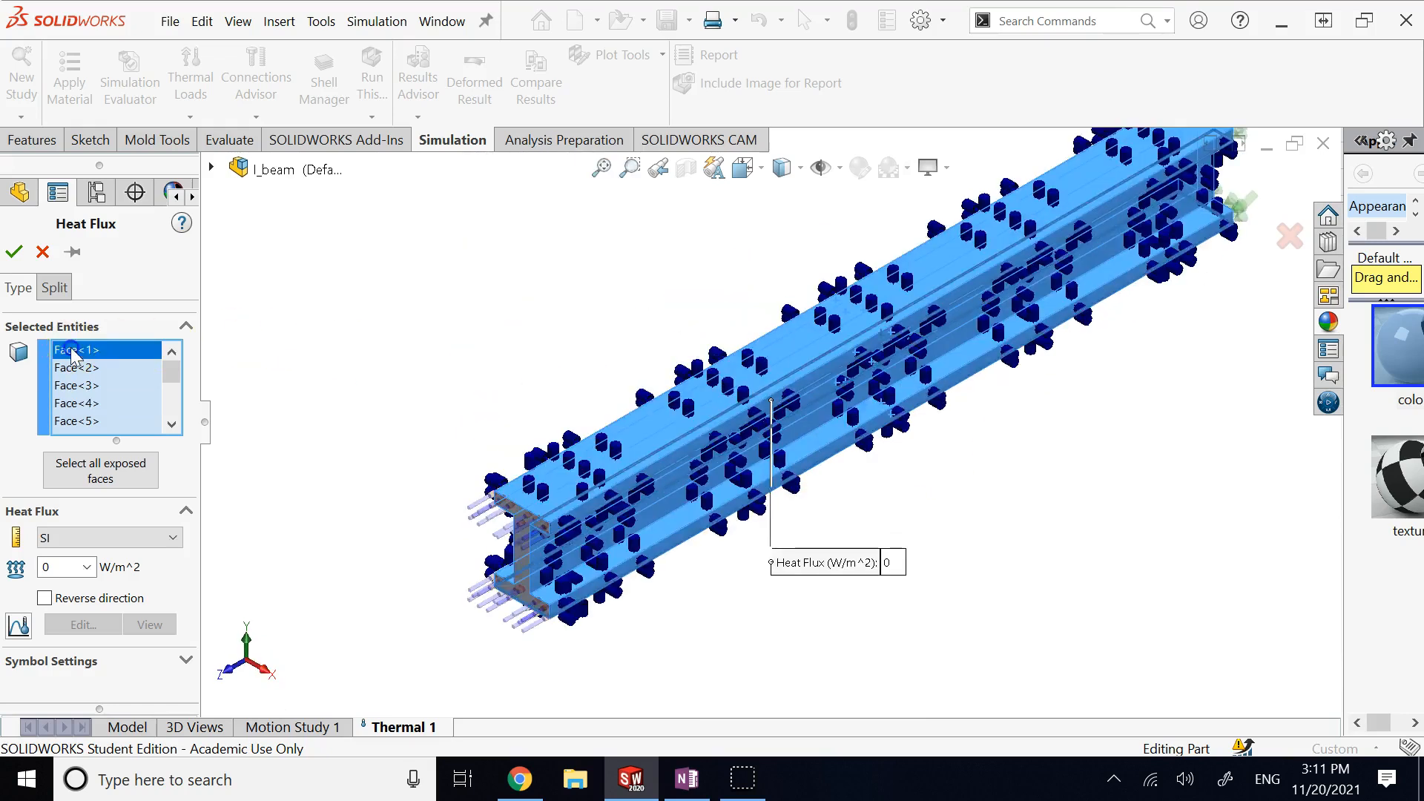
pyautogui.click(82, 421)
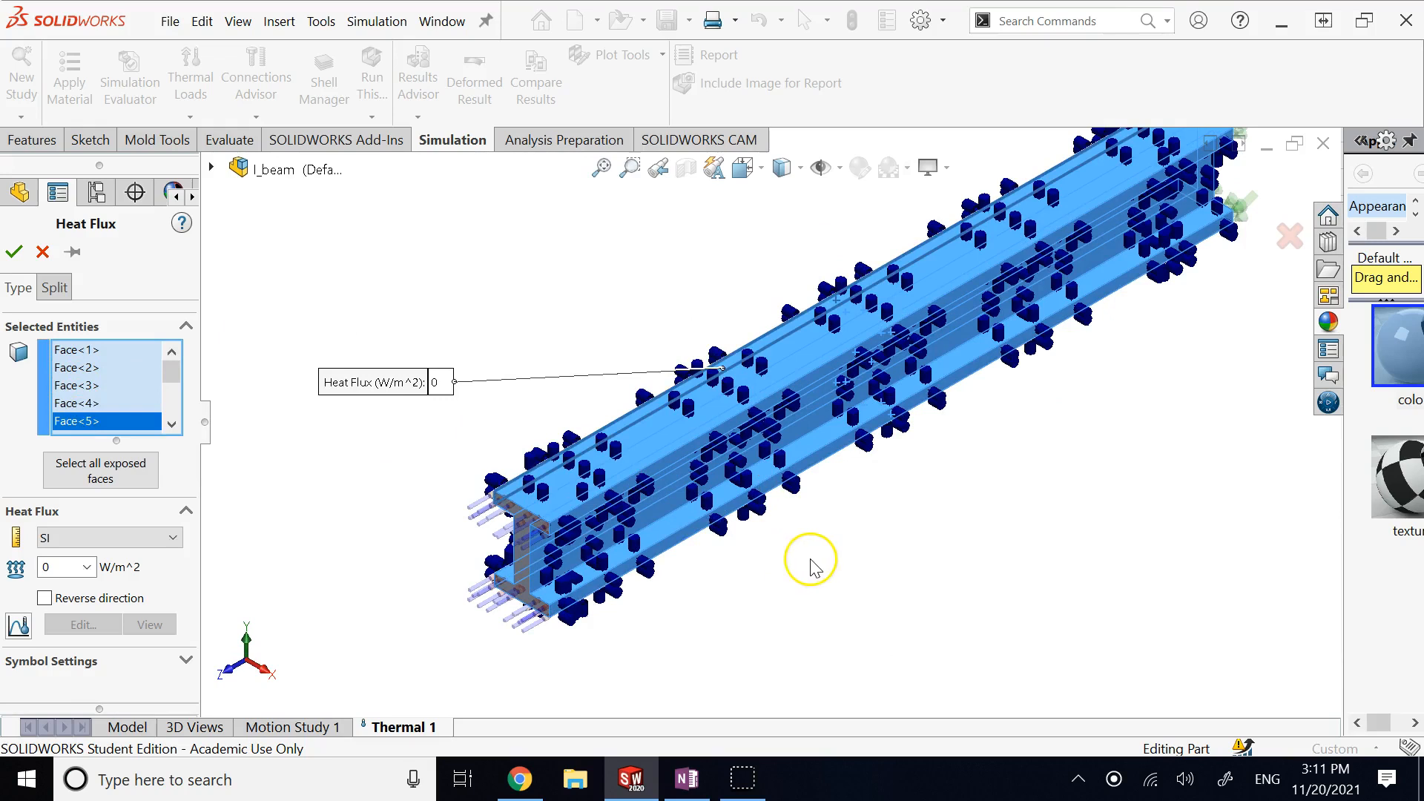
pyautogui.press('Right')
pyautogui.press('Right')
pyautogui.press('Right')
pyautogui.press('Right')
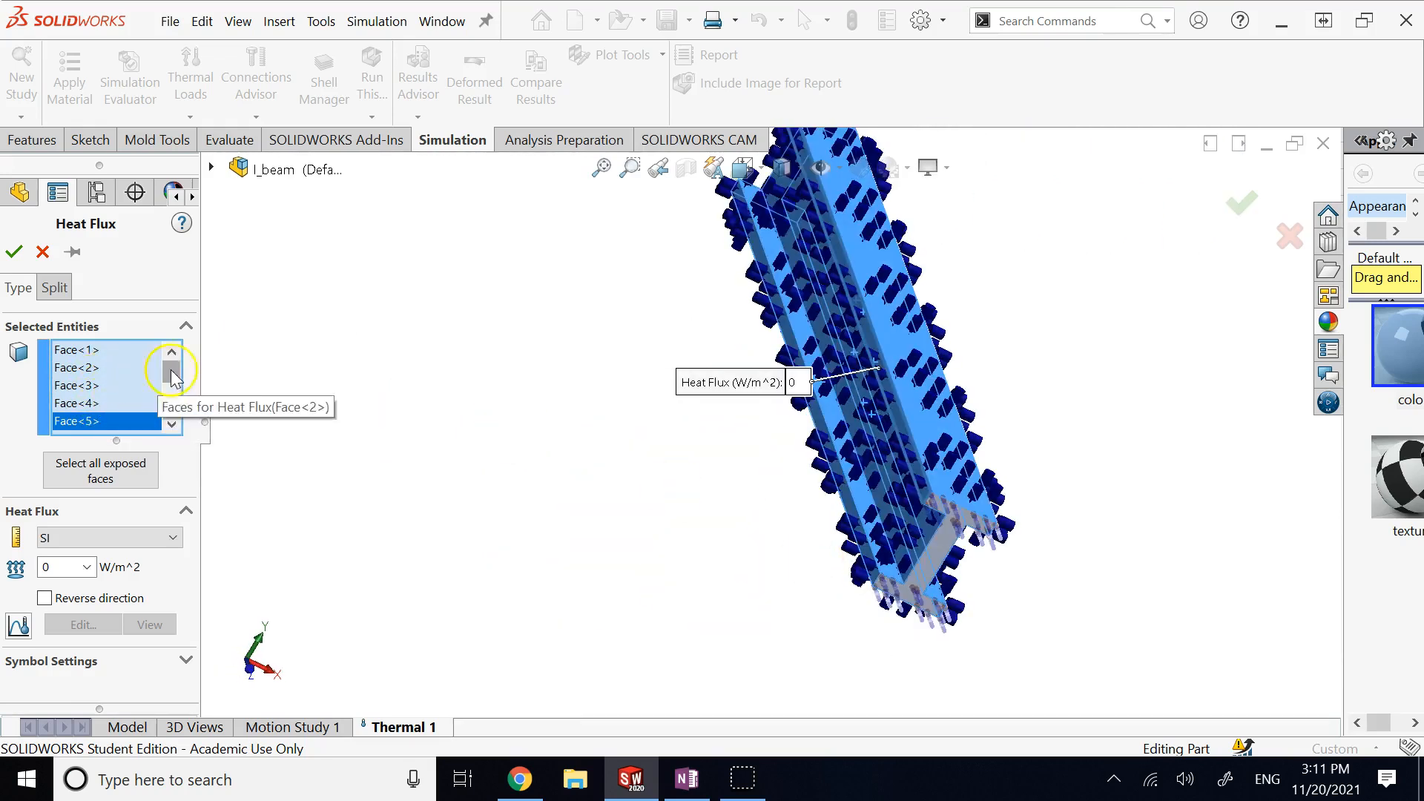
# Step: Remove the upper flange's outer top face from the Heat Flux-1 load and accept the edited load
pyautogui.click(172, 429)
pyautogui.click(108, 420)
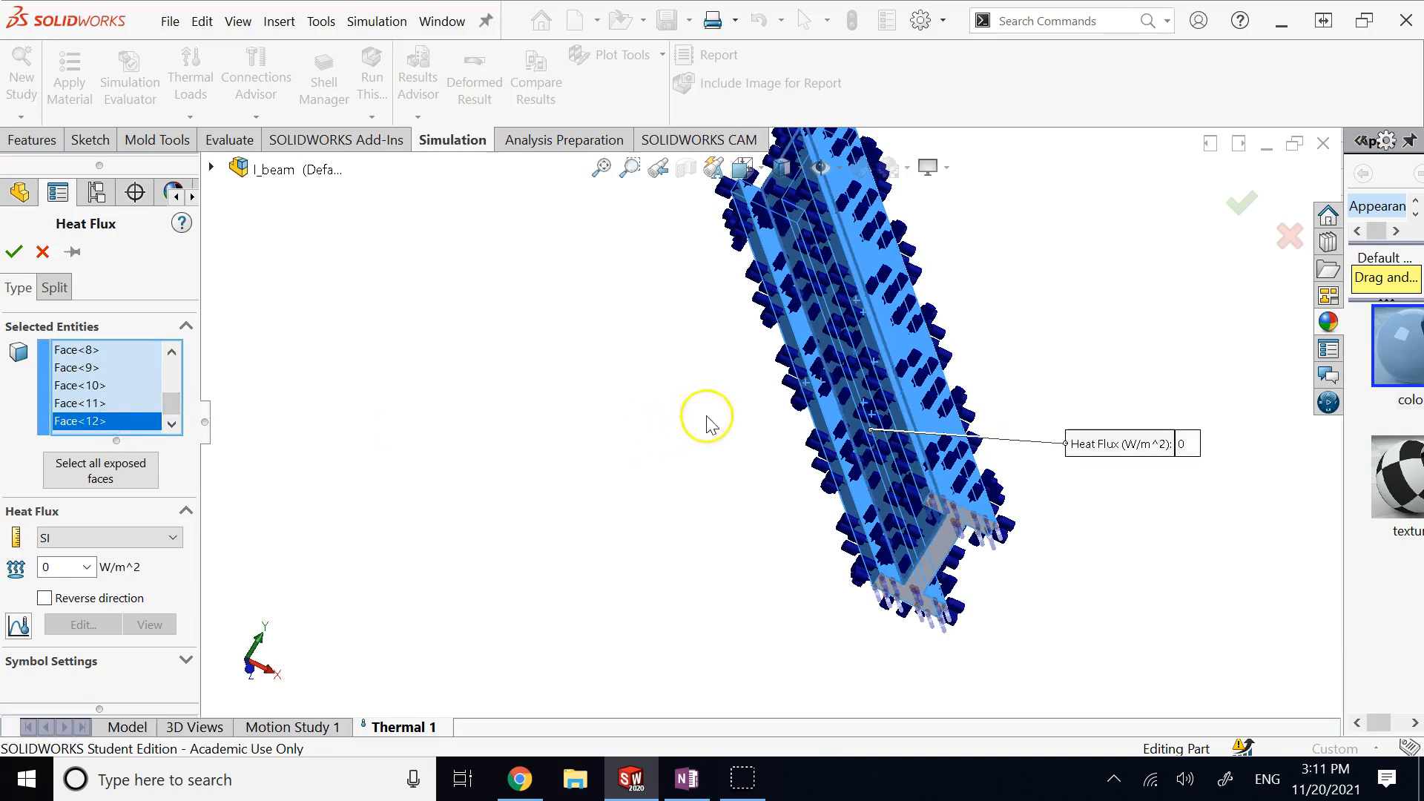
pyautogui.click(900, 343)
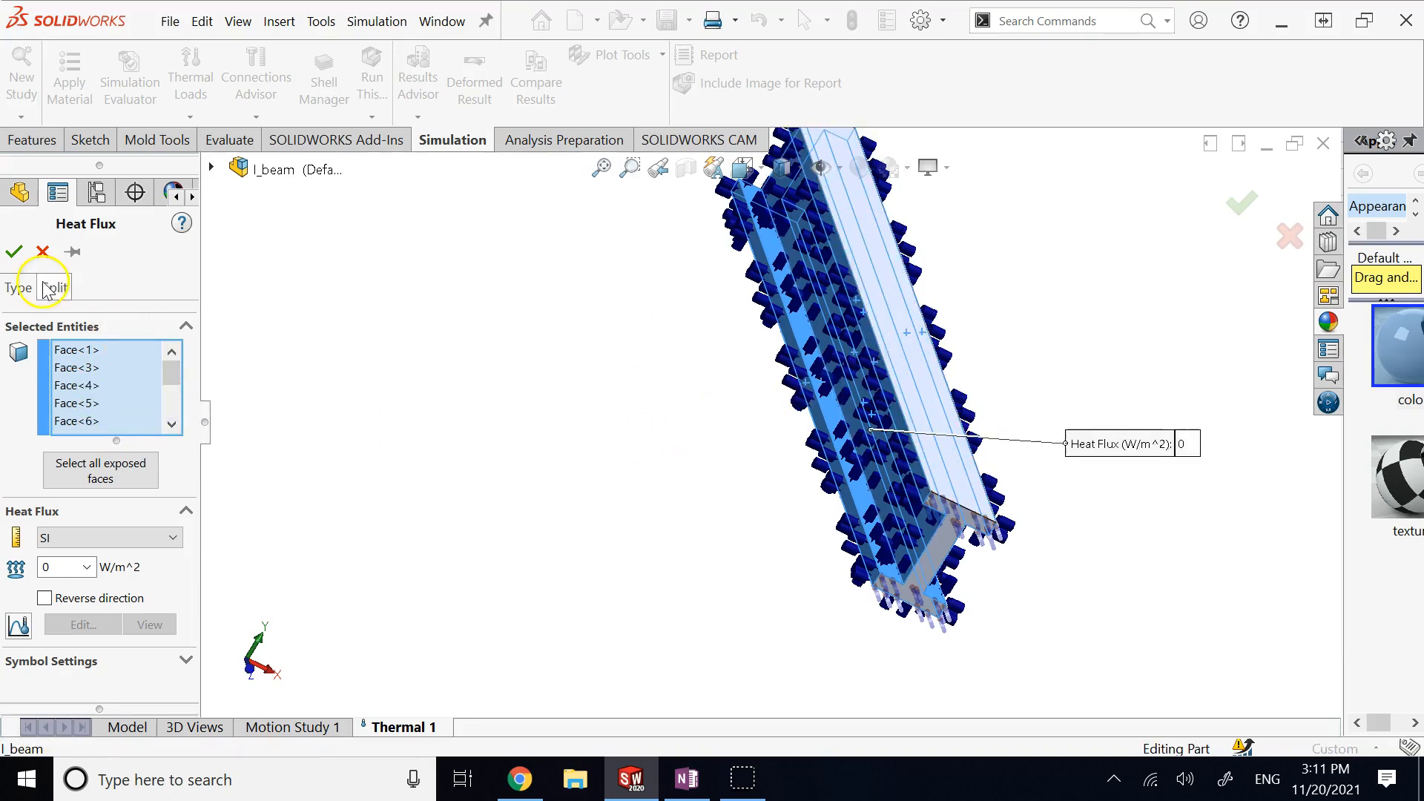
pyautogui.click(13, 252)
pyautogui.hotkey('ctrl', '7')
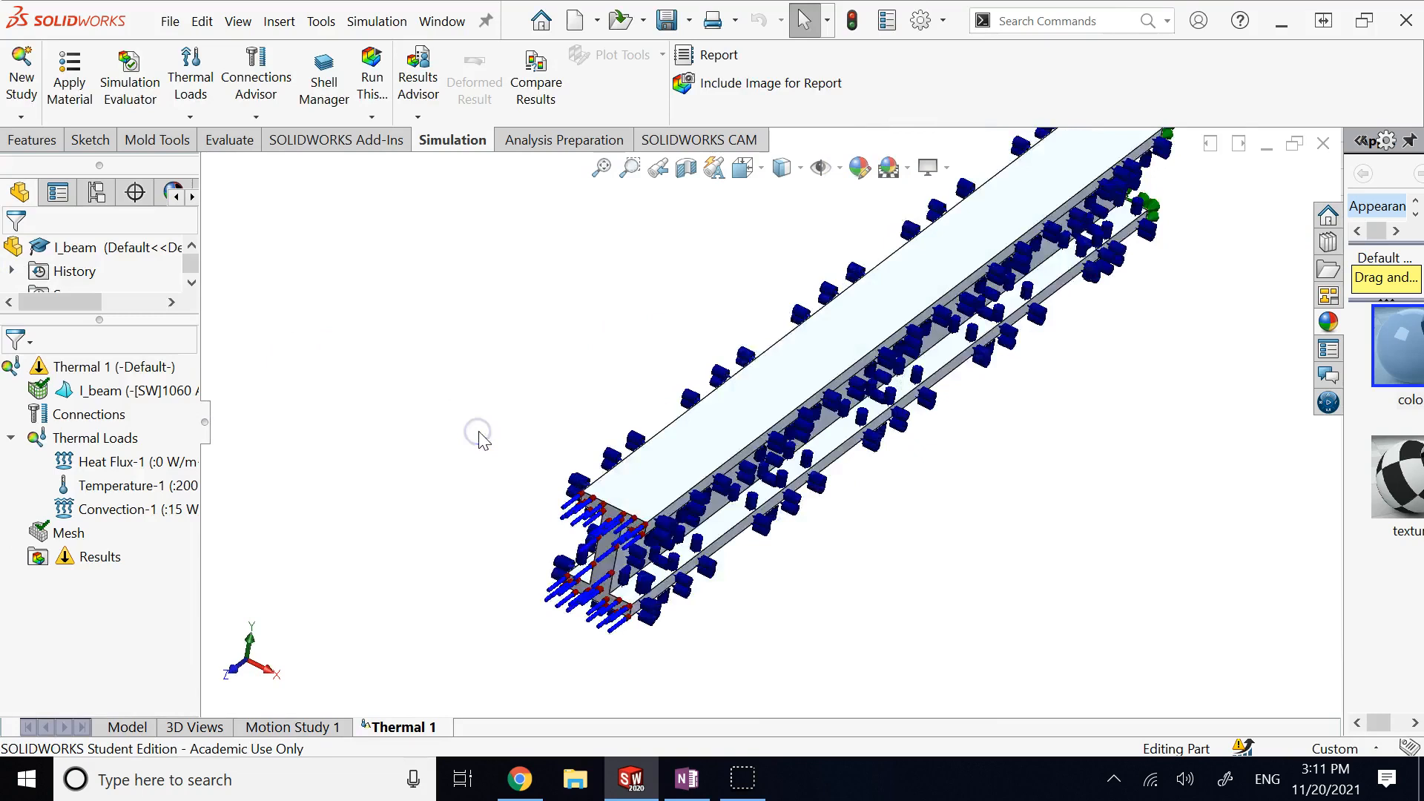
pyautogui.scroll(2, 764, 382)
pyautogui.scroll(-3, 803, 359)
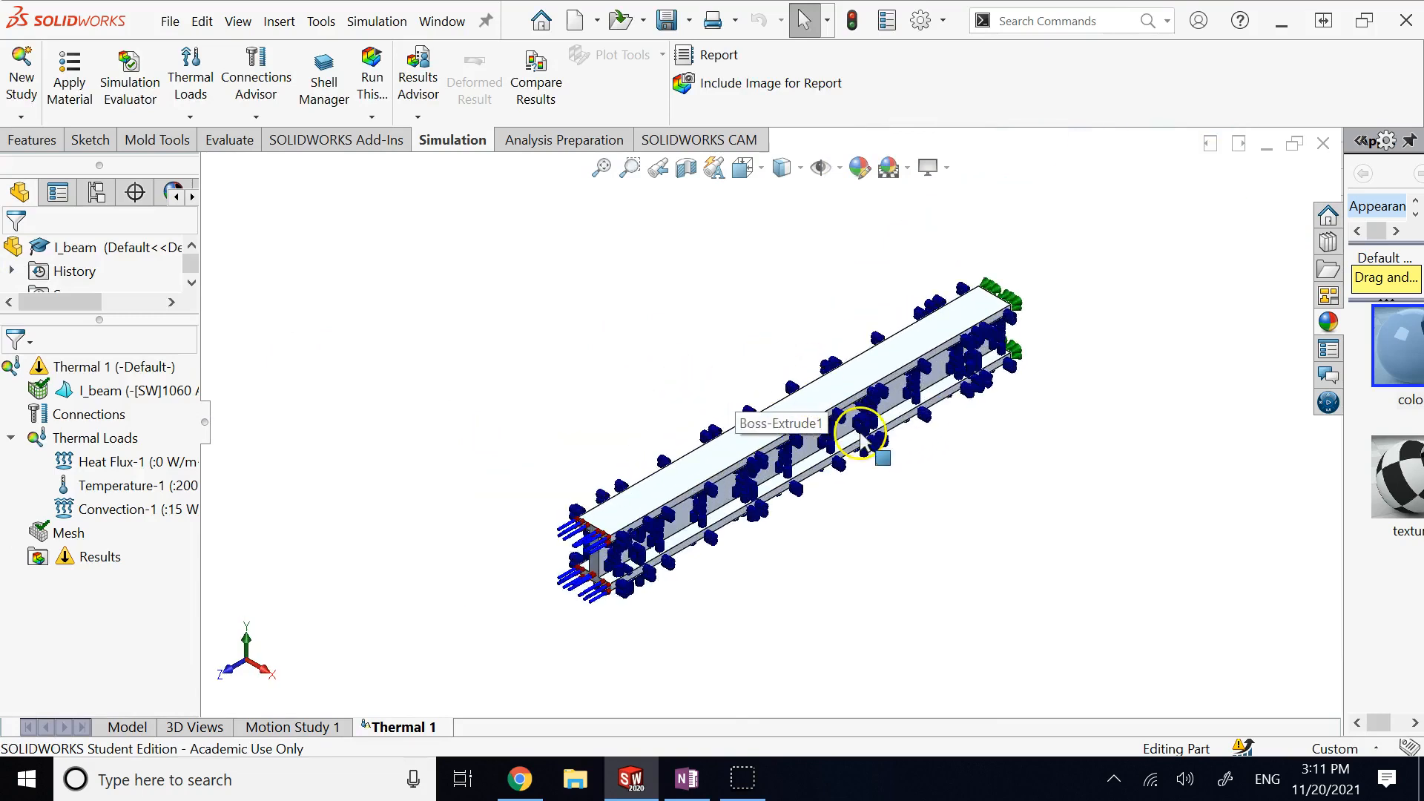
pyautogui.click(898, 449)
pyautogui.click(756, 413)
# Step: Start a surface-to-ambient radiation load on the upper flange's outer top face
pyautogui.rightClick(98, 437)
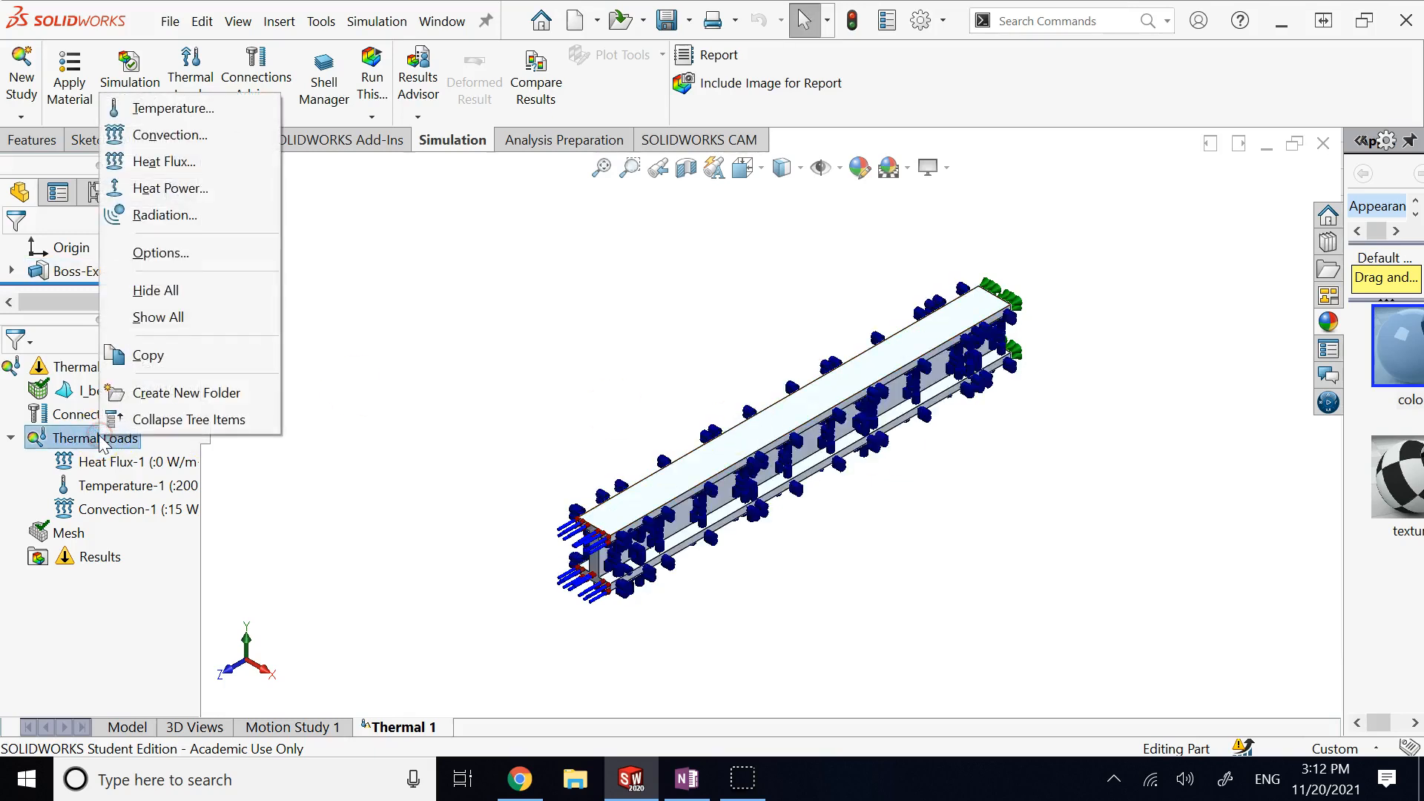
pyautogui.click(185, 214)
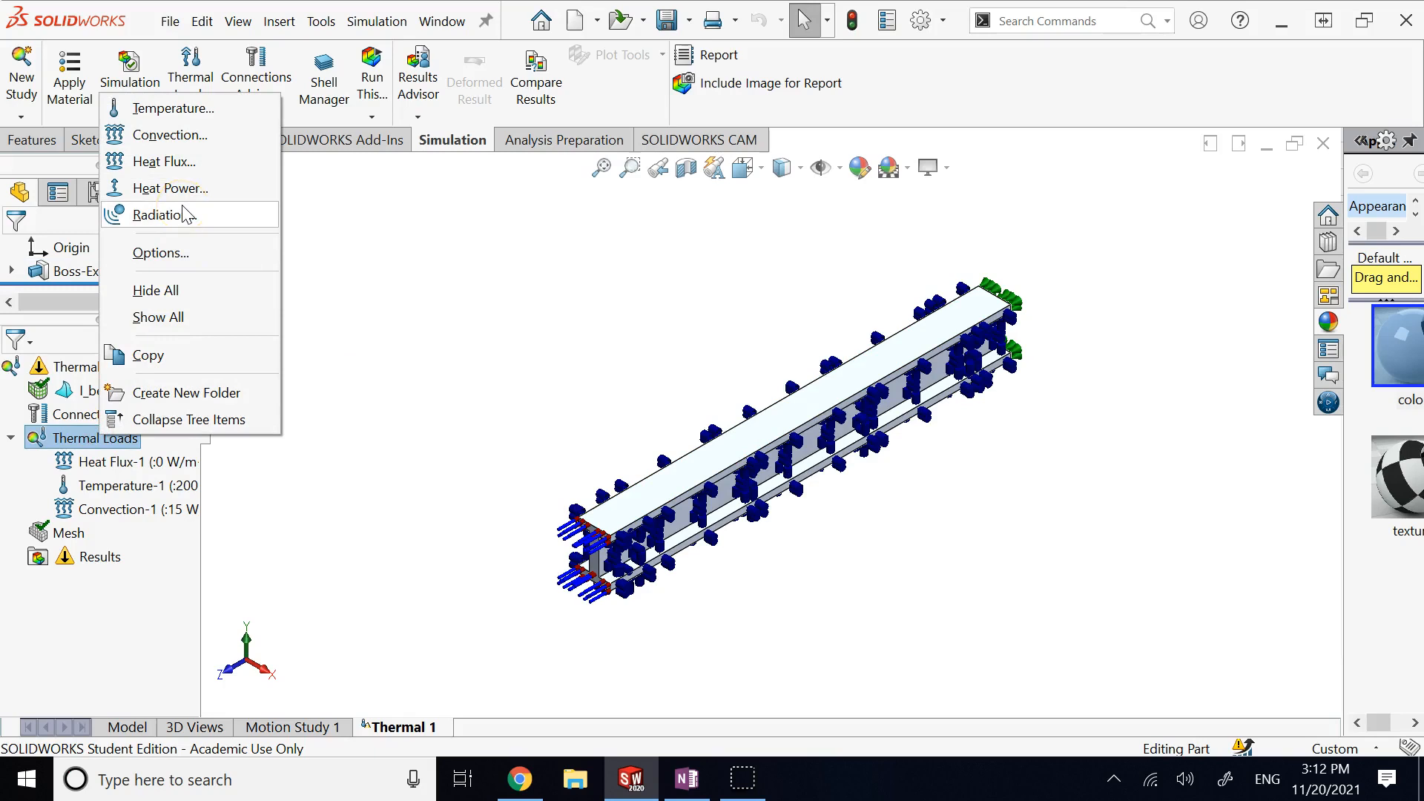
pyautogui.click(185, 214)
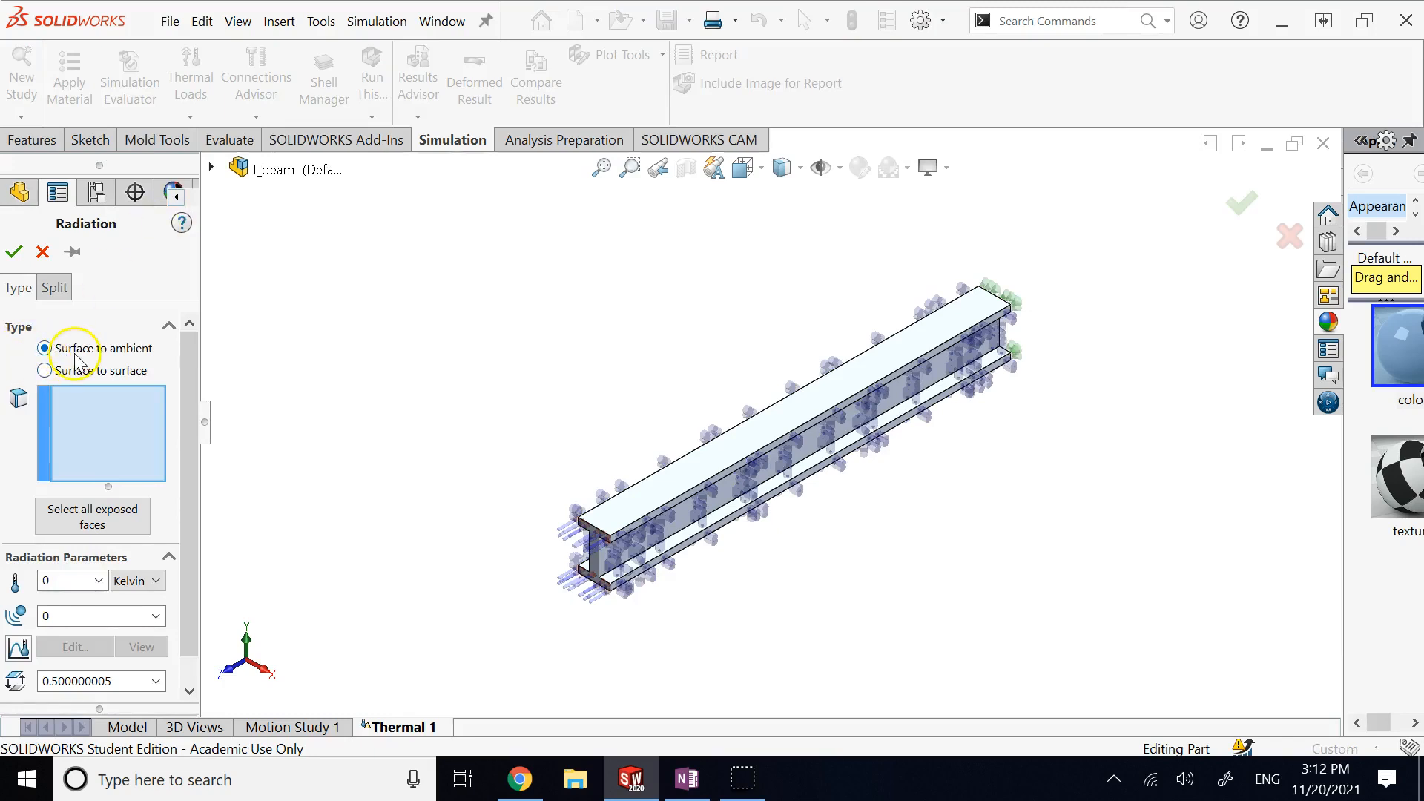
pyautogui.click(700, 451)
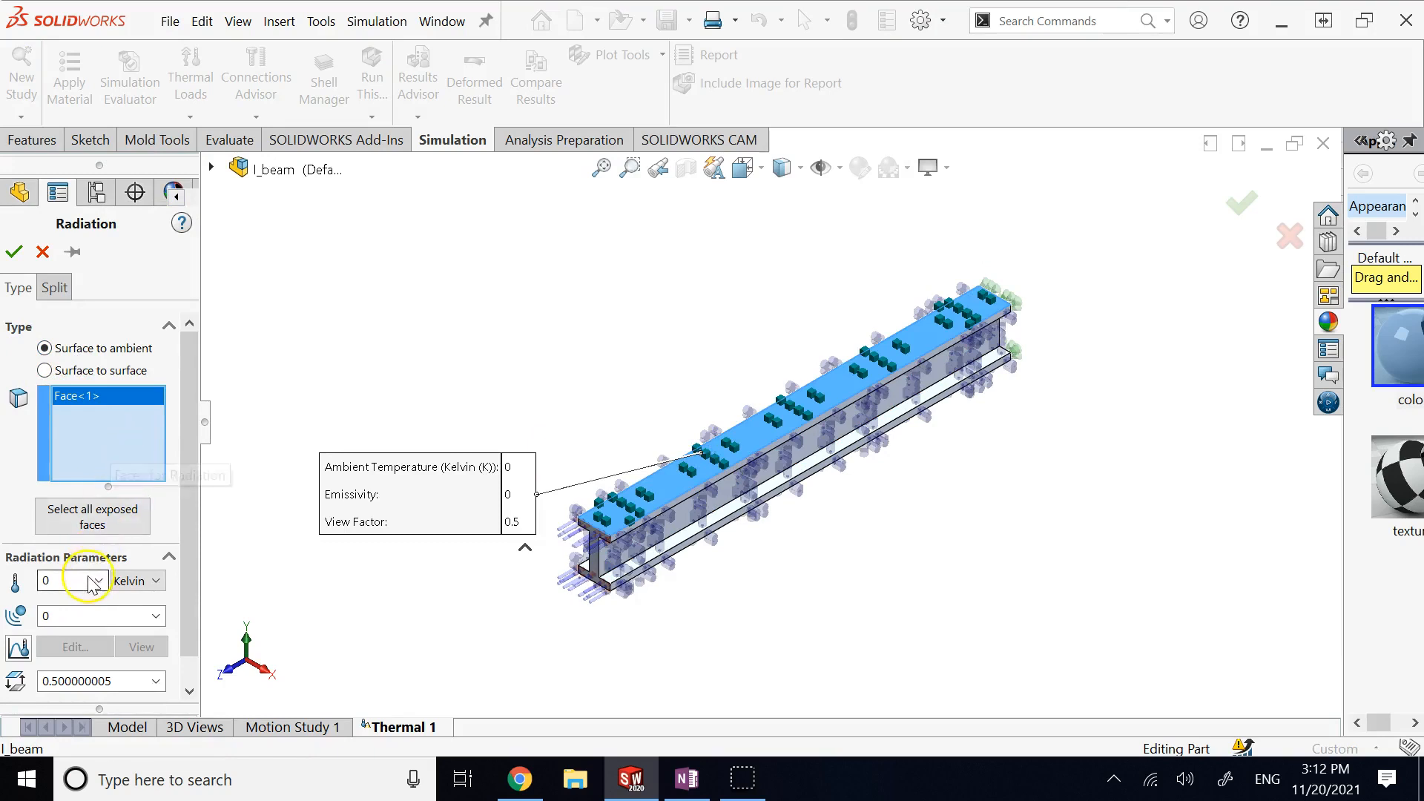
# Step: Set the radiation's ambient temperature to 300 Kelvin and emissivity to 0.5, and accept the load
pyautogui.click(65, 581)
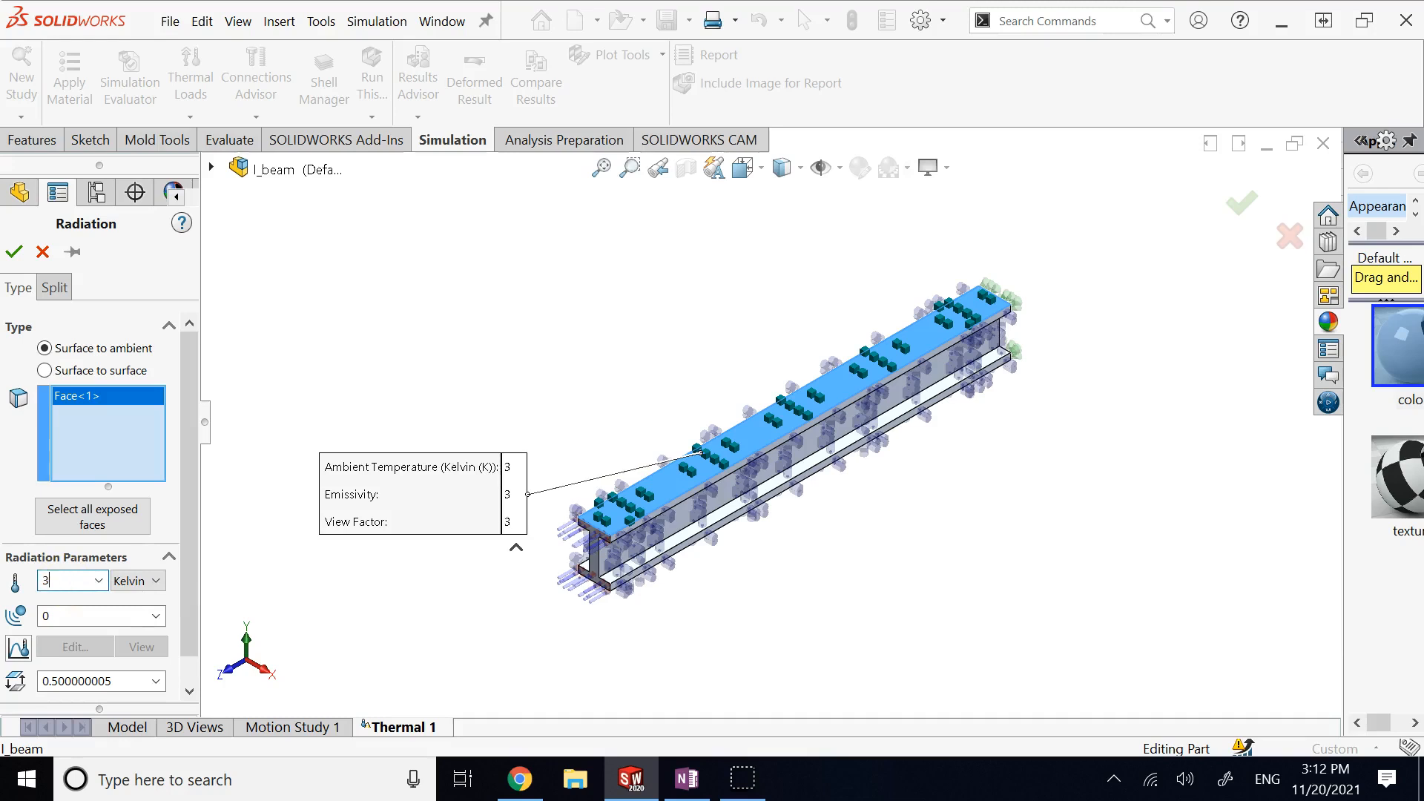
pyautogui.click(124, 621)
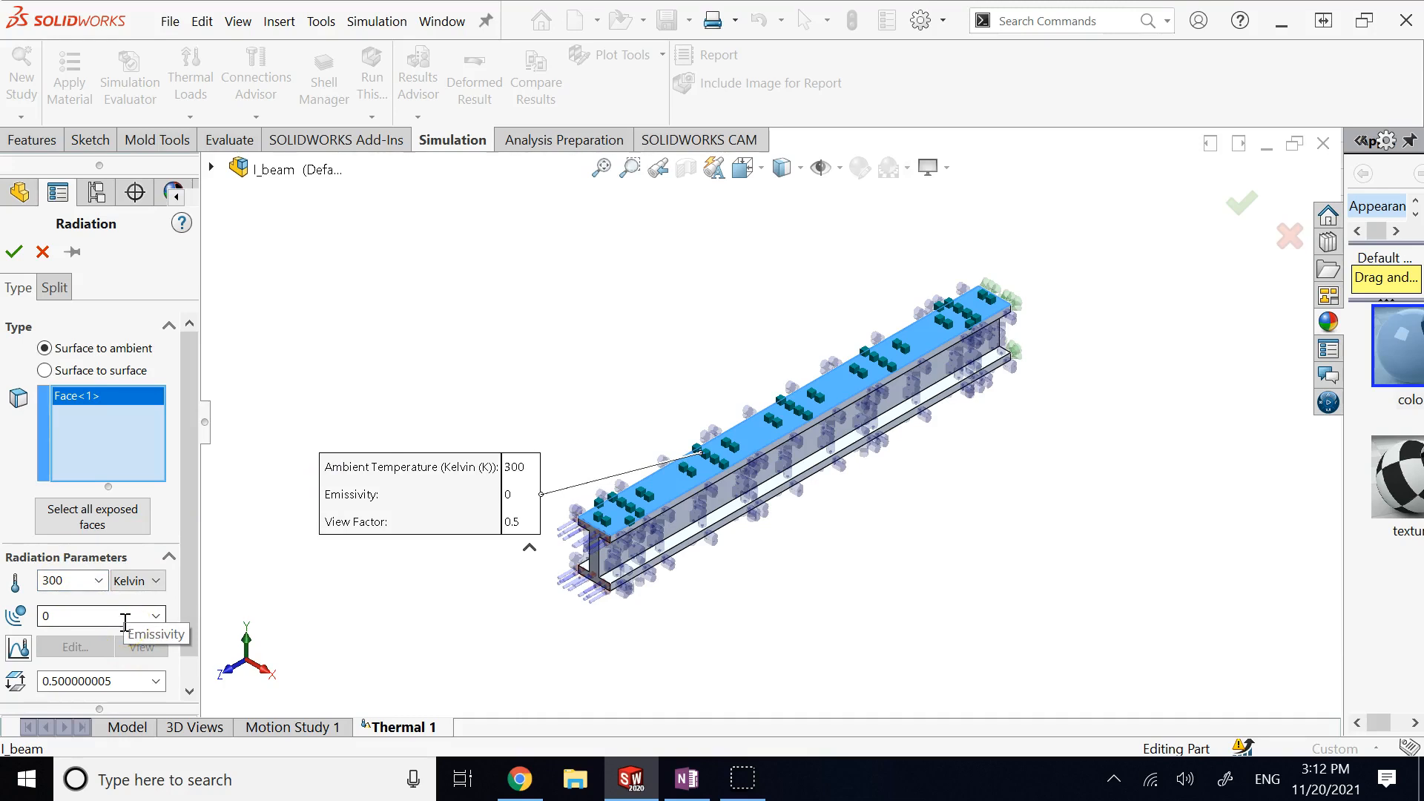
pyautogui.click(87, 613)
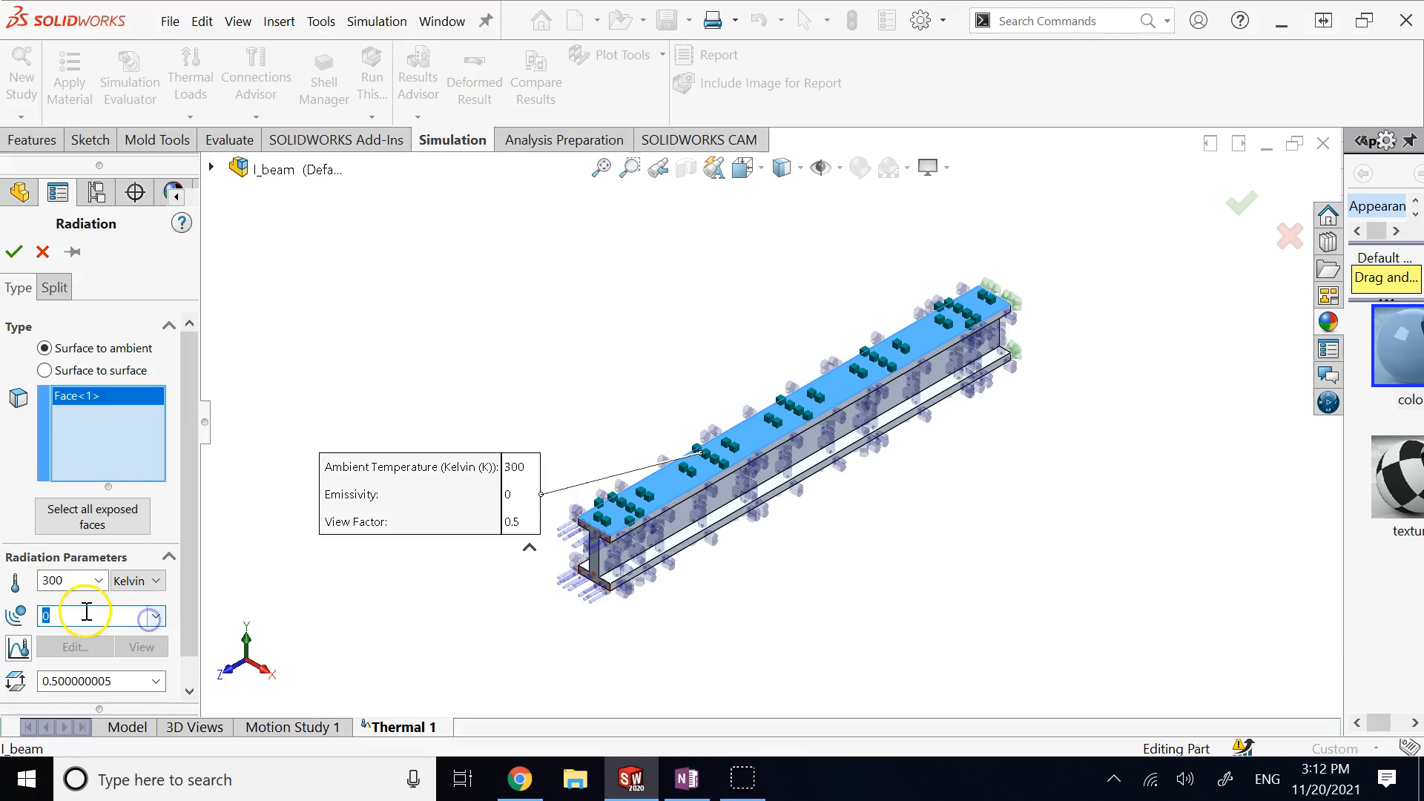
pyautogui.write('.5')
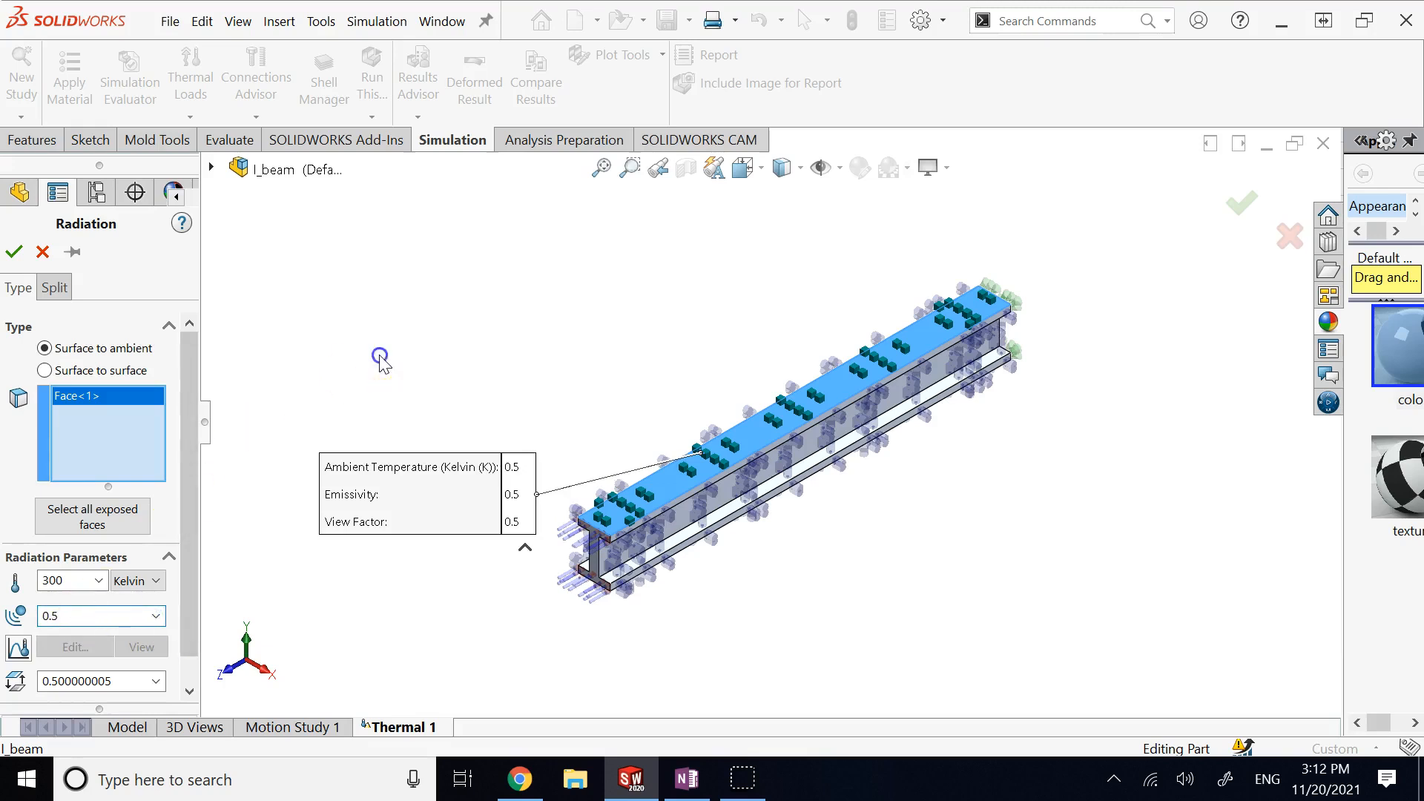
pyautogui.moveTo(184, 604); pyautogui.dragTo(182, 652)
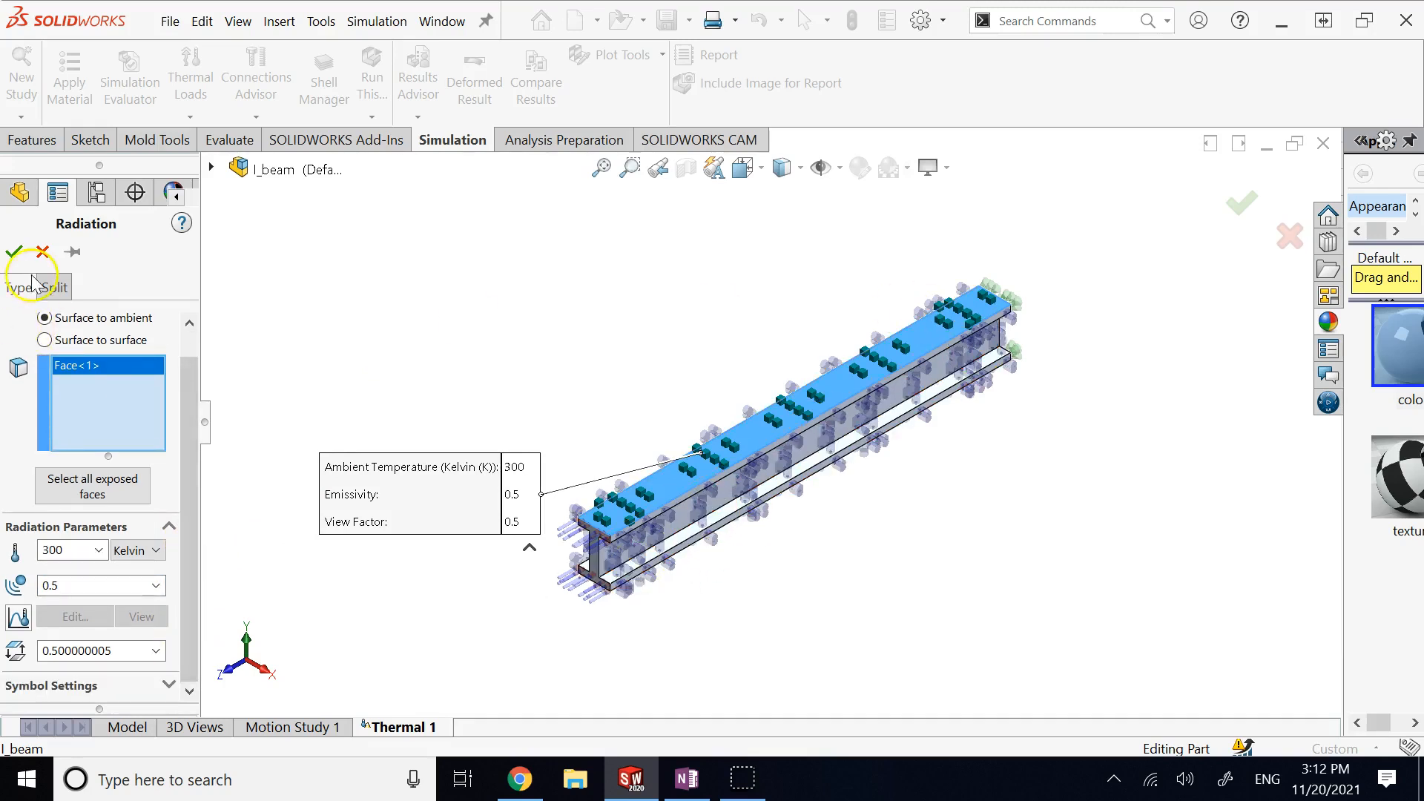
pyautogui.click(14, 252)
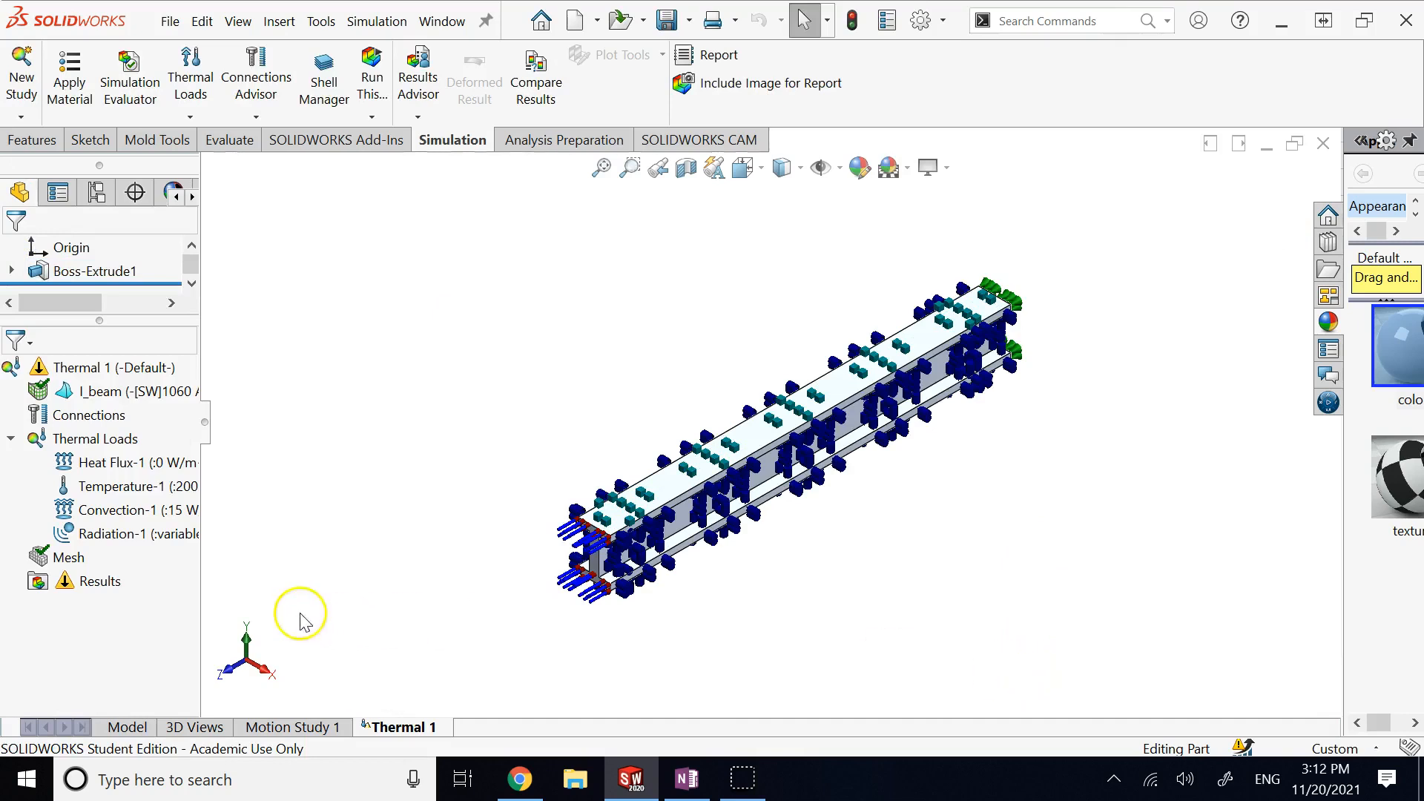
# Step: Run the Thermal 1 study with the revised thermal loads
pyautogui.click(372, 81)
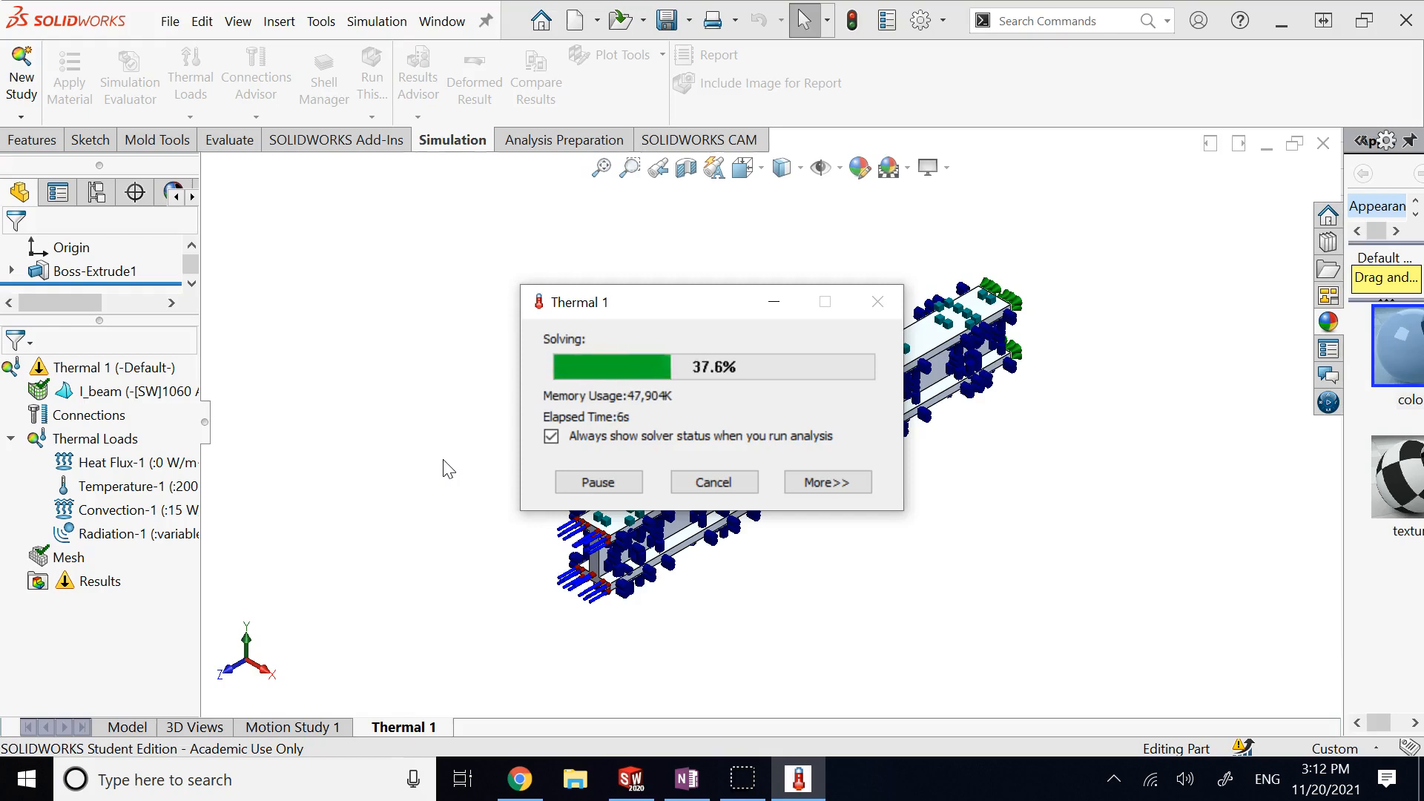
pyautogui.click(173, 639)
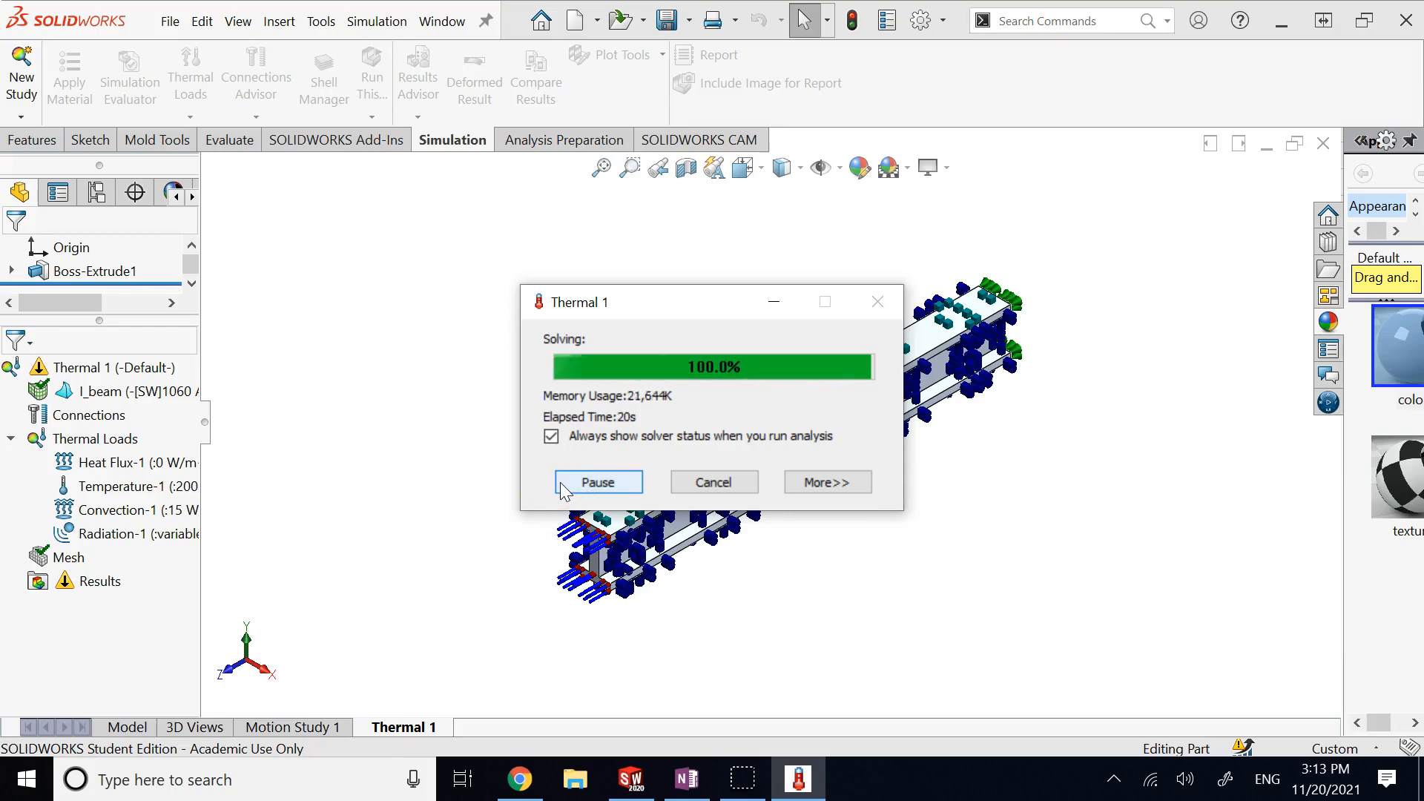
pyautogui.click(443, 496)
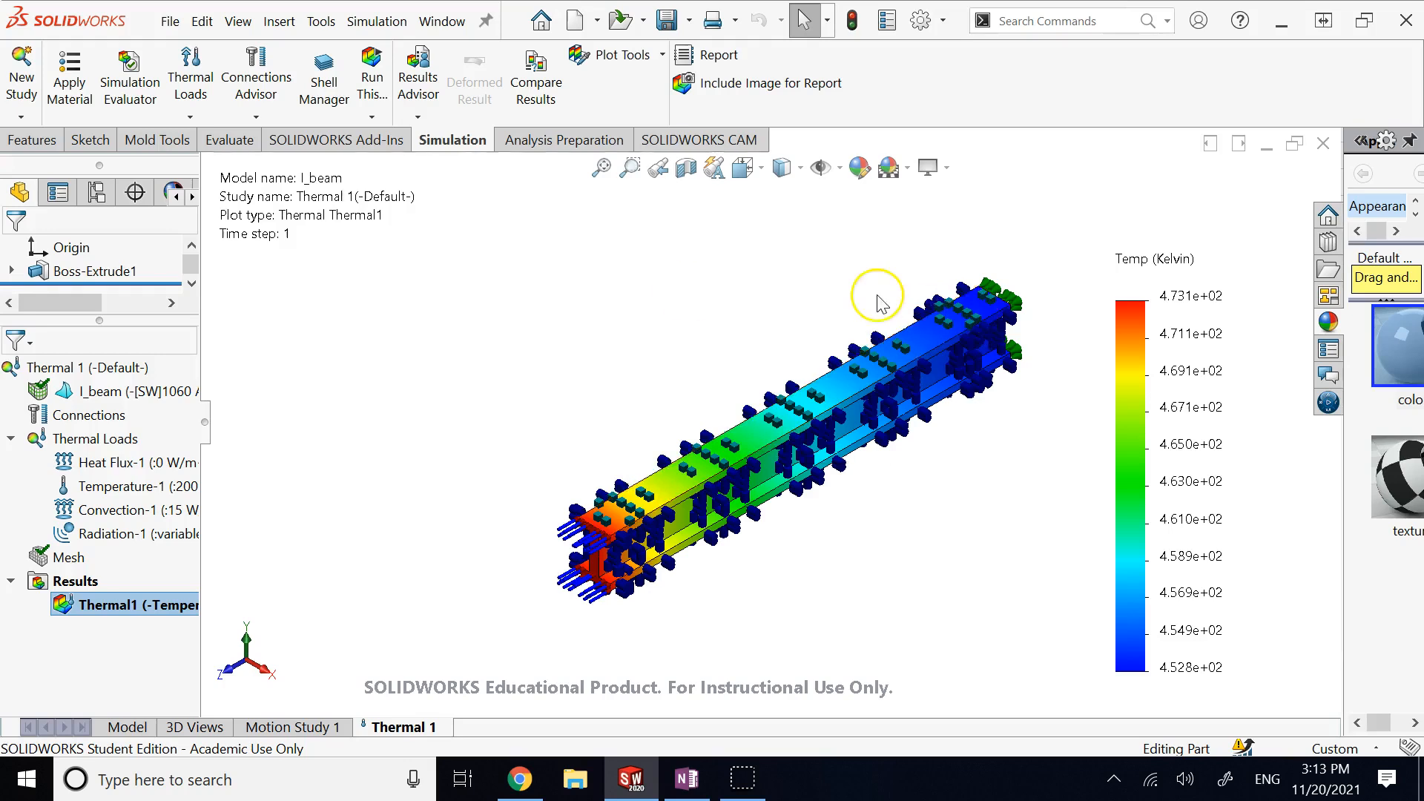
# Step: Redefine the thermal result plot to display HFLUXZ: Z Heat Flux
pyautogui.rightClick(115, 608)
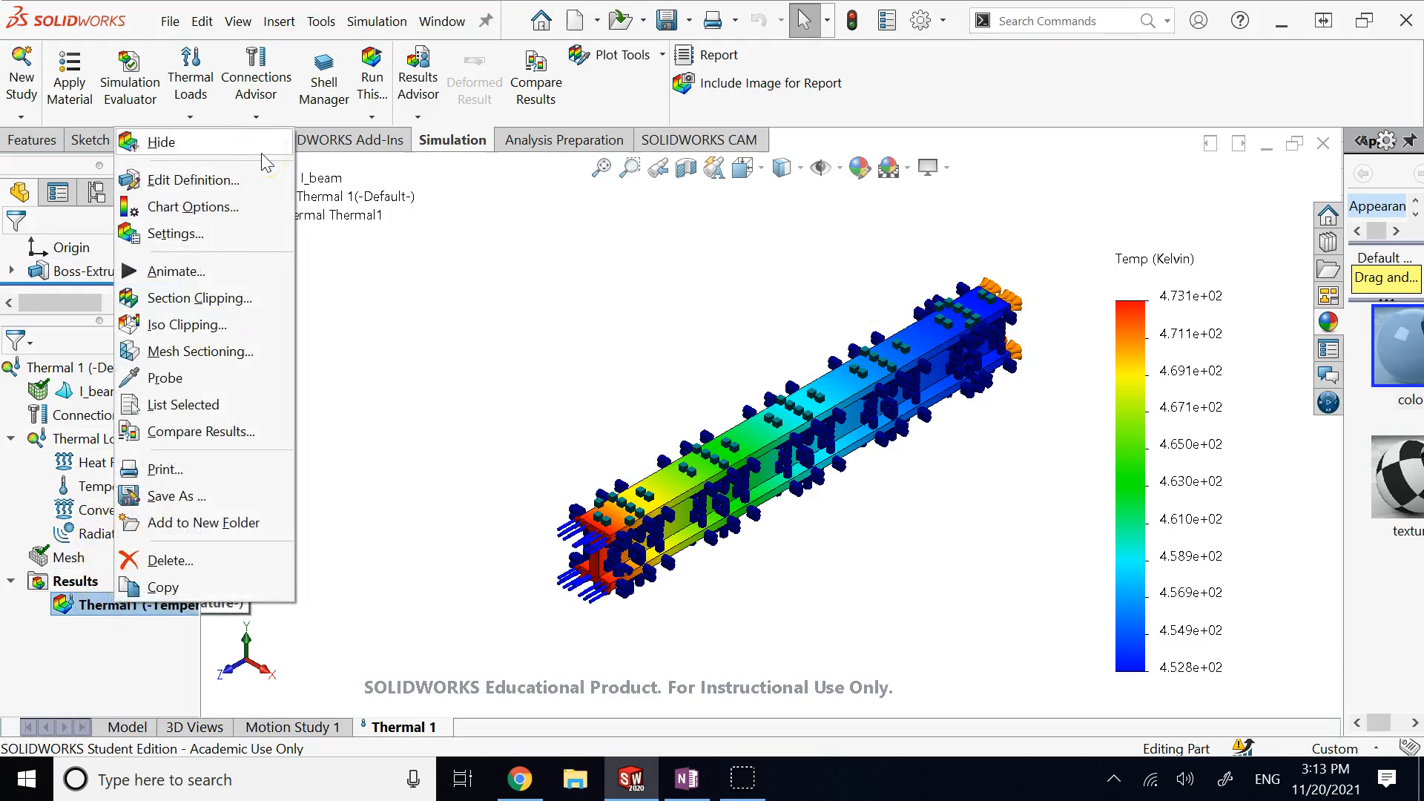
pyautogui.click(436, 365)
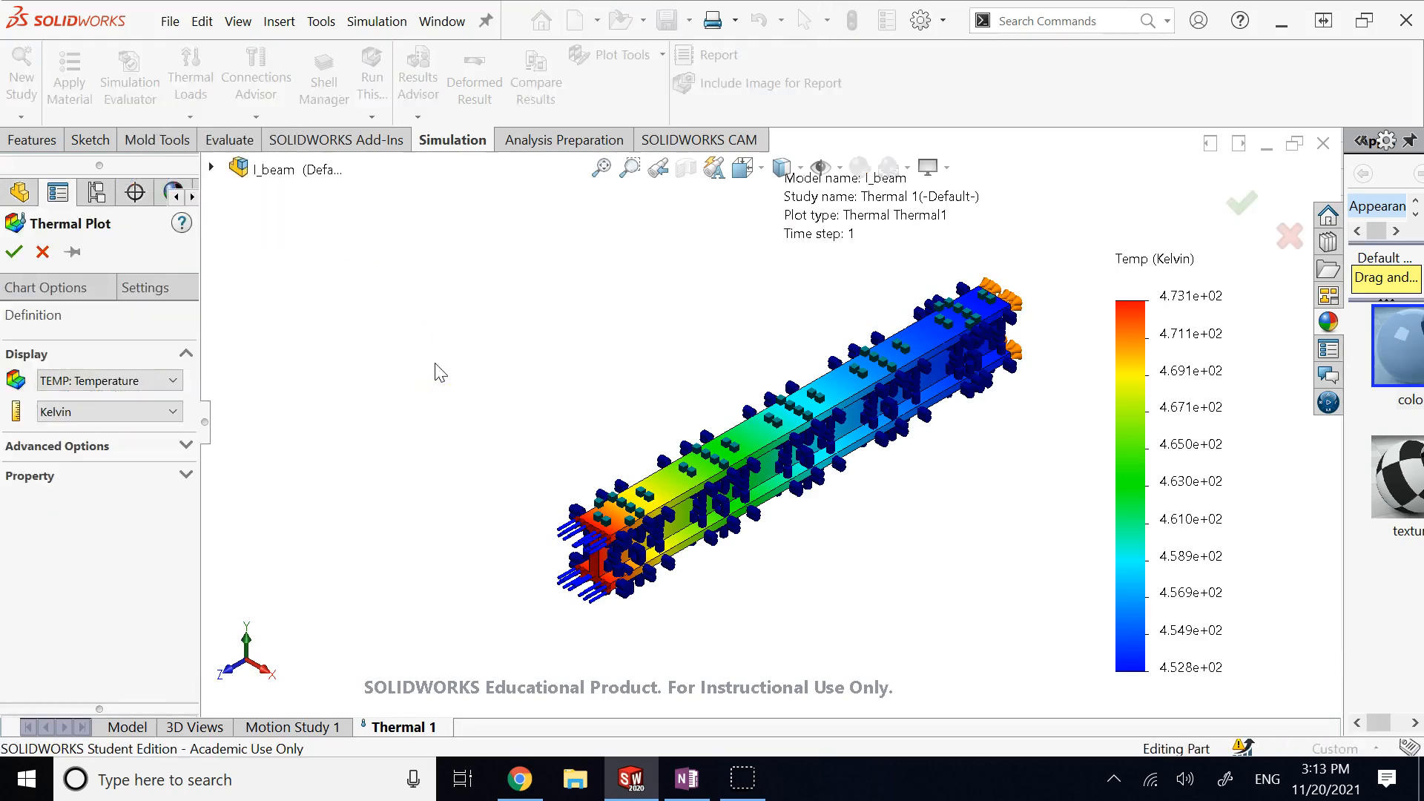
pyautogui.click(117, 381)
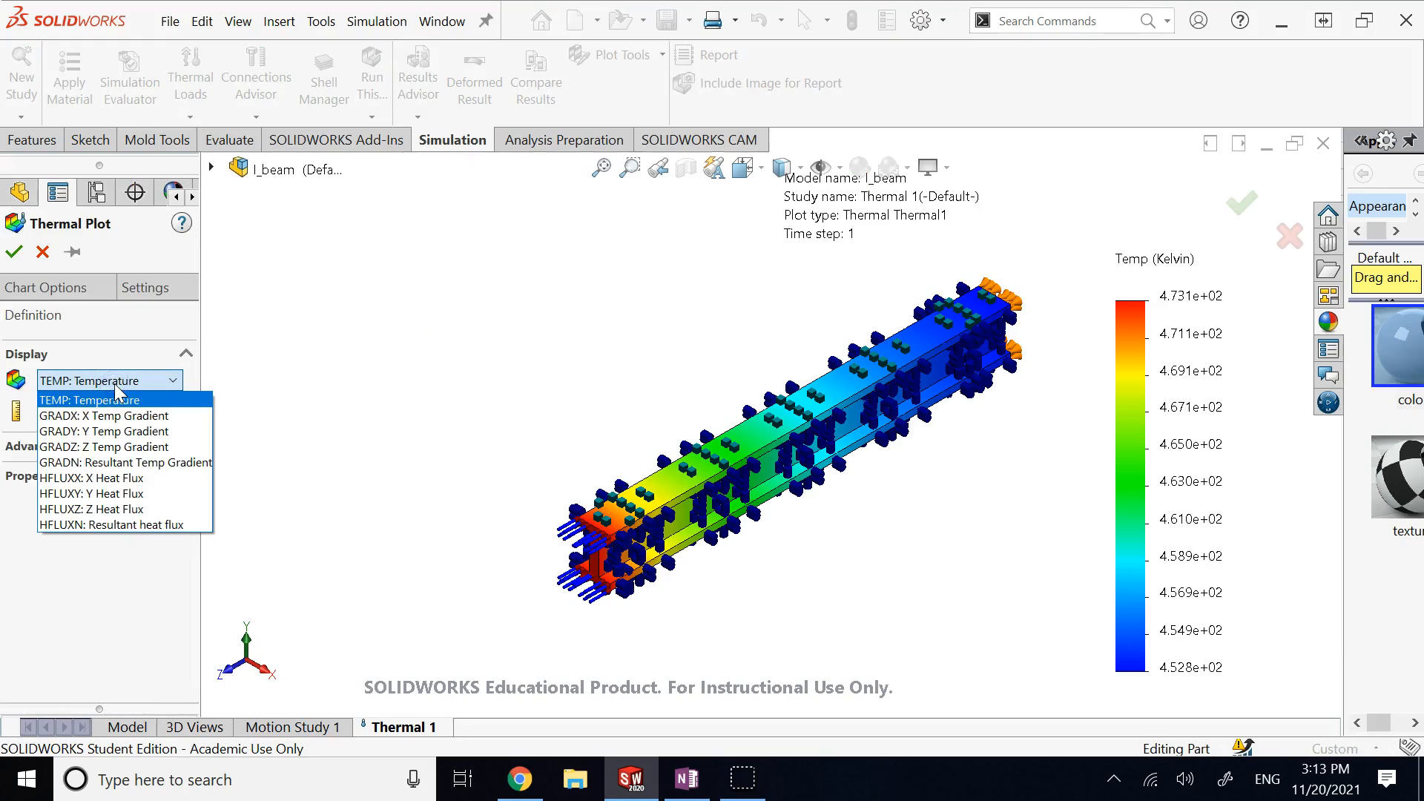
pyautogui.click(140, 512)
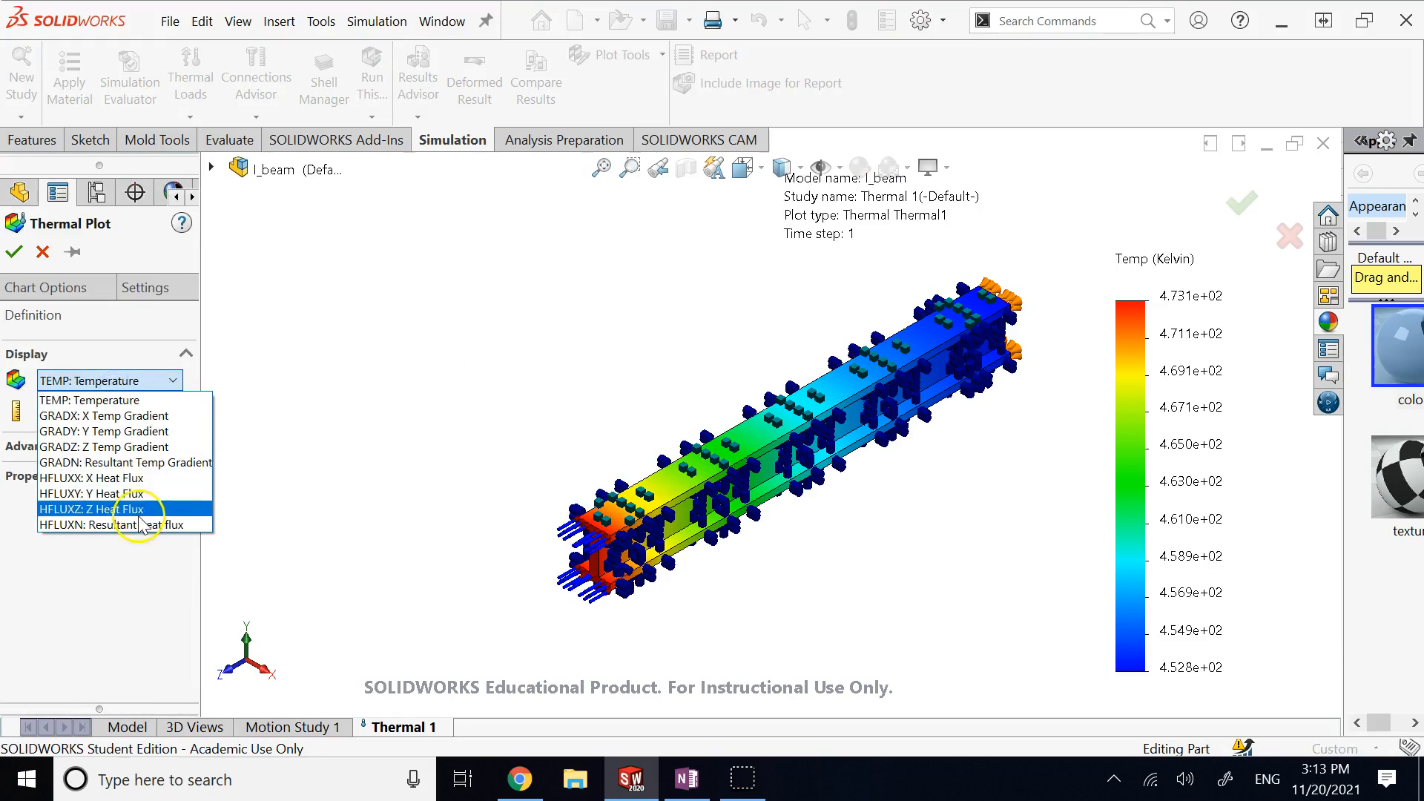
pyautogui.click(14, 252)
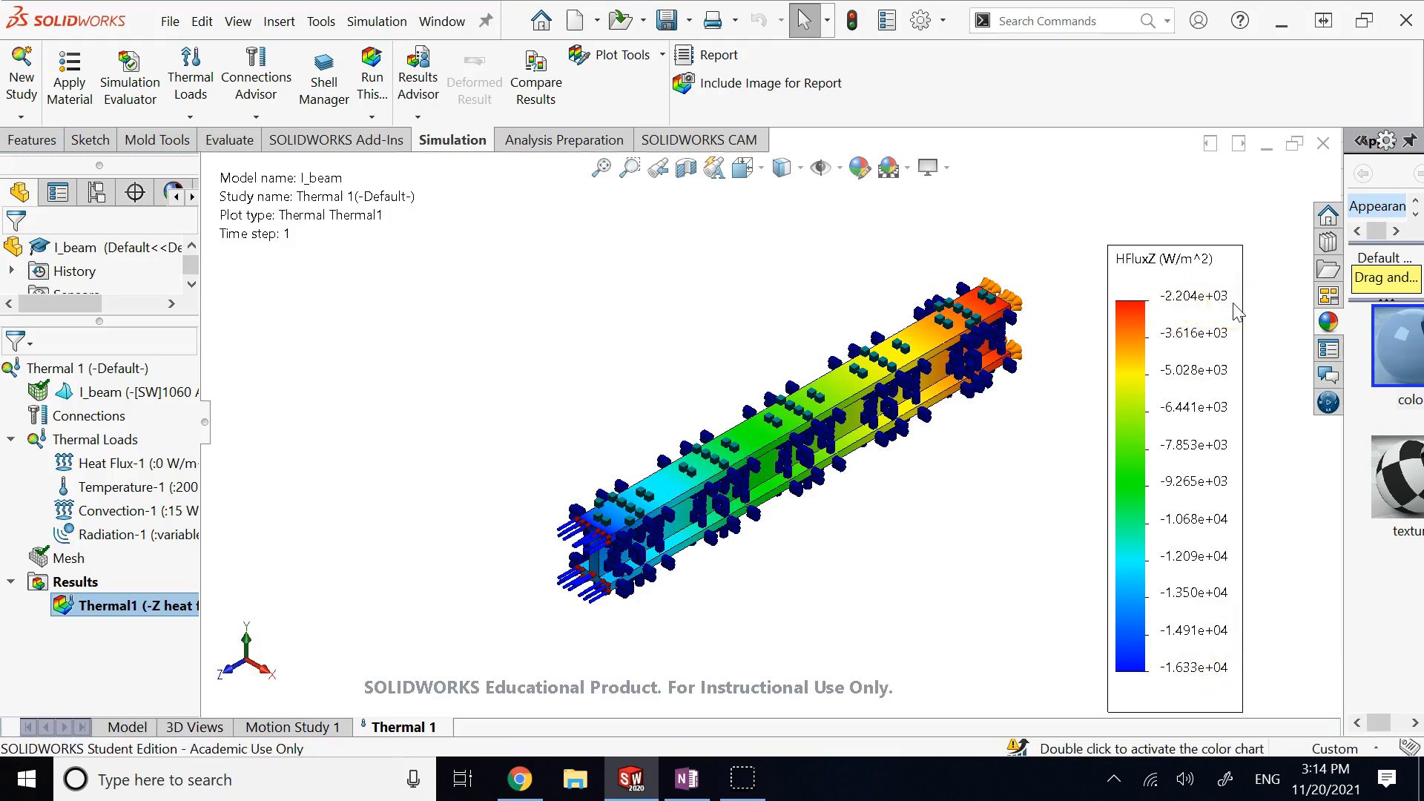
# Step: Check the Z heat flux scale, and switch to the OneNote page with the conduction, convection and radiation equations
pyautogui.click(1172, 312)
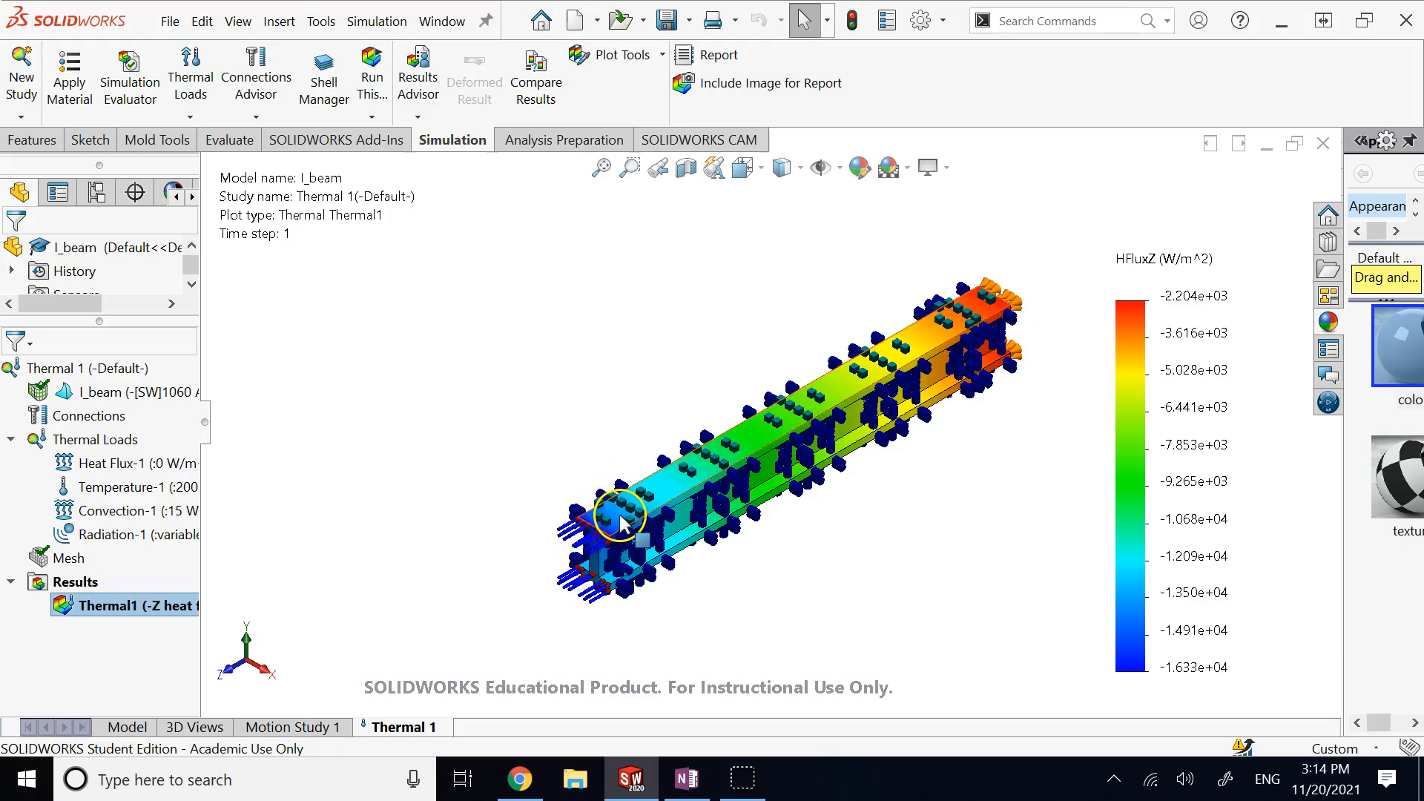
pyautogui.click(686, 779)
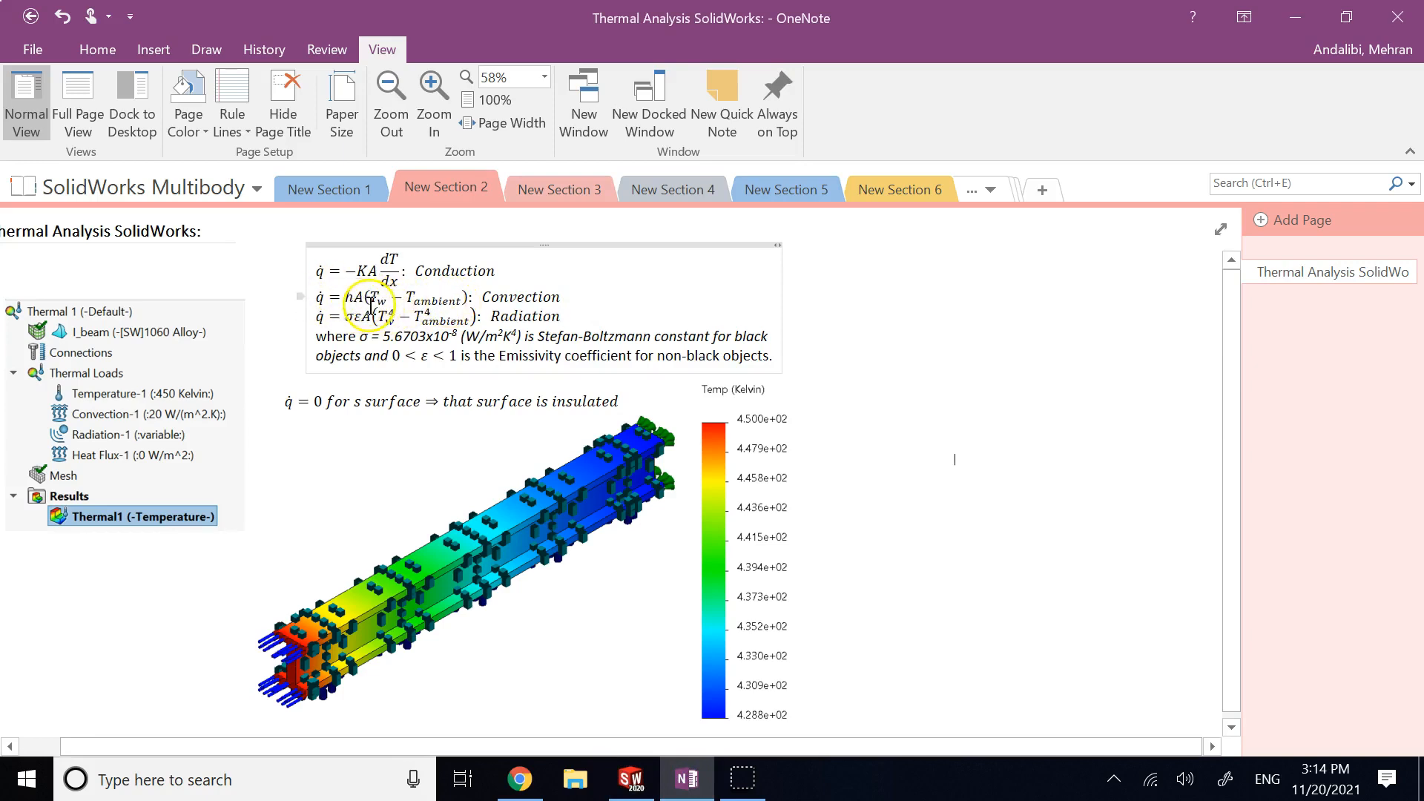
# Step: Compare the Z heat flux plot in SOLIDWORKS with the OneNote equations, highlighting the wall-temperature term of the radiation equation
pyautogui.click(656, 785)
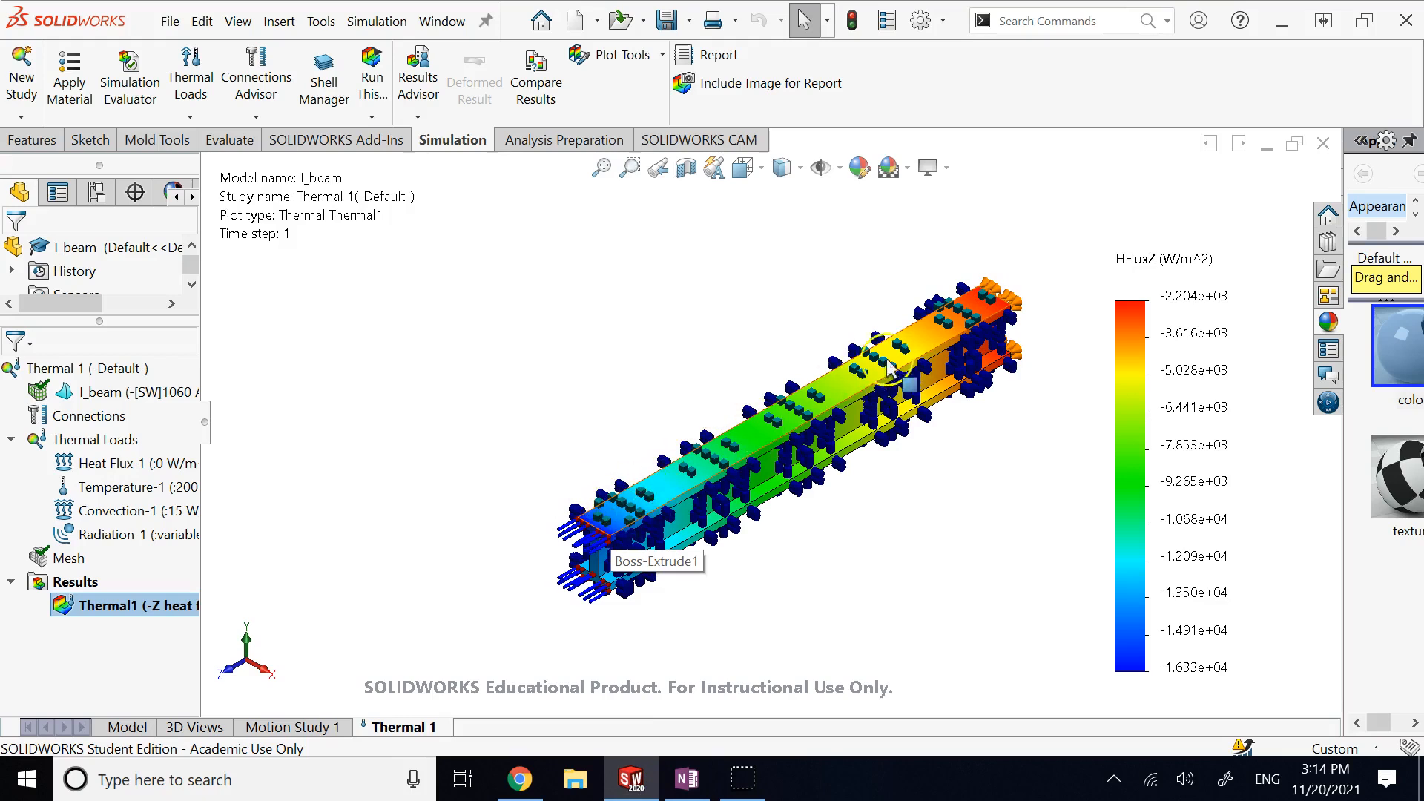
pyautogui.click(686, 778)
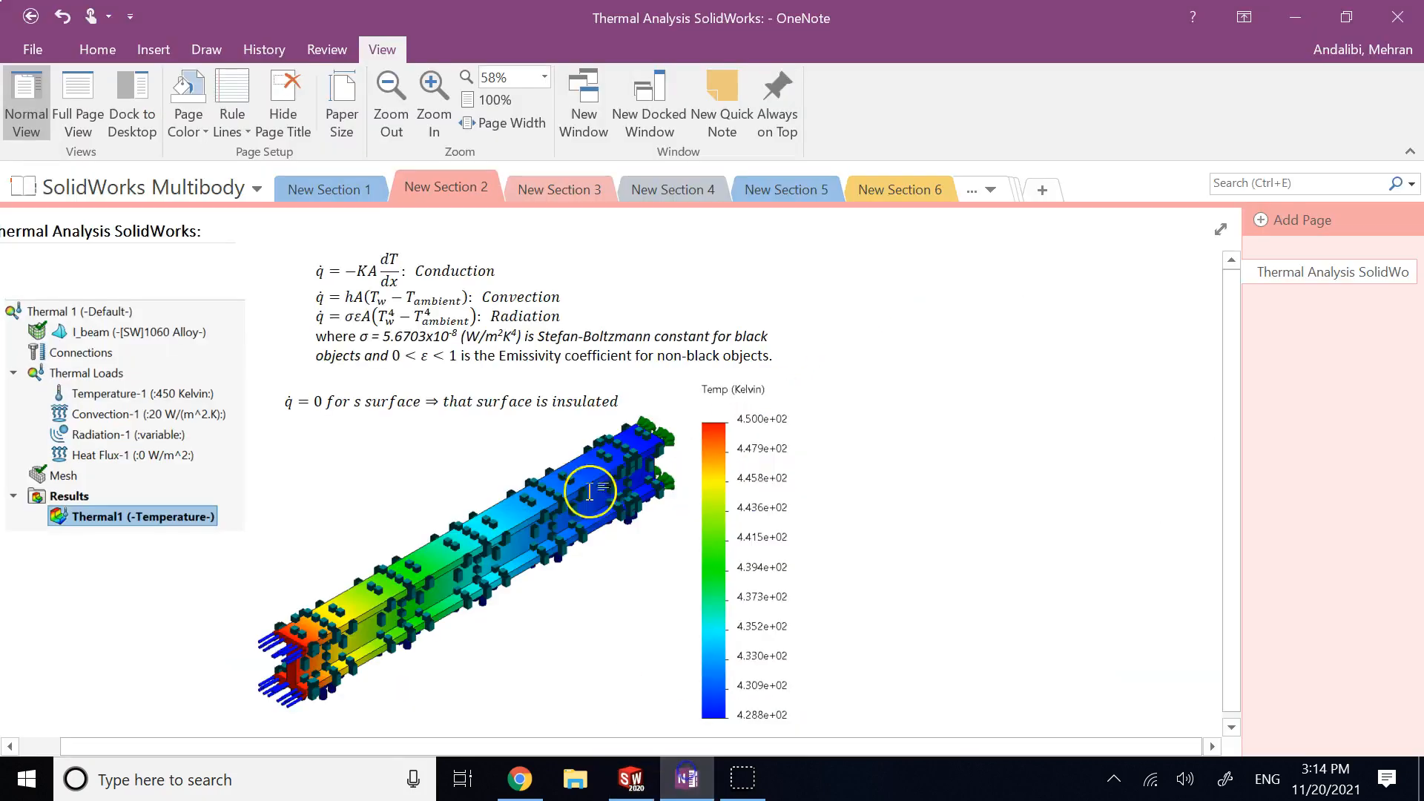
pyautogui.click(386, 317)
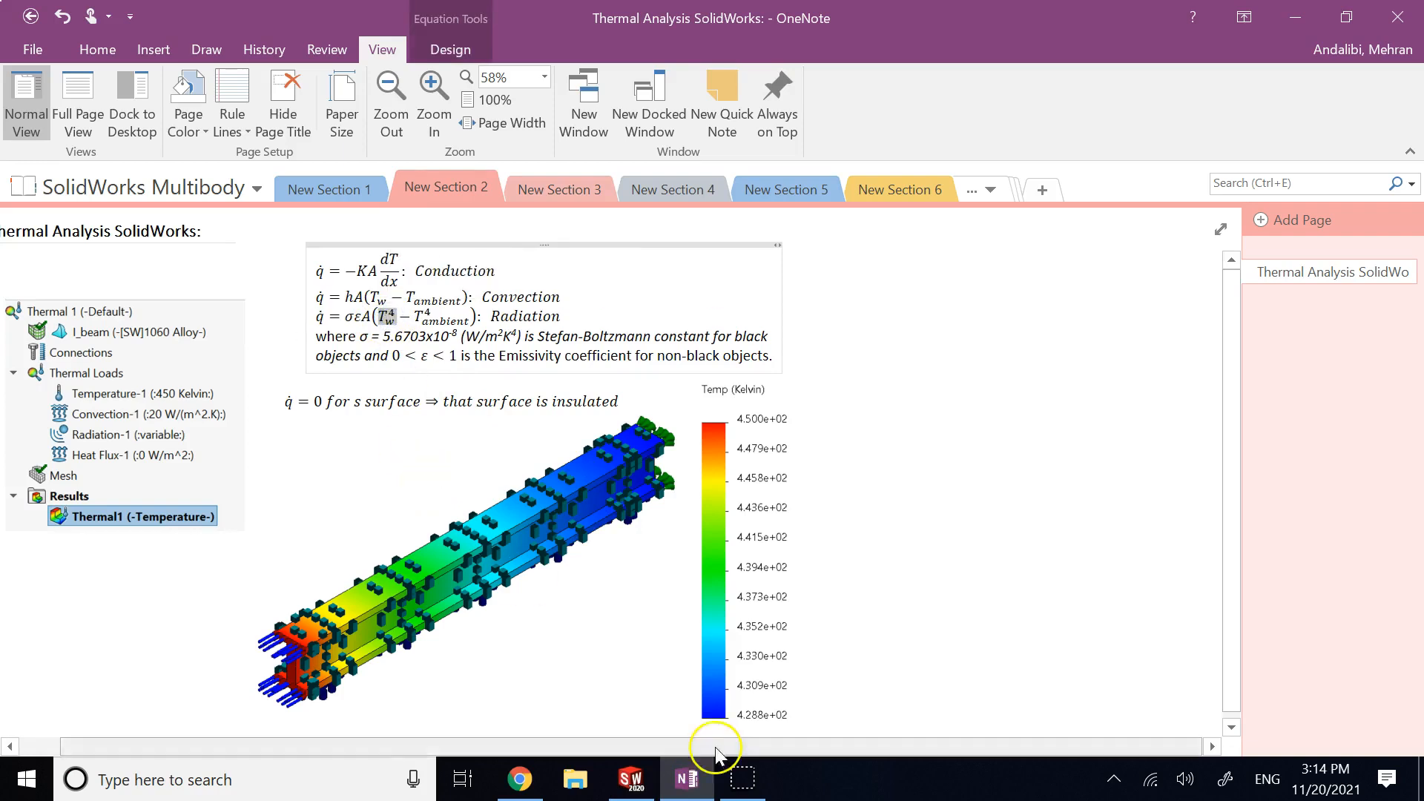
# Step: Switch back to SOLIDWORKS and edit the zero heat flux load to exclude the beam's bottom face
pyautogui.click(630, 779)
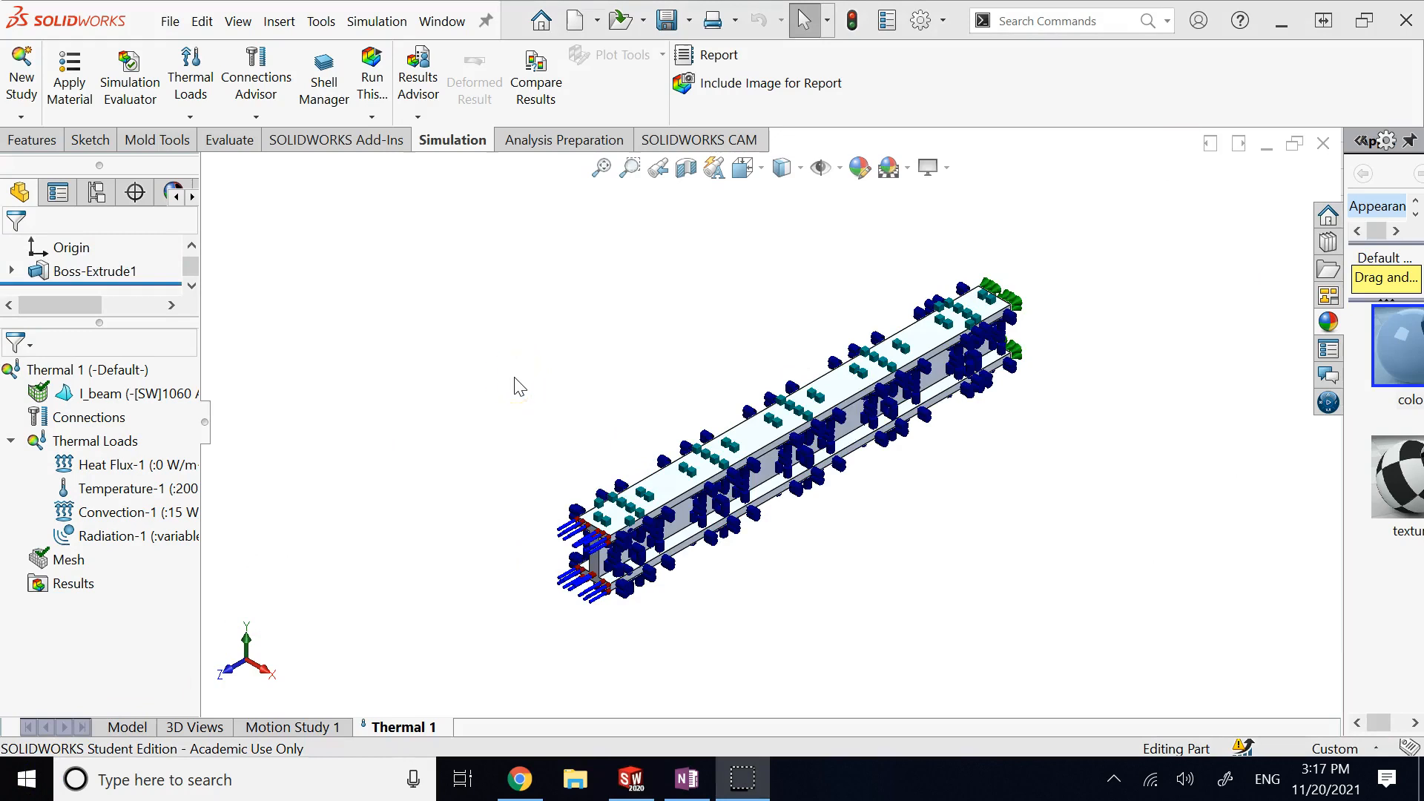
pyautogui.click(519, 385)
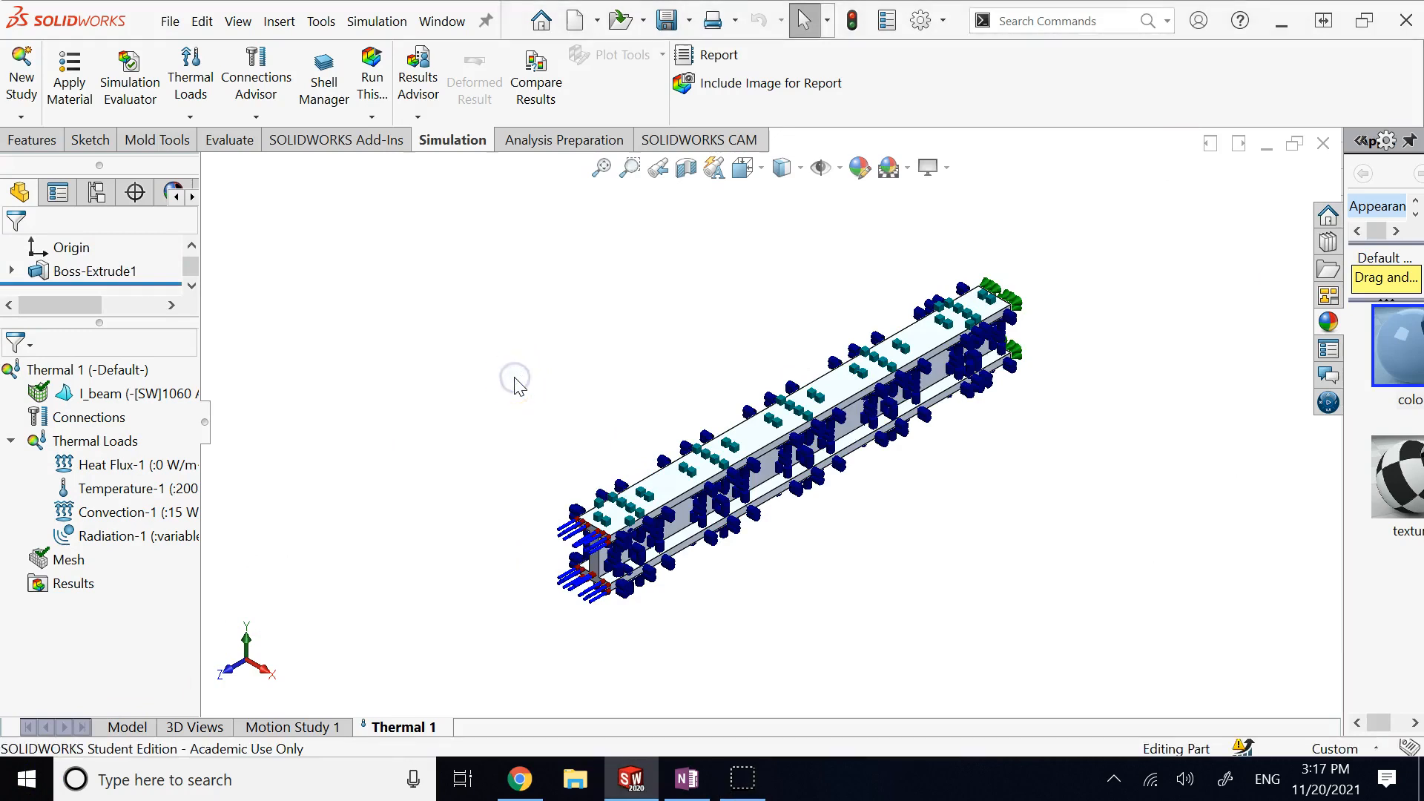
pyautogui.press('Up')
pyautogui.press('Up')
pyautogui.press('Up')
pyautogui.press('Up')
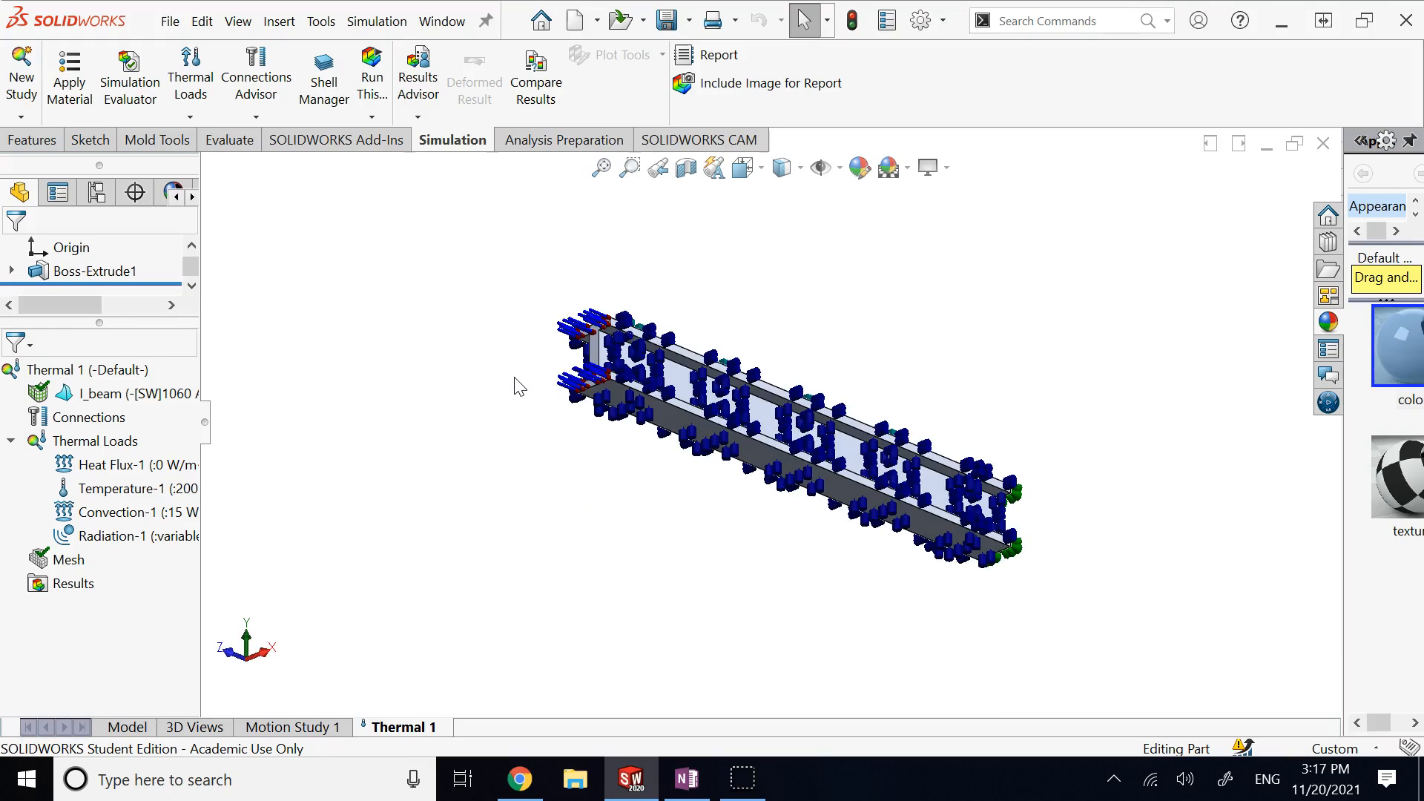
pyautogui.rightClick(152, 463)
pyautogui.click(177, 468)
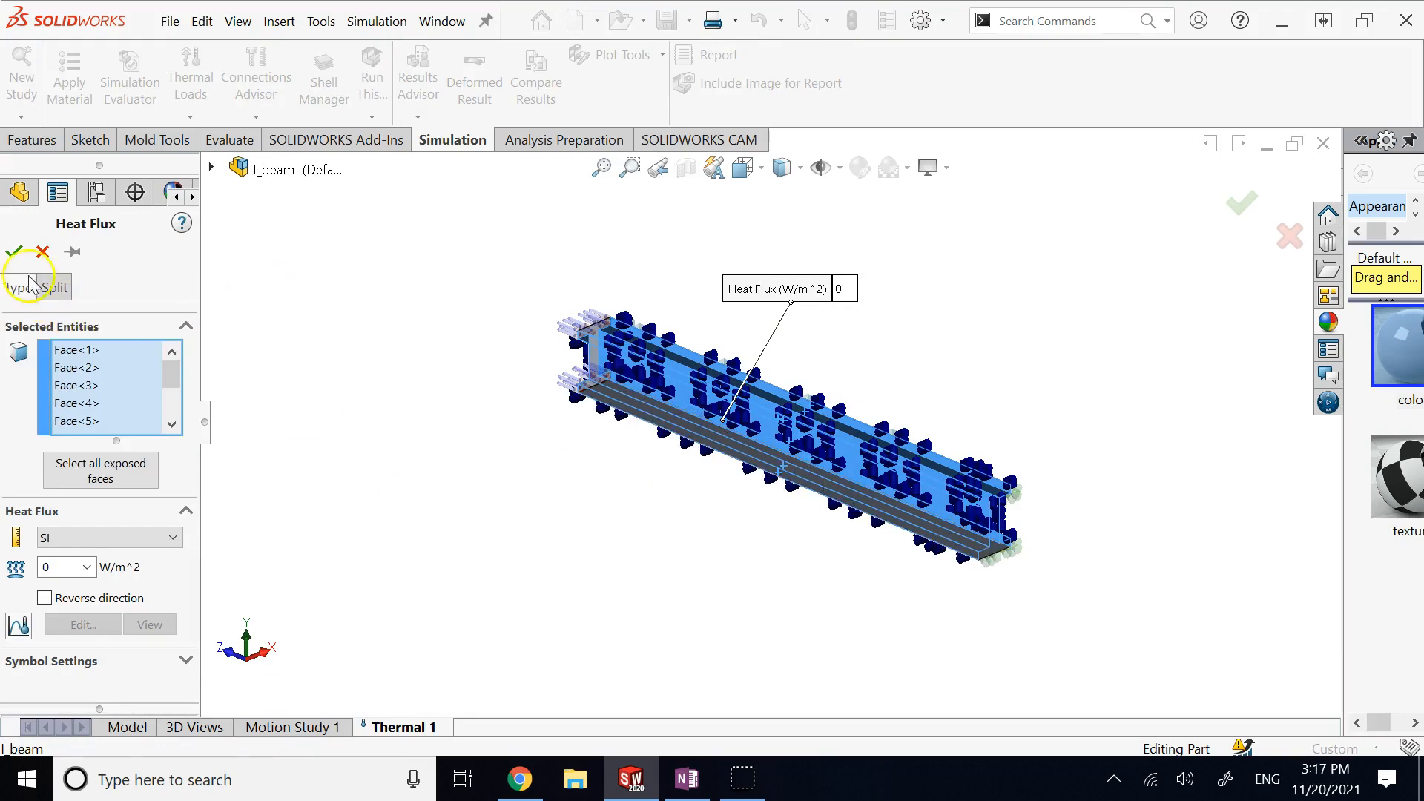
pyautogui.click(14, 251)
# Step: Add a heat power load of 500 W, per item in SI units, on the beam's bottom face and accept it
pyautogui.press('Down')
pyautogui.press('Down')
pyautogui.press('Down')
pyautogui.press('Down')
pyautogui.press('Up')
pyautogui.press('Up')
pyautogui.press('Up')
pyautogui.press('Up')
pyautogui.press('Up')
pyautogui.rightClick(711, 418)
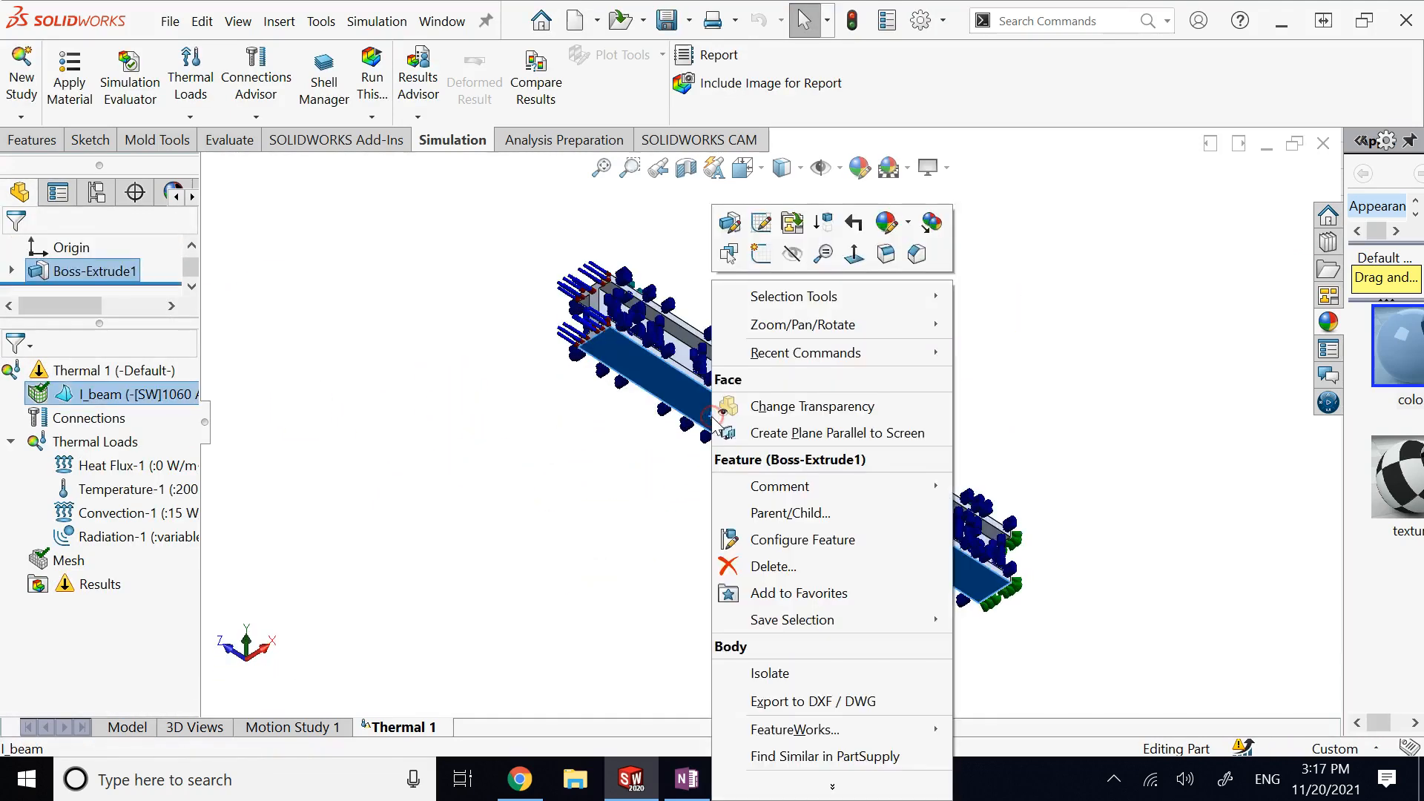
pyautogui.click(475, 382)
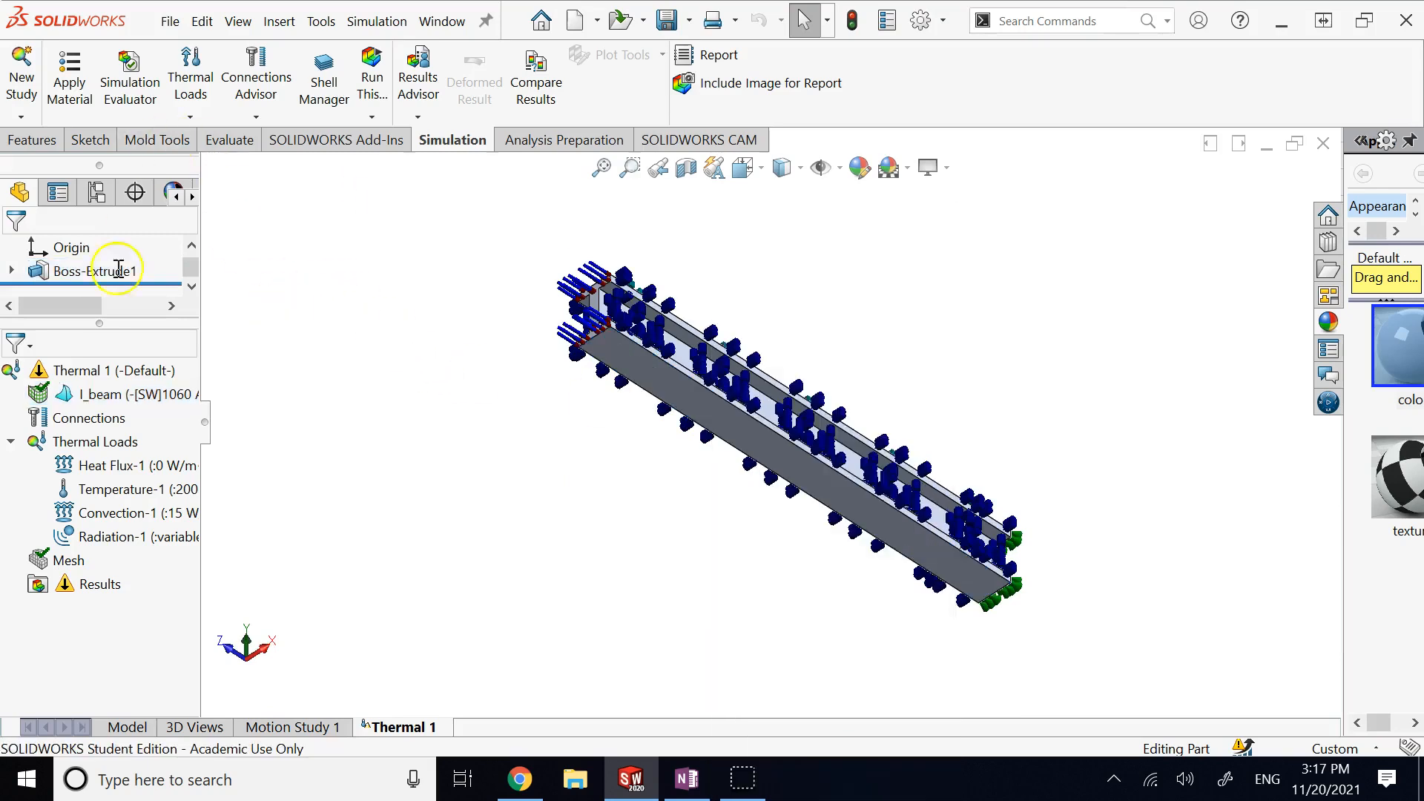
pyautogui.rightClick(100, 443)
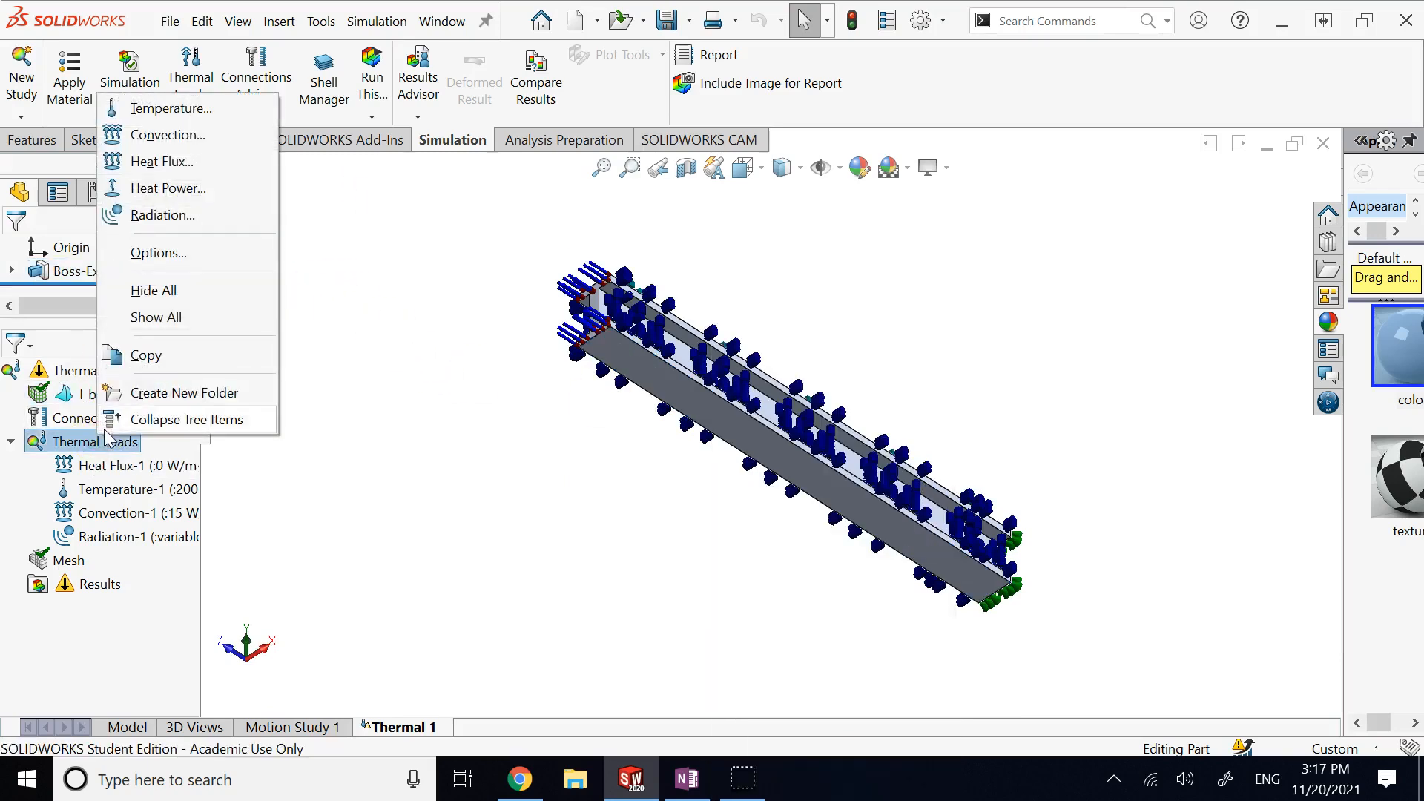
pyautogui.click(167, 188)
pyautogui.click(723, 411)
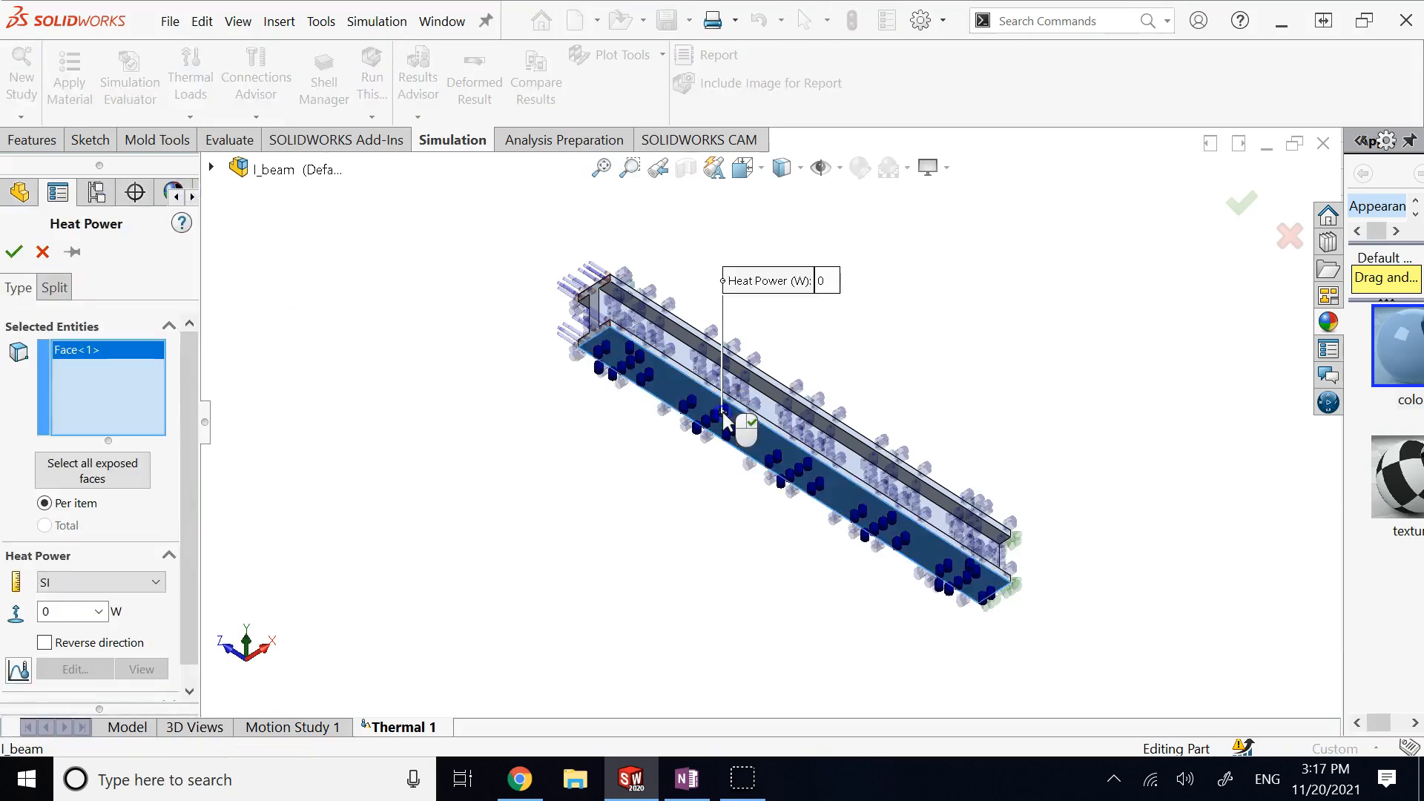
pyautogui.click(81, 611)
pyautogui.click(81, 611)
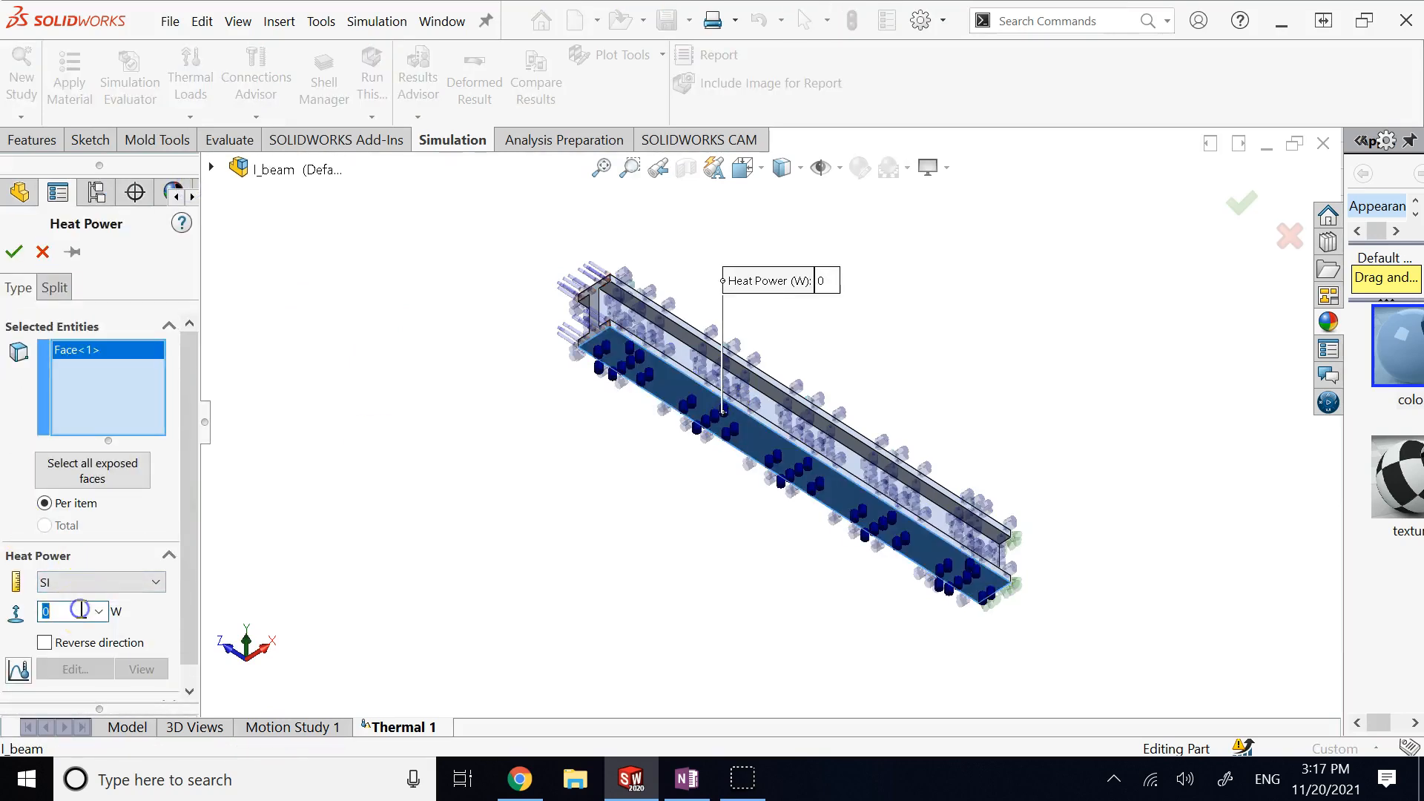
pyautogui.write('500')
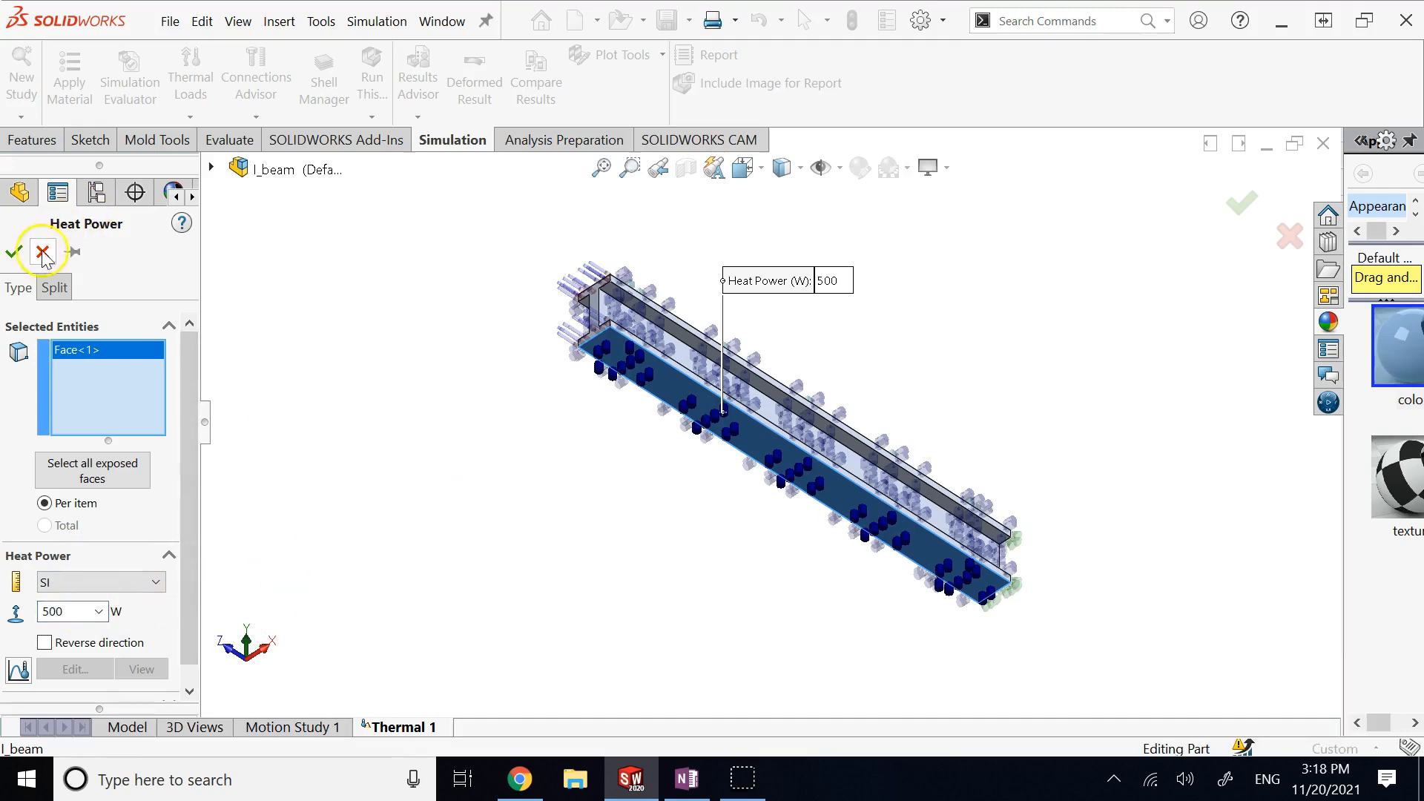
pyautogui.click(13, 251)
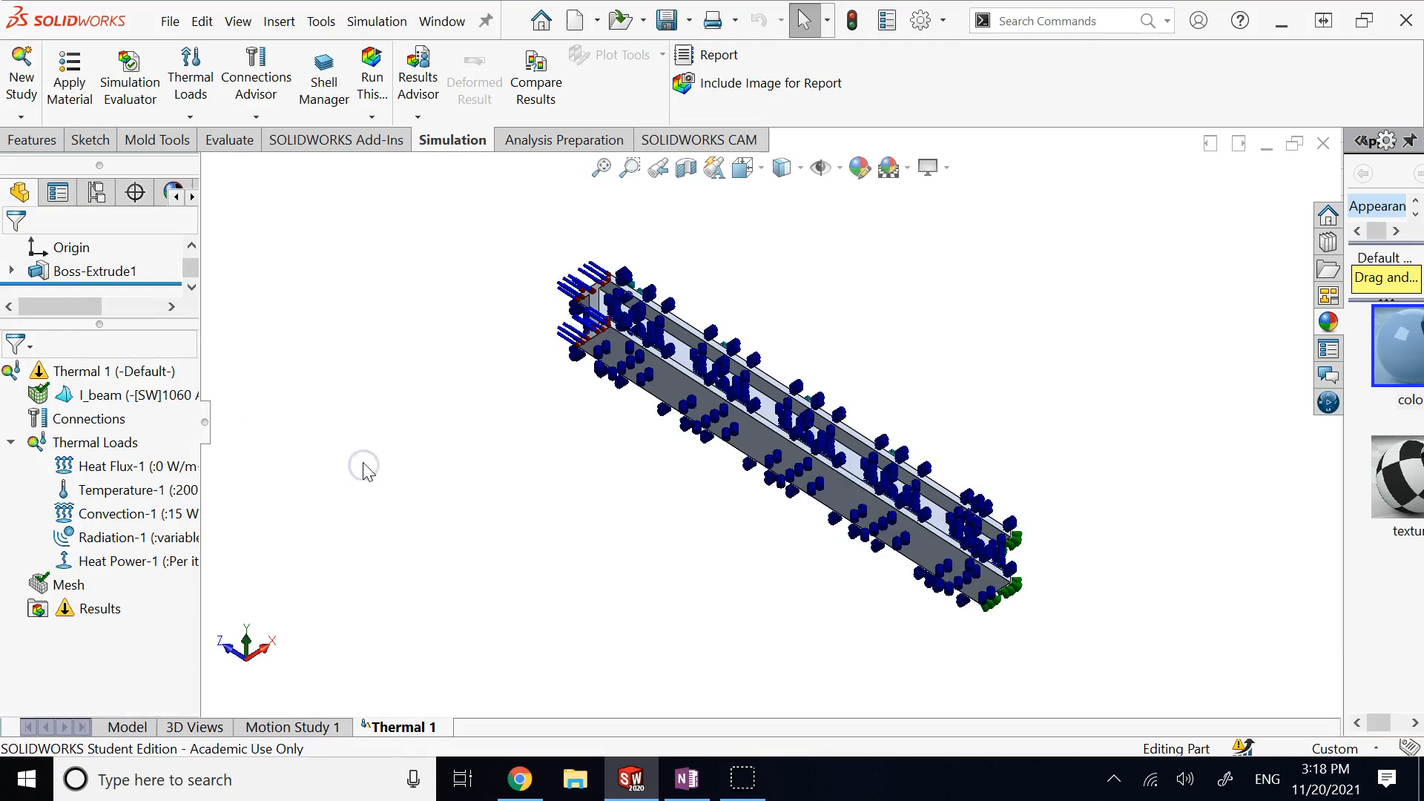
# Step: Restore the isometric view and run the Thermal 1 study with the heat power load included
pyautogui.hotkey('ctrl', '7')
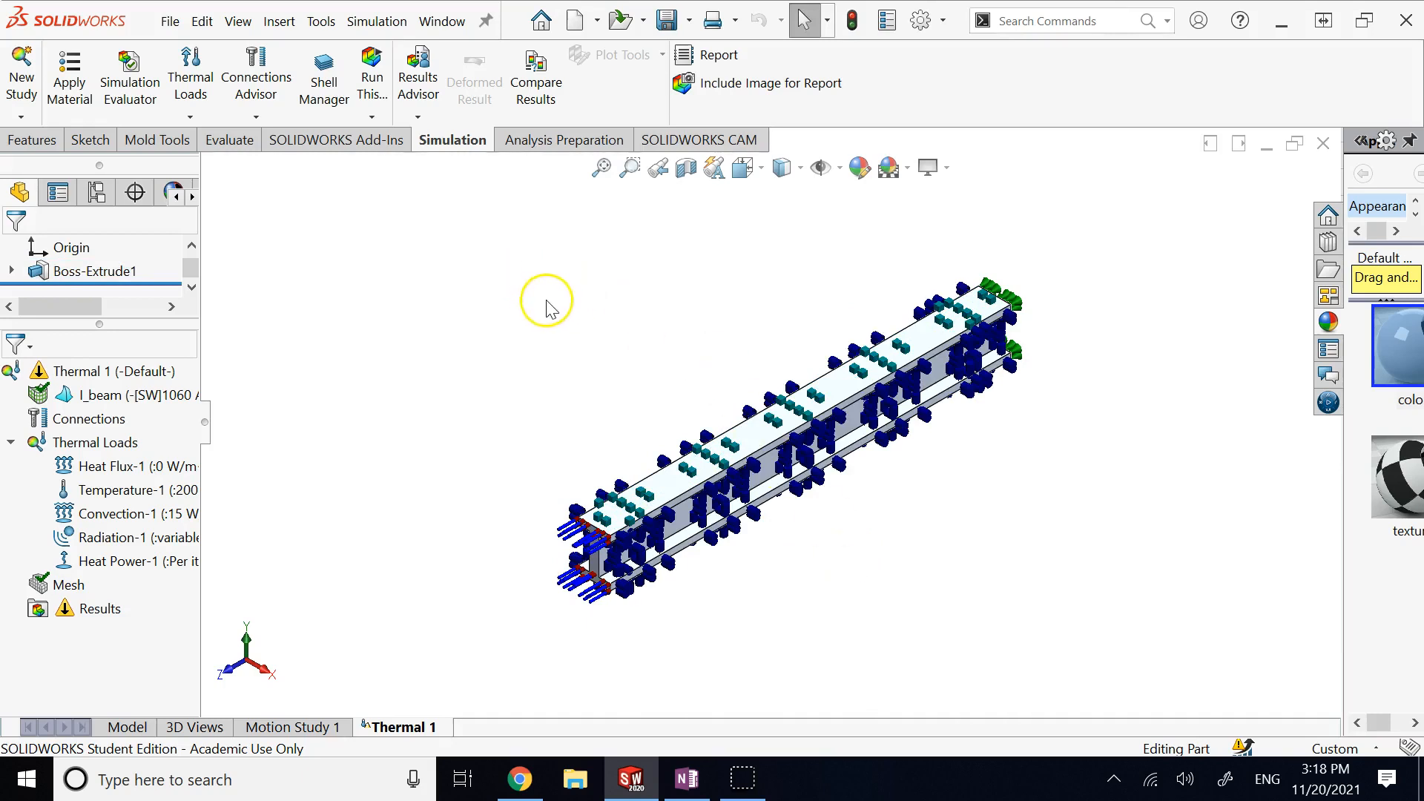
pyautogui.click(372, 70)
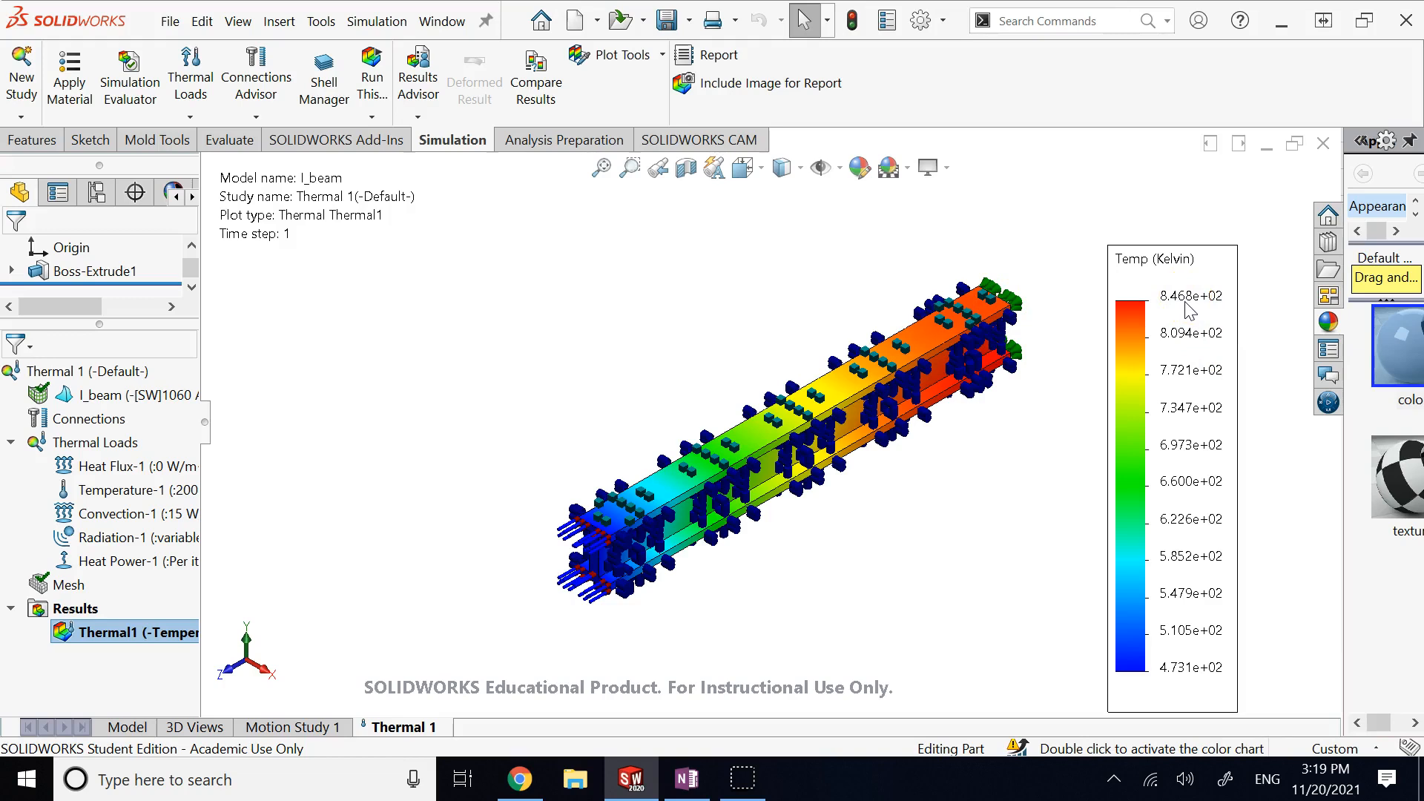
# Step: Examine the temperature distribution along the beam, comparing the far end and the bottom flange from a rotated view
pyautogui.click(992, 307)
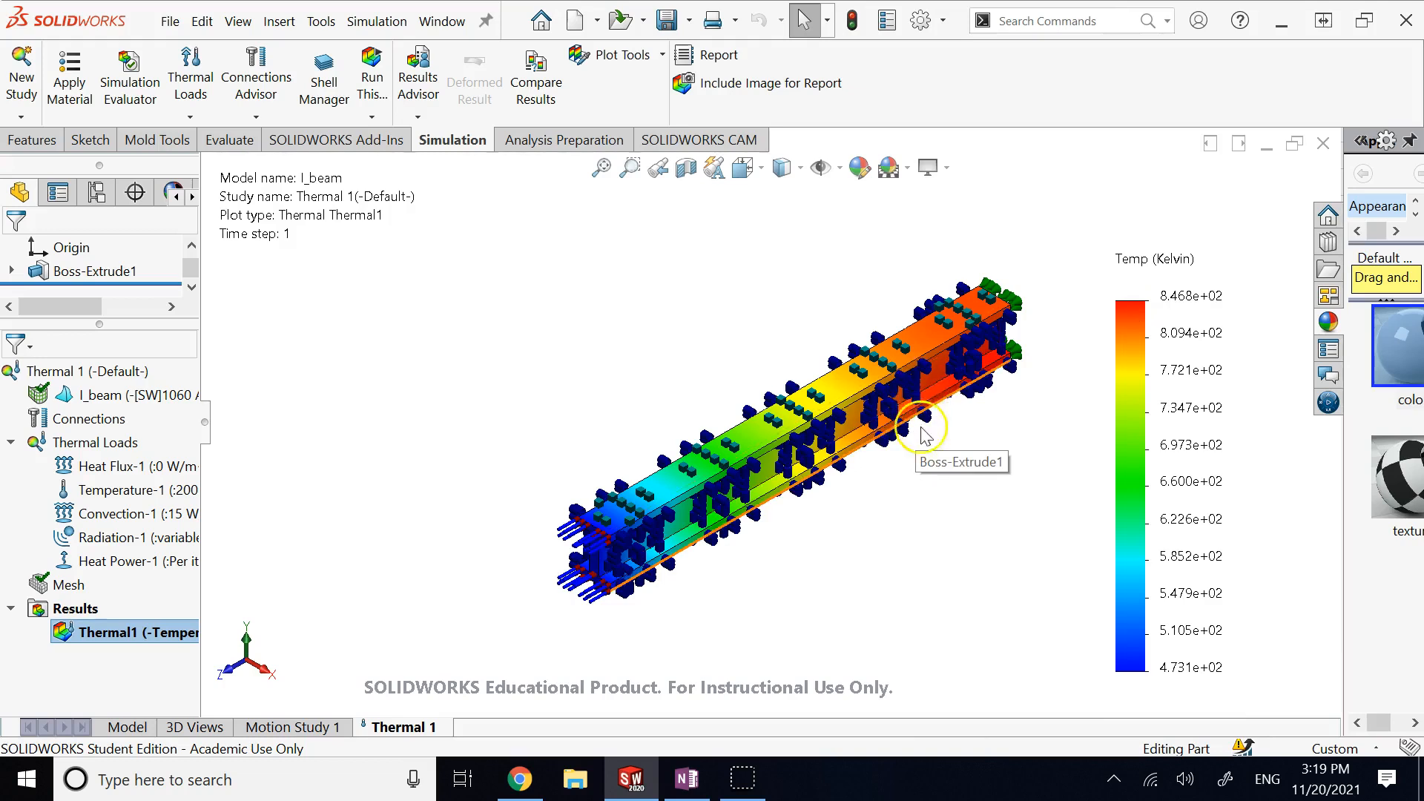
pyautogui.click(1005, 404)
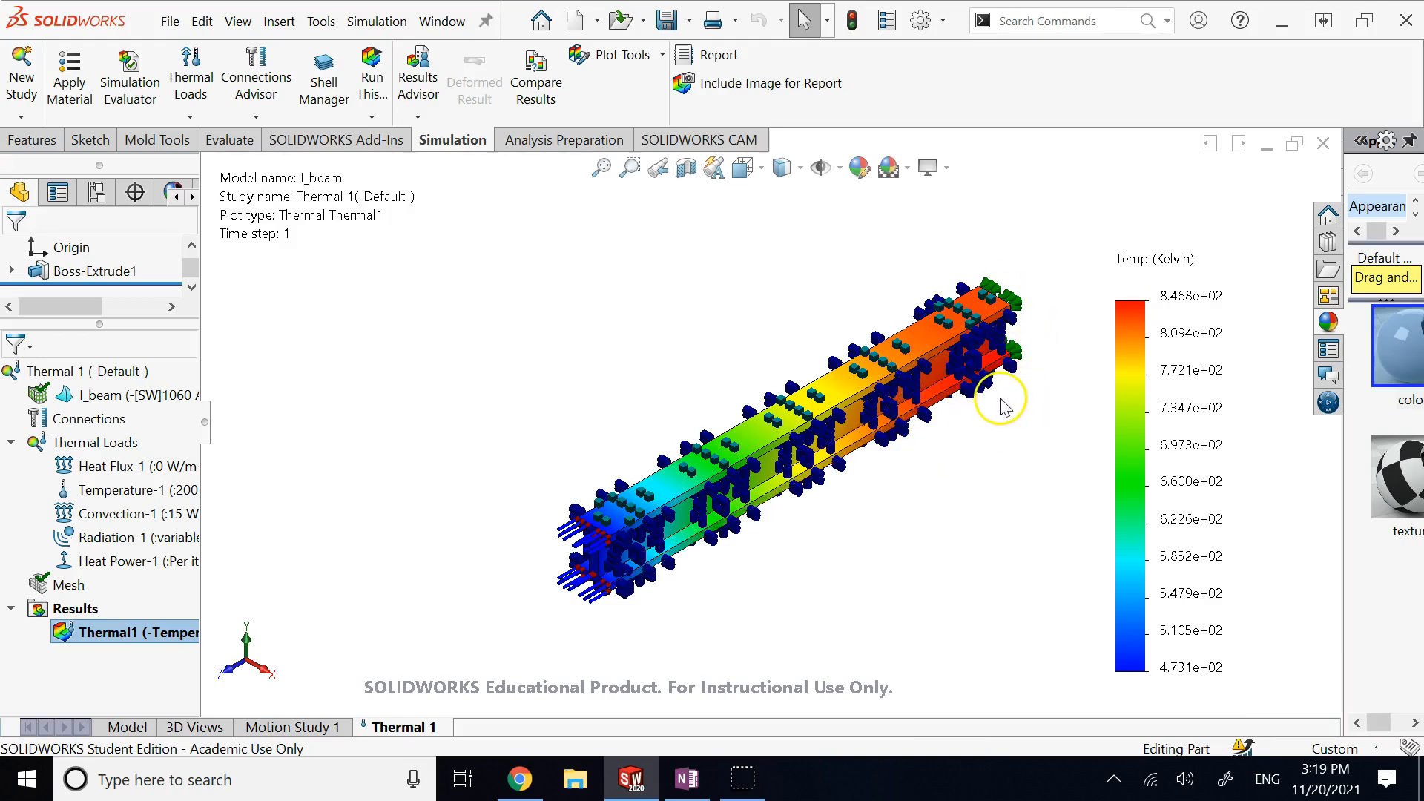
pyautogui.click(1017, 427)
pyautogui.press('Left')
pyautogui.press('Left')
pyautogui.press('Left')
pyautogui.press('Left')
pyautogui.press('Left')
pyautogui.press('Left')
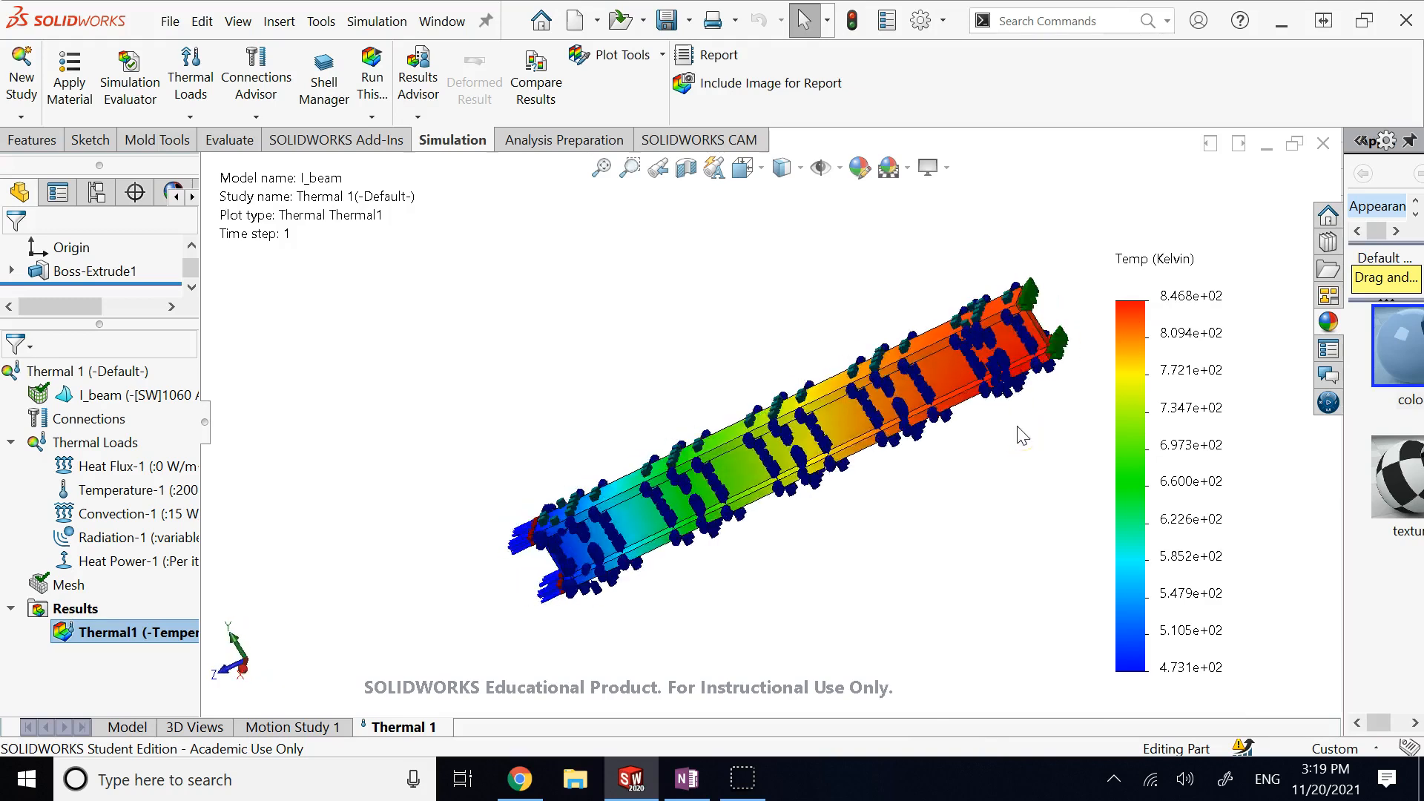
pyautogui.press('Left')
pyautogui.press('Left')
pyautogui.press('Left')
pyautogui.press('Left')
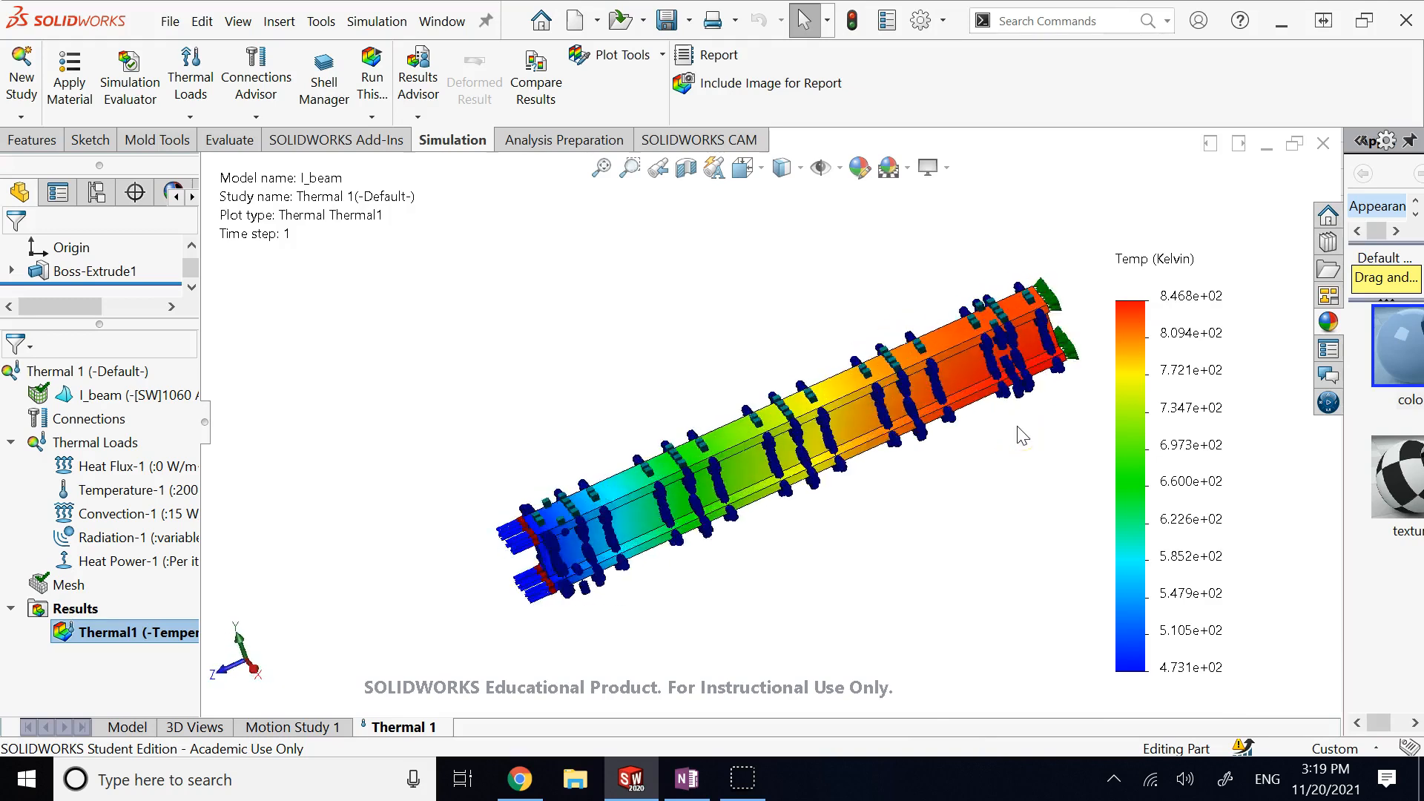
# Step: Set the heat power on the bottom face to 100 W and accept the load
pyautogui.rightClick(122, 561)
pyautogui.click(164, 345)
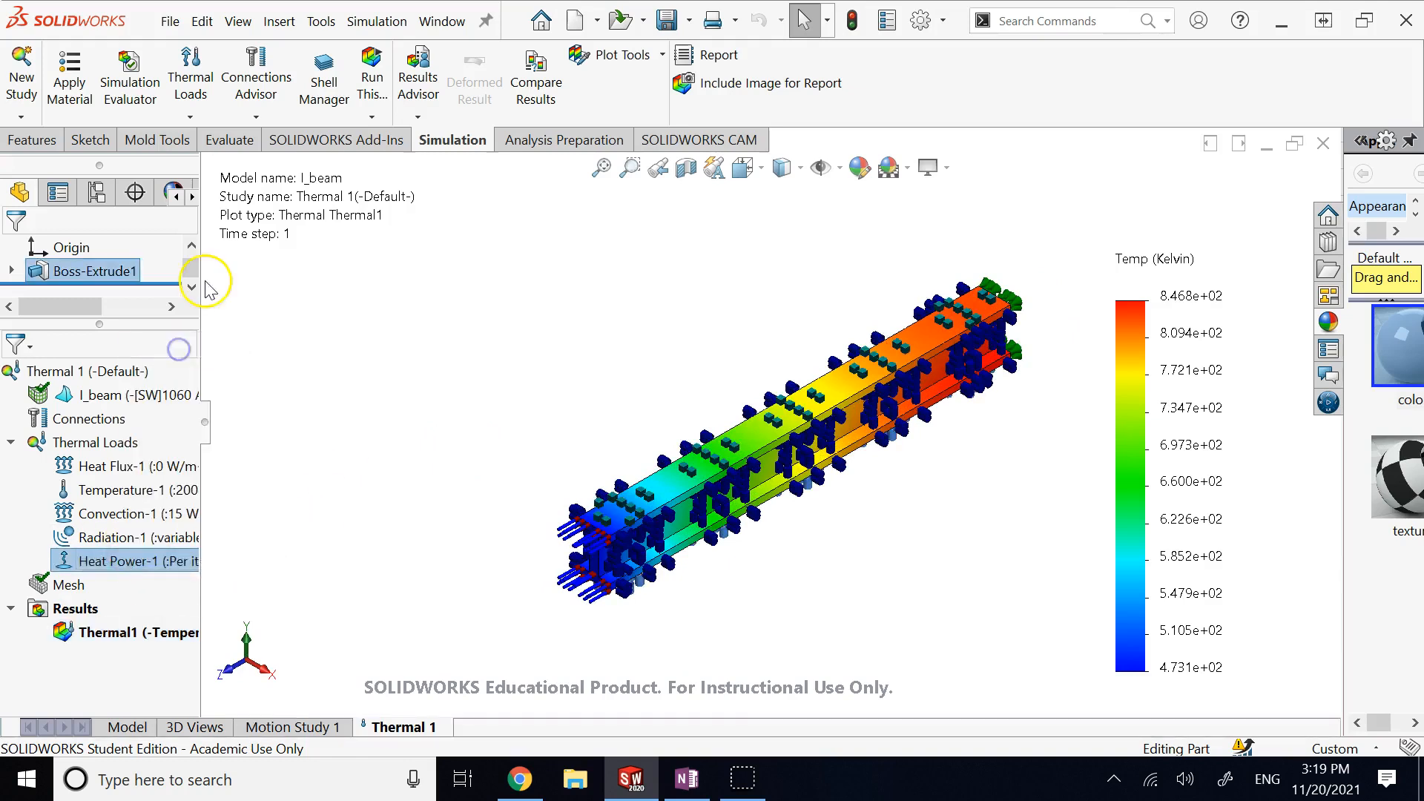
pyautogui.doubleClick(74, 611)
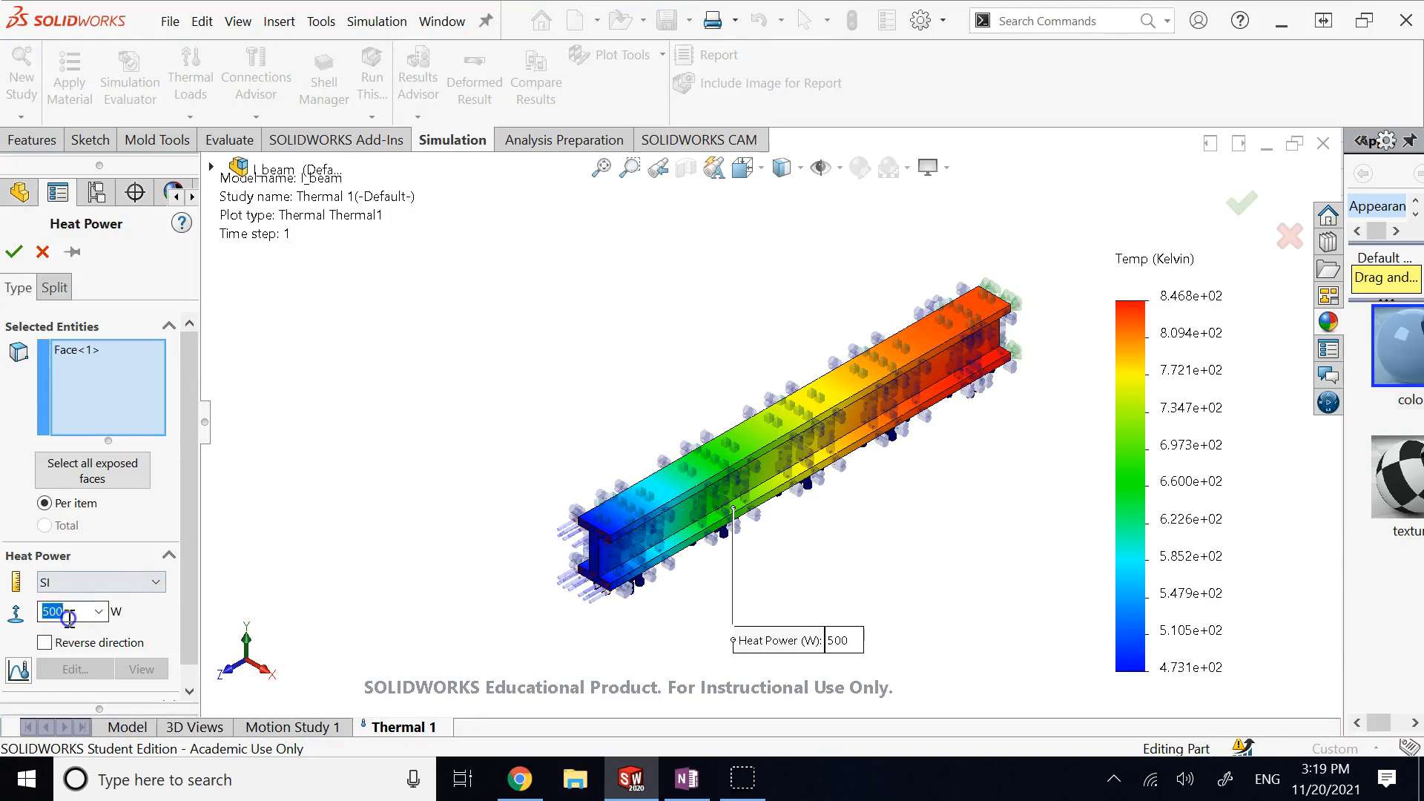
pyautogui.write('1')
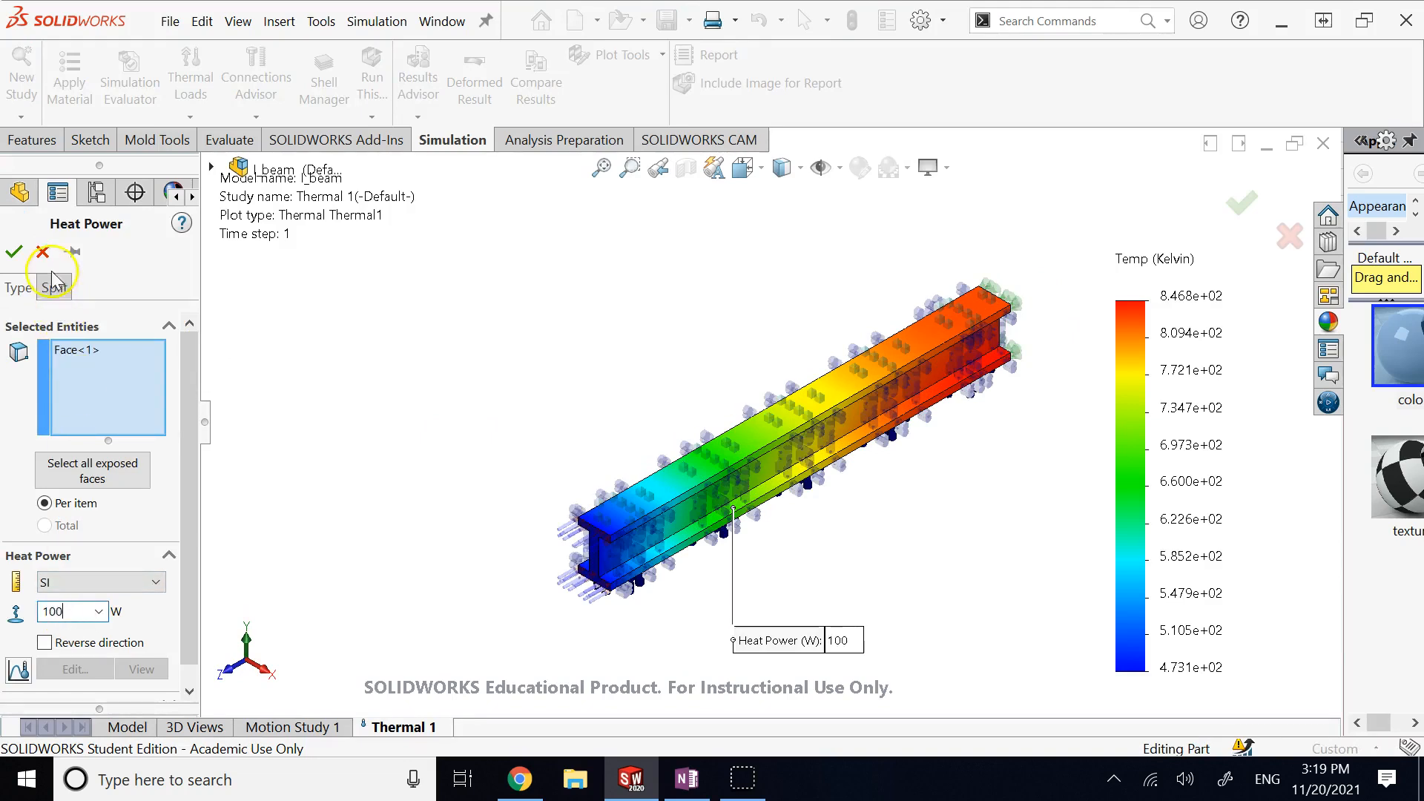
pyautogui.click(14, 252)
# Step: Rerun the Thermal 1 study and check the new temperature plot at both ends of the beam
pyautogui.click(372, 74)
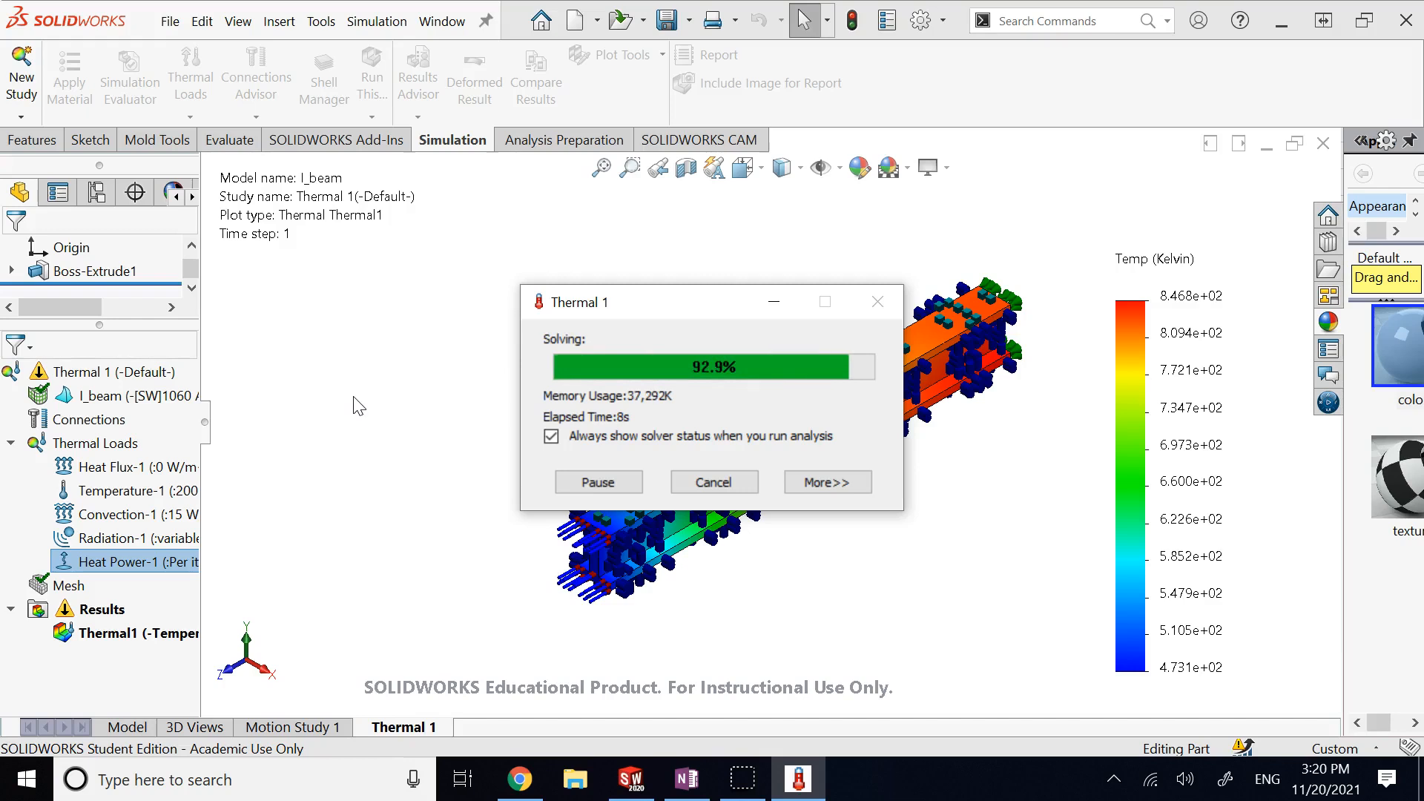
pyautogui.click(598, 534)
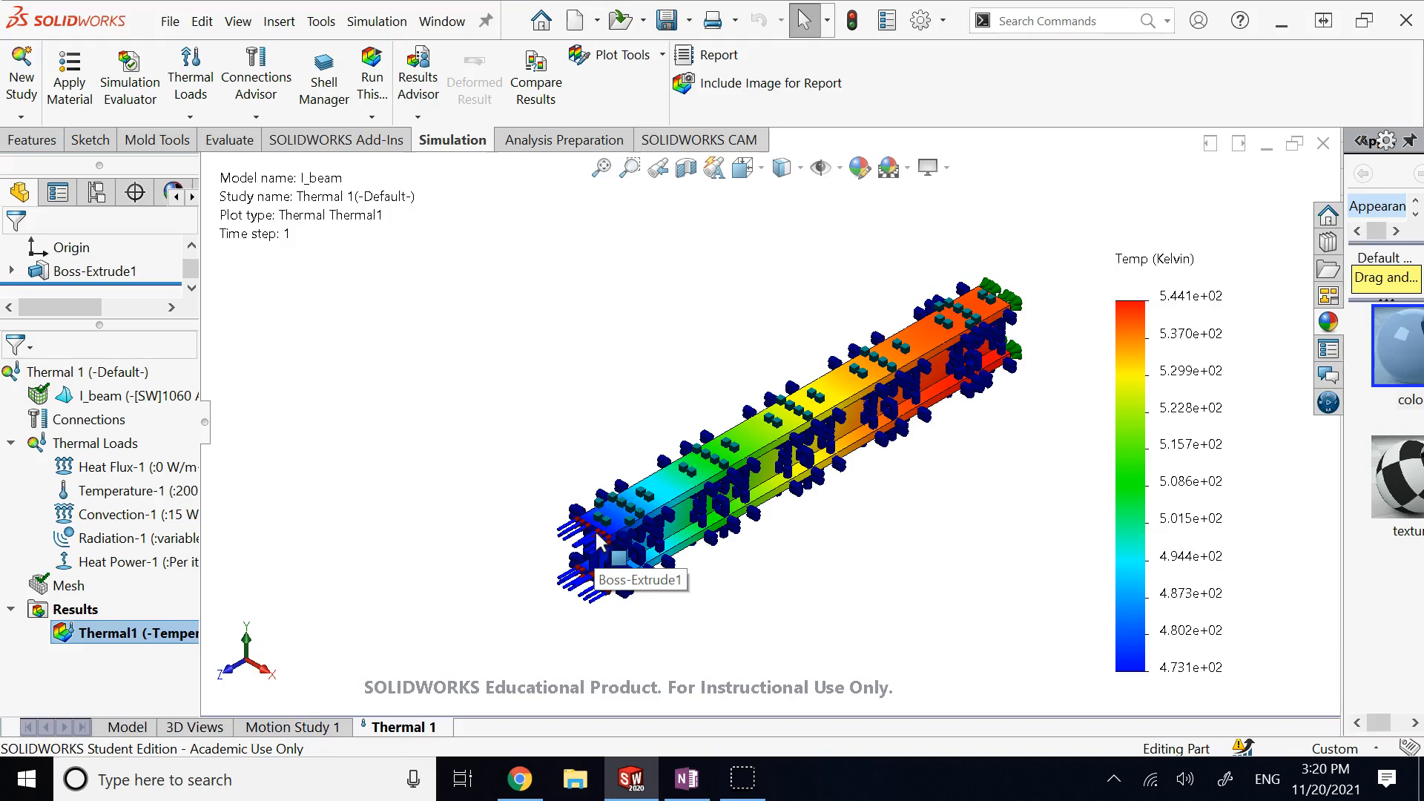
pyautogui.click(595, 523)
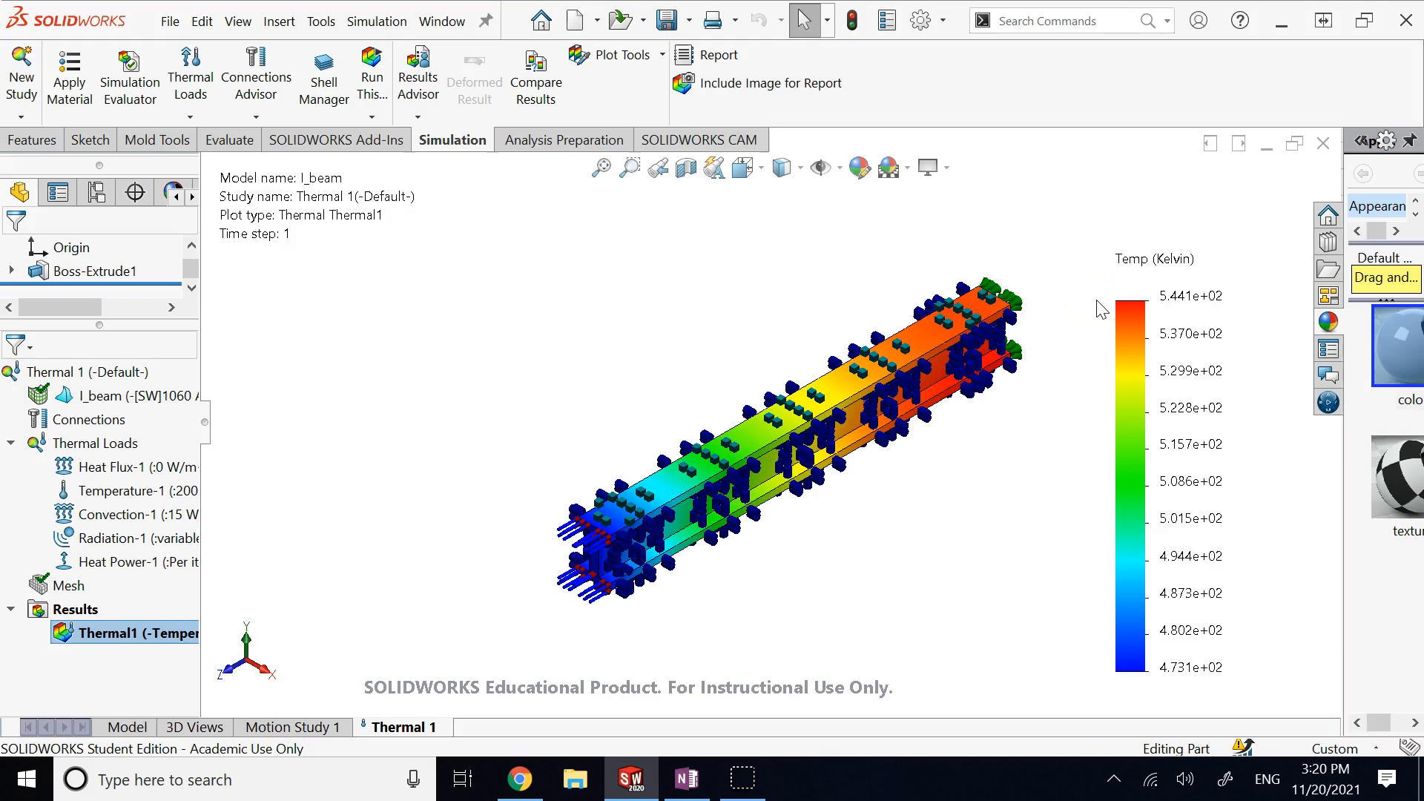
pyautogui.click(1001, 463)
pyautogui.click(529, 341)
# Step: Turn on the minimum and maximum annotations in the chart options of the temperature plot
pyautogui.rightClick(104, 632)
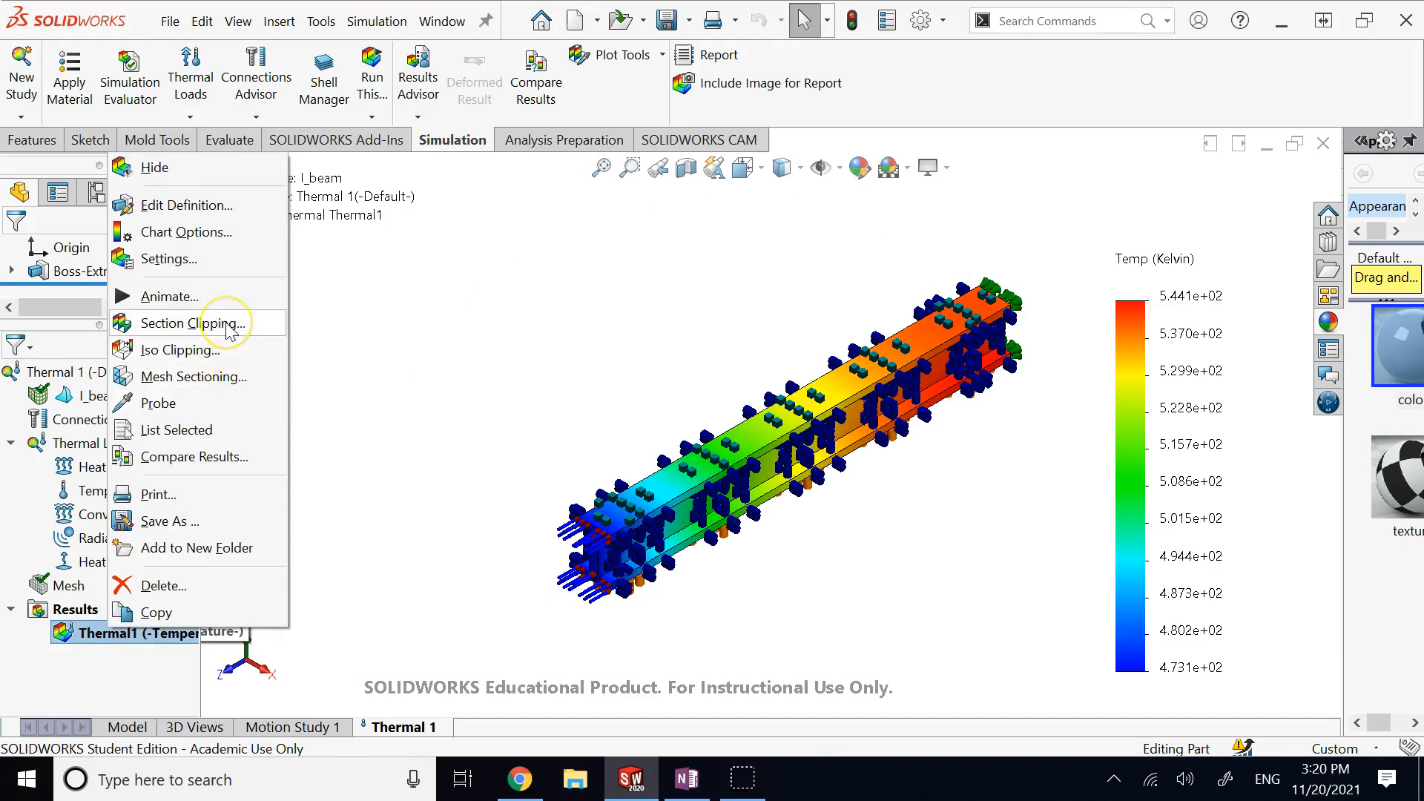
pyautogui.click(214, 245)
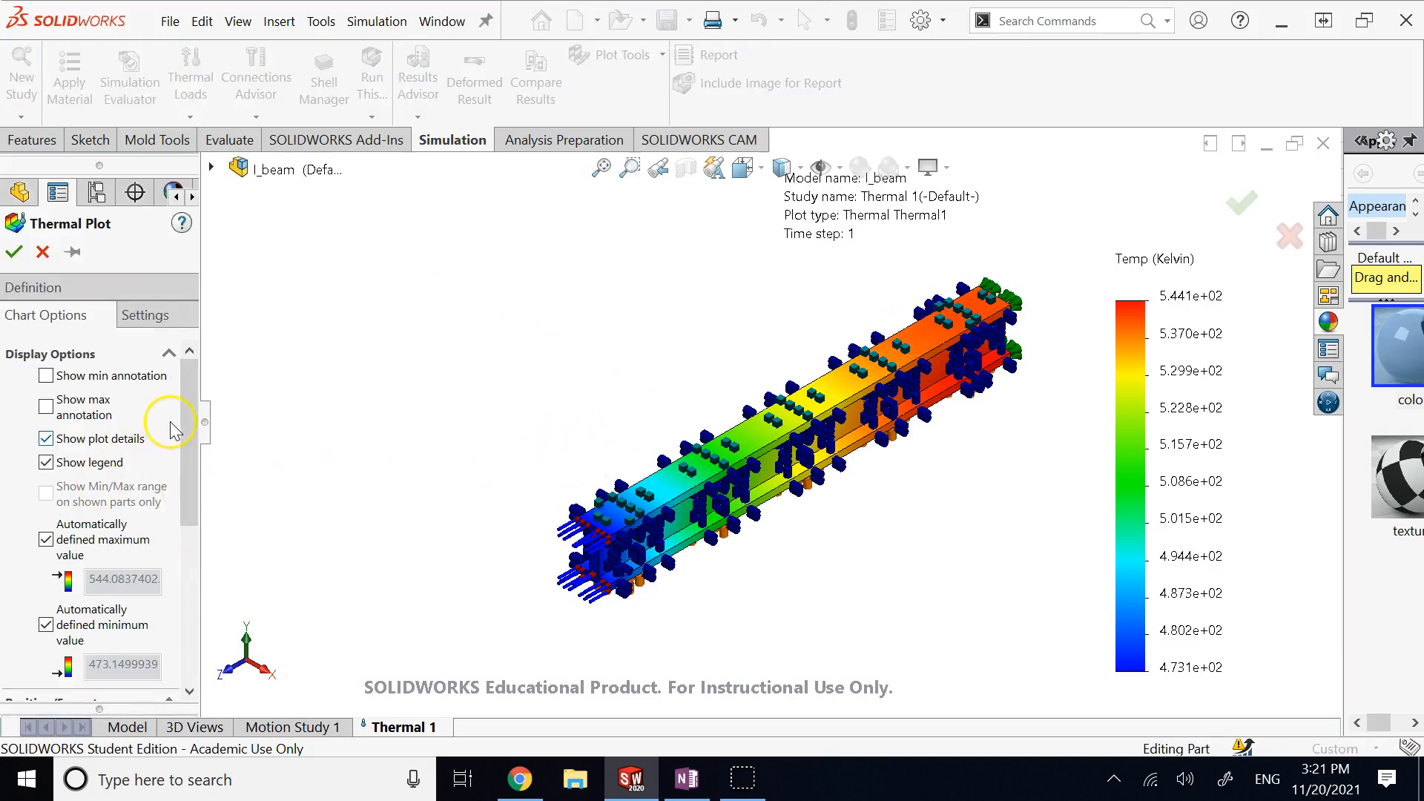
pyautogui.click(93, 422)
pyautogui.scroll(-3, 93, 423)
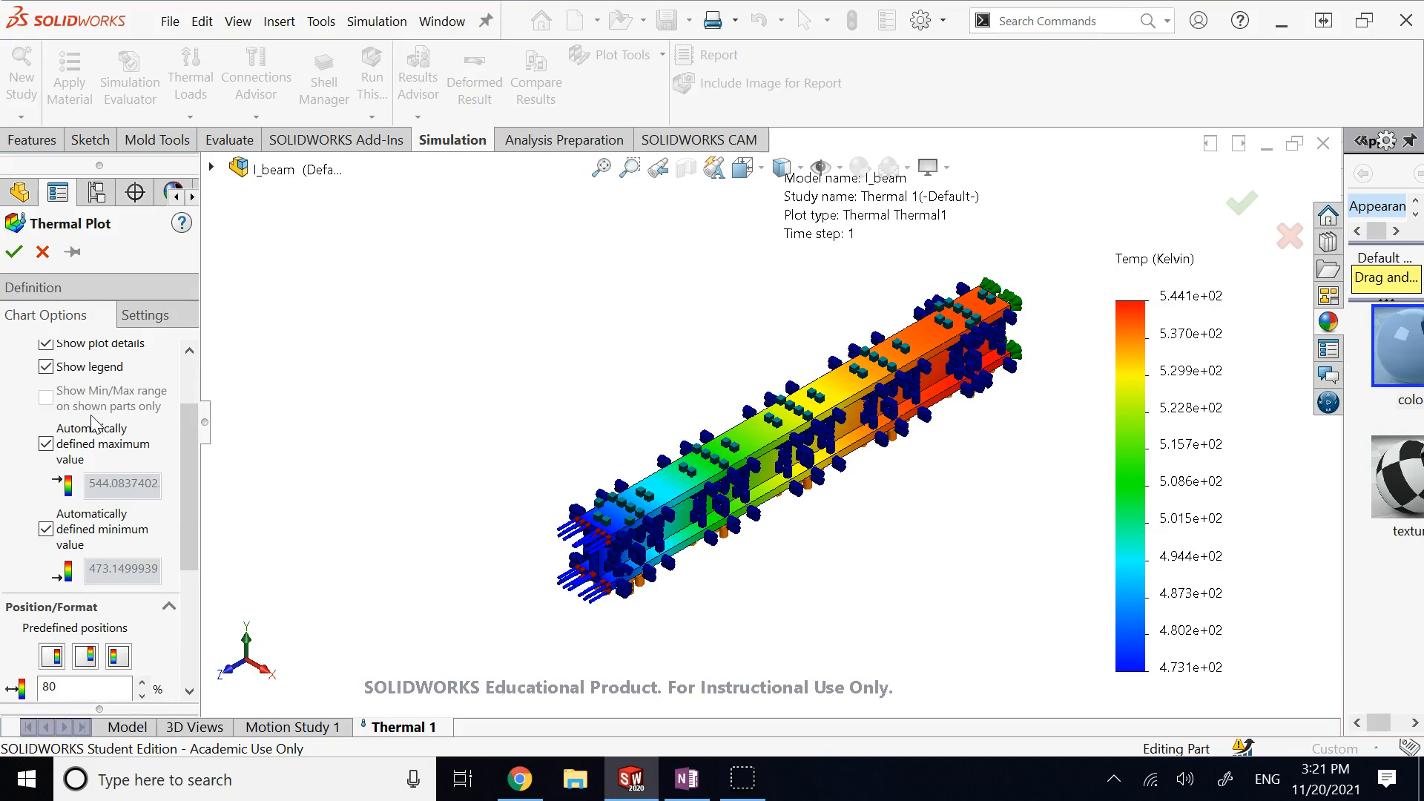
pyautogui.scroll(-5, 93, 423)
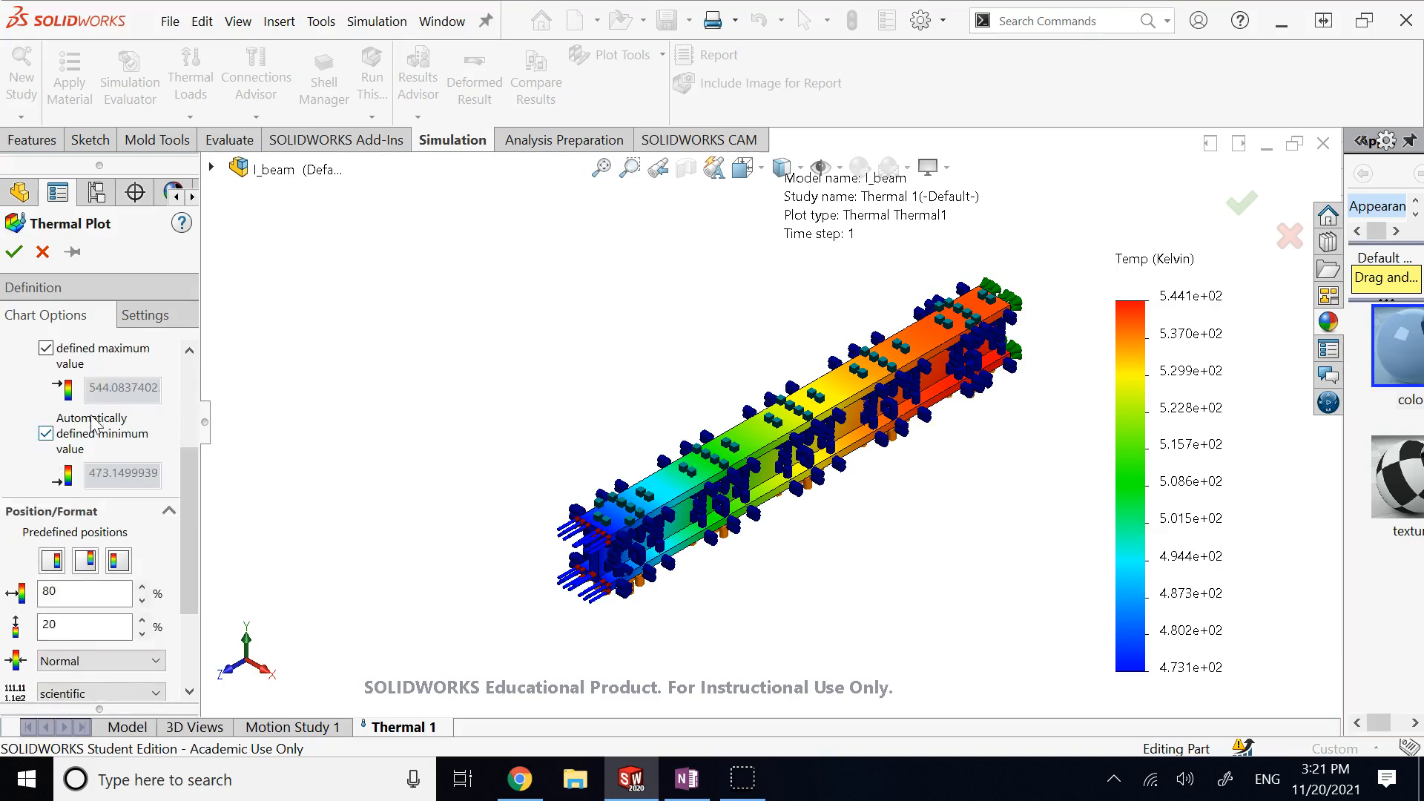
pyautogui.scroll(7, 93, 423)
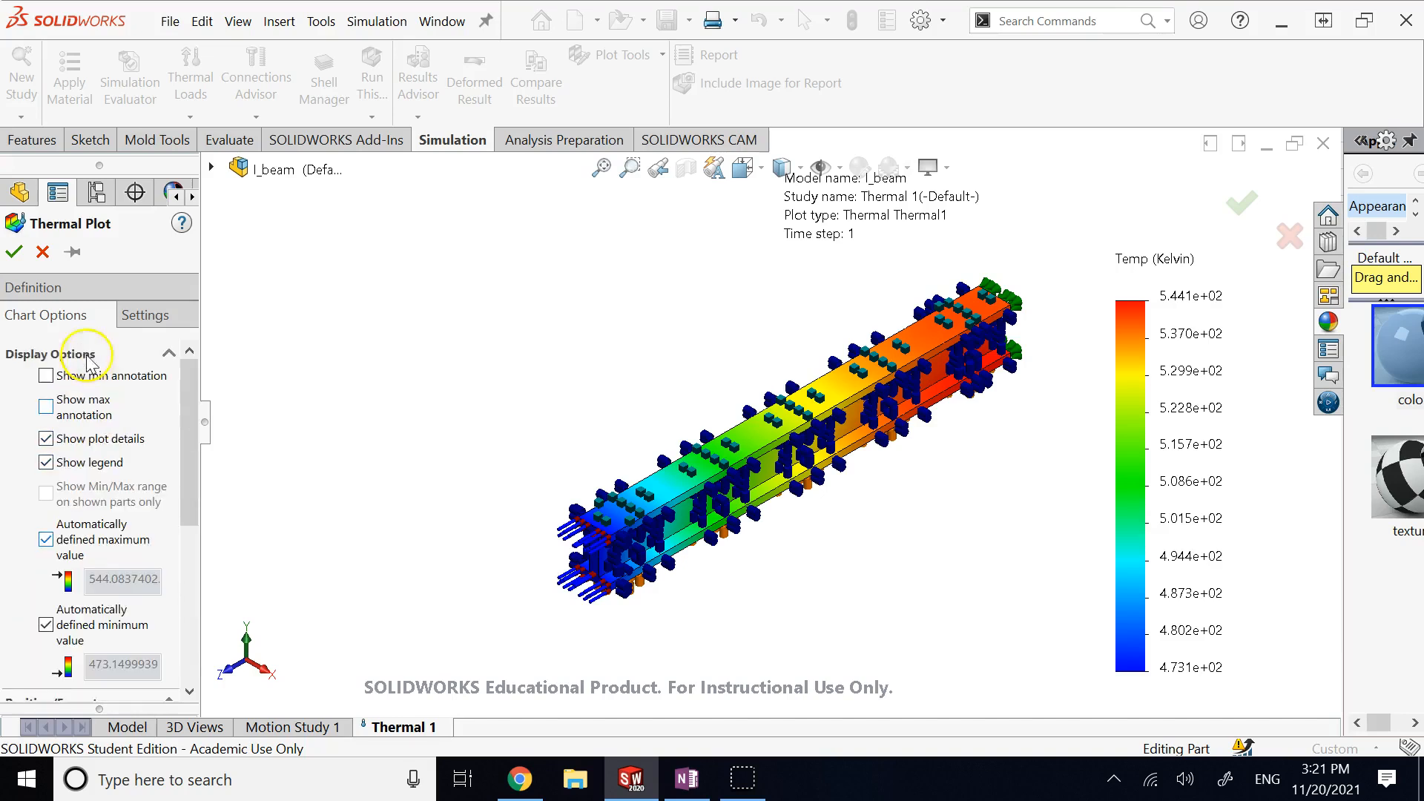
pyautogui.click(46, 376)
pyautogui.click(47, 404)
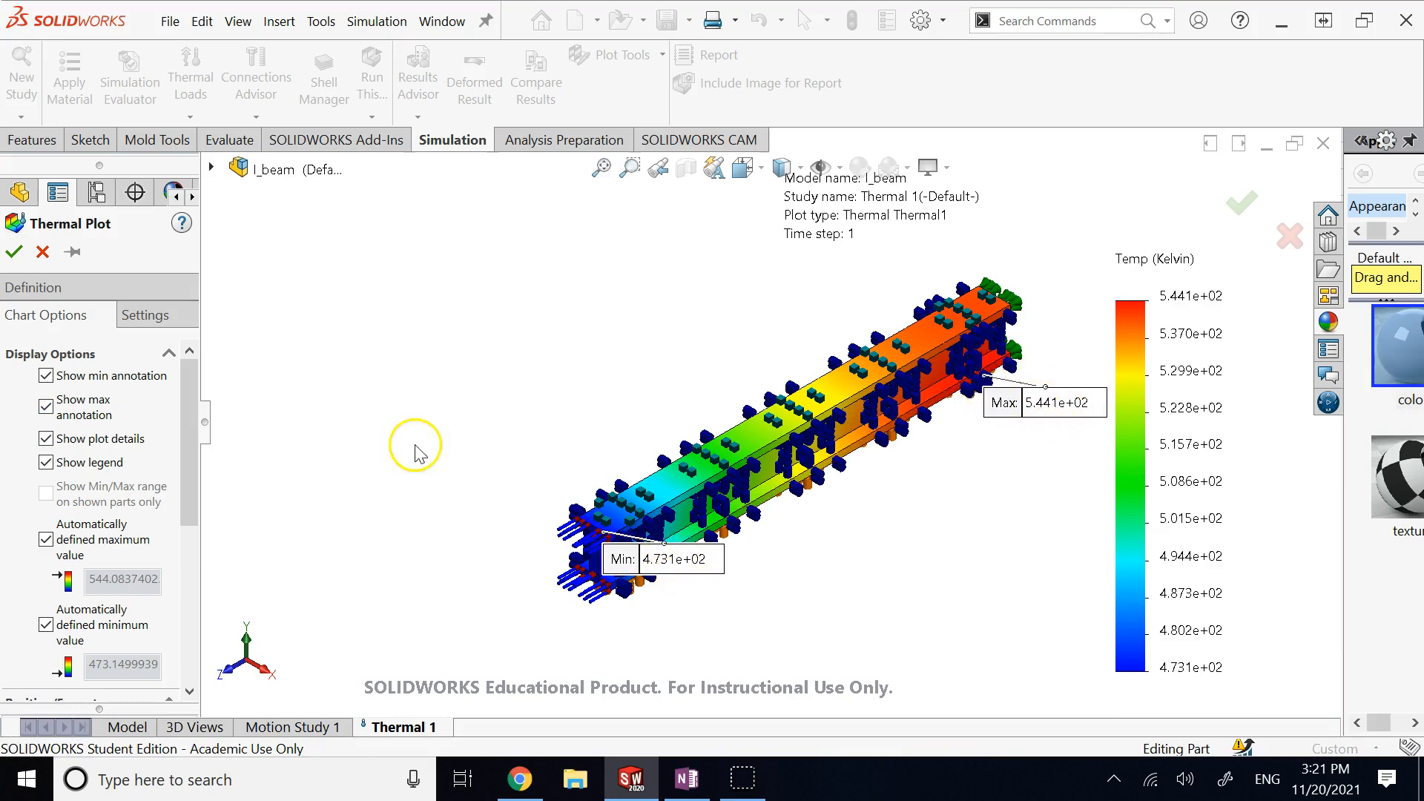
# Step: Review the temperature plot's fringe, boundary, advanced and property options, and accept the plot changes
pyautogui.click(141, 317)
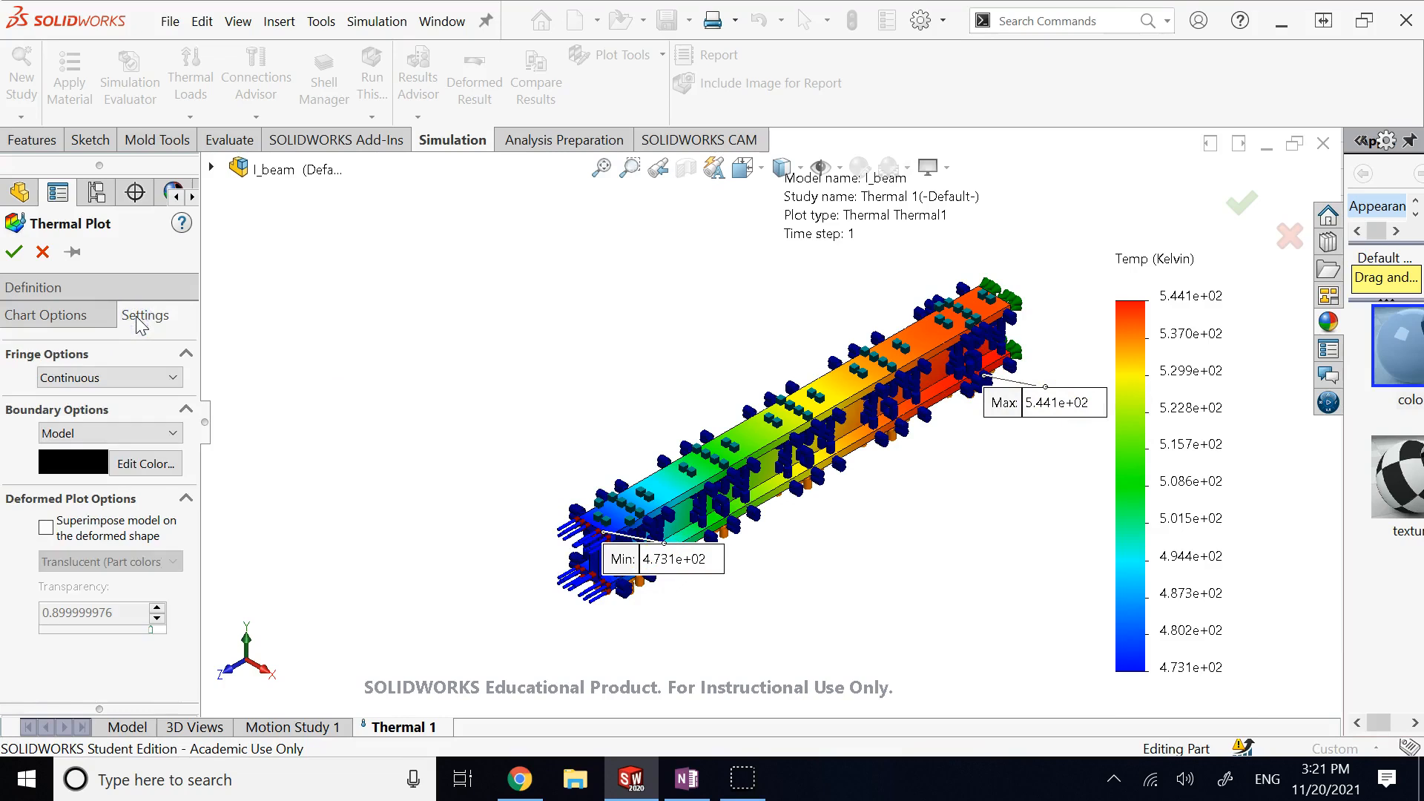
pyautogui.click(83, 312)
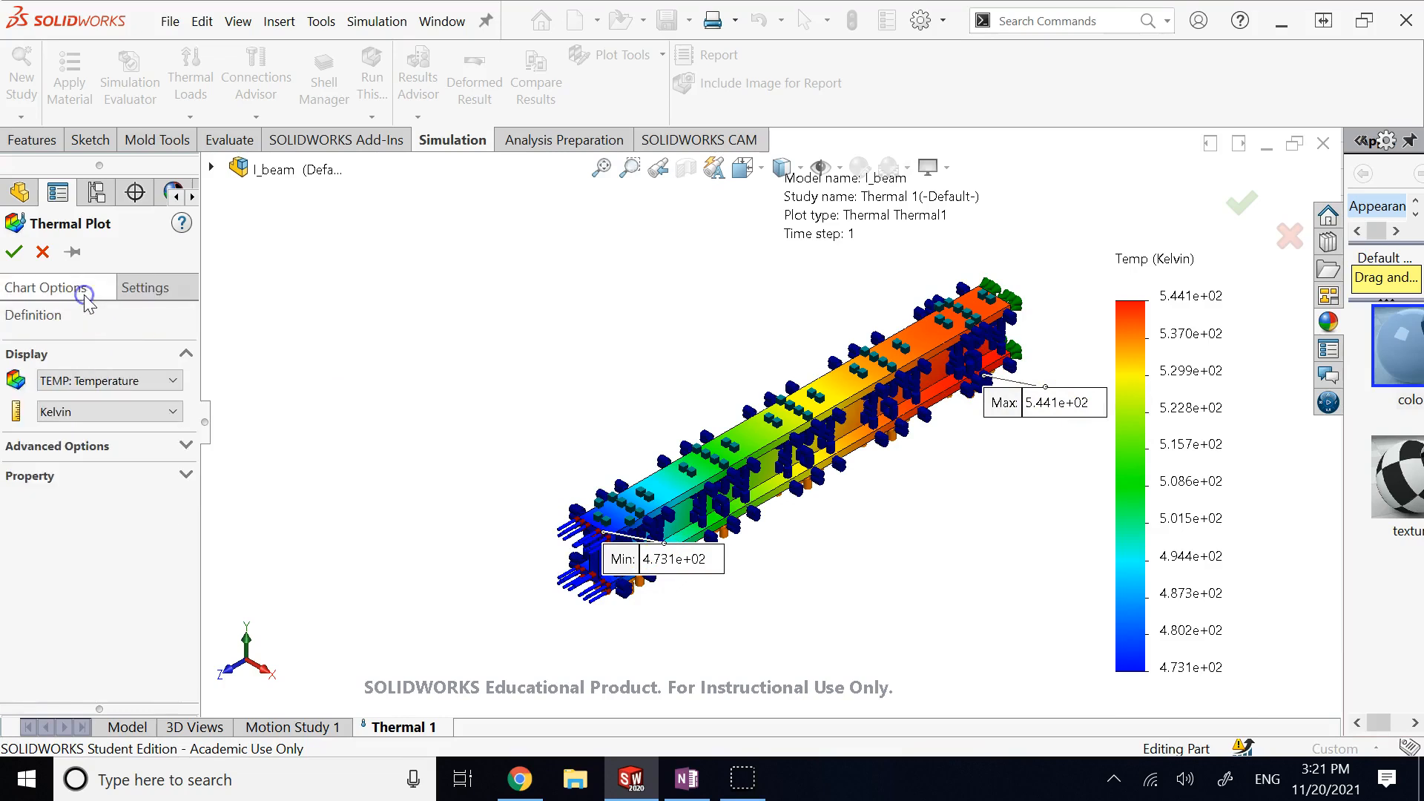
pyautogui.click(108, 445)
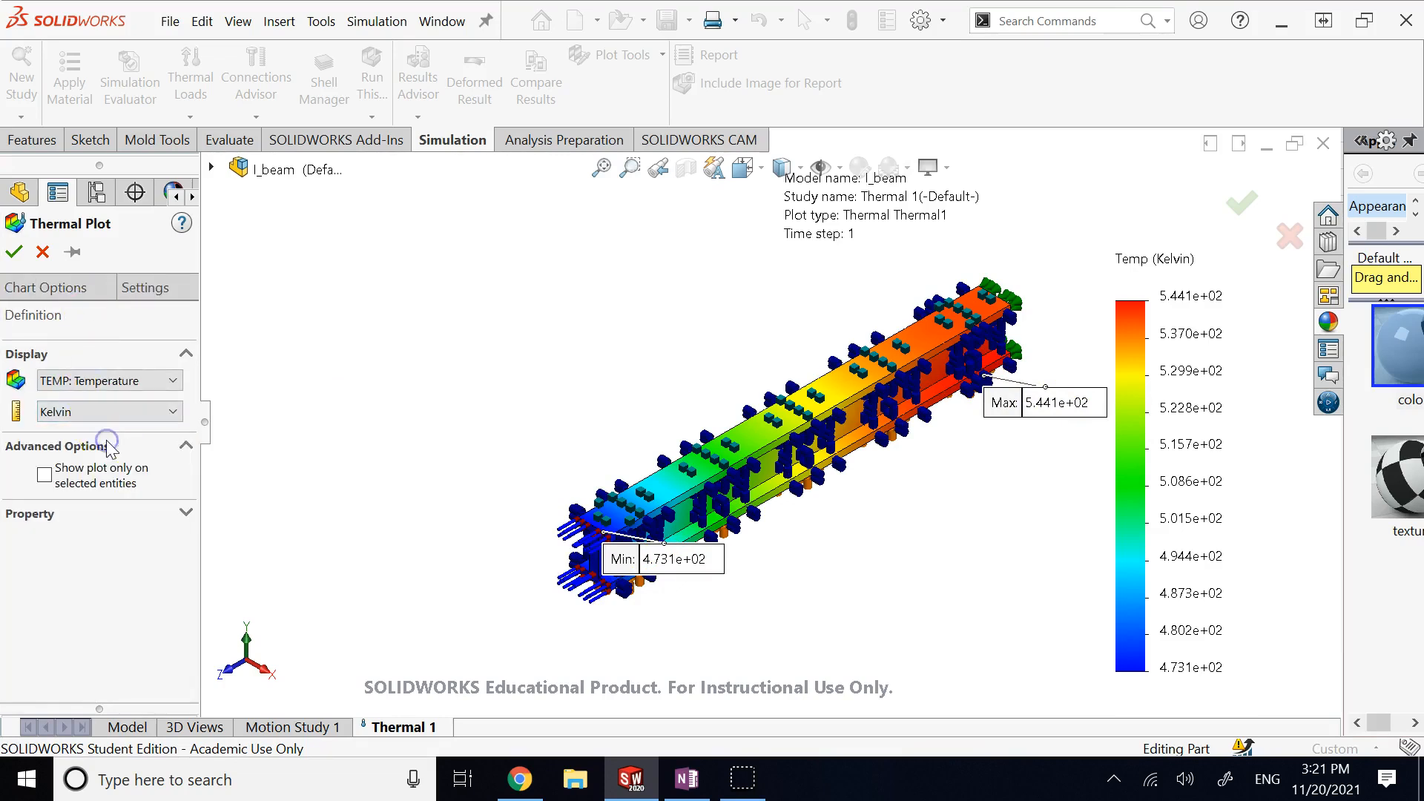
pyautogui.click(148, 514)
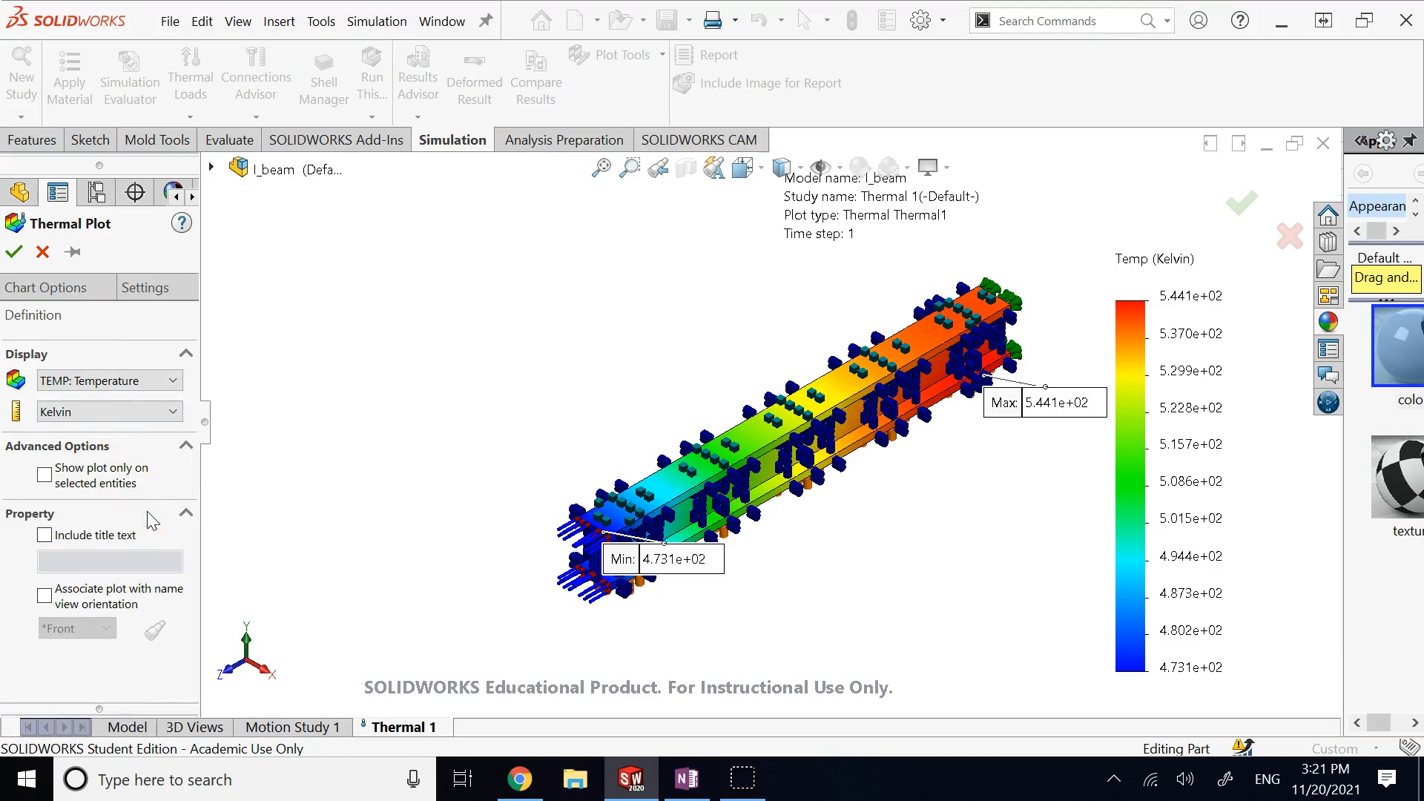
pyautogui.click(14, 252)
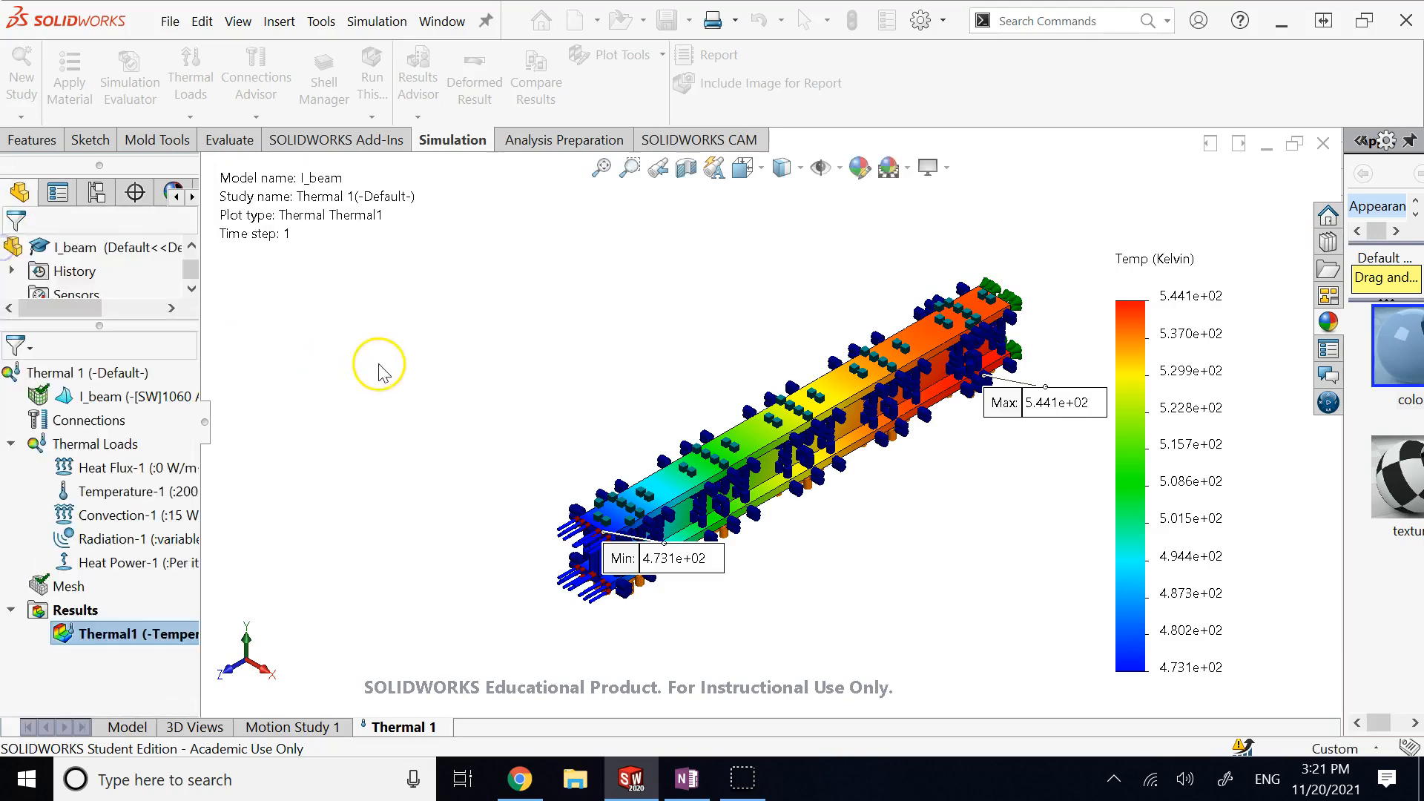
pyautogui.click(332, 380)
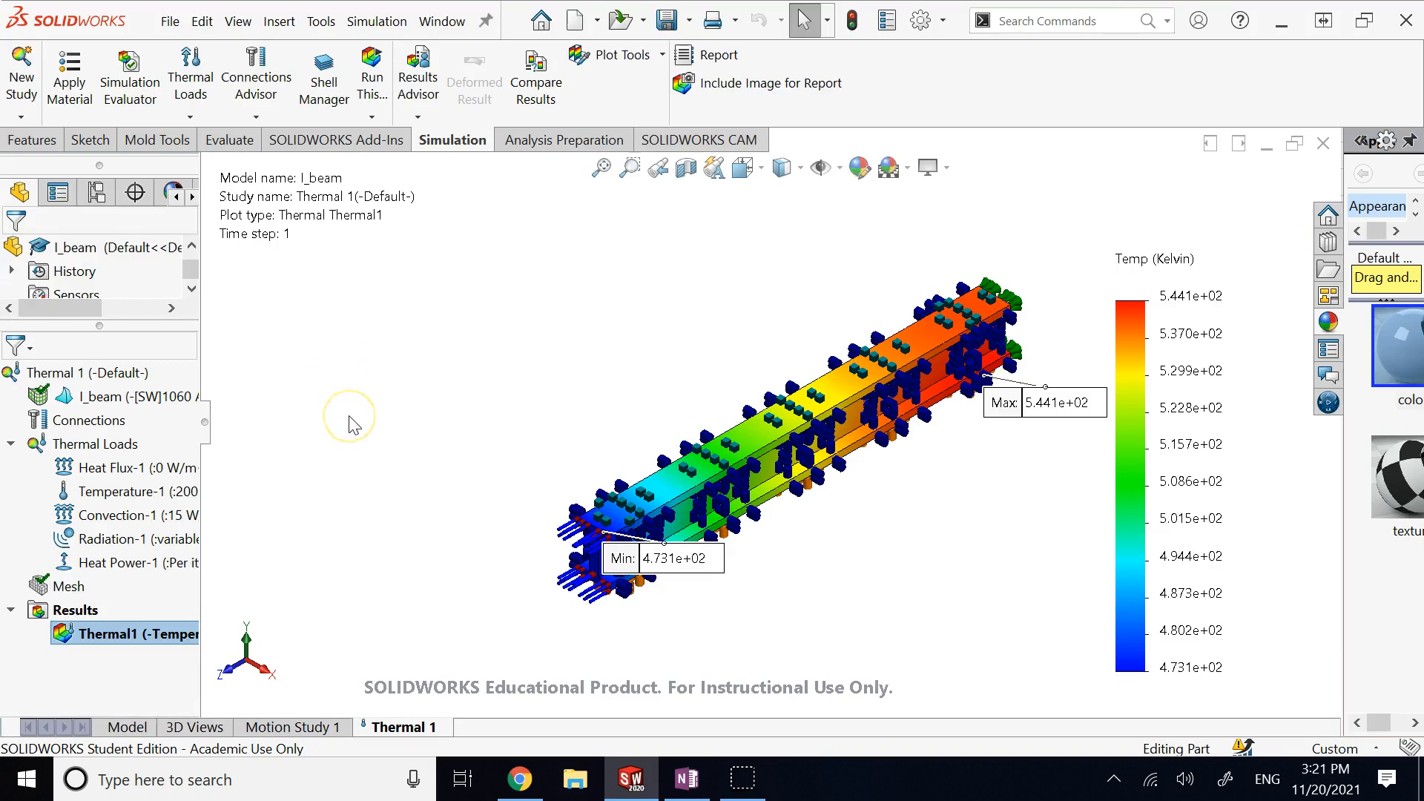